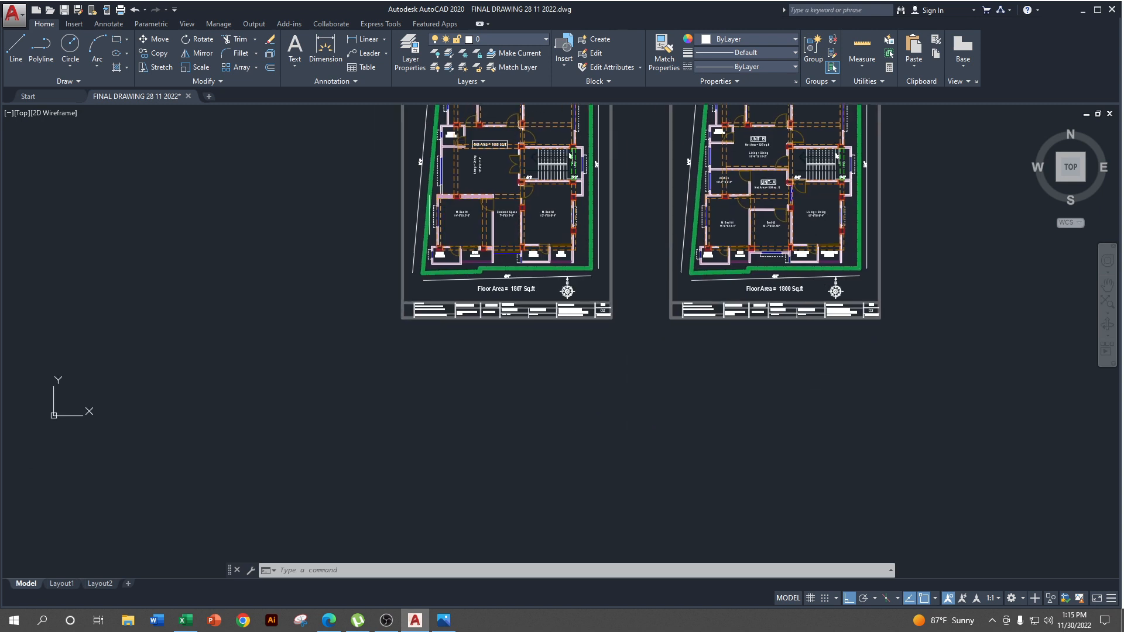
- Examine the ground floor roof beam layout with its grid lines A to F and 1 to 8
{"action": "scroll", "coordinate": [647, 257], "scroll_direction": "down", "scroll_amount": 3}
{"action": "middle_click_drag", "start_coordinate": [733, 405], "coordinate": [728, 305]}
{"action": "scroll", "coordinate": [704, 349], "scroll_direction": "up", "scroll_amount": 2}
{"action": "middle_click_drag", "start_coordinate": [551, 457], "coordinate": [583, 418]}
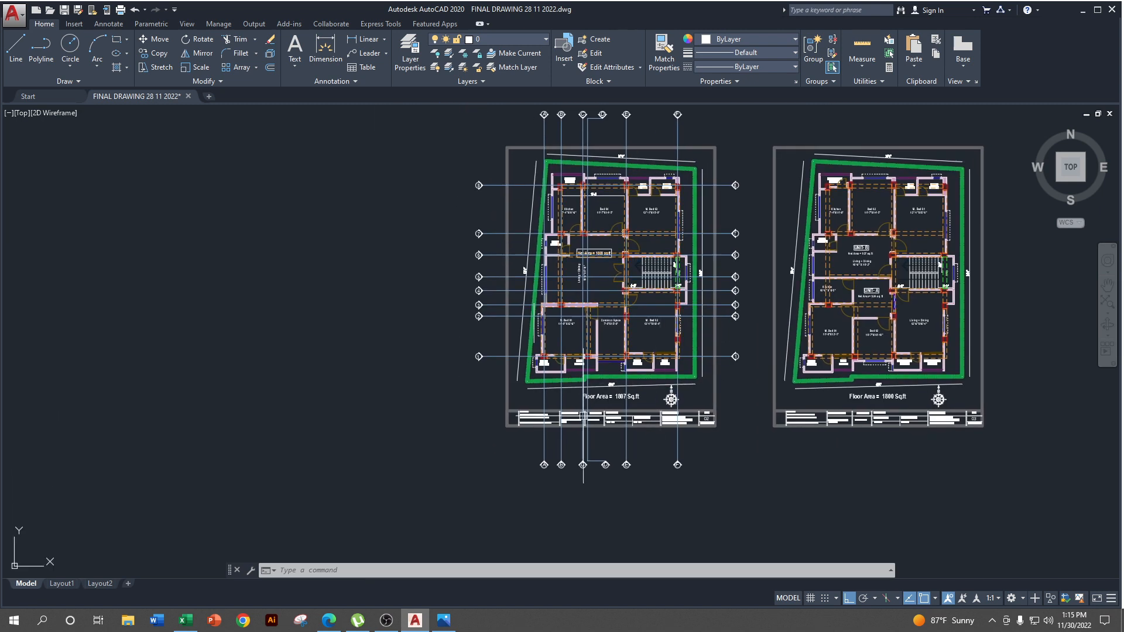
{"action": "middle_click_drag", "start_coordinate": [703, 359], "coordinate": [558, 337]}
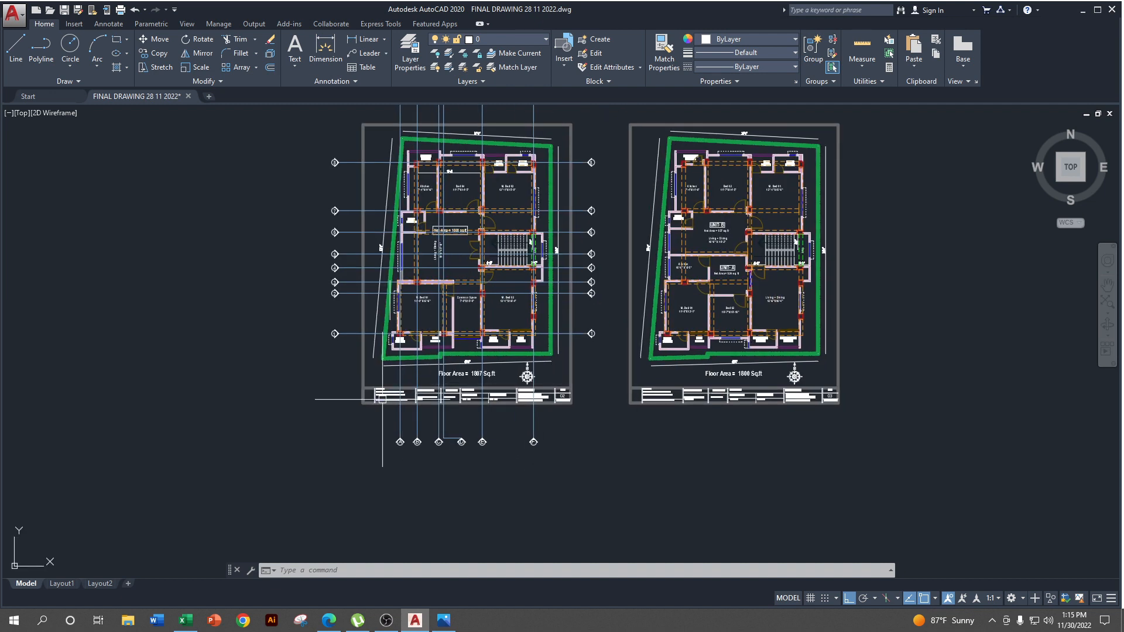
{"action": "middle_click_drag", "start_coordinate": [397, 404], "coordinate": [514, 404]}
{"action": "scroll", "coordinate": [515, 404], "scroll_direction": "up", "scroll_amount": 3}
{"action": "scroll", "coordinate": [397, 464], "scroll_direction": "up", "scroll_amount": 2}
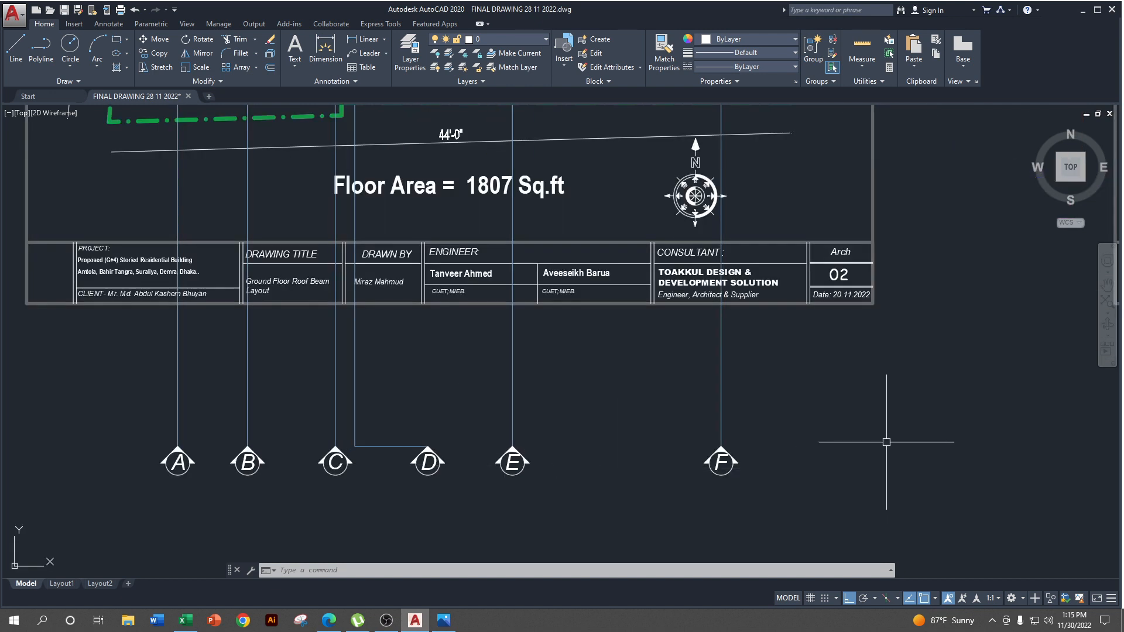
{"action": "scroll", "coordinate": [884, 444], "scroll_direction": "down", "scroll_amount": 2}
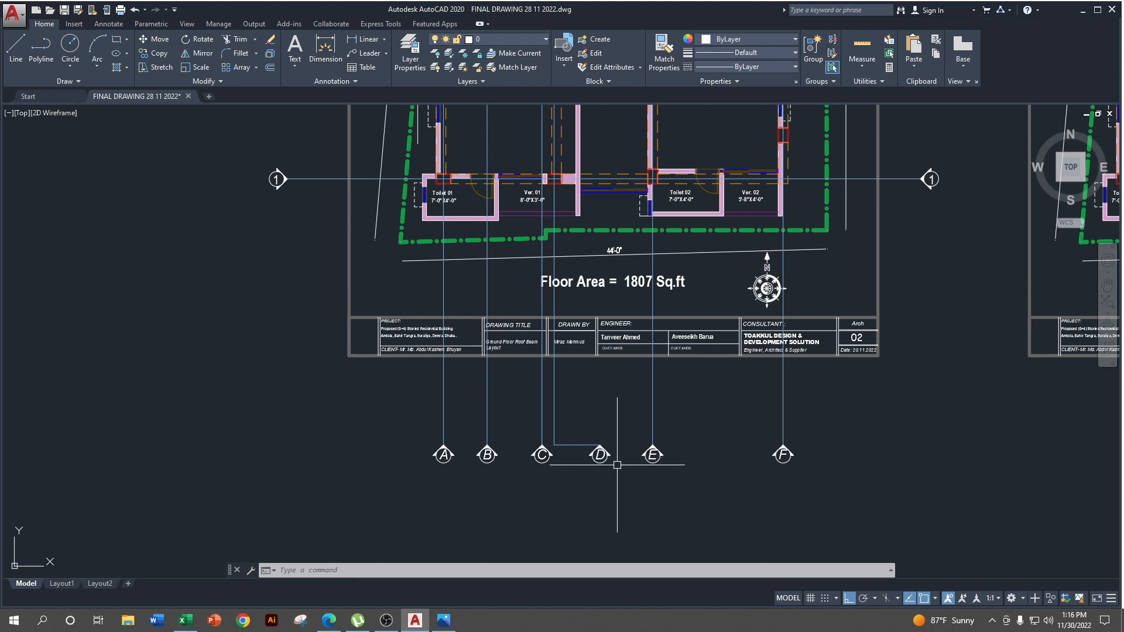
{"action": "scroll", "coordinate": [821, 463], "scroll_direction": "down", "scroll_amount": 2}
{"action": "middle_click_drag", "start_coordinate": [816, 403], "coordinate": [761, 513]}
{"action": "middle_click_drag", "start_coordinate": [419, 431], "coordinate": [395, 514]}
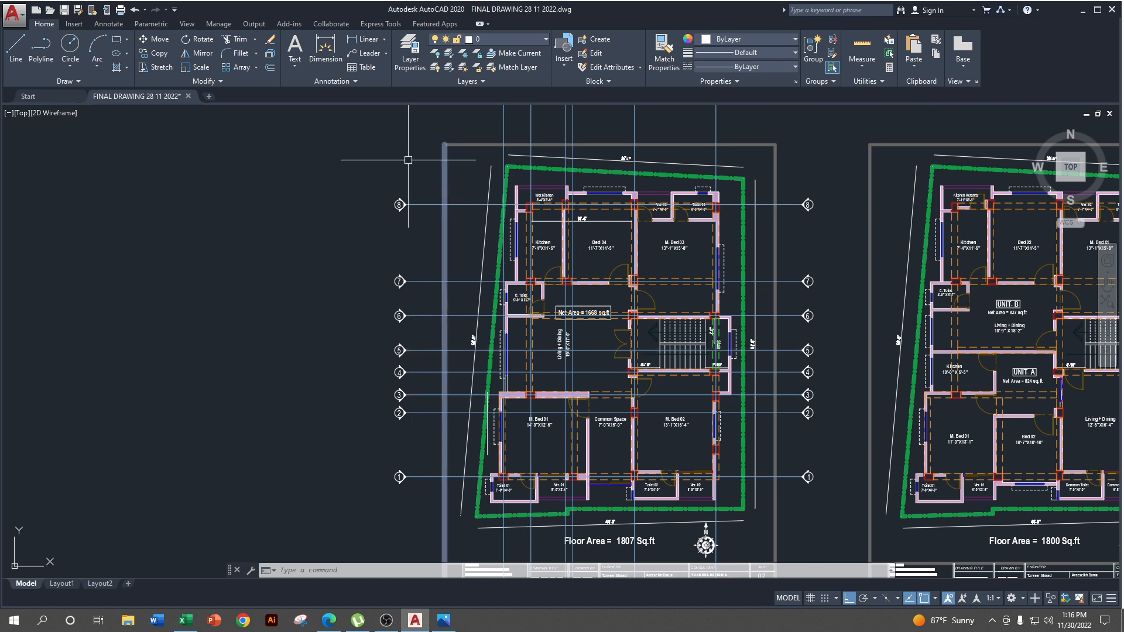
{"action": "scroll", "coordinate": [526, 366], "scroll_direction": "down", "scroll_amount": 2}
{"action": "middle_click_drag", "start_coordinate": [526, 367], "coordinate": [493, 391]}
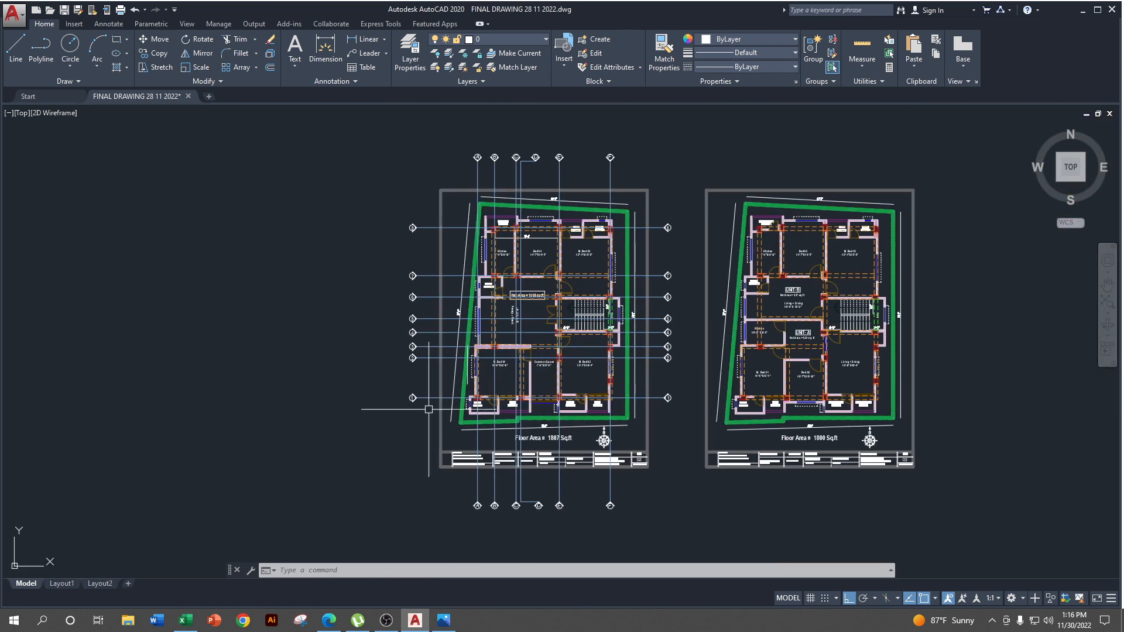
- Review the ETABS workflow steps in the etabs-01.png image, and return to the floor plan drawing to look over its grid lines
{"action": "left_click", "coordinate": [448, 624]}
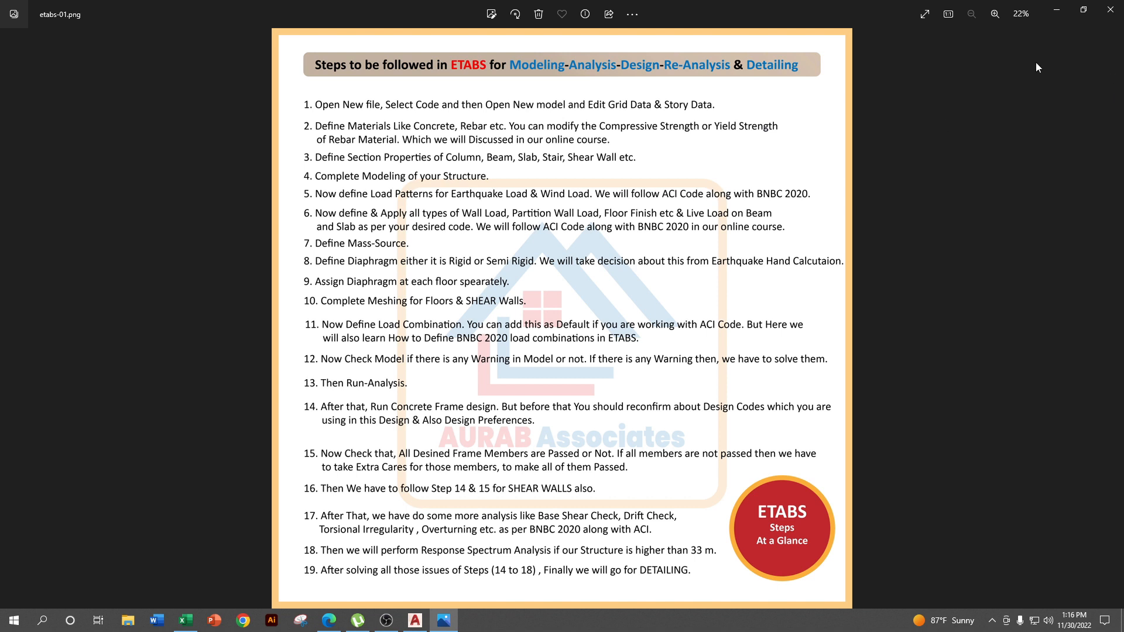
{"action": "left_click", "coordinate": [1058, 11]}
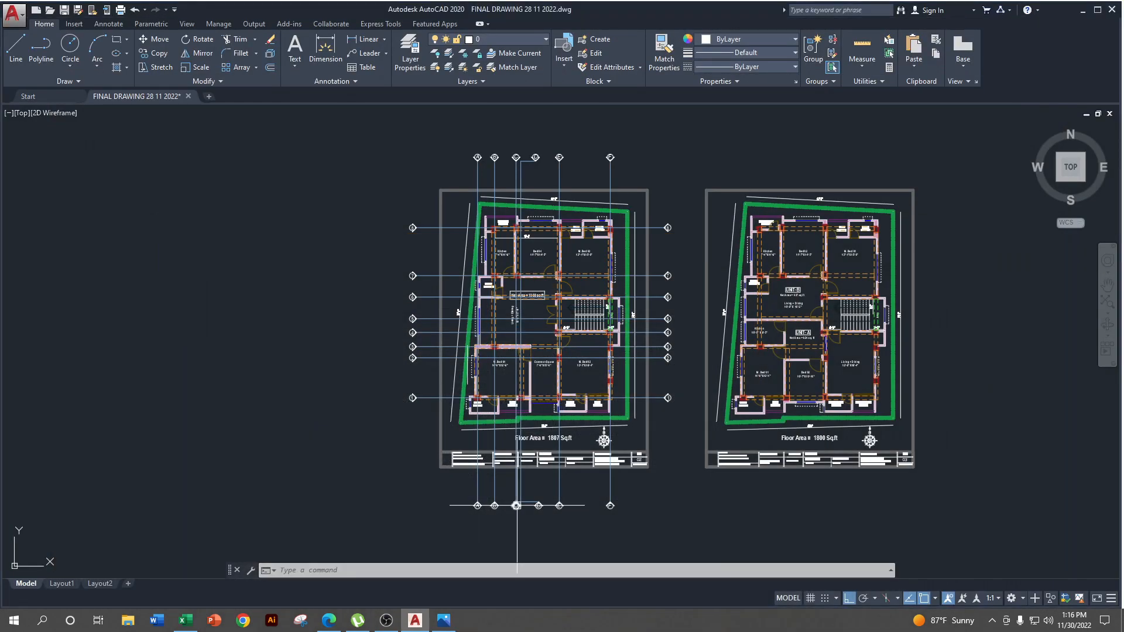
{"action": "scroll", "coordinate": [591, 391], "scroll_direction": "up", "scroll_amount": 5}
{"action": "scroll", "coordinate": [590, 392], "scroll_direction": "down", "scroll_amount": 6}
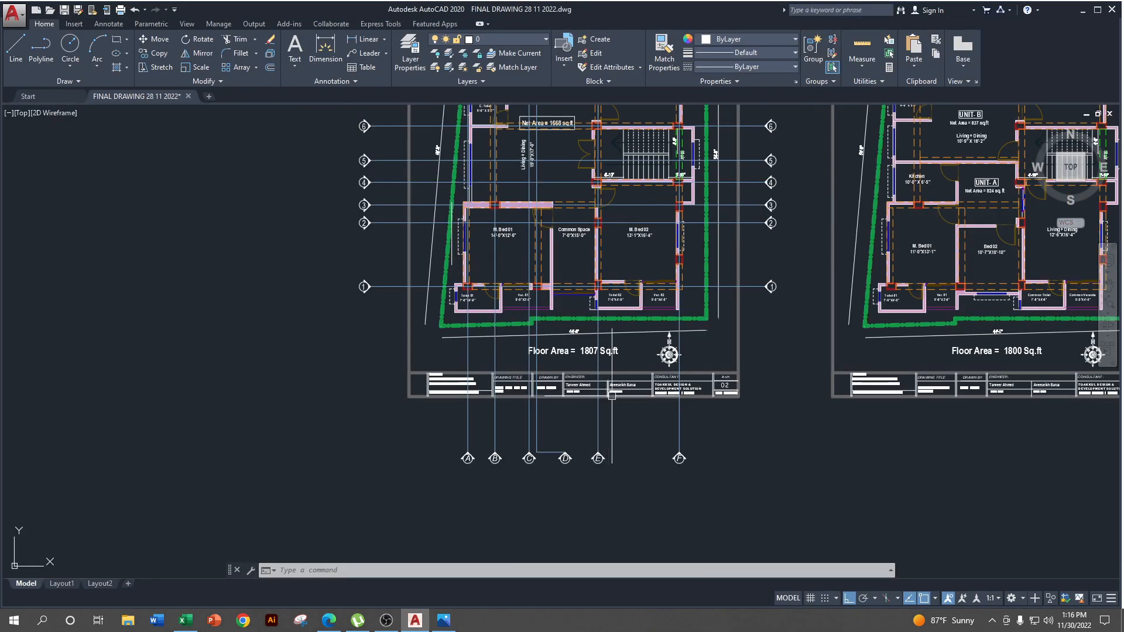
{"action": "scroll", "coordinate": [573, 404], "scroll_direction": "up", "scroll_amount": 4}
{"action": "scroll", "coordinate": [572, 415], "scroll_direction": "down", "scroll_amount": 2}
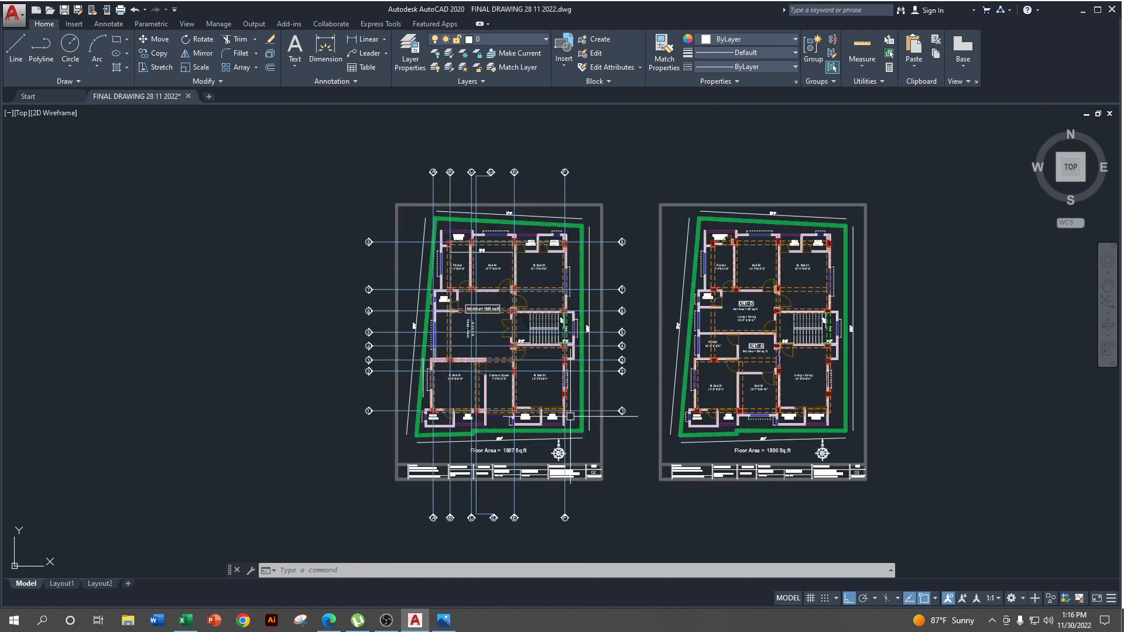
{"action": "middle_click_drag", "start_coordinate": [497, 427], "coordinate": [513, 396]}
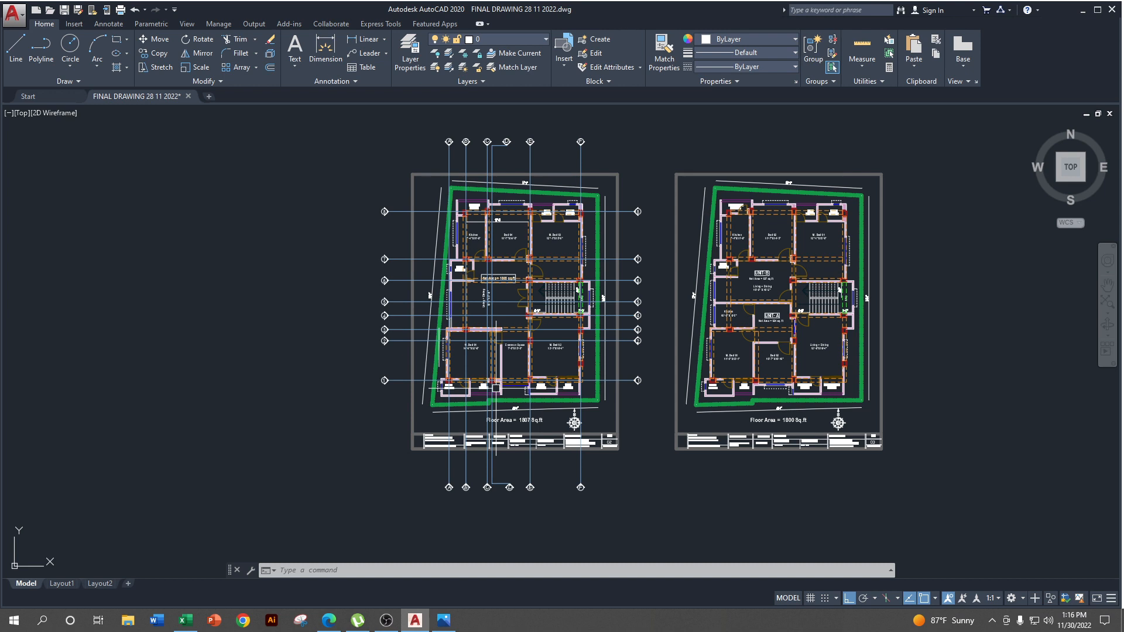
{"action": "middle_click_drag", "start_coordinate": [513, 350], "coordinate": [513, 290]}
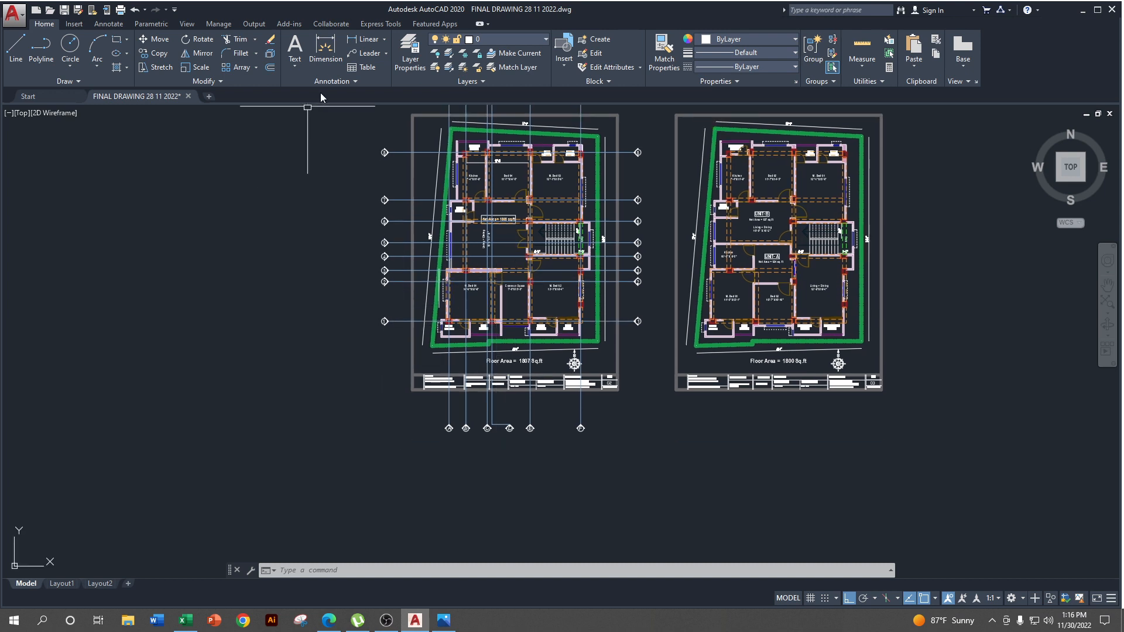
- Add a linear dimension between grid lines A and B just below the title block of the ground floor plan
{"action": "left_click", "coordinate": [351, 40]}
{"action": "scroll", "coordinate": [485, 422], "scroll_direction": "up", "scroll_amount": 6}
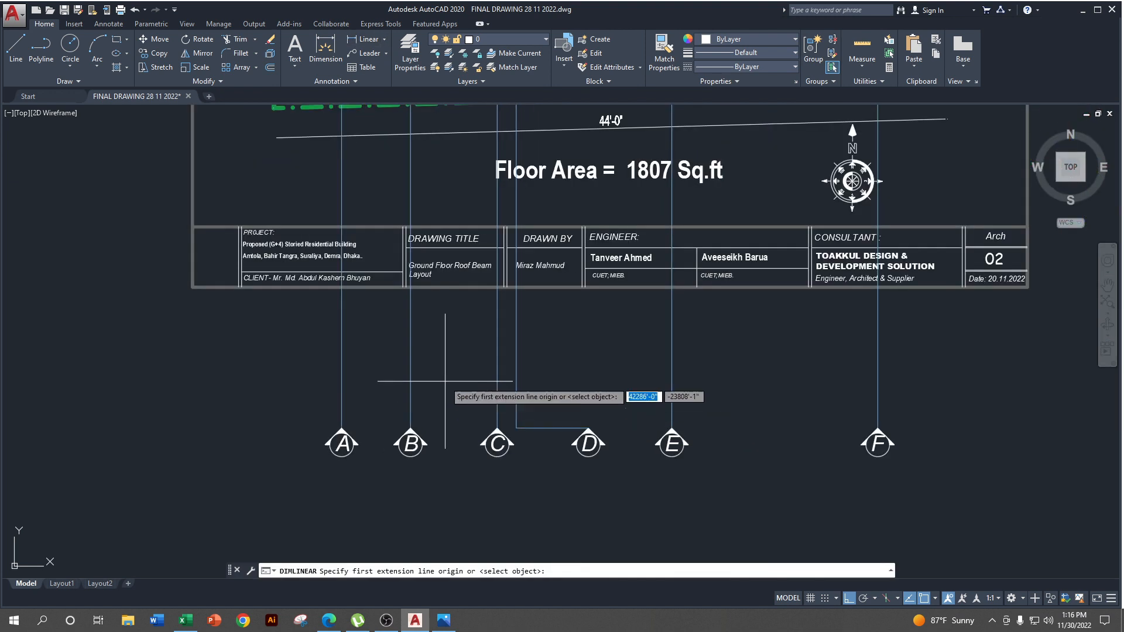
{"action": "left_click", "coordinate": [404, 287]}
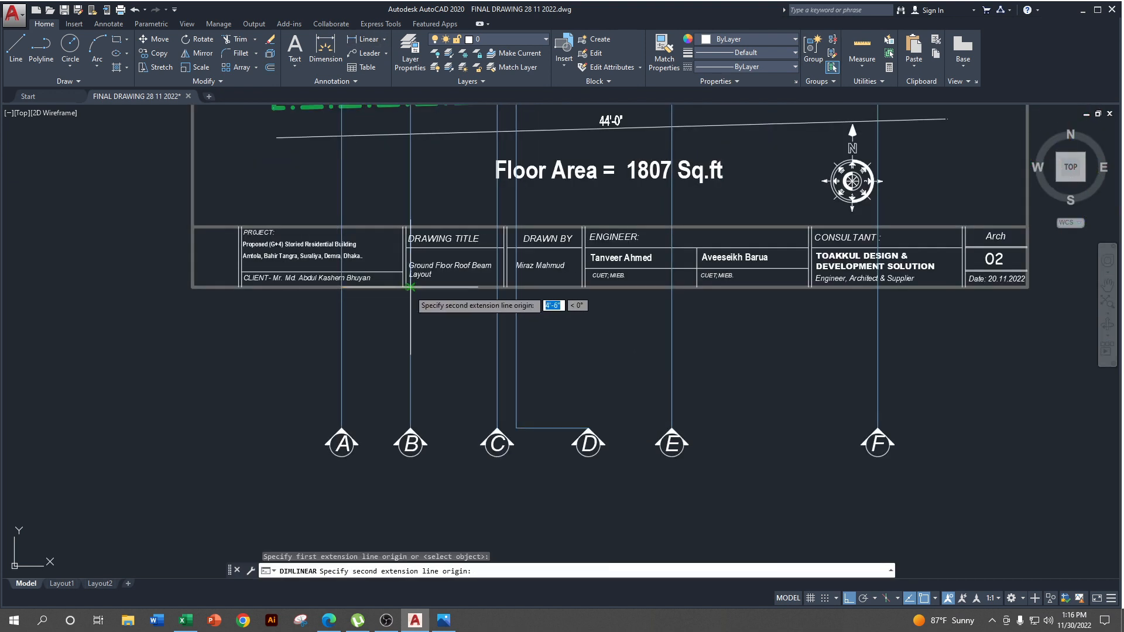
{"action": "left_click", "coordinate": [411, 287]}
{"action": "left_click", "coordinate": [400, 333]}
- Continue the dimension chain from grid line B through C, D and E to F below the title block
{"action": "left_click", "coordinate": [94, 26]}
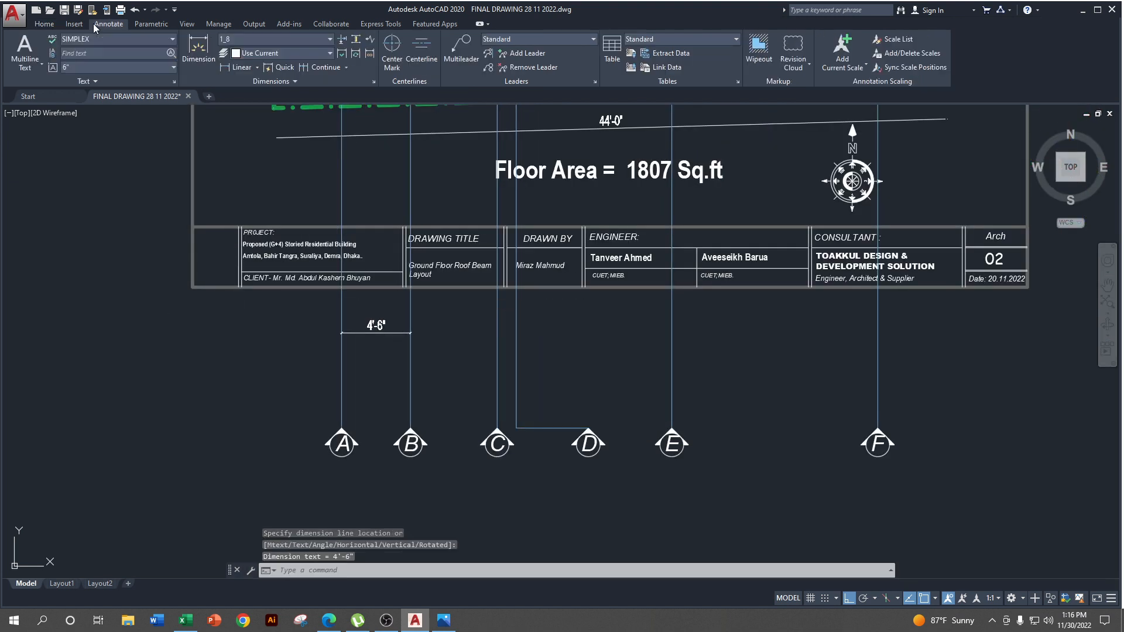
{"action": "left_click", "coordinate": [319, 66]}
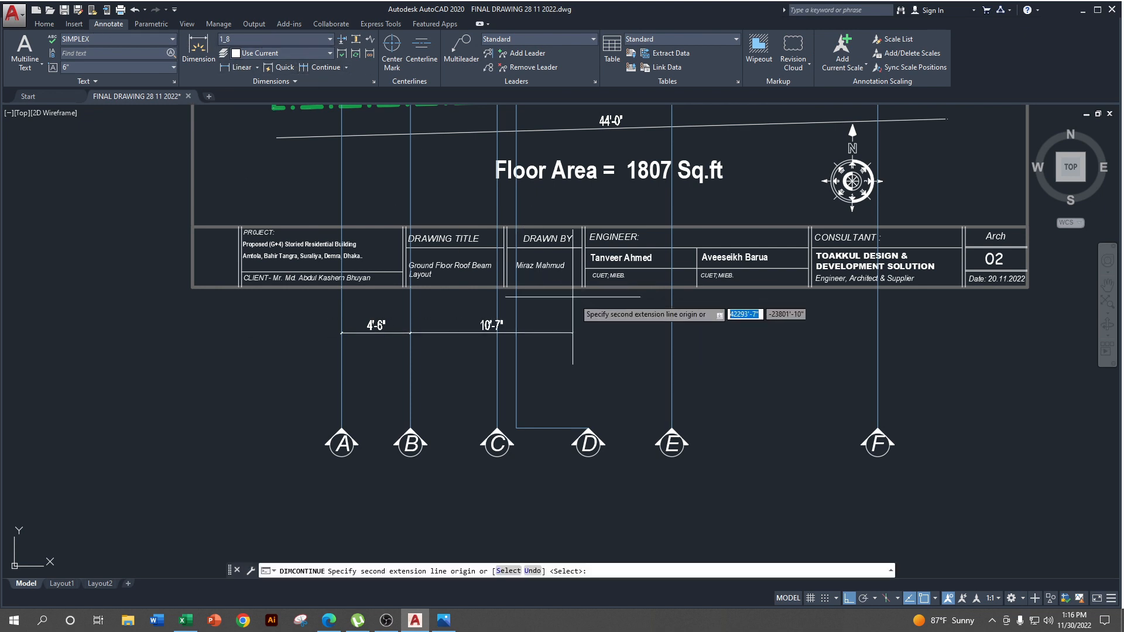
{"action": "left_click", "coordinate": [497, 287]}
{"action": "scroll", "coordinate": [526, 291], "scroll_direction": "up", "scroll_amount": 2}
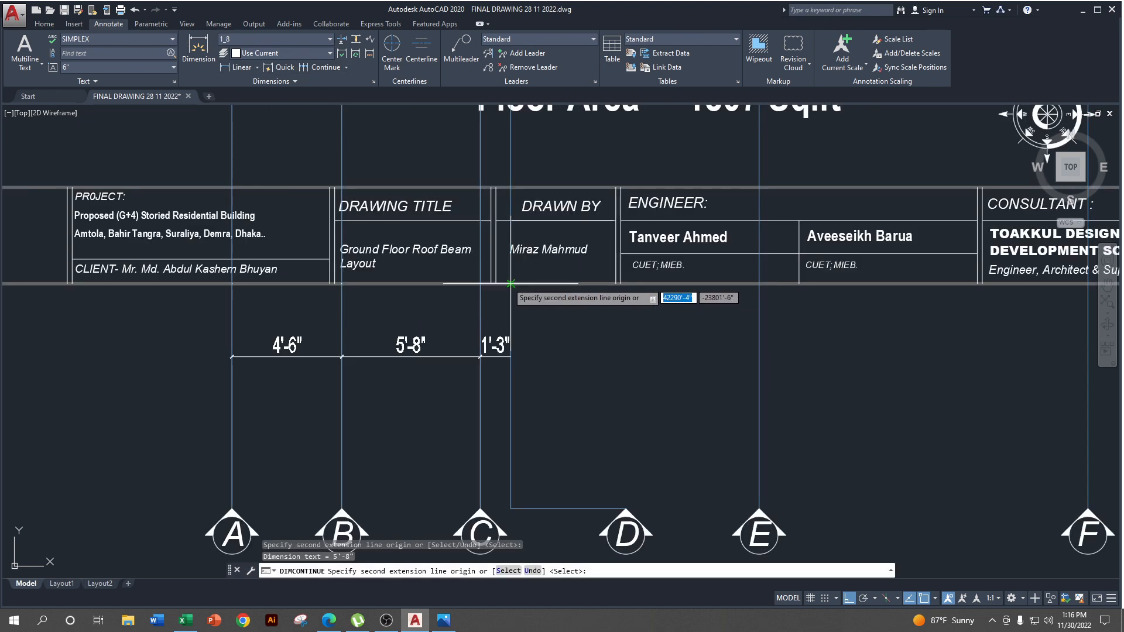
{"action": "left_click", "coordinate": [516, 287]}
{"action": "left_click", "coordinate": [760, 296]}
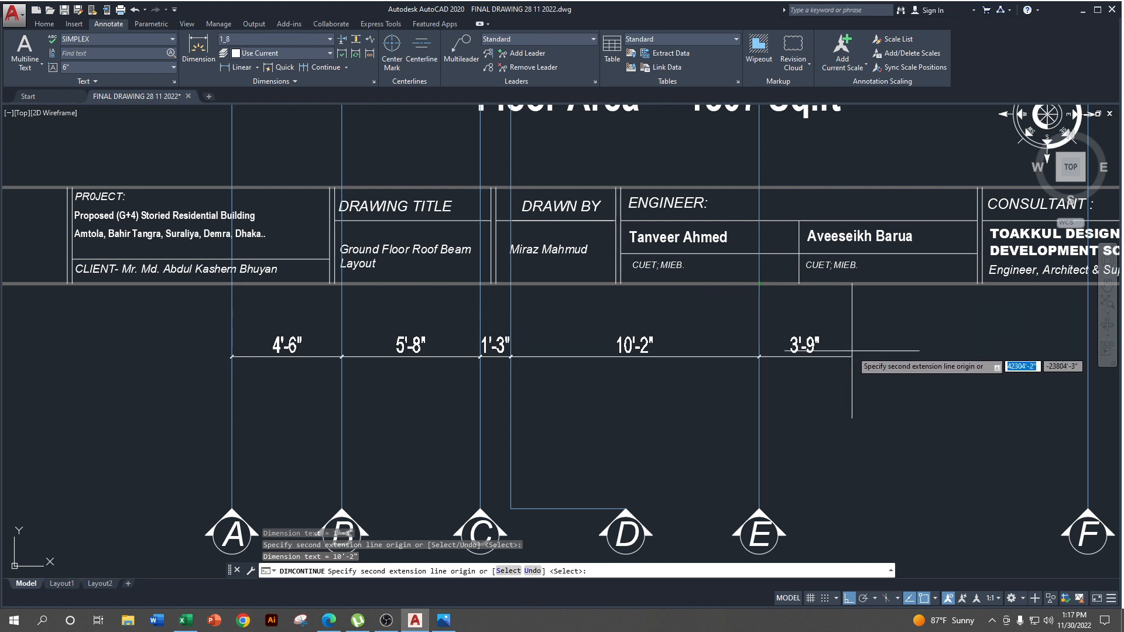
{"action": "middle_click_drag", "start_coordinate": [866, 361], "coordinate": [564, 364]}
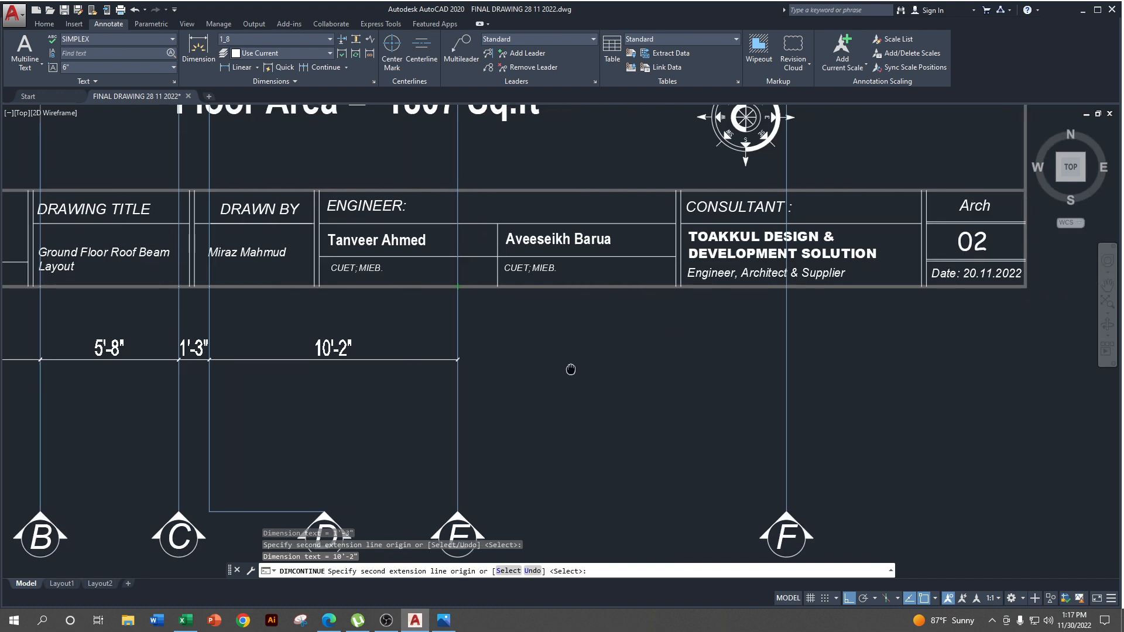
{"action": "left_click", "coordinate": [787, 287]}
{"action": "scroll", "coordinate": [959, 440], "scroll_direction": "down", "scroll_amount": 4}
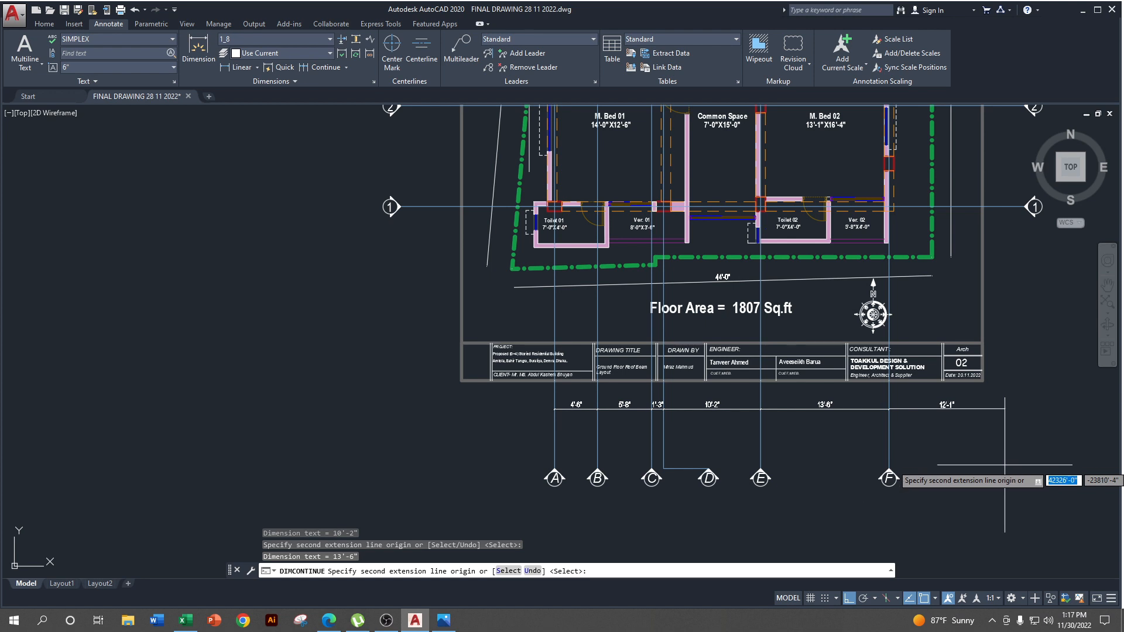
{"action": "key", "text": "Escape"}
- Add a vertical linear dimension between grid lines 1 and 2, placed between the grid bubbles and the sheet border
{"action": "middle_click_drag", "start_coordinate": [854, 364], "coordinate": [726, 552]}
{"action": "scroll", "coordinate": [736, 493], "scroll_direction": "down", "scroll_amount": 1}
{"action": "middle_click_drag", "start_coordinate": [538, 492], "coordinate": [576, 408]}
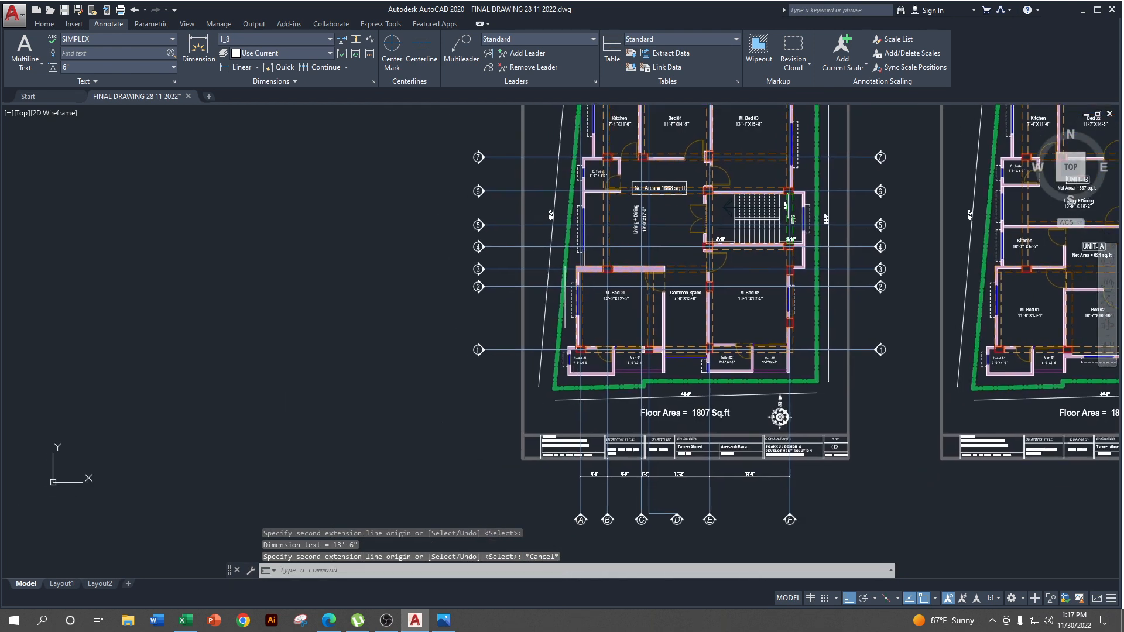
{"action": "middle_click_drag", "start_coordinate": [406, 160], "coordinate": [401, 176]}
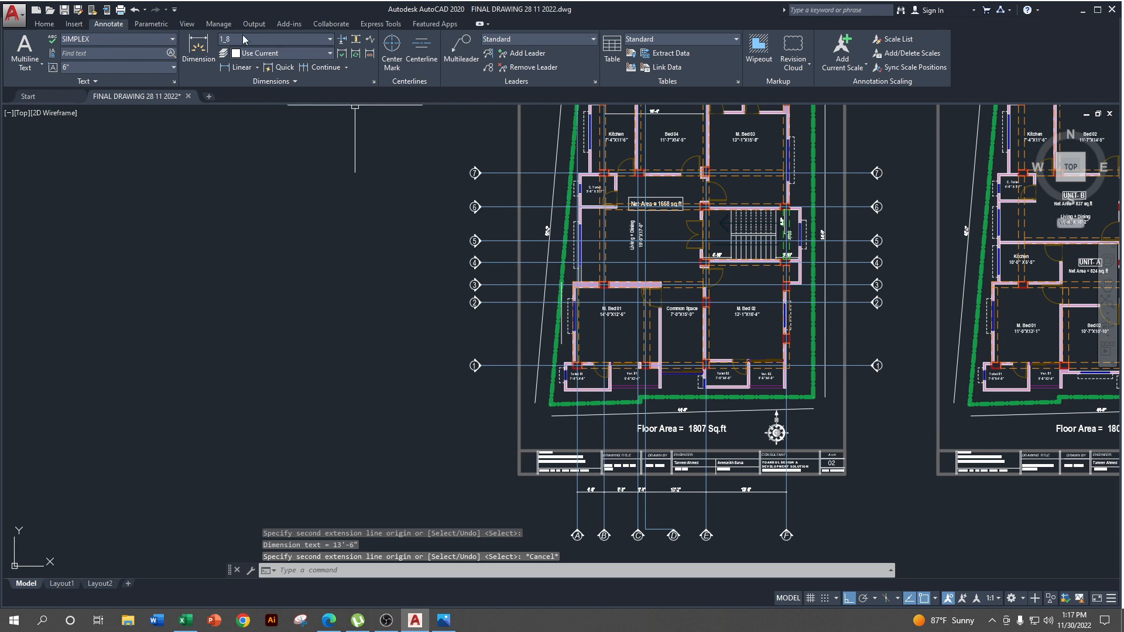
{"action": "key", "text": "Return"}
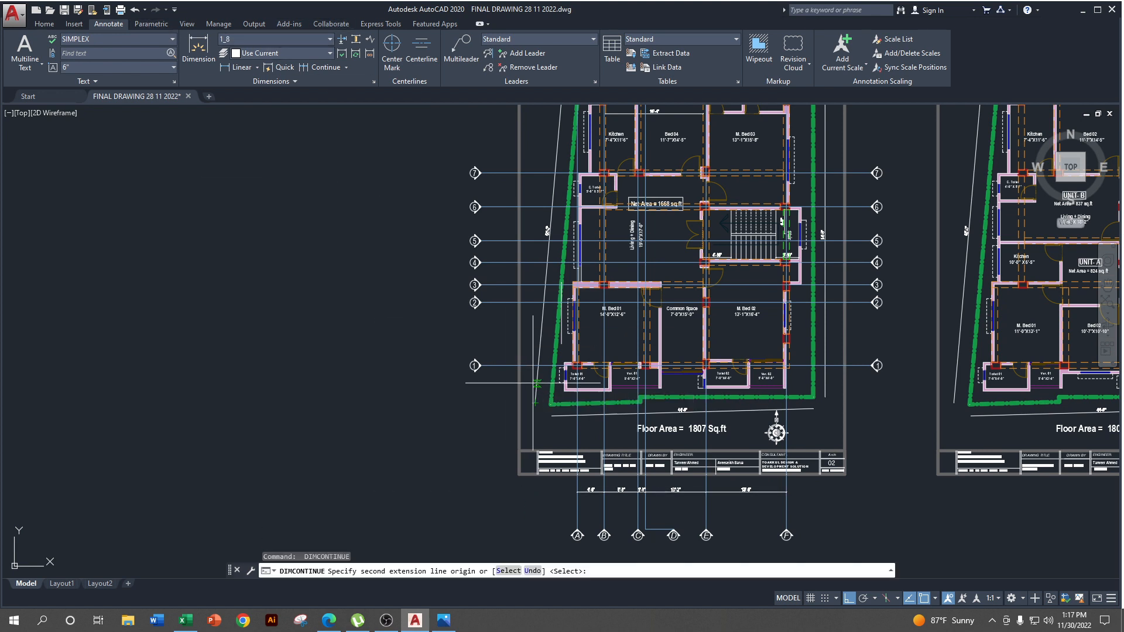
{"action": "key", "text": "Escape"}
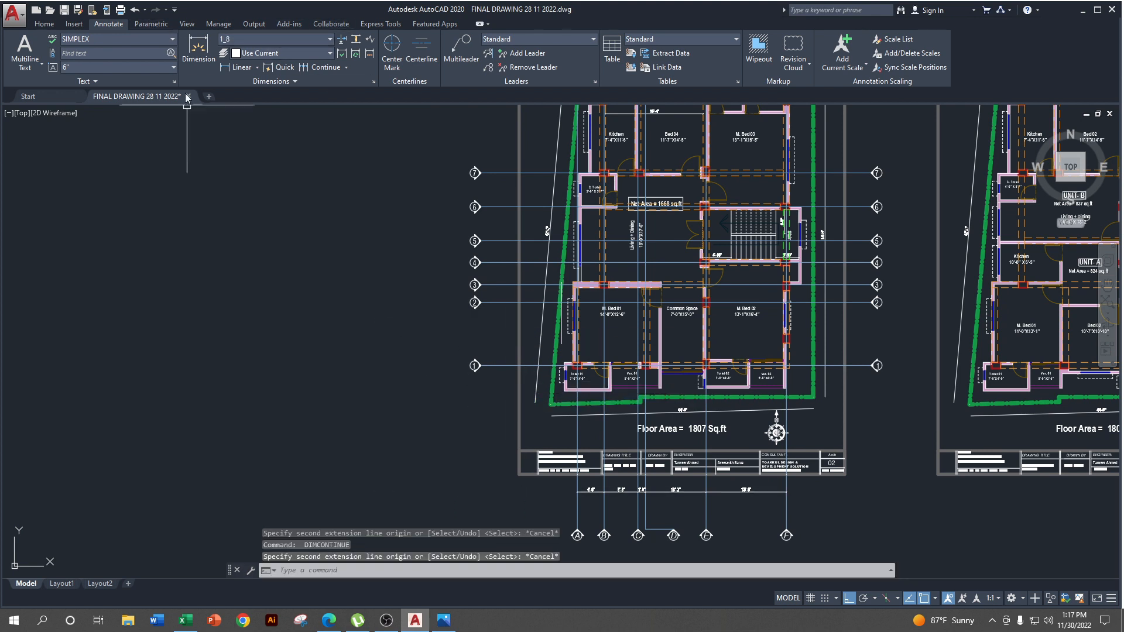
{"action": "left_click", "coordinate": [46, 24]}
{"action": "left_click", "coordinate": [364, 39]}
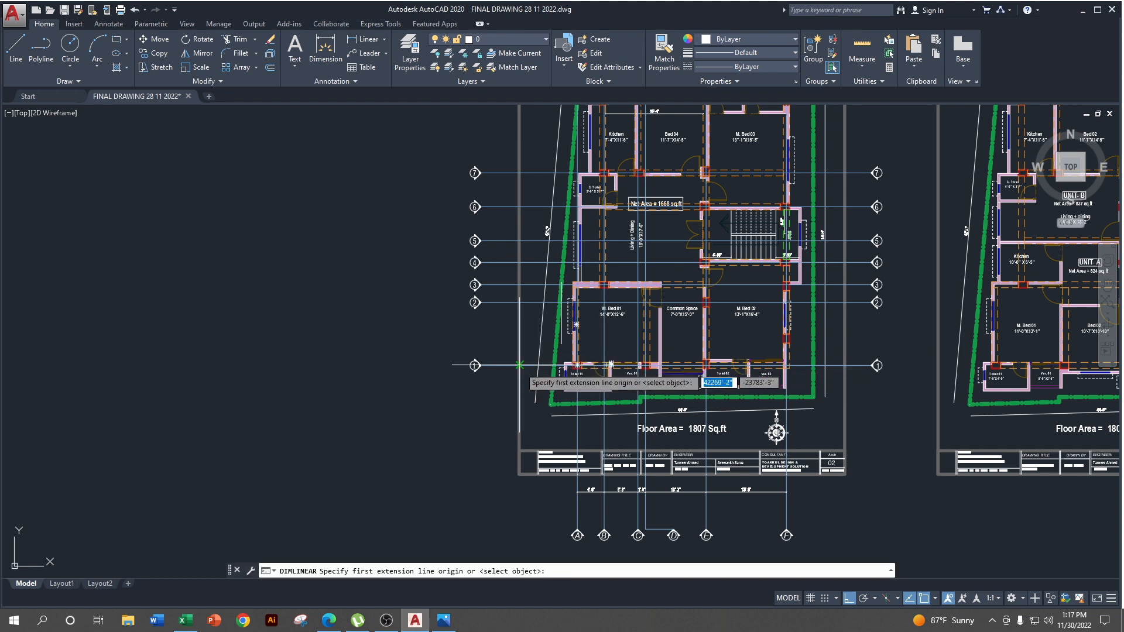
{"action": "left_click", "coordinate": [520, 365]}
{"action": "left_click", "coordinate": [520, 302]}
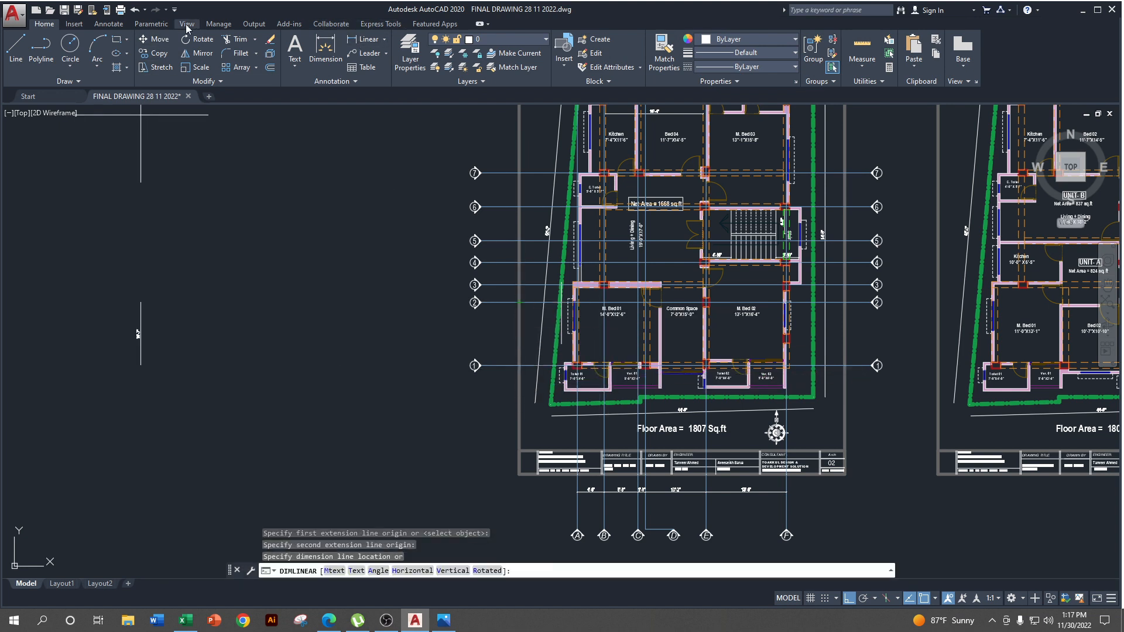
{"action": "scroll", "coordinate": [486, 331], "scroll_direction": "up", "scroll_amount": 4}
{"action": "left_click", "coordinate": [518, 328]}
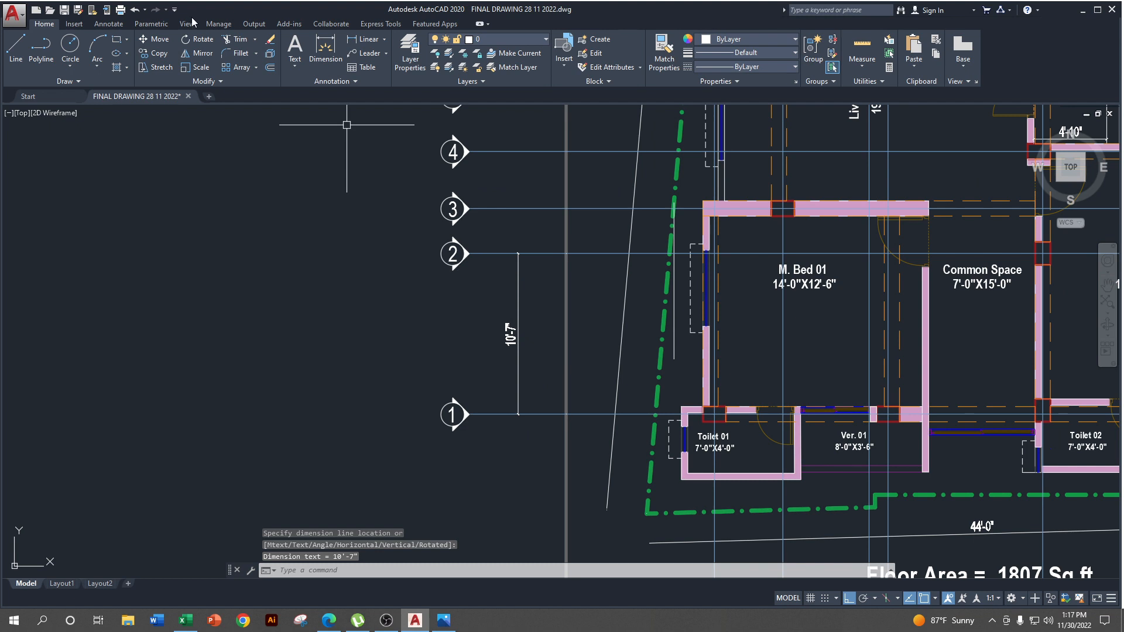
- Continue the vertical dimension chain from grid line 2 through every numbered grid line up to 8
{"action": "left_click", "coordinate": [109, 24]}
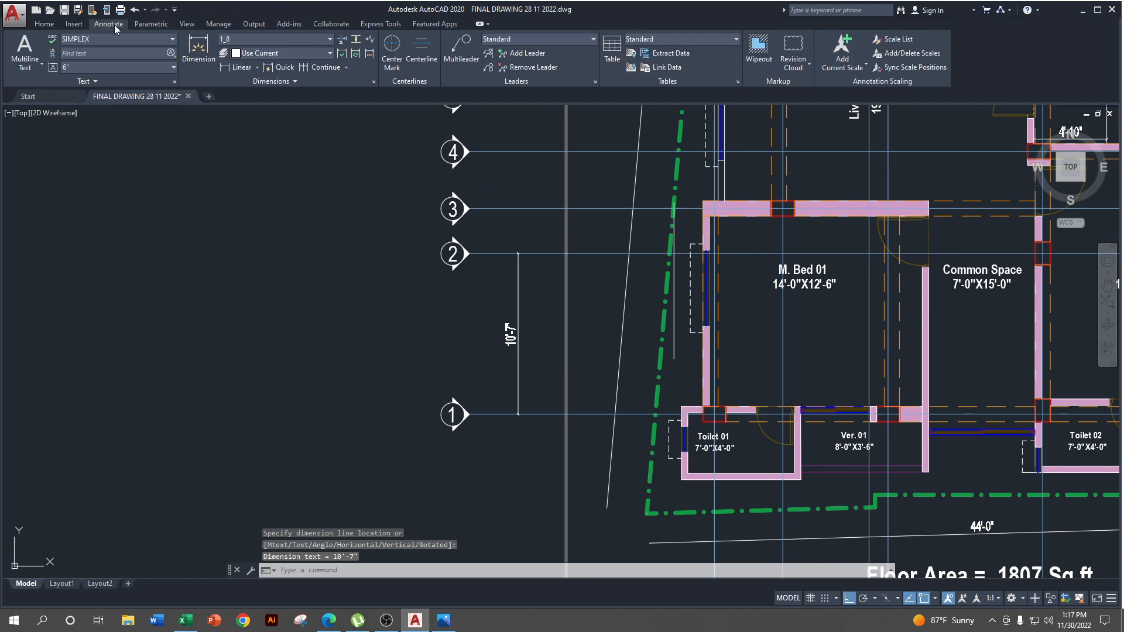
{"action": "left_click", "coordinate": [328, 66]}
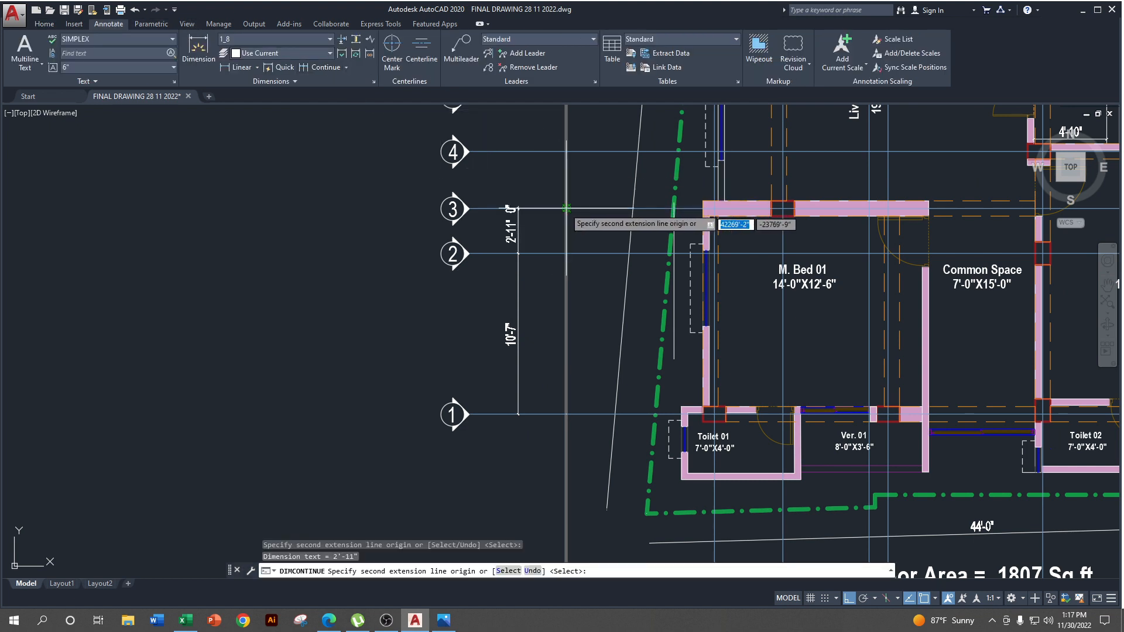
{"action": "left_click", "coordinate": [566, 151]}
{"action": "middle_click_drag", "start_coordinate": [566, 161], "coordinate": [552, 308]}
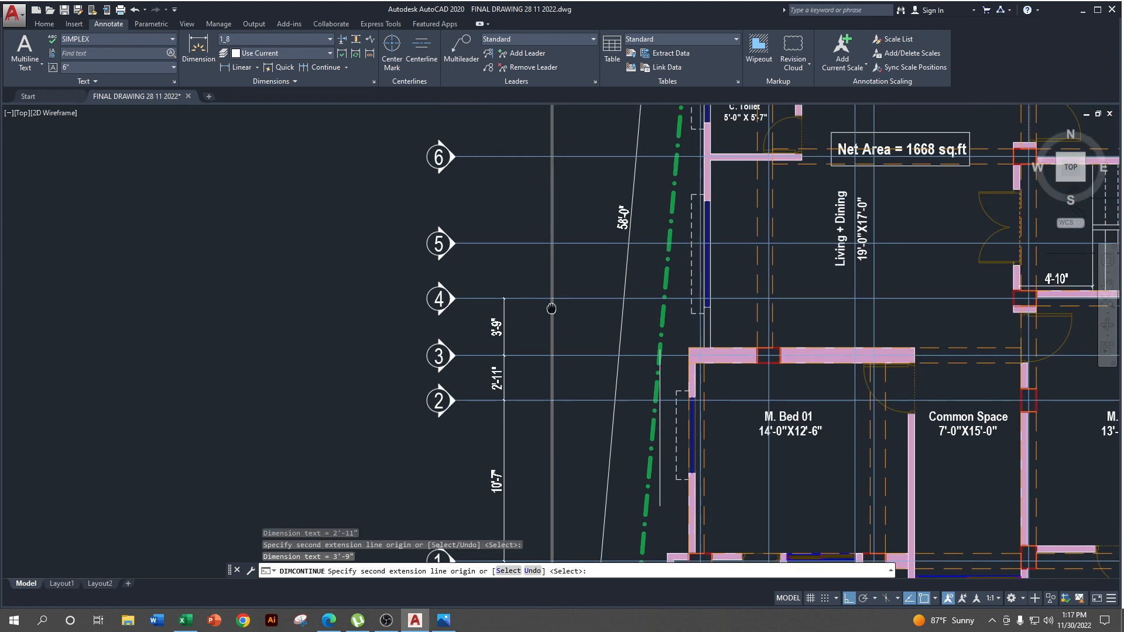
{"action": "left_click", "coordinate": [553, 243]}
{"action": "left_click", "coordinate": [553, 156]}
{"action": "middle_click_drag", "start_coordinate": [552, 181], "coordinate": [504, 375]}
{"action": "left_click", "coordinate": [499, 346]}
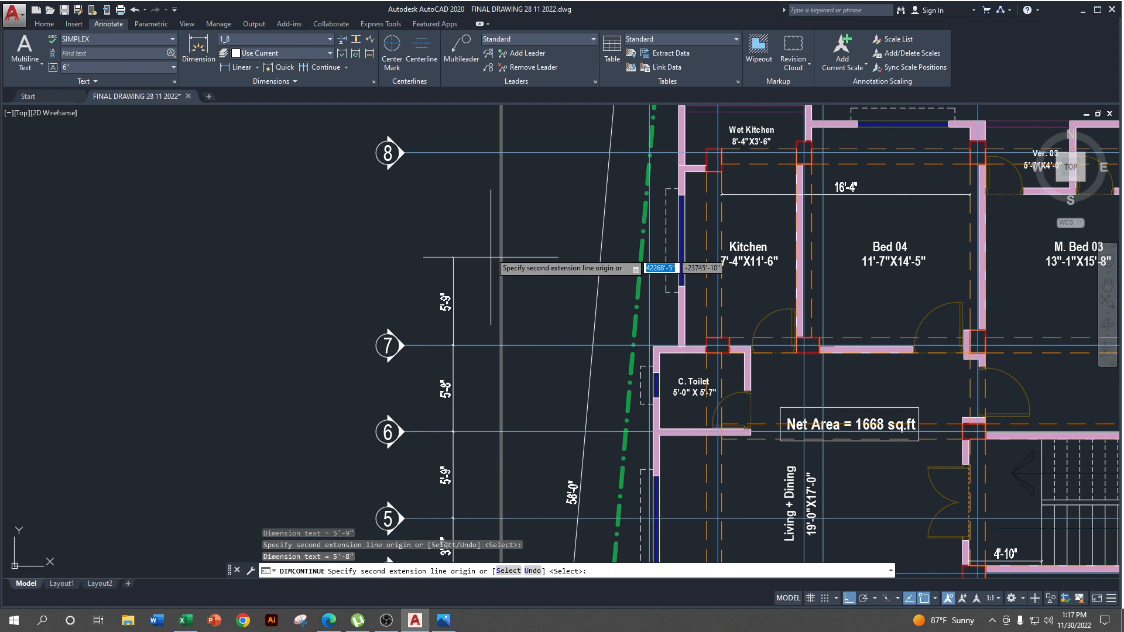
{"action": "left_click", "coordinate": [499, 153]}
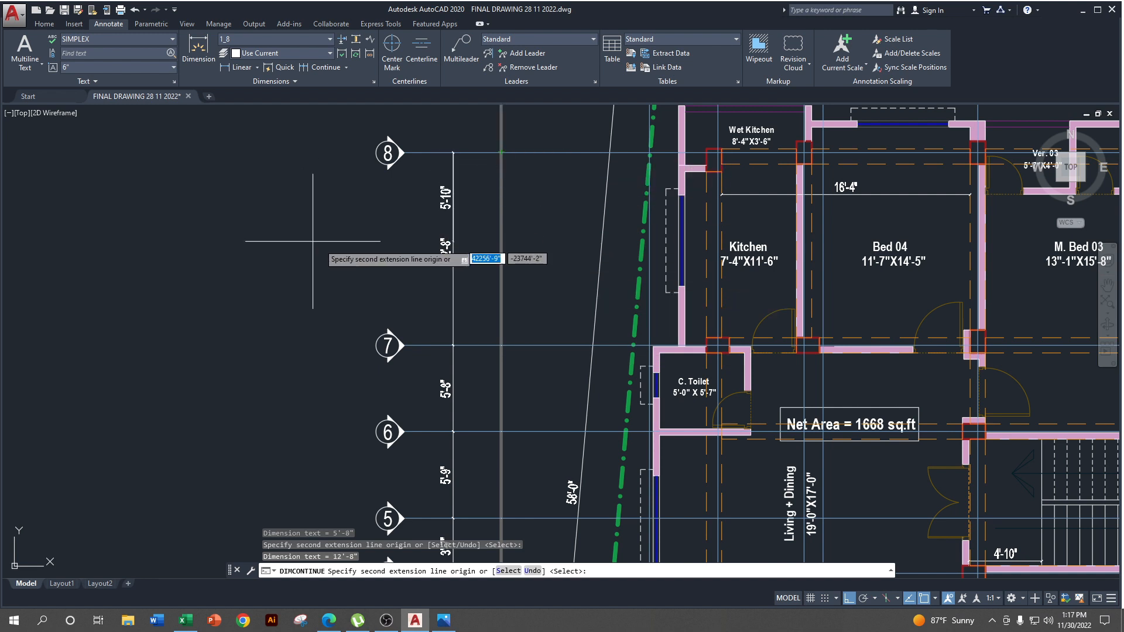
{"action": "key", "text": "Escape"}
- Review the dimension chain between grid lines A and F, and minimize the drawing window to reach the desktop
{"action": "scroll", "coordinate": [492, 249], "scroll_direction": "down", "scroll_amount": 2}
{"action": "middle_click_drag", "start_coordinate": [658, 396], "coordinate": [499, 214]}
{"action": "scroll", "coordinate": [392, 503], "scroll_direction": "up", "scroll_amount": 2}
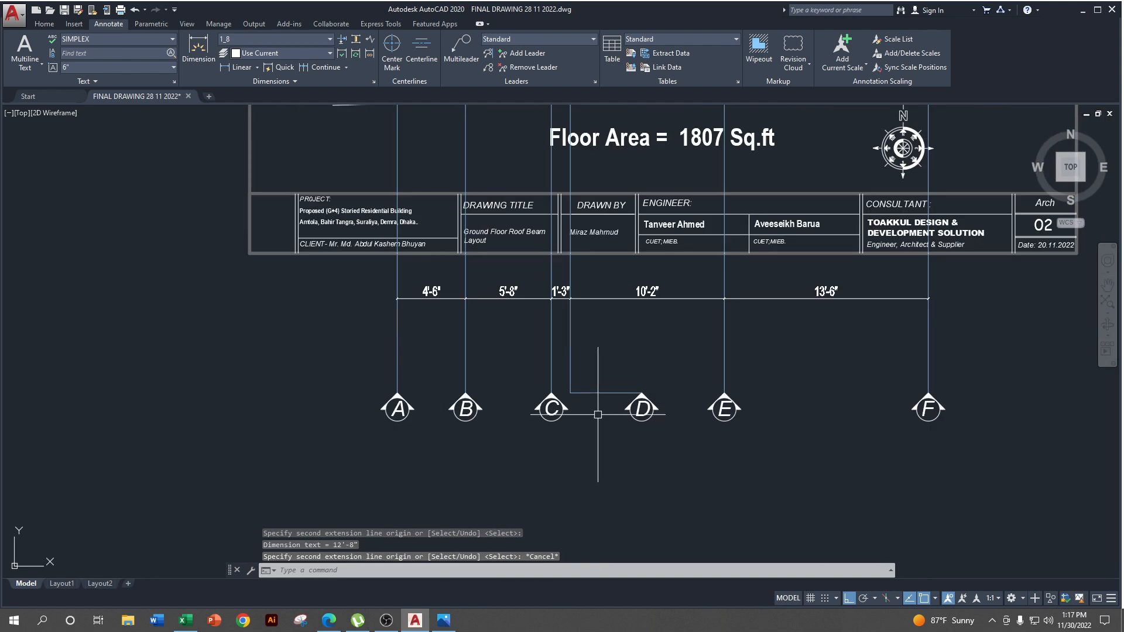
{"action": "middle_click_drag", "start_coordinate": [596, 416], "coordinate": [457, 475]}
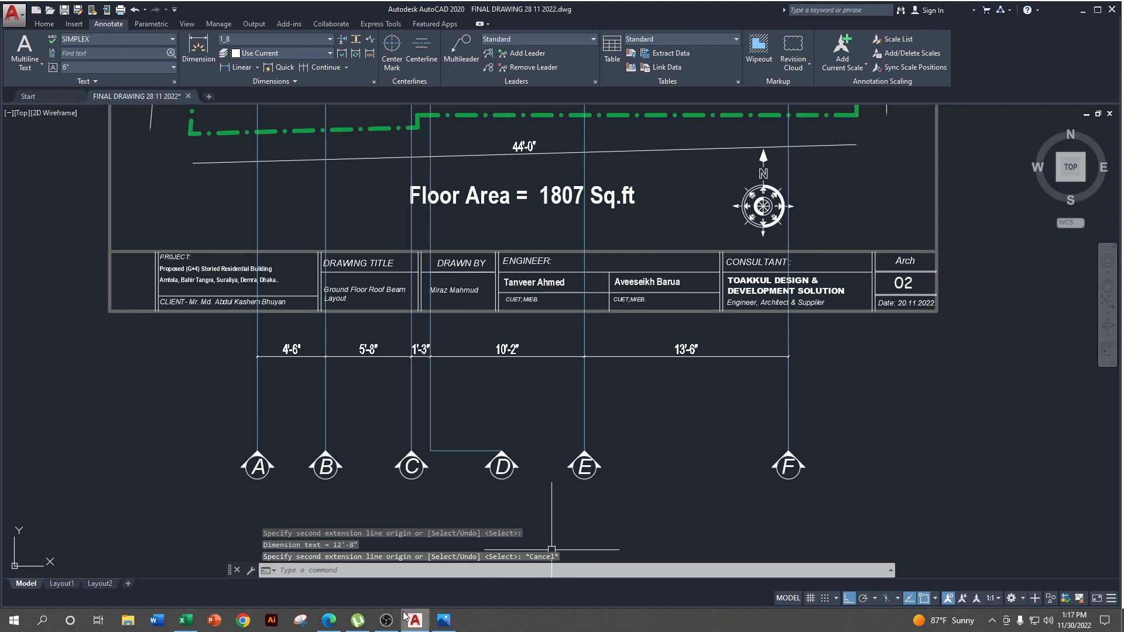
{"action": "left_click", "coordinate": [1083, 10]}
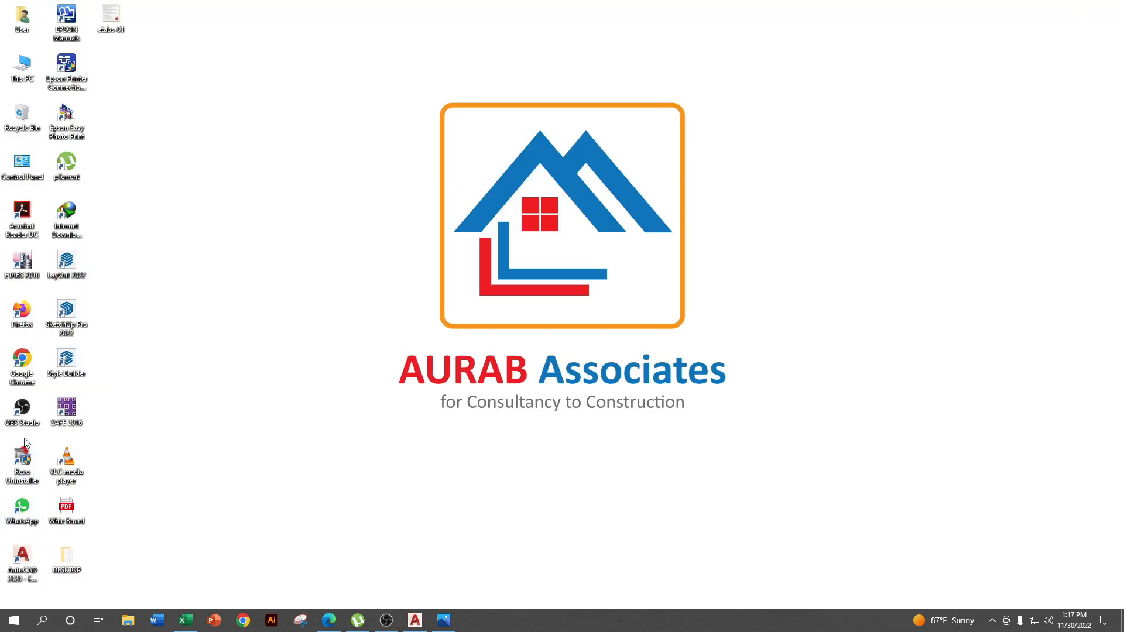
- Launch ETABS 2016 from the desktop and check the etabs-01.png list of modeling steps
{"action": "left_click", "coordinate": [24, 274]}
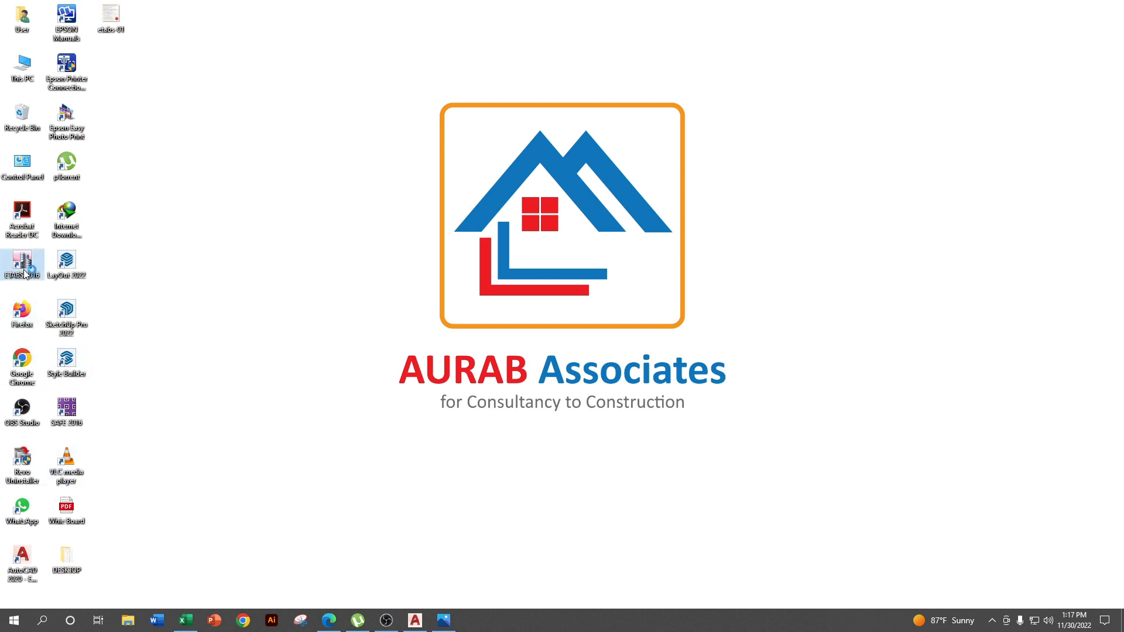
{"action": "double_click", "coordinate": [25, 274]}
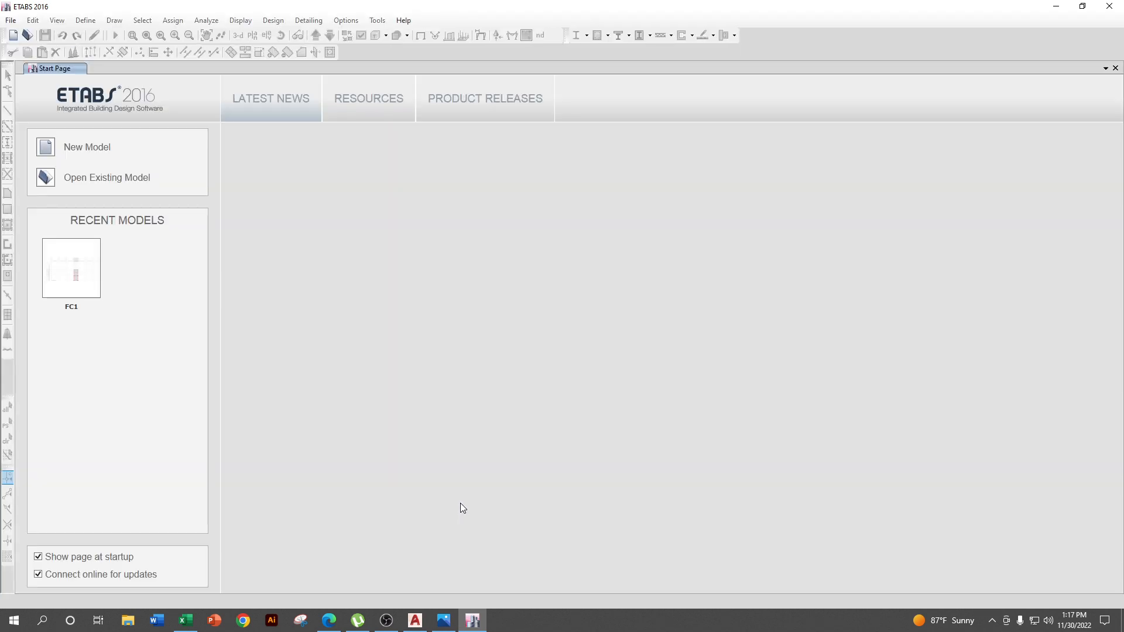
{"action": "left_click", "coordinate": [445, 622]}
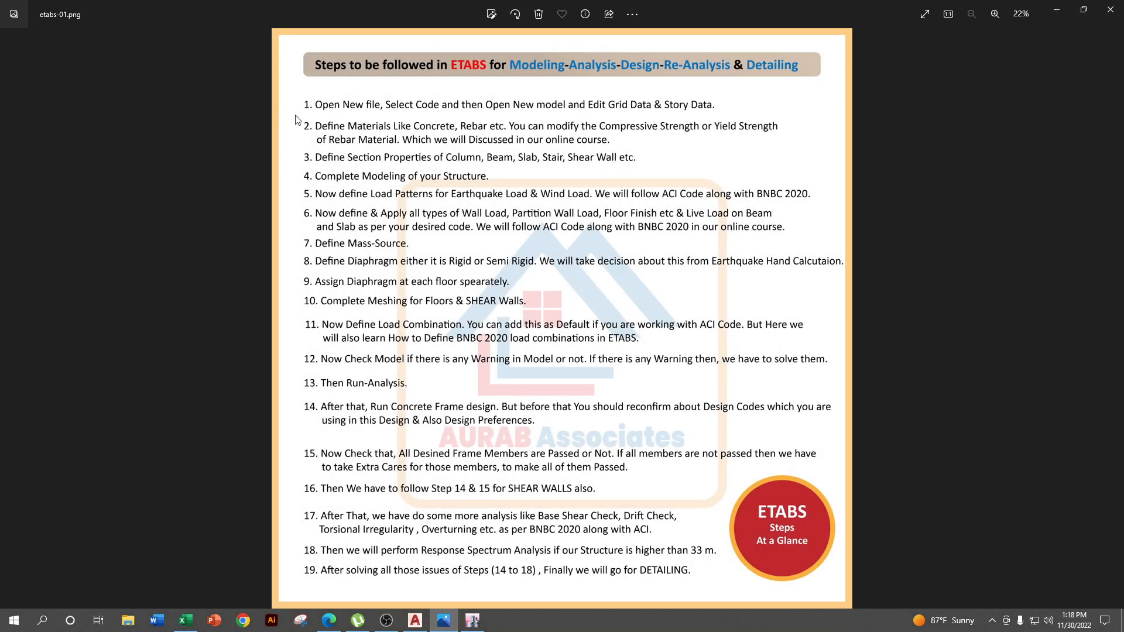
{"action": "left_click", "coordinate": [1057, 13]}
- Create a new model using built-in settings with U.S. Customary units, AISC14 sections, AISC 360-10 steel code and ACI 318-14 concrete code
{"action": "left_click", "coordinate": [10, 21]}
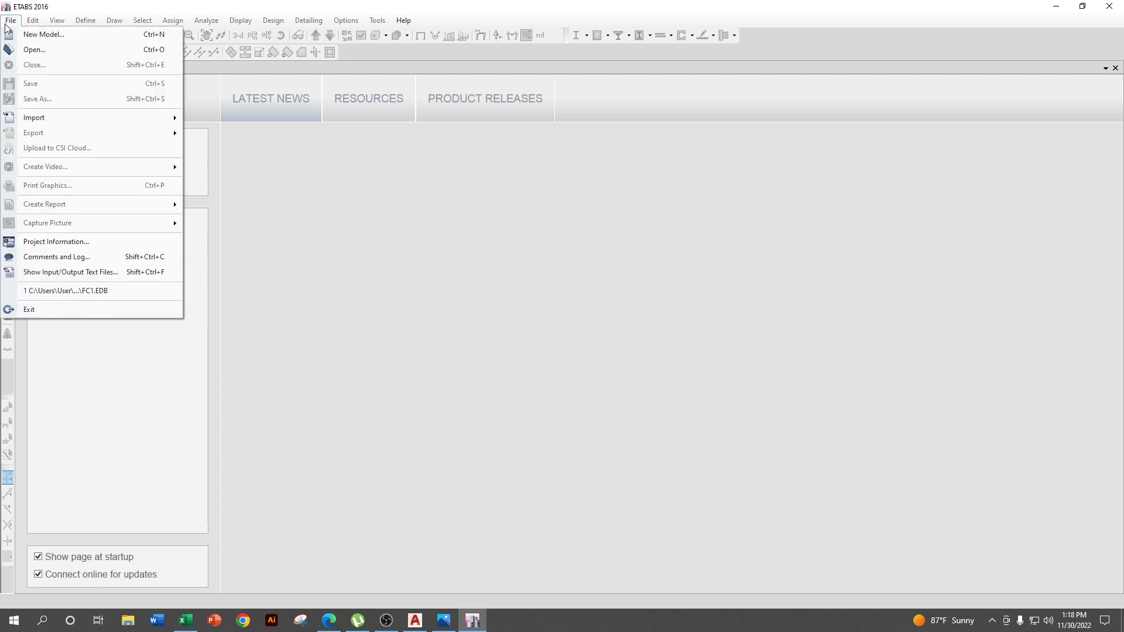
{"action": "left_click", "coordinate": [42, 36]}
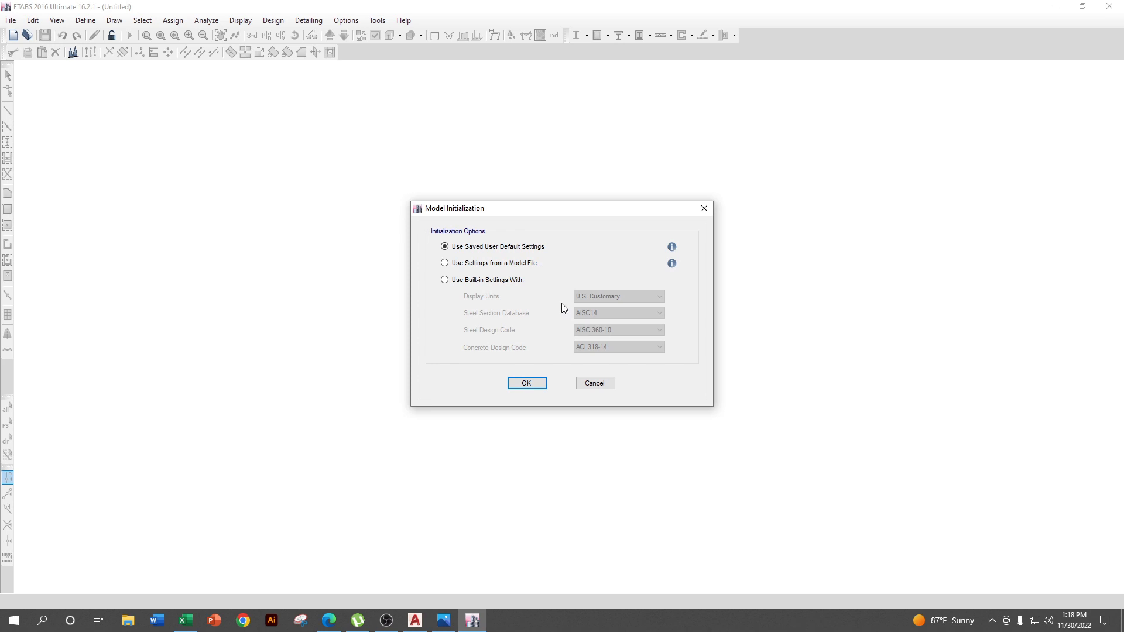
{"action": "left_click", "coordinate": [459, 281]}
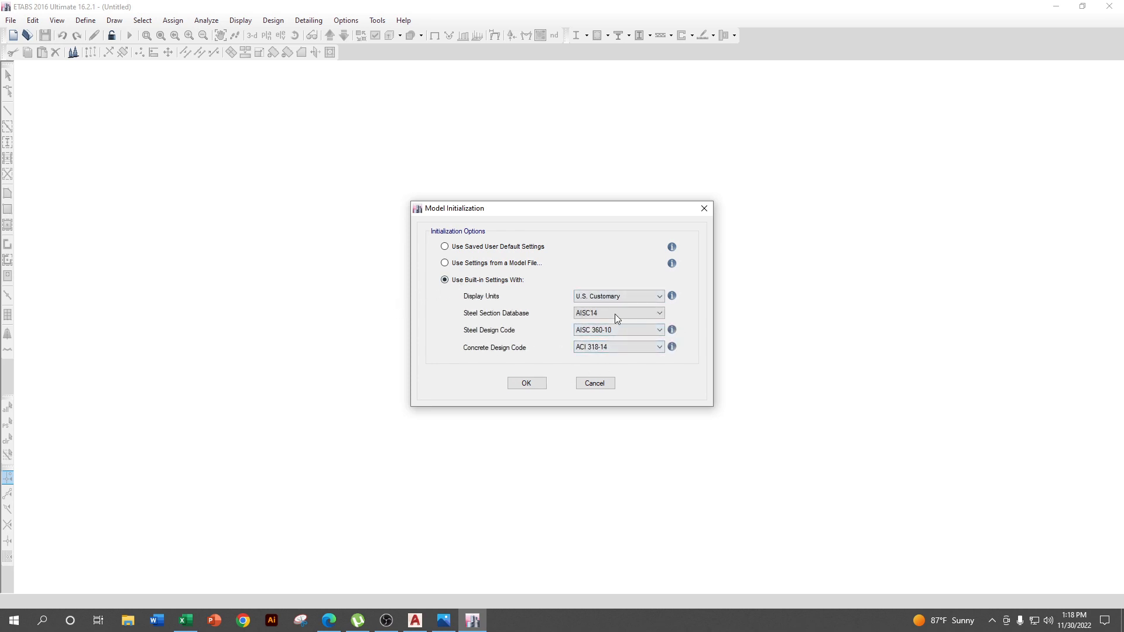
{"action": "left_click", "coordinate": [527, 384]}
- Choose custom grid spacing for the new model and display its grid data as spacing
{"action": "left_click", "coordinate": [327, 294]}
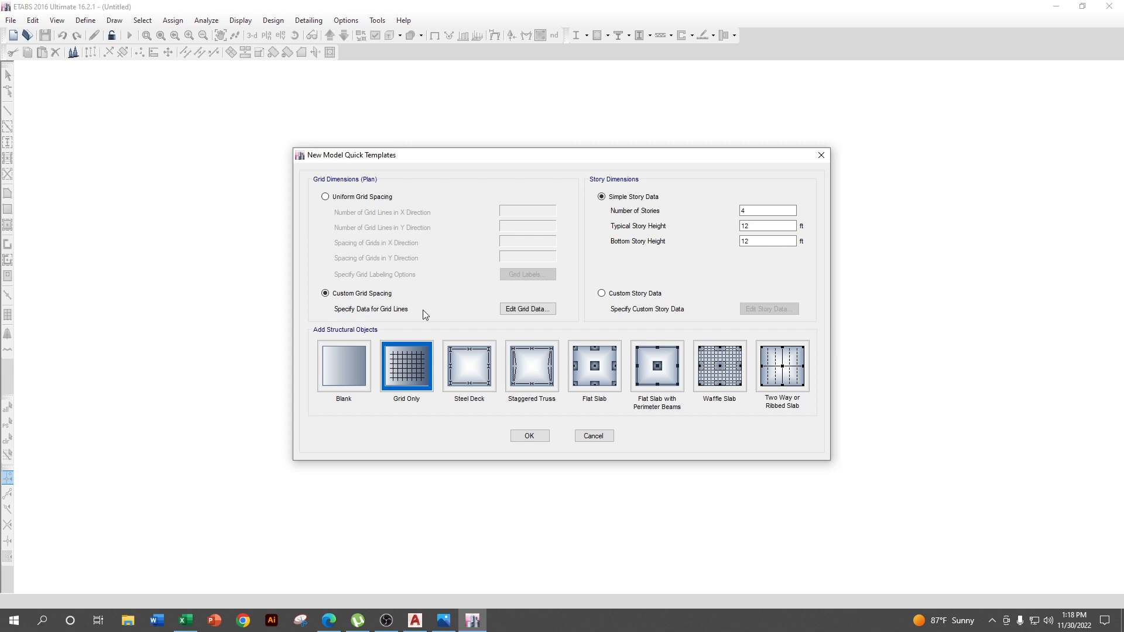
{"action": "left_click", "coordinate": [528, 309]}
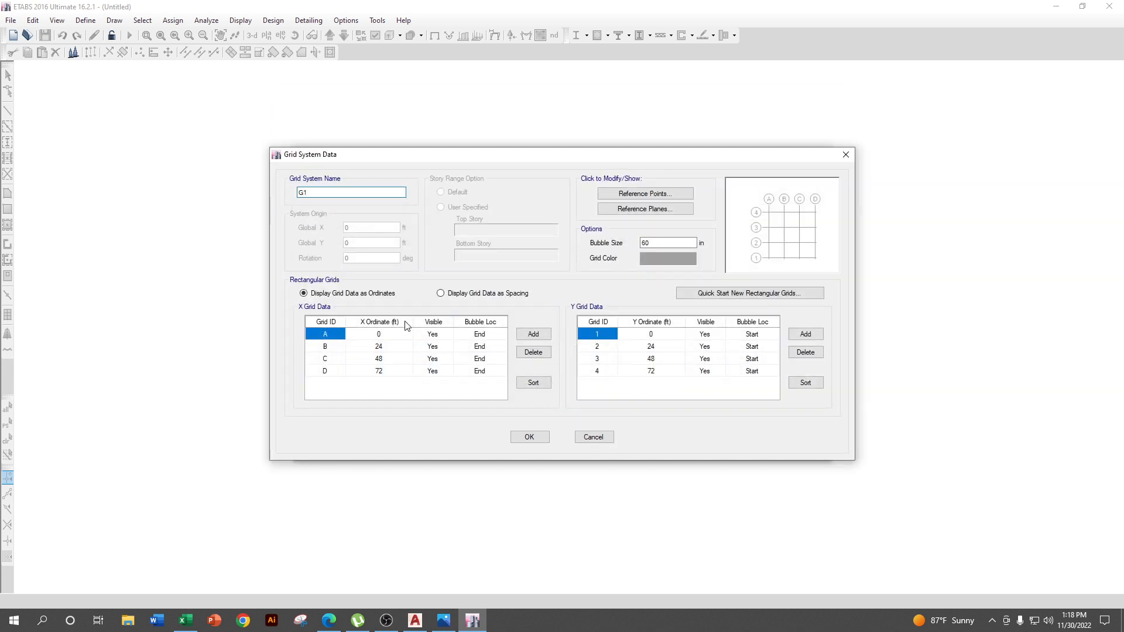
{"action": "left_click", "coordinate": [467, 294]}
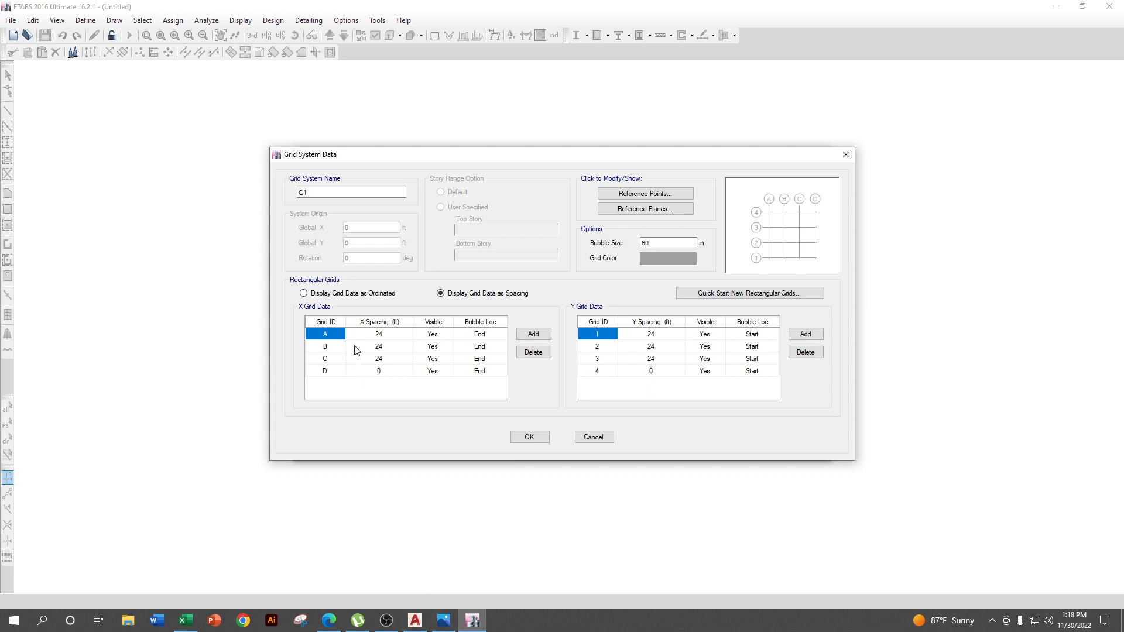
- Add X grid lines E and F, and check them against the lettered grid lines in the AutoCAD plan
{"action": "left_click", "coordinate": [534, 333]}
{"action": "left_click", "coordinate": [534, 333]}
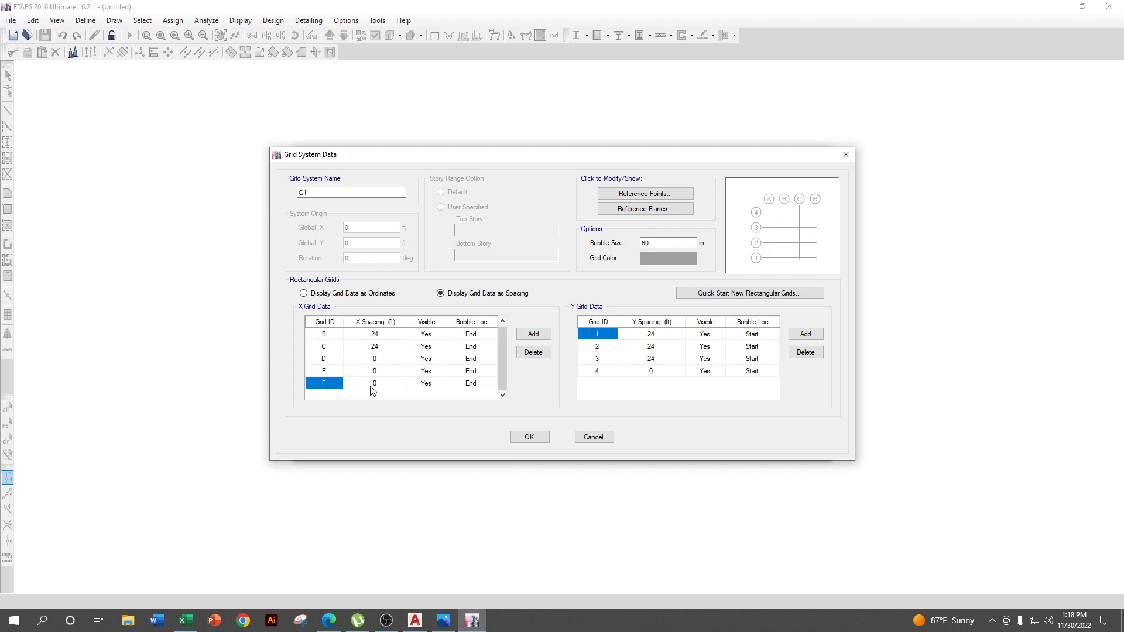
{"action": "left_click", "coordinate": [415, 620]}
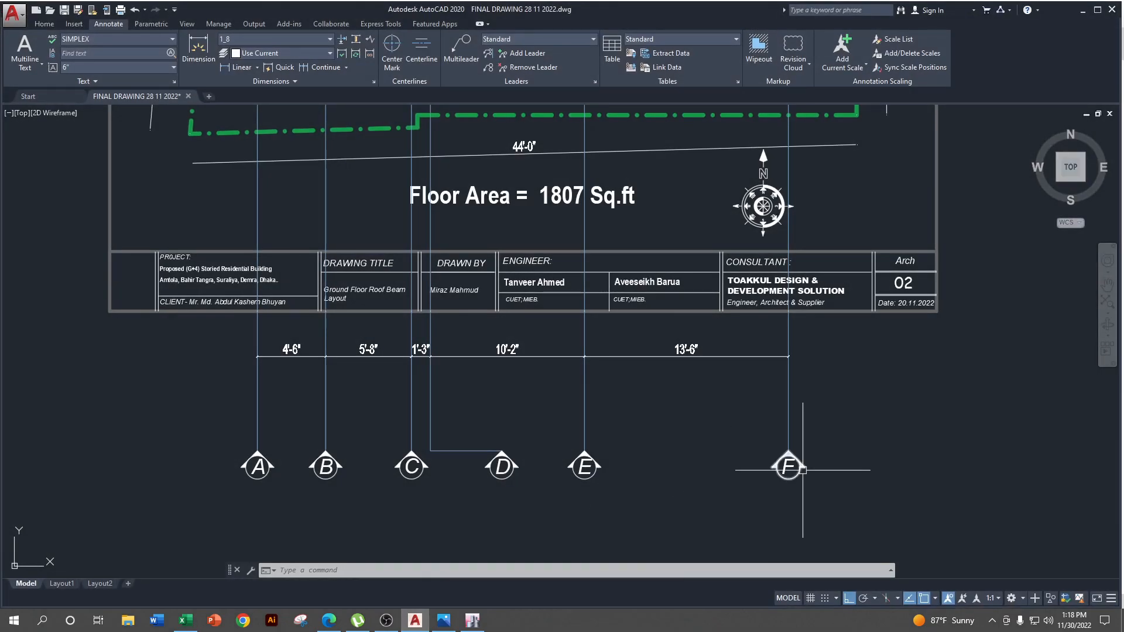
{"action": "left_click", "coordinate": [1083, 9]}
{"action": "scroll", "coordinate": [370, 368], "scroll_direction": "up", "scroll_amount": 1}
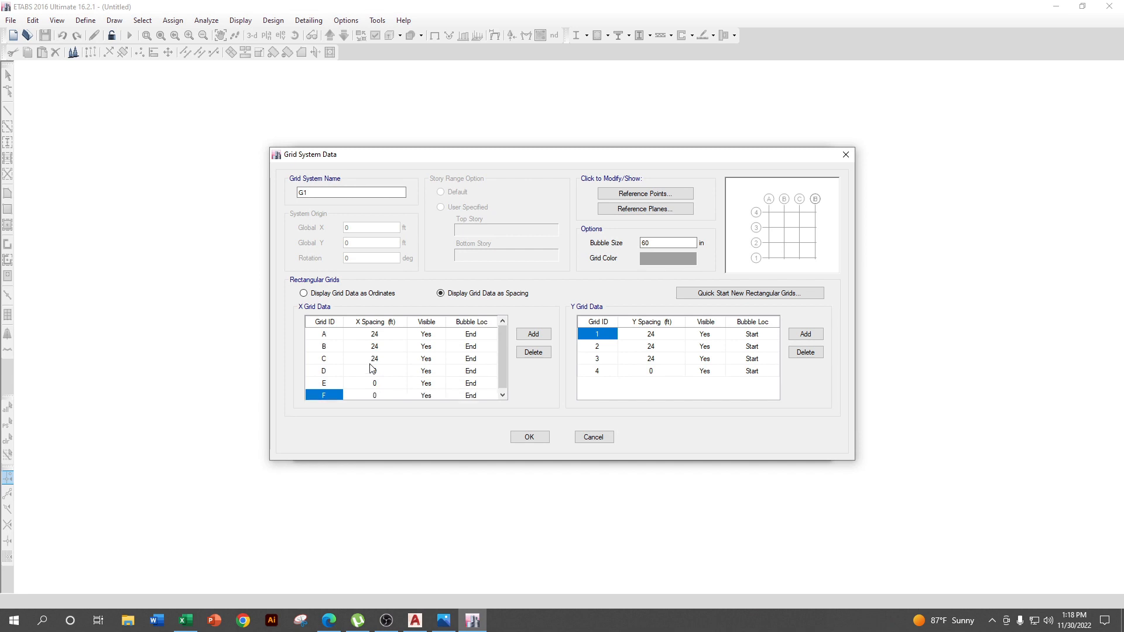
- Add Y grid lines 5, 6, 7 and 8 to the grid system
{"action": "left_click", "coordinate": [387, 334]}
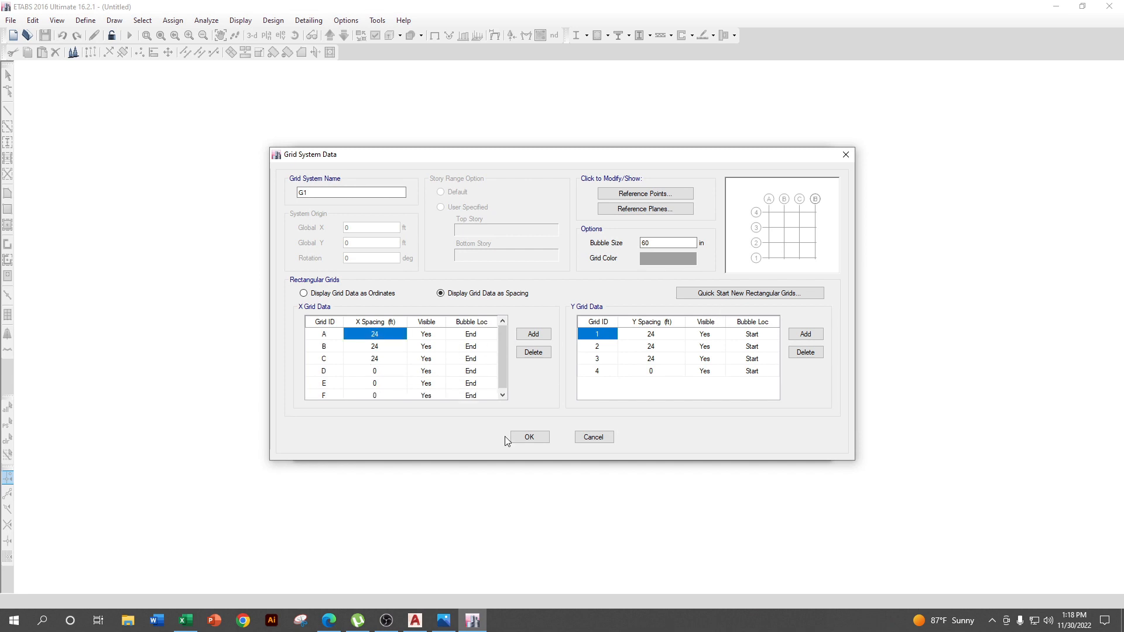
{"action": "left_click", "coordinate": [616, 373]}
{"action": "left_click", "coordinate": [796, 341]}
{"action": "left_click", "coordinate": [797, 340]}
{"action": "left_click", "coordinate": [797, 342]}
{"action": "left_click", "coordinate": [799, 344]}
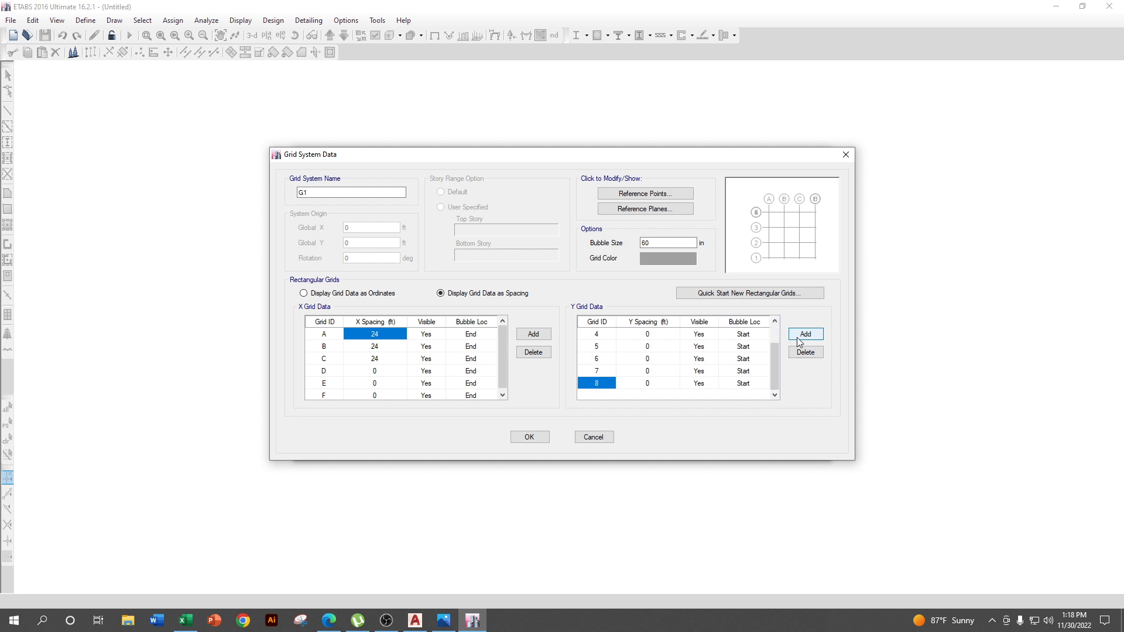
- Open grid line A's X spacing for editing, and read the dimensions between grid lines A and F in AutoCAD
{"action": "left_click", "coordinate": [388, 333]}
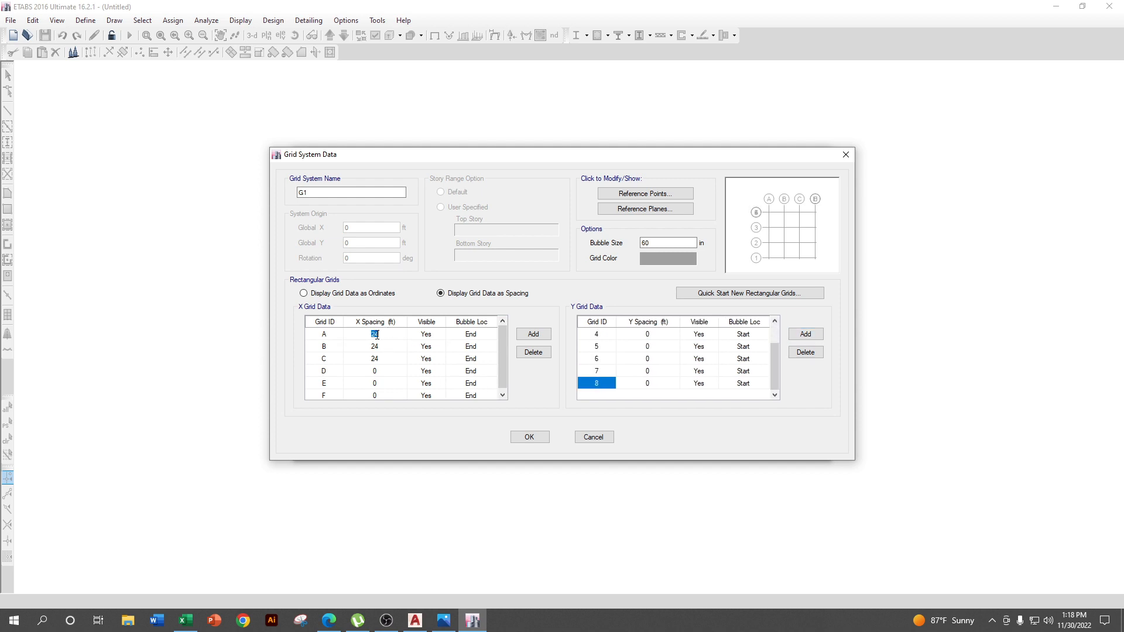
{"action": "left_click", "coordinate": [416, 620]}
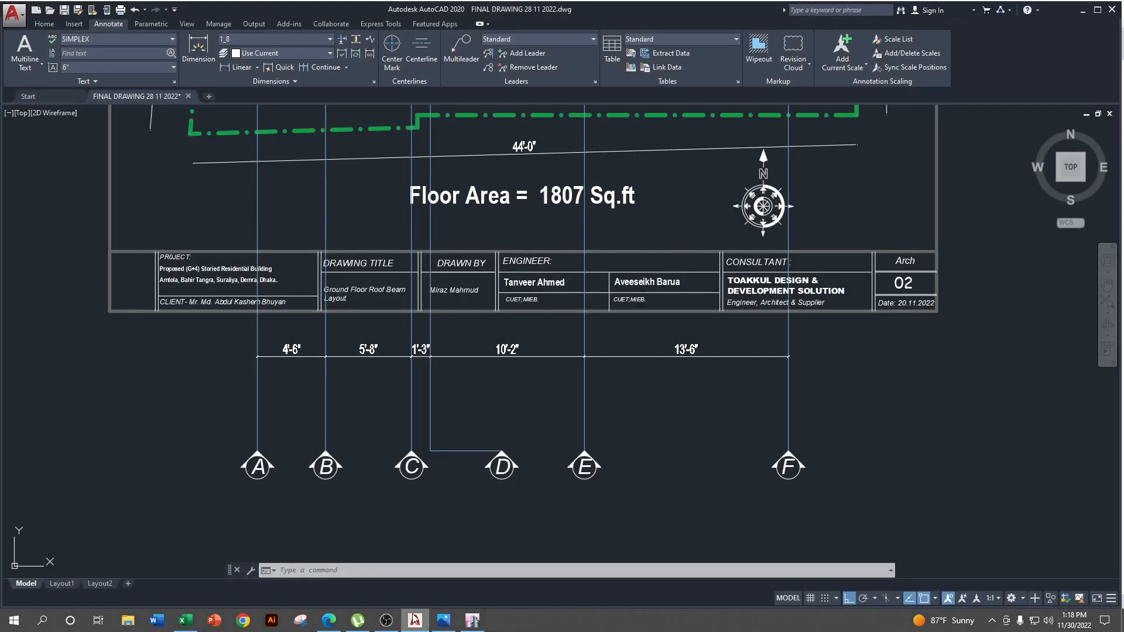
{"action": "scroll", "coordinate": [319, 385], "scroll_direction": "up", "scroll_amount": 2}
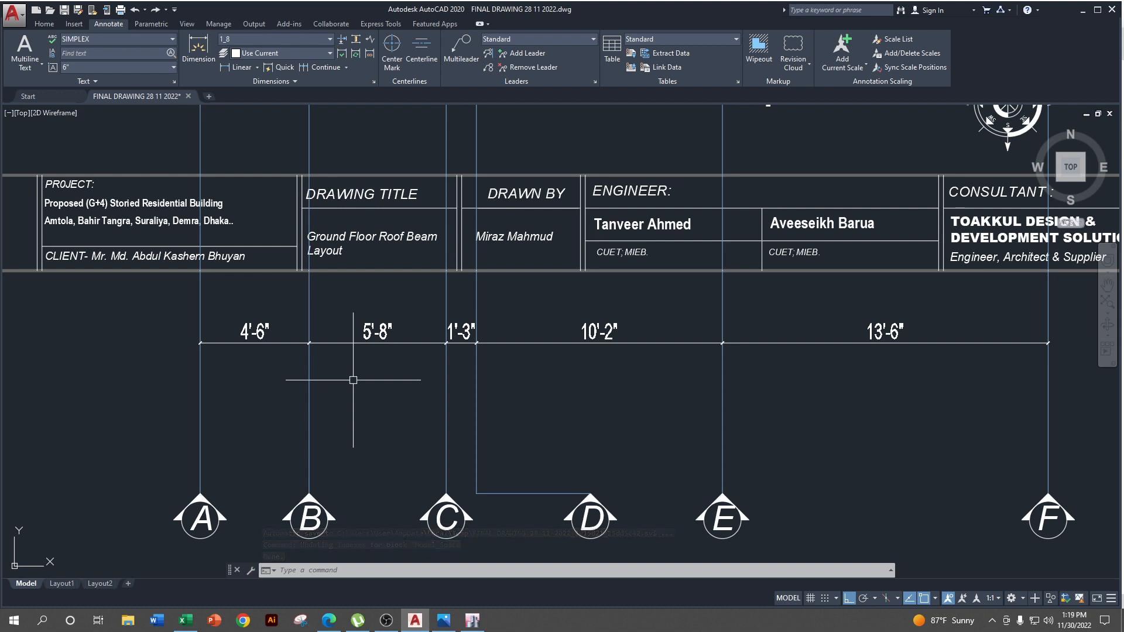
{"action": "scroll", "coordinate": [353, 380], "scroll_direction": "down", "scroll_amount": 4}
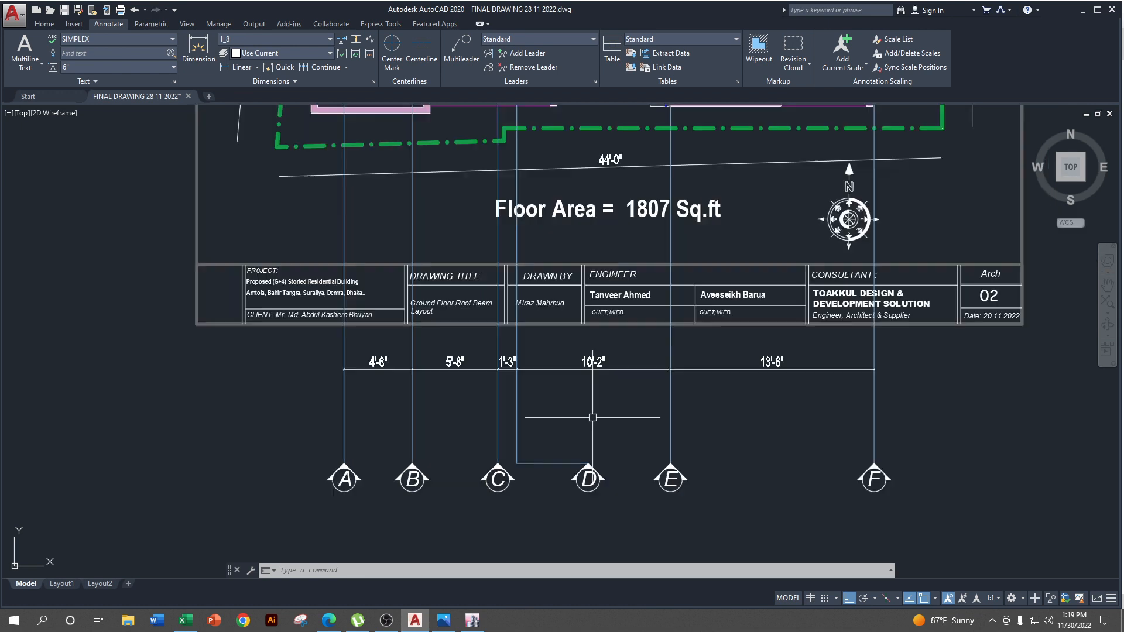
- Examine the vertical dimension chain from grid line 1 to 8 on the floor plan
{"action": "scroll", "coordinate": [364, 481], "scroll_direction": "up", "scroll_amount": 5}
{"action": "scroll", "coordinate": [364, 481], "scroll_direction": "up", "scroll_amount": 4}
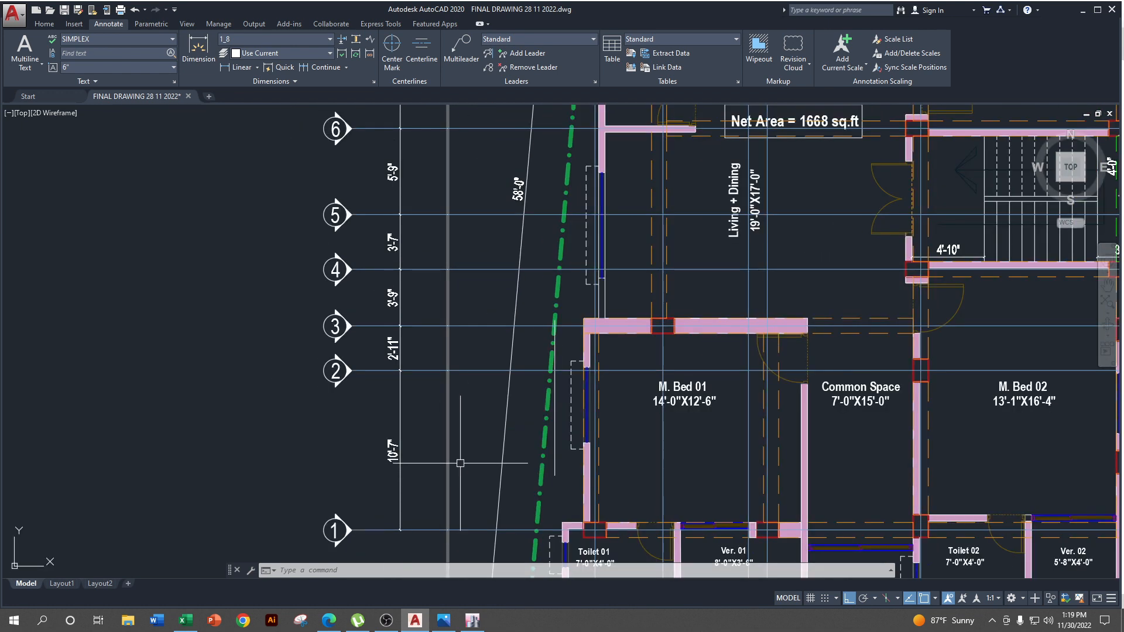
{"action": "middle_click_drag", "start_coordinate": [411, 473], "coordinate": [416, 445]}
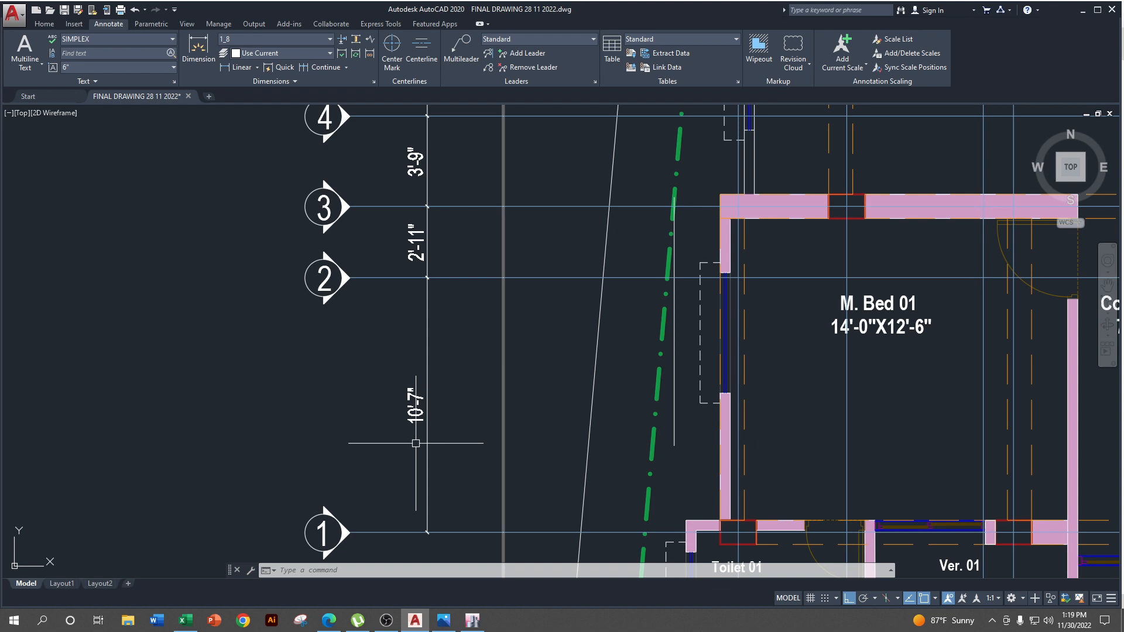
{"action": "middle_click_drag", "start_coordinate": [497, 351], "coordinate": [468, 576]}
{"action": "middle_click_drag", "start_coordinate": [538, 389], "coordinate": [495, 528]}
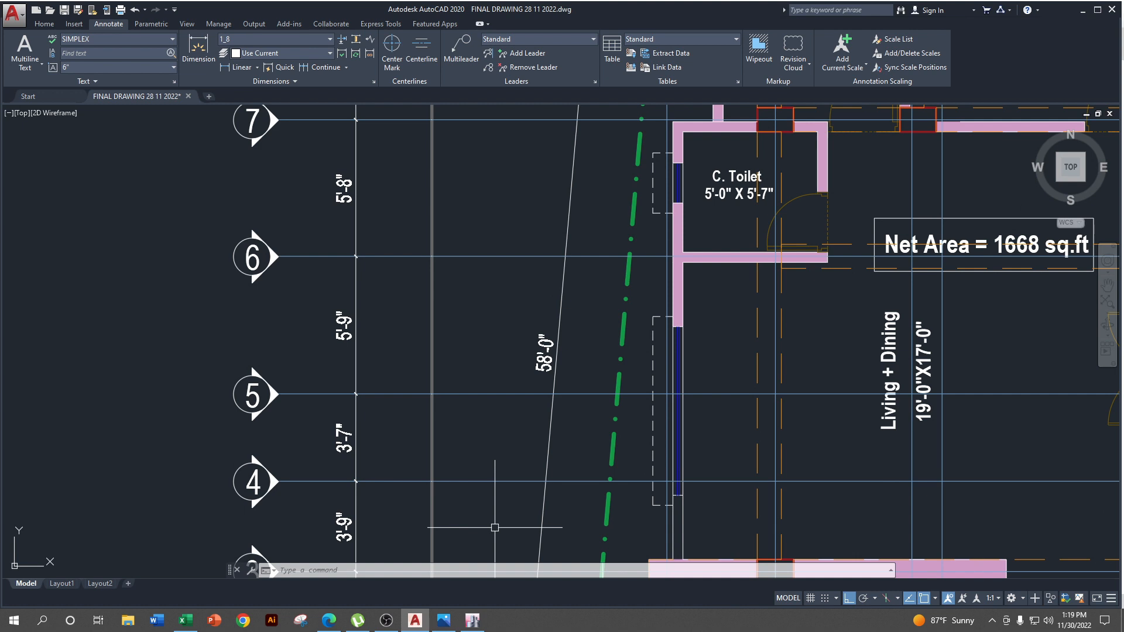
{"action": "middle_click_drag", "start_coordinate": [480, 428], "coordinate": [441, 520]}
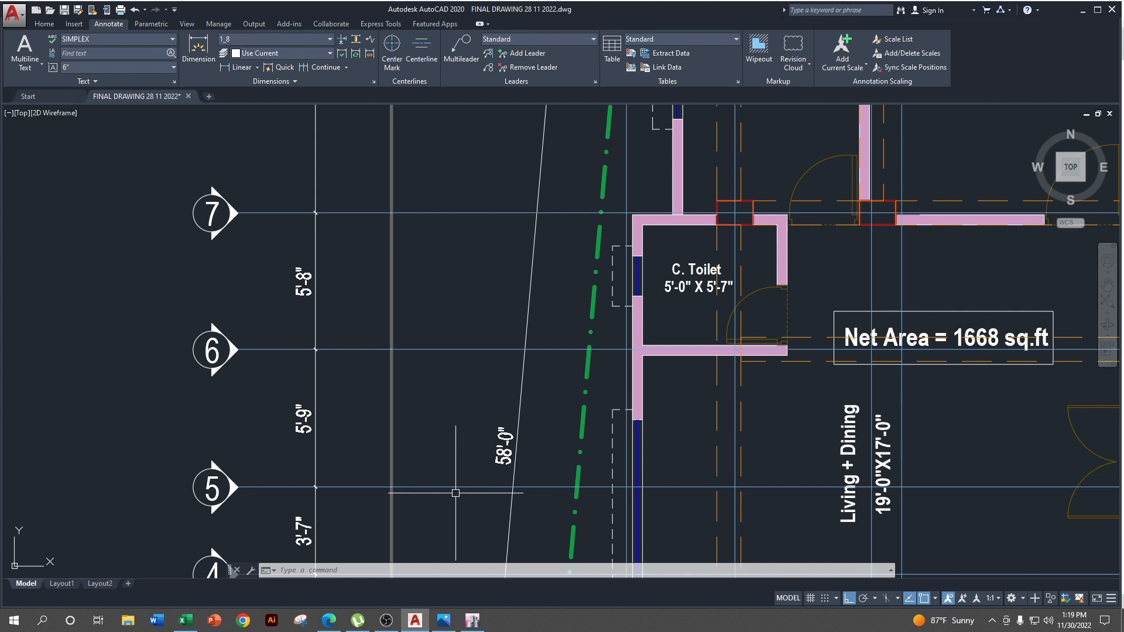
{"action": "scroll", "coordinate": [456, 493], "scroll_direction": "down", "scroll_amount": 4}
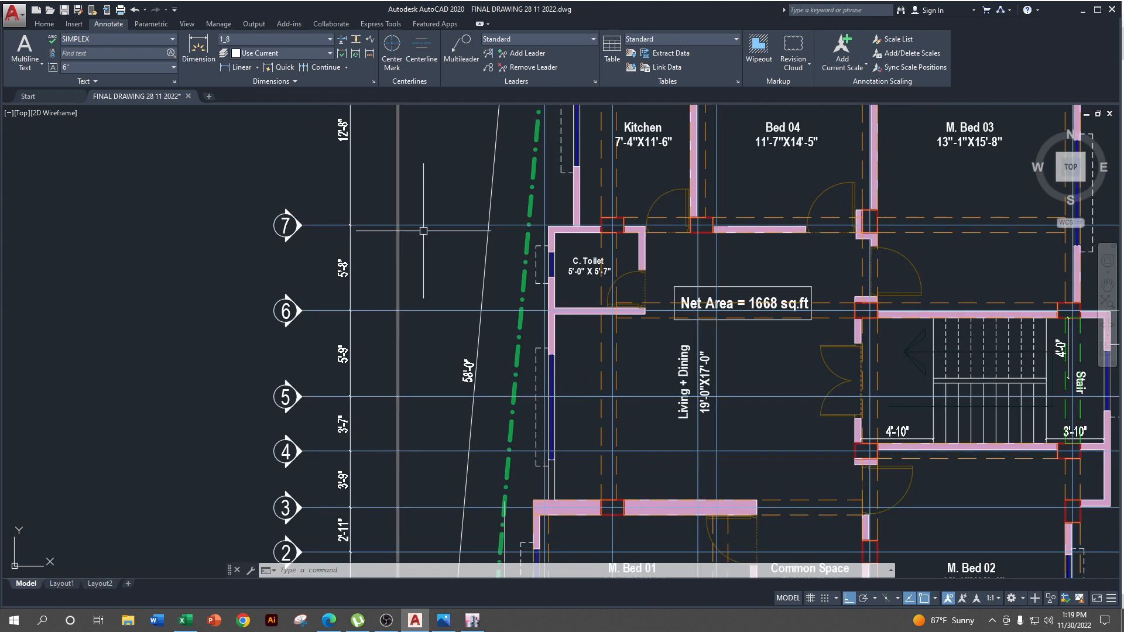
{"action": "scroll", "coordinate": [480, 363], "scroll_direction": "up", "scroll_amount": 4}
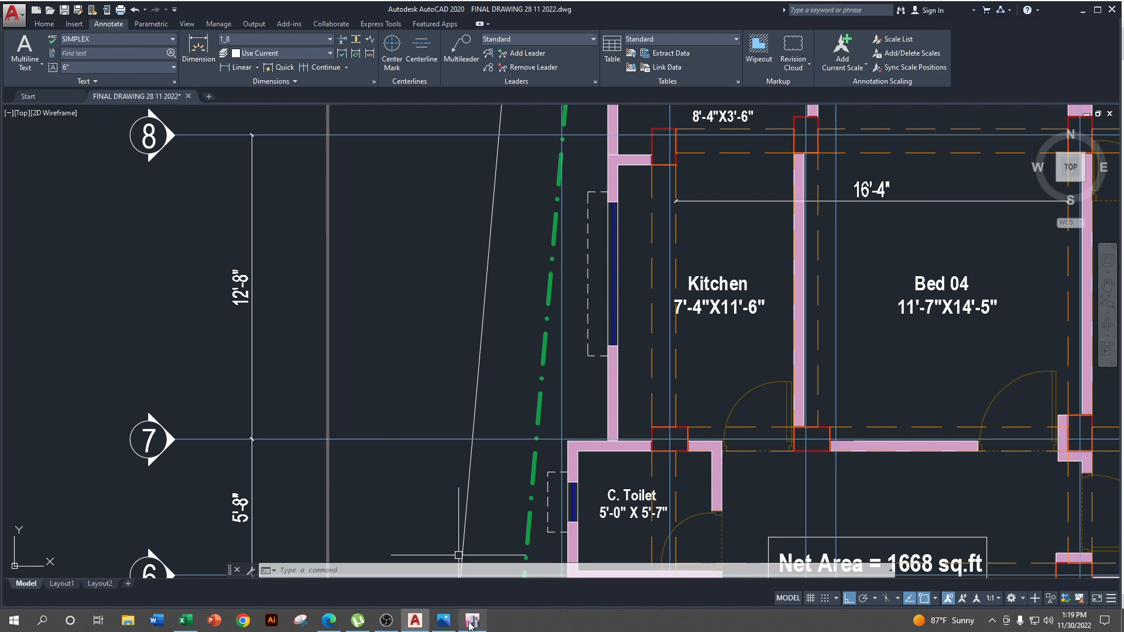
- Switch to ETABS and set the X spacings of grid lines A, B and C to 4.5 ft, 5'8 and 1'3"
{"action": "left_click", "coordinate": [472, 621]}
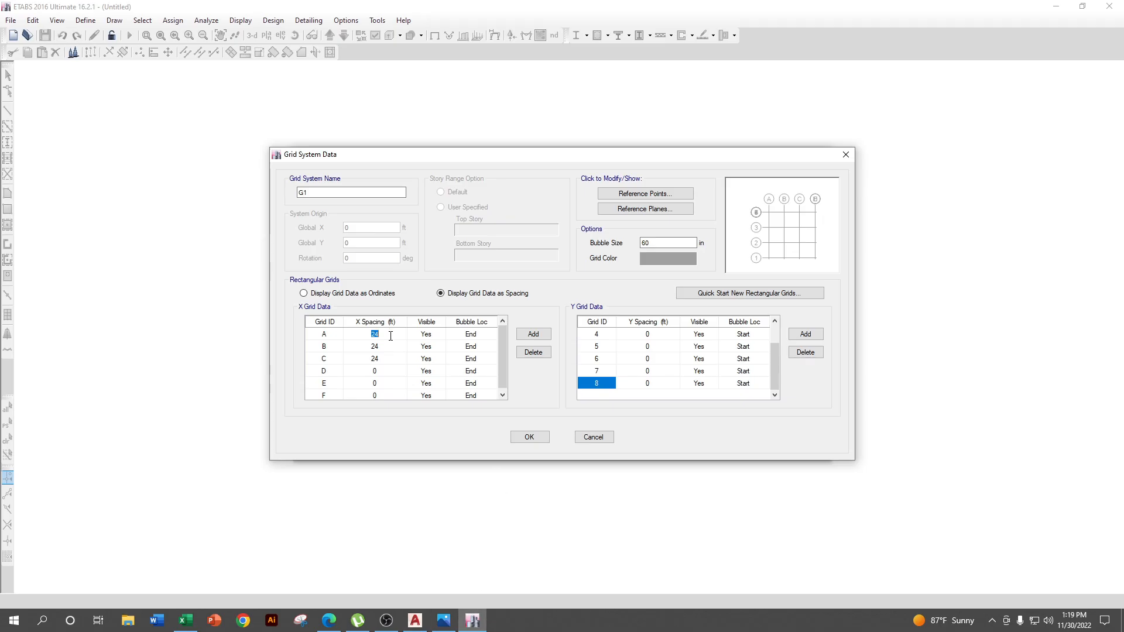
{"action": "type", "text": "4.5"}
{"action": "key", "text": "Return"}
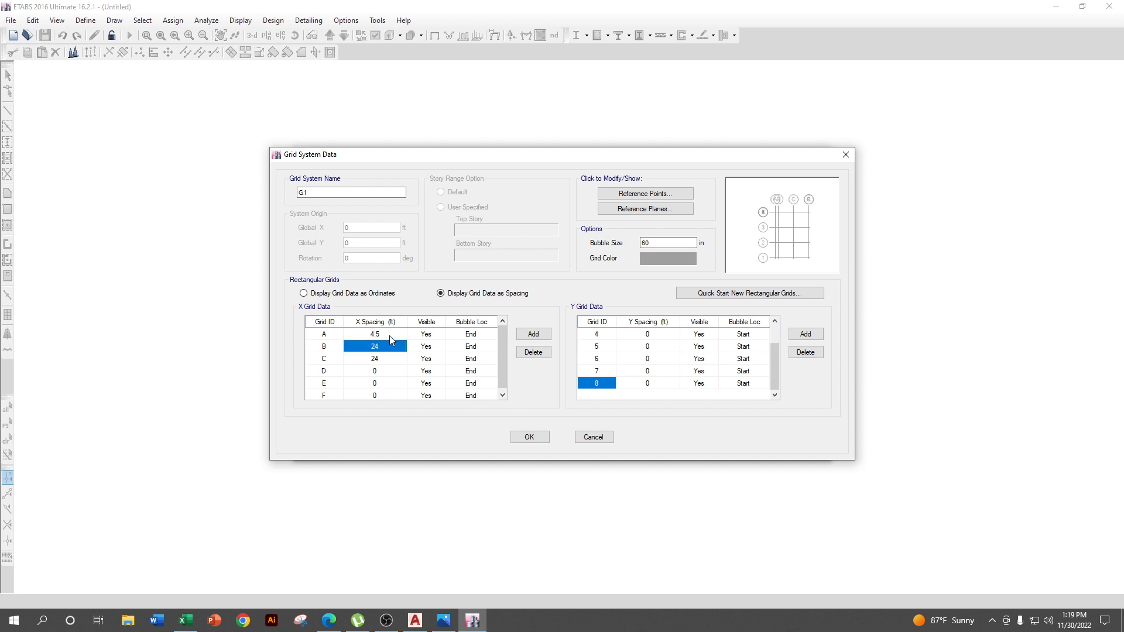
{"action": "type", "text": "5'8"}
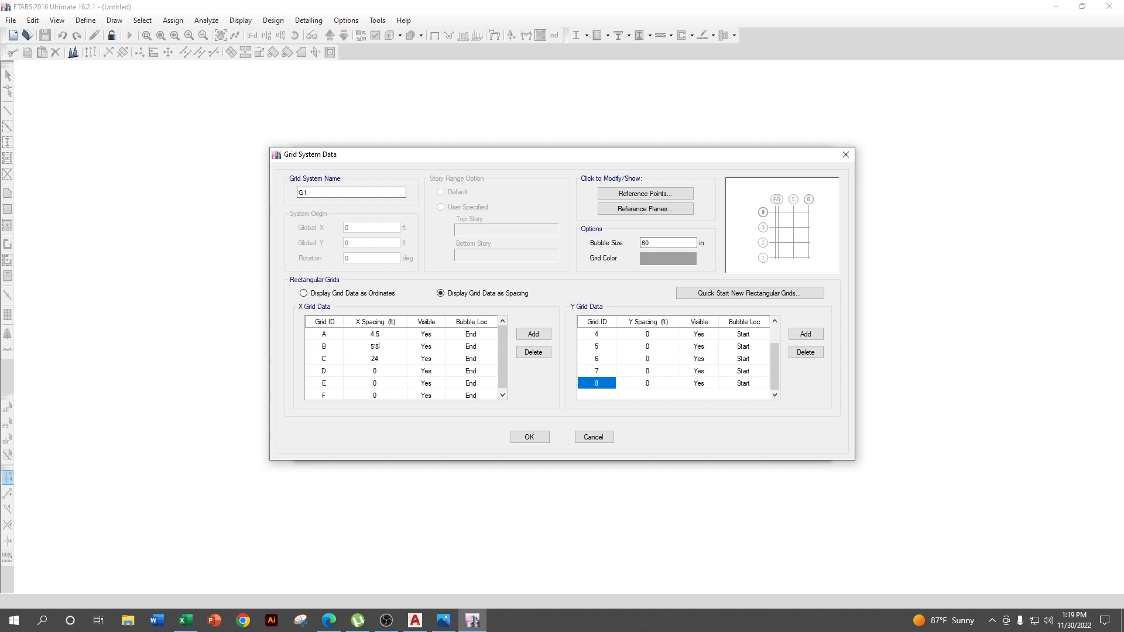
{"action": "key", "text": "Return"}
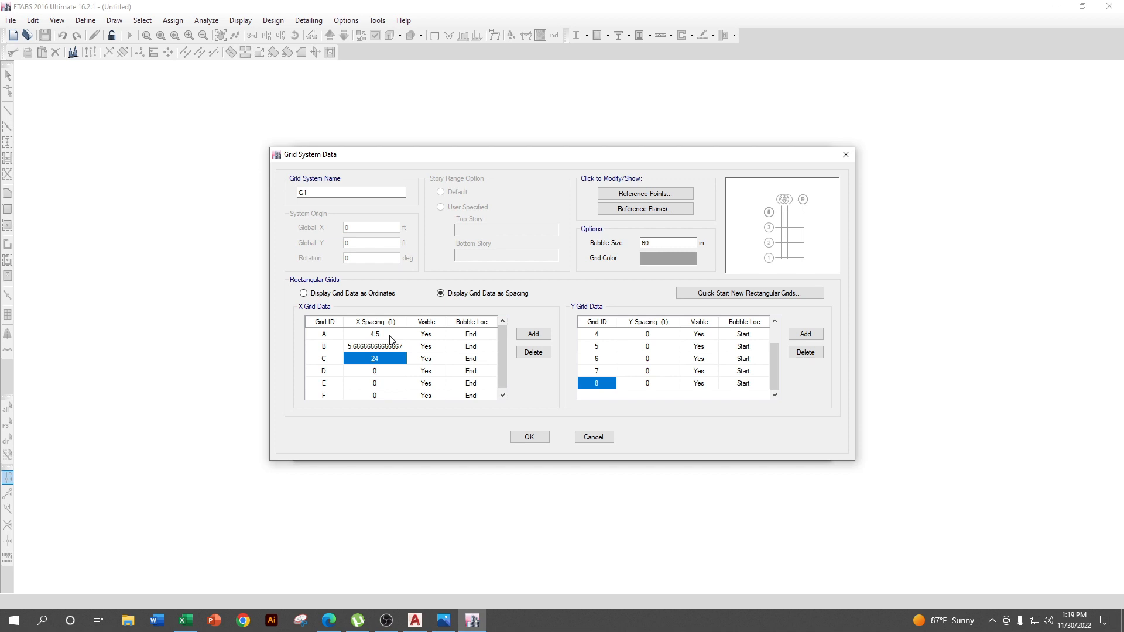
{"action": "type", "text": "1'3\""}
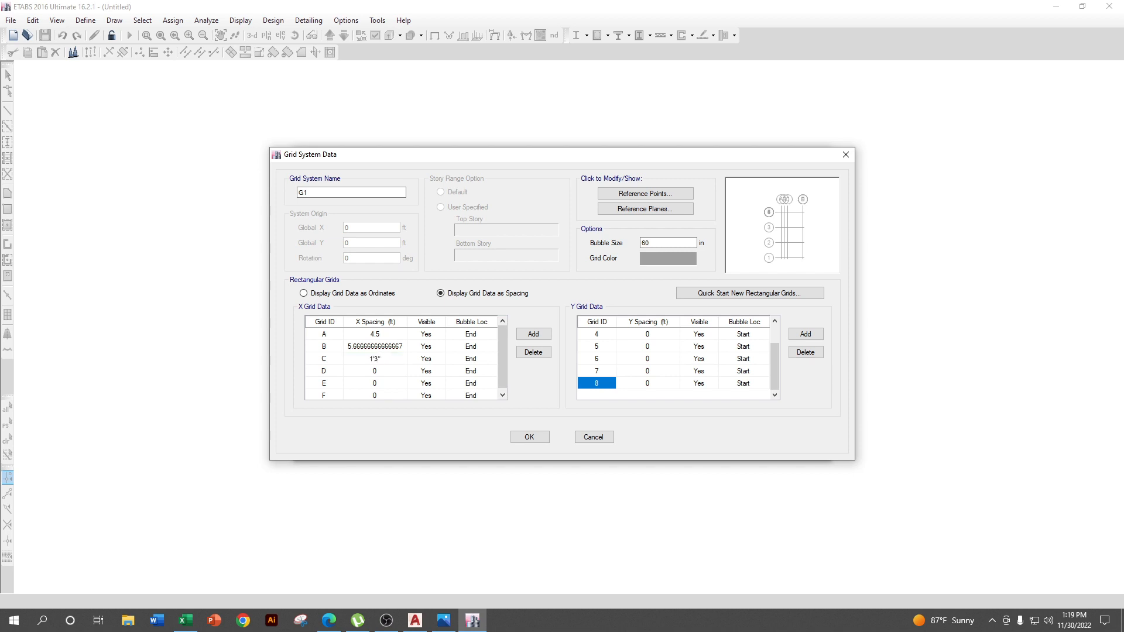
{"action": "key", "text": "Return"}
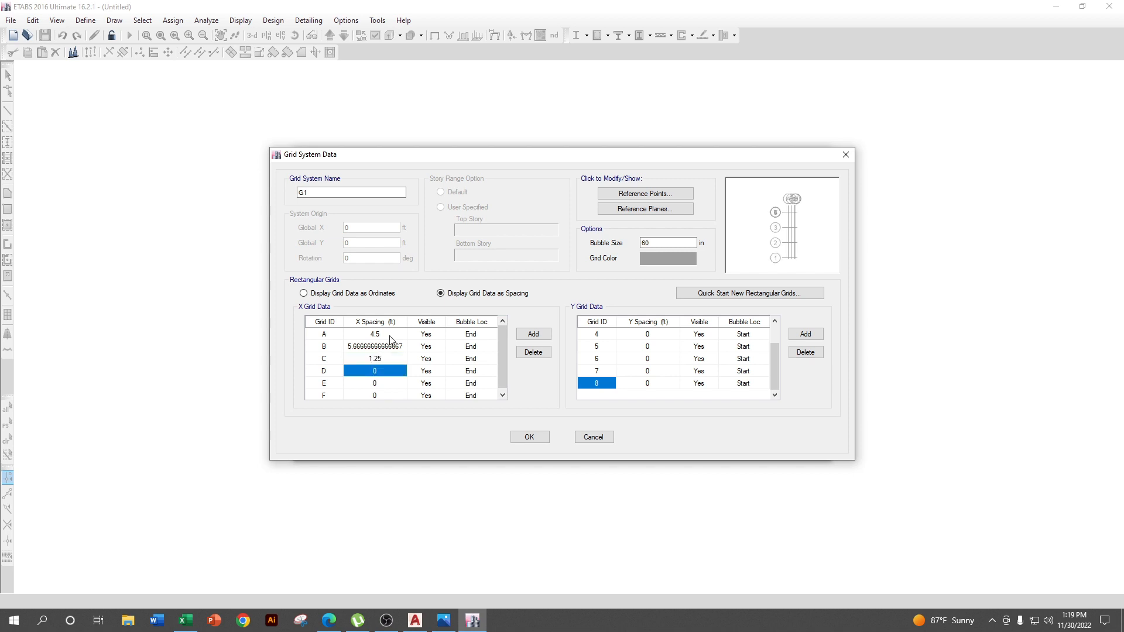
- Set the X spacing of grid line D to 10'2" and of grid line E to 13.5 ft
{"action": "type", "text": "1"}
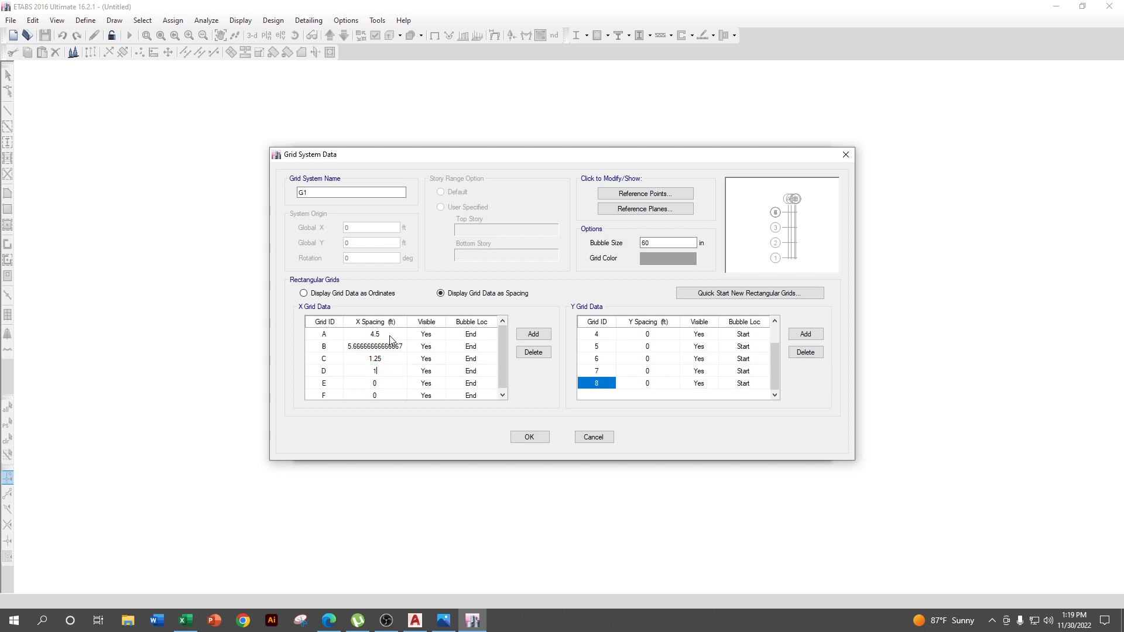
{"action": "type", "text": "0'2\""}
{"action": "key", "text": "Return"}
{"action": "type", "text": "13"}
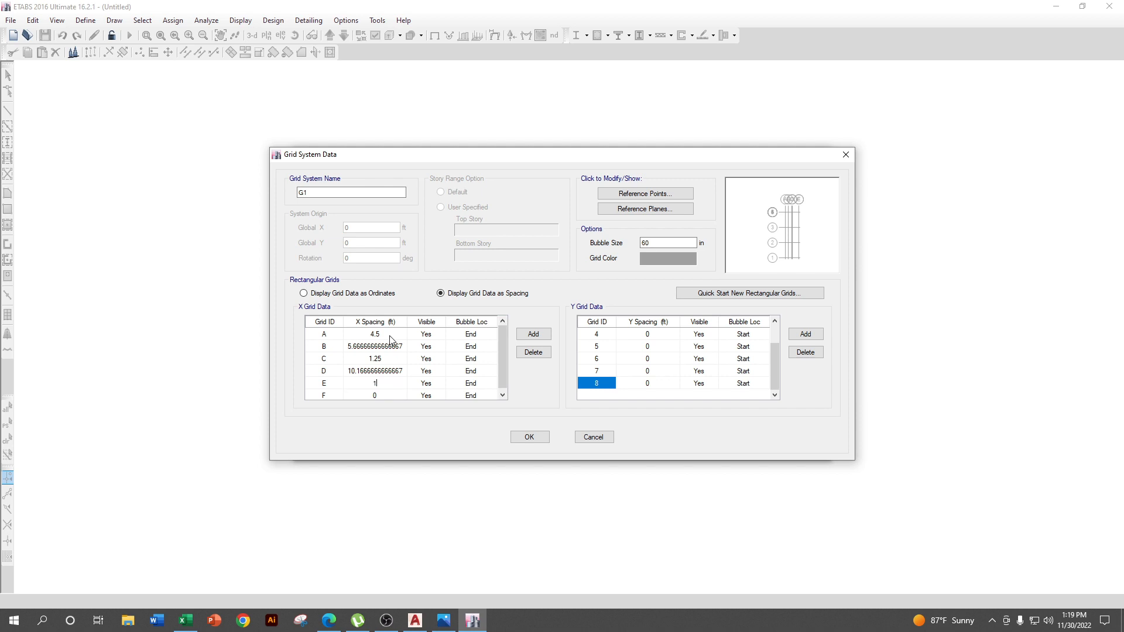
{"action": "type", "text": ".5"}
{"action": "key", "text": "Return"}
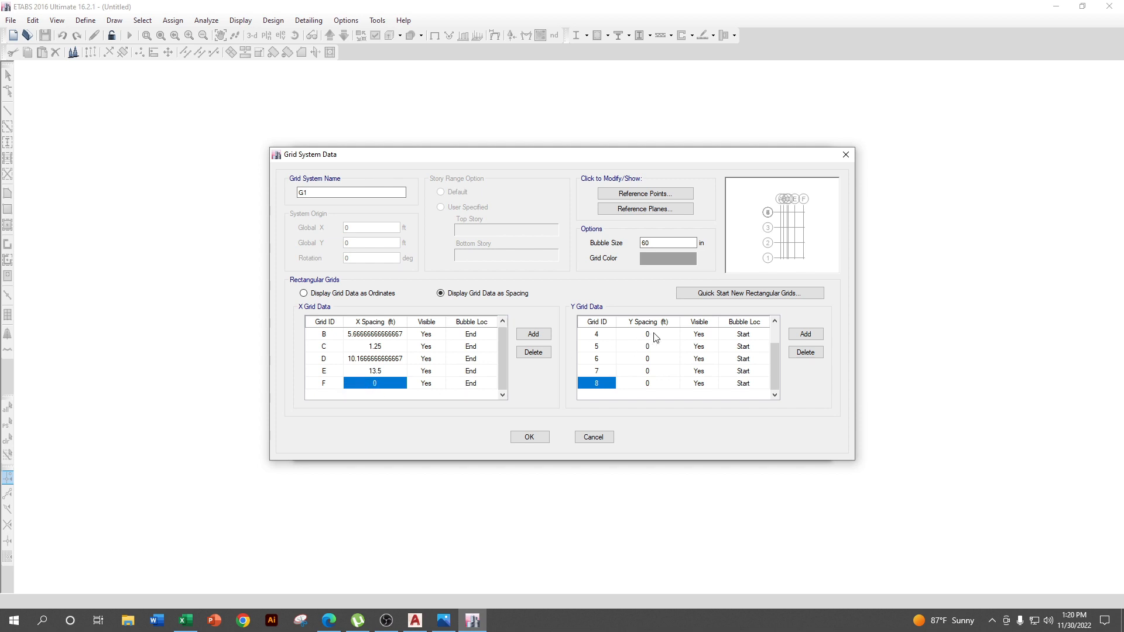
- Set the Y spacing of grid line 1 to 10'7
{"action": "scroll", "coordinate": [650, 338], "scroll_direction": "up", "scroll_amount": 1}
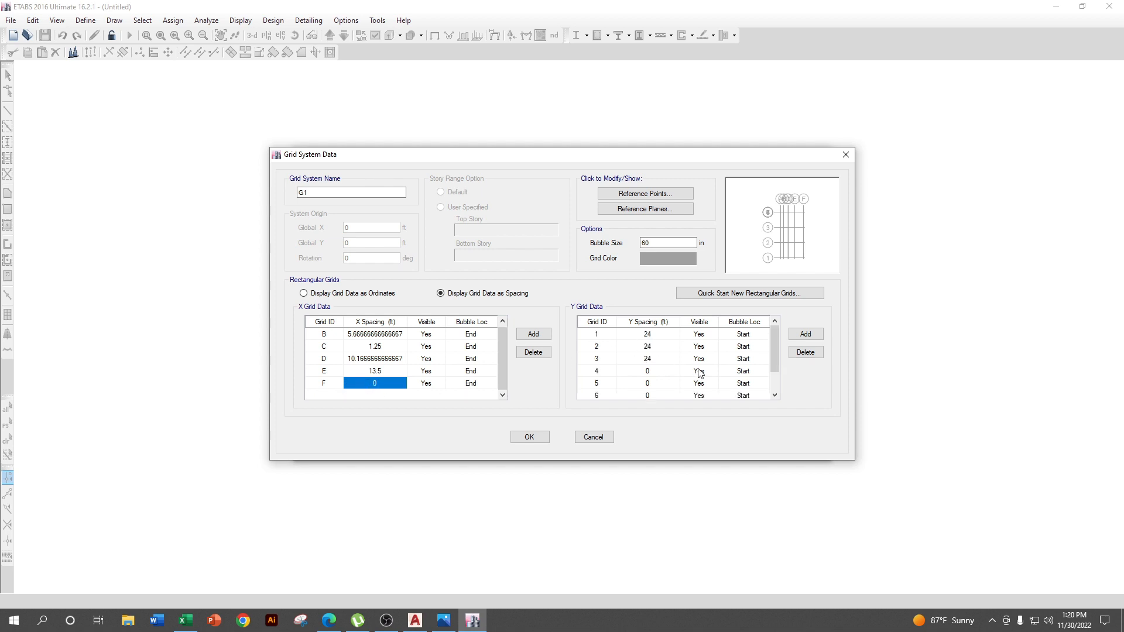
{"action": "left_click", "coordinate": [665, 340]}
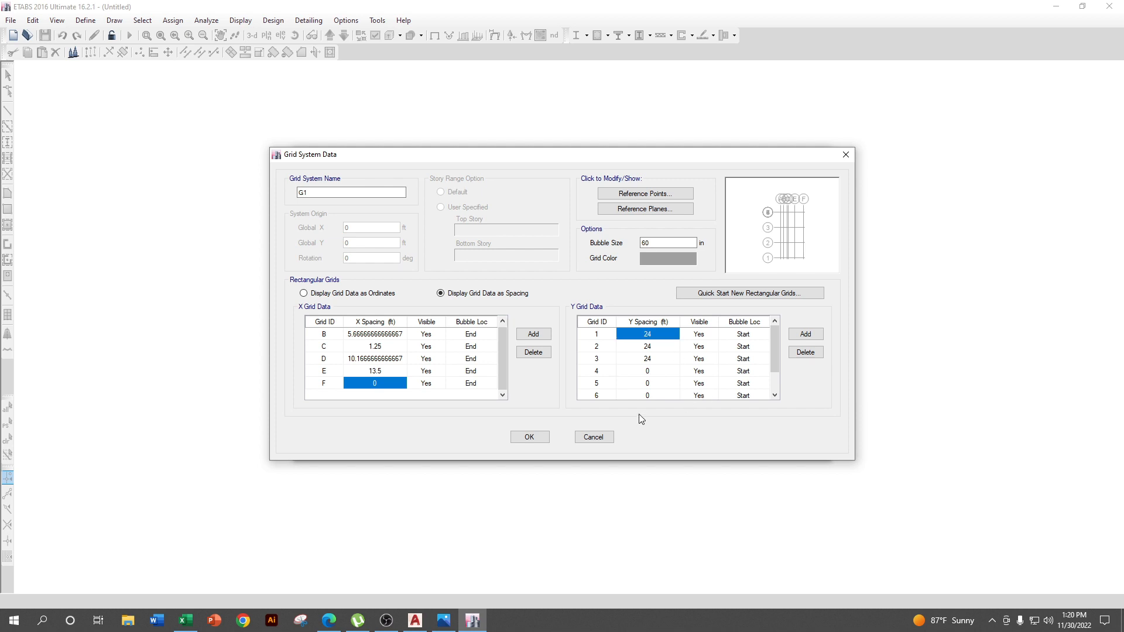
{"action": "type", "text": "10'7"}
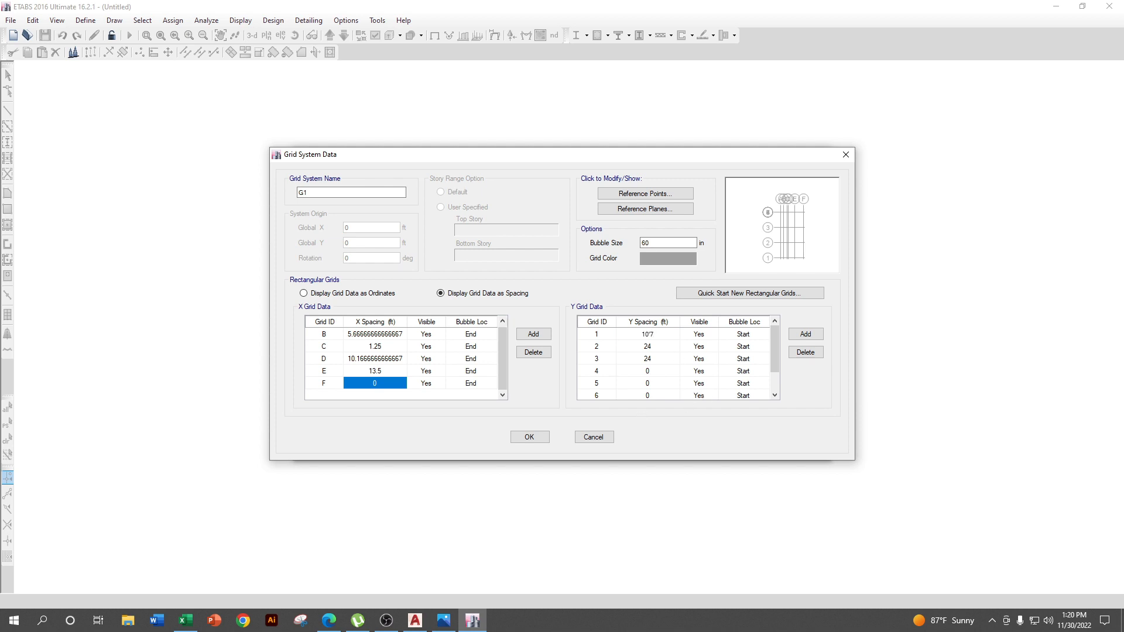
{"action": "key", "text": "Return"}
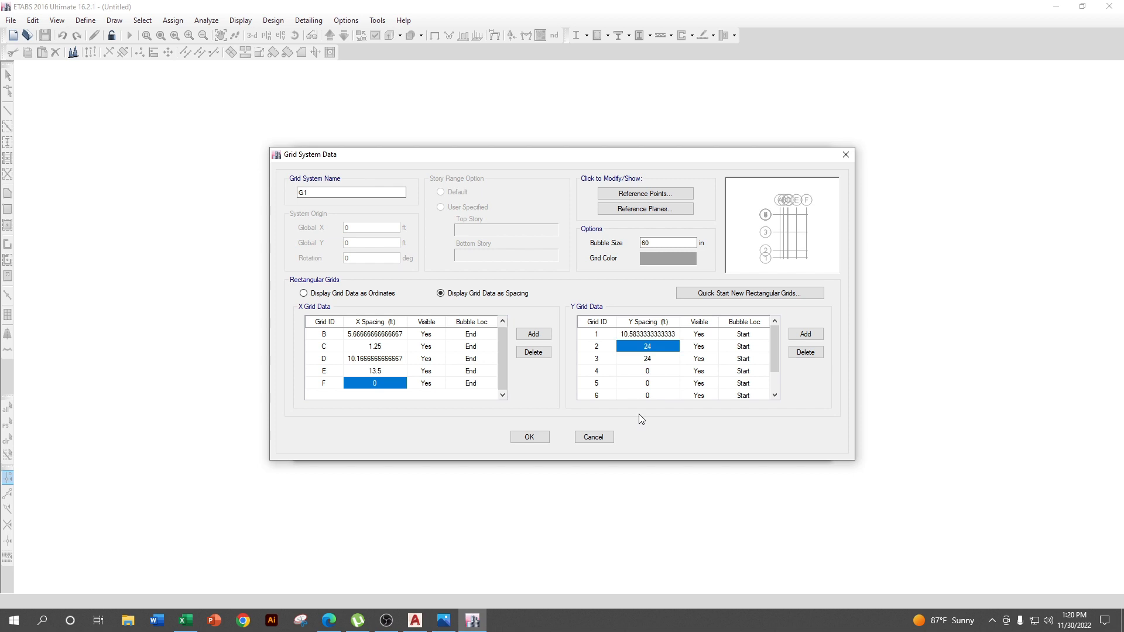
{"action": "key", "text": "Down"}
{"action": "type", "text": "1'';"}
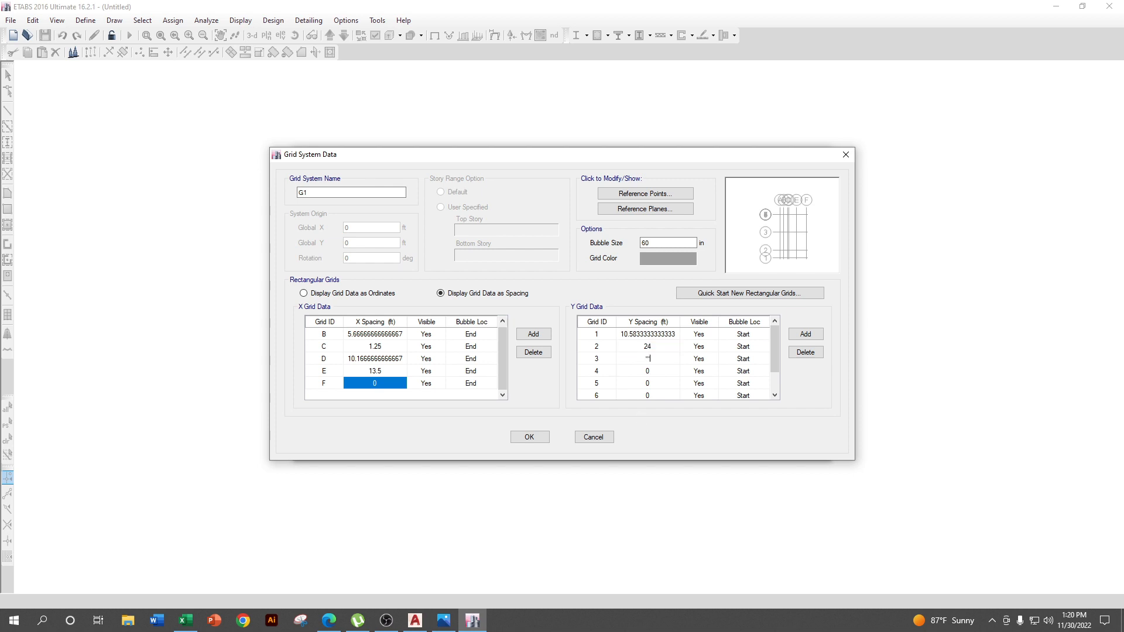
{"action": "key", "text": "Return"}
{"action": "left_click", "coordinate": [746, 359]}
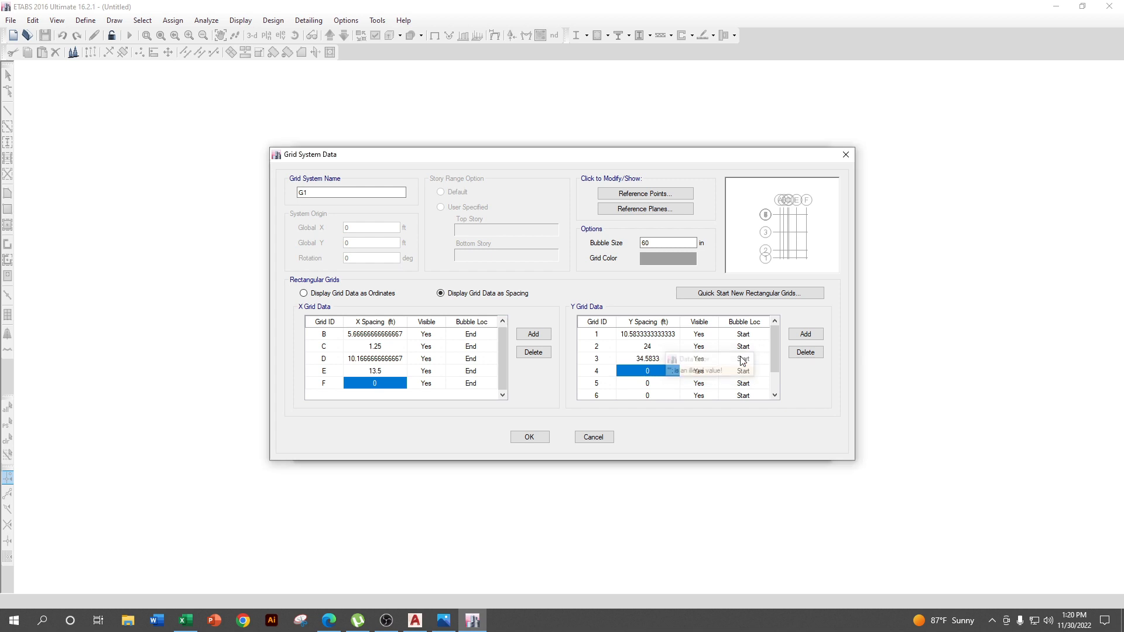
{"action": "left_click", "coordinate": [678, 351]}
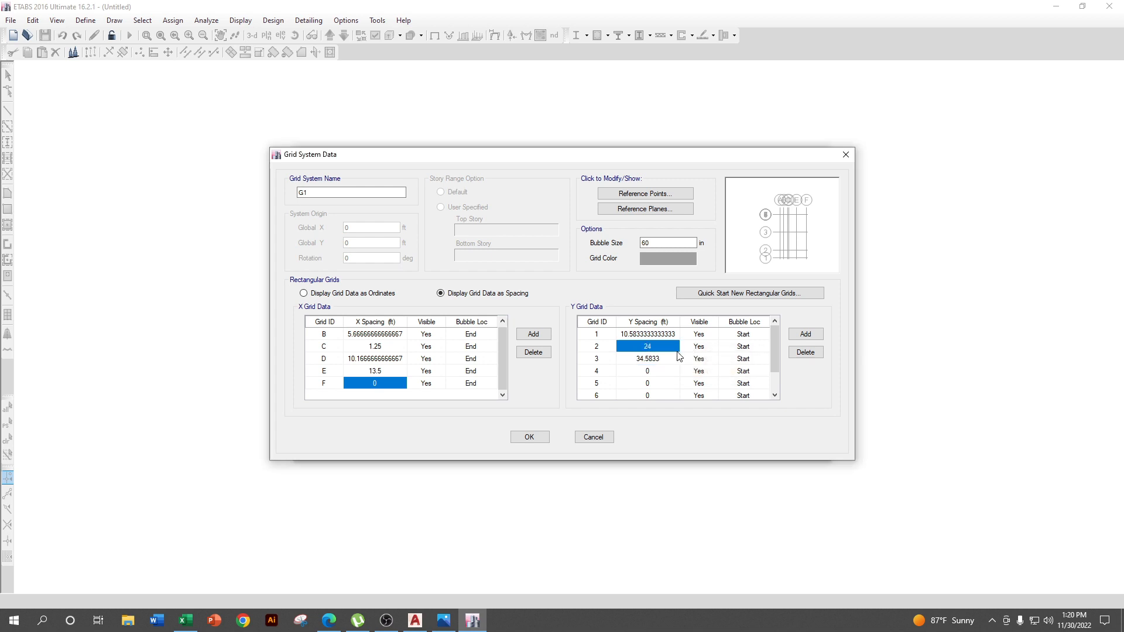
{"action": "key", "text": "Down"}
{"action": "type", "text": "1"}
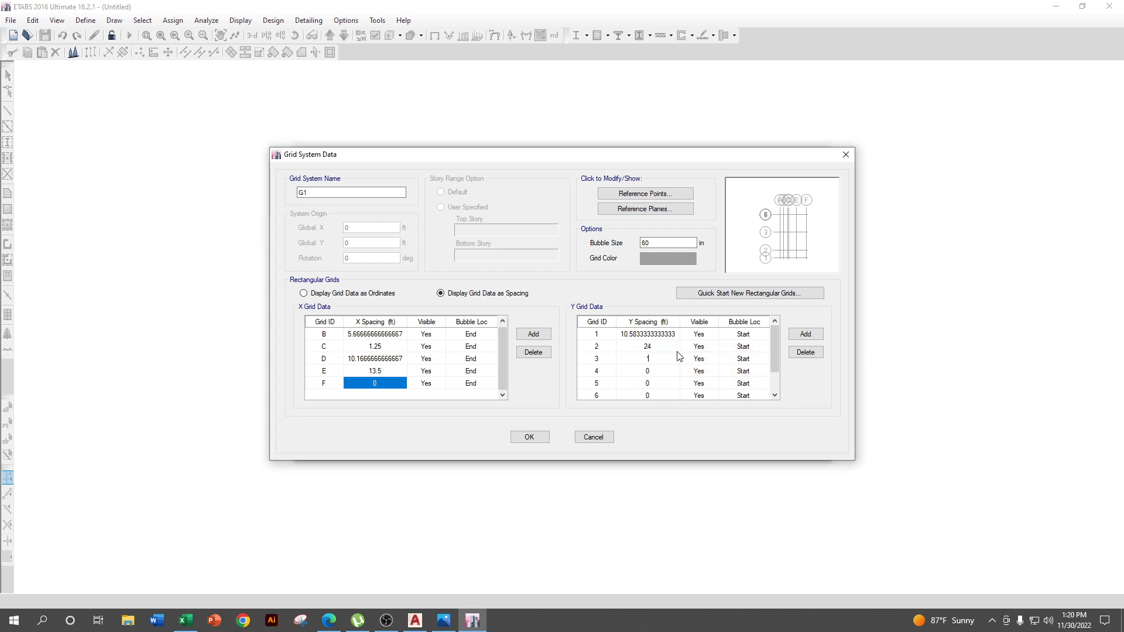
{"action": "key", "text": "Return"}
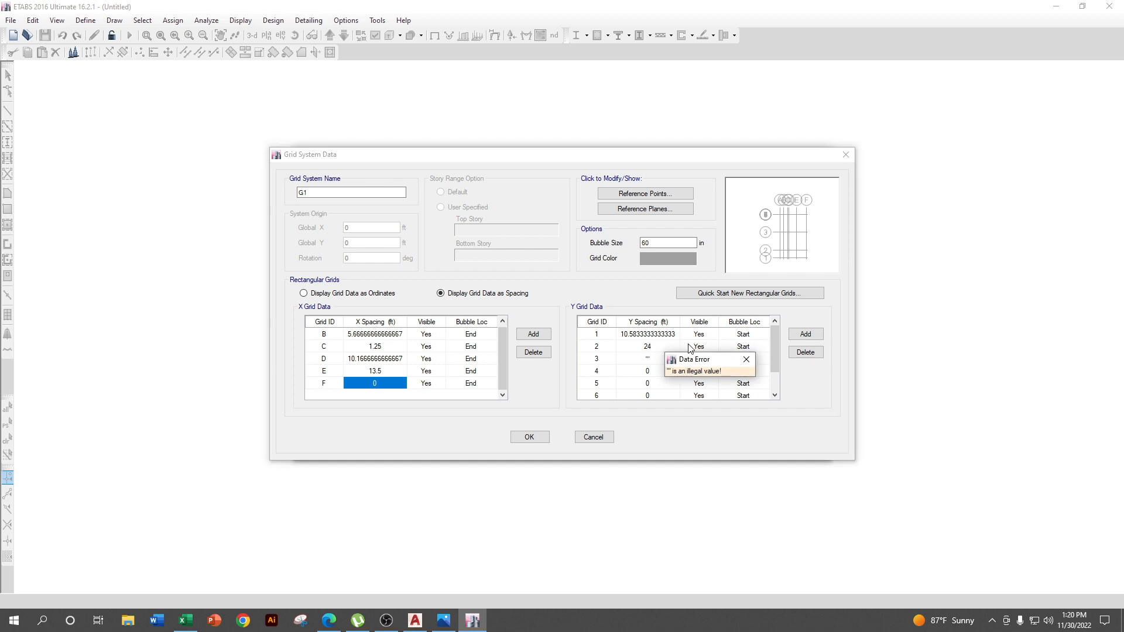
{"action": "left_click", "coordinate": [745, 360]}
{"action": "left_click", "coordinate": [660, 348]}
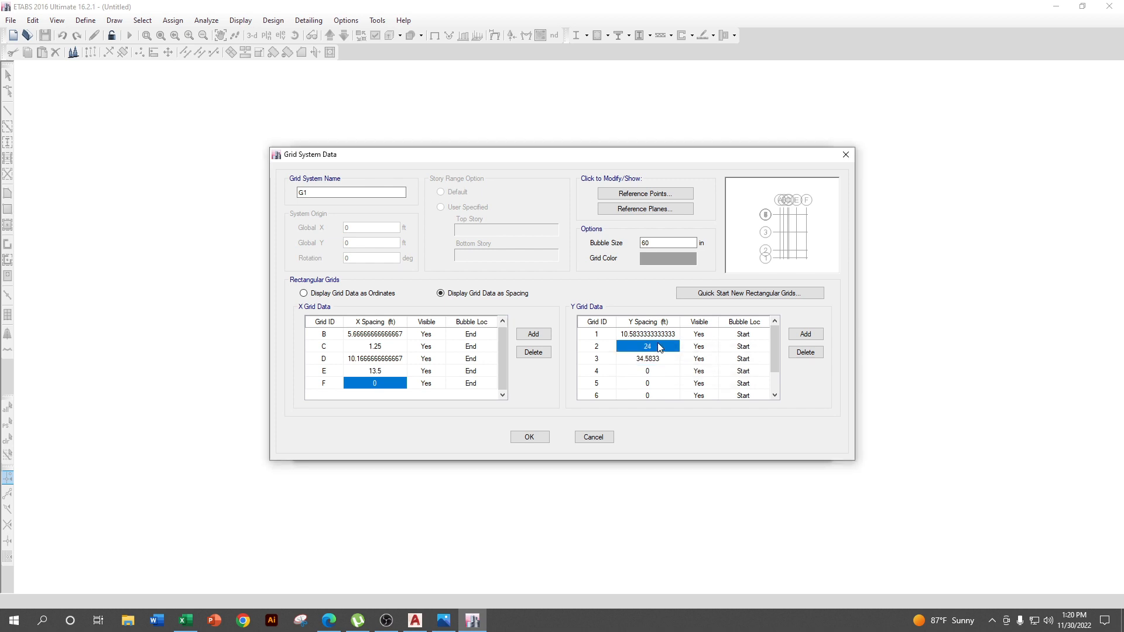
{"action": "key", "text": "Down"}
{"action": "left_click", "coordinate": [658, 344]}
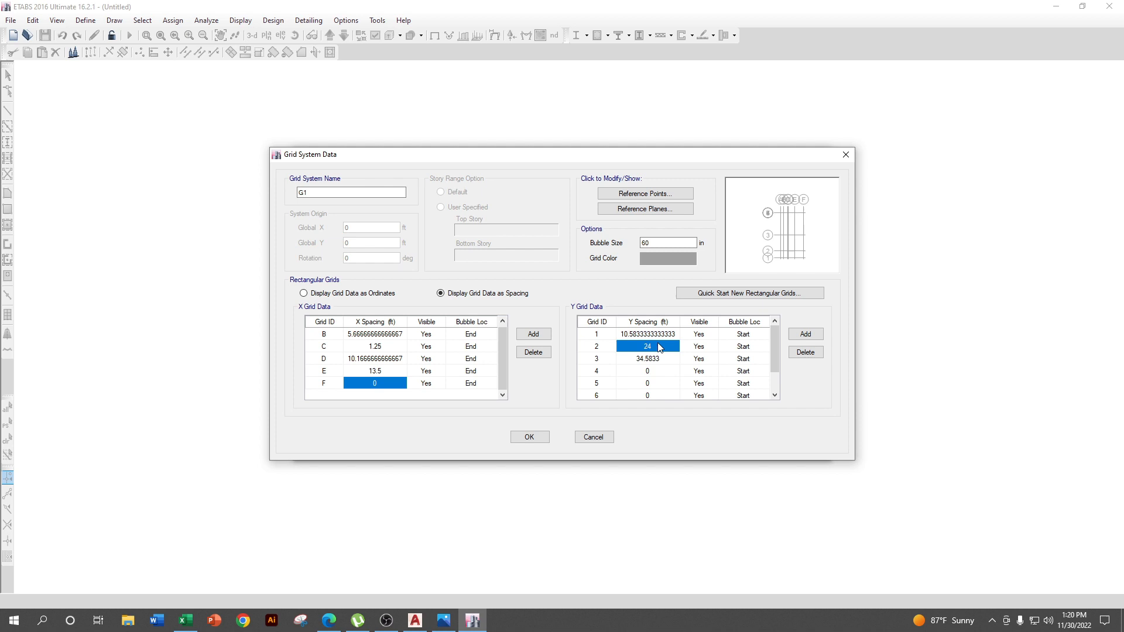
{"action": "key", "text": "Down"}
{"action": "type", "text": "1"}
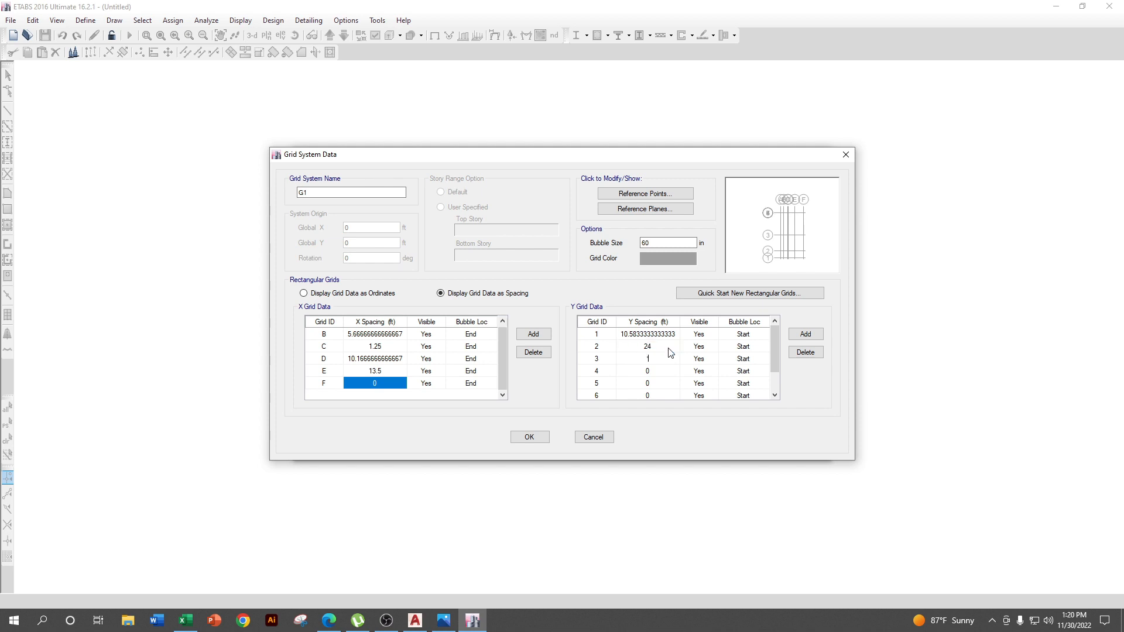
{"action": "key", "text": "Return"}
{"action": "left_click", "coordinate": [750, 364]}
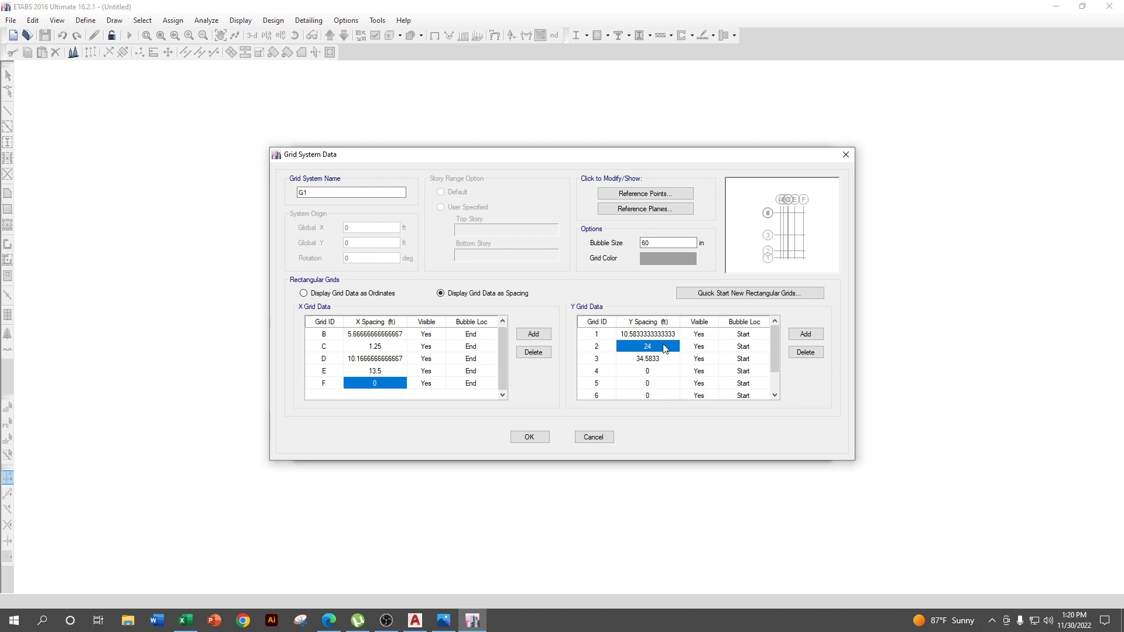
- Set the Y spacing of grid line 2 to 2'11" and of grid line 3 to 3'9"
{"action": "type", "text": "2'11\""}
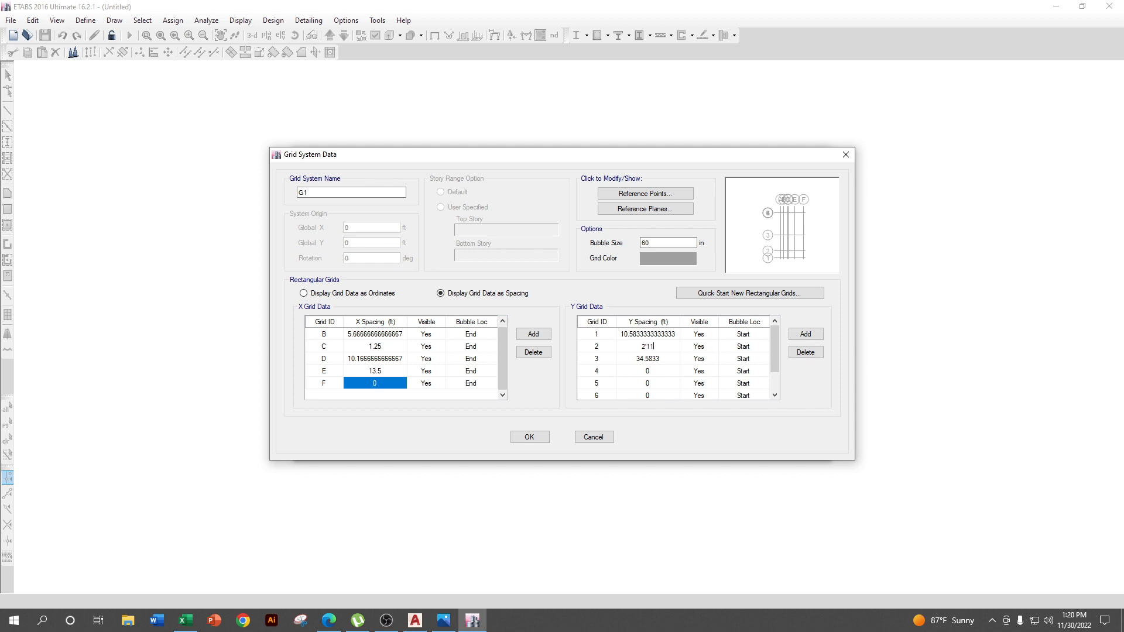
{"action": "key", "text": "Return"}
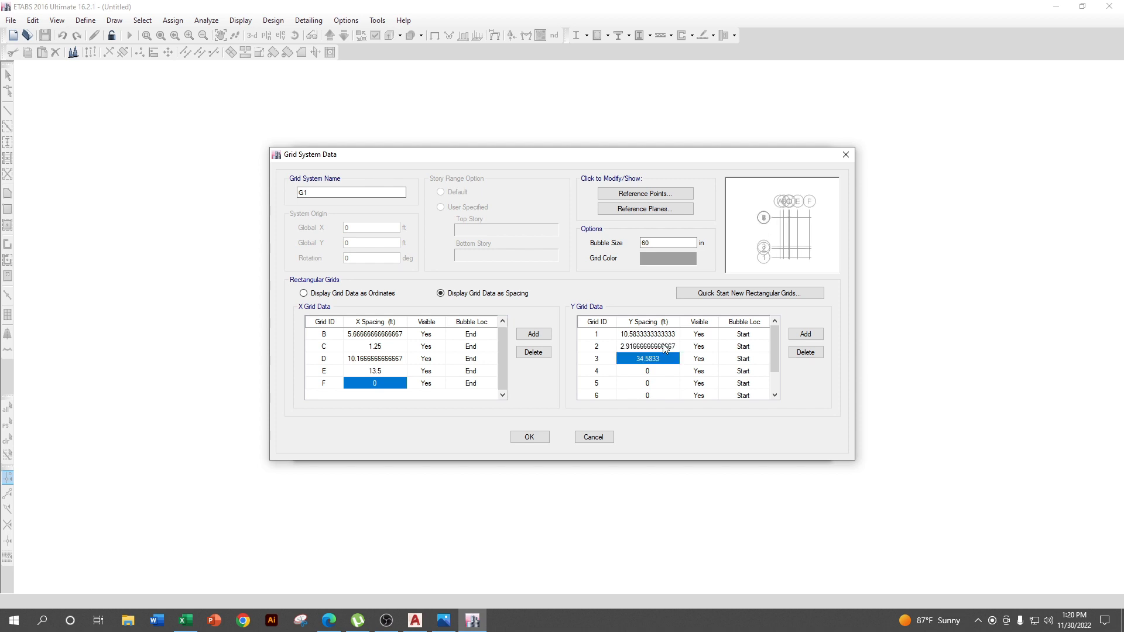
{"action": "scroll", "coordinate": [381, 354], "scroll_direction": "up", "scroll_amount": 1}
{"action": "scroll", "coordinate": [419, 365], "scroll_direction": "down", "scroll_amount": 1}
{"action": "left_click", "coordinate": [659, 358]}
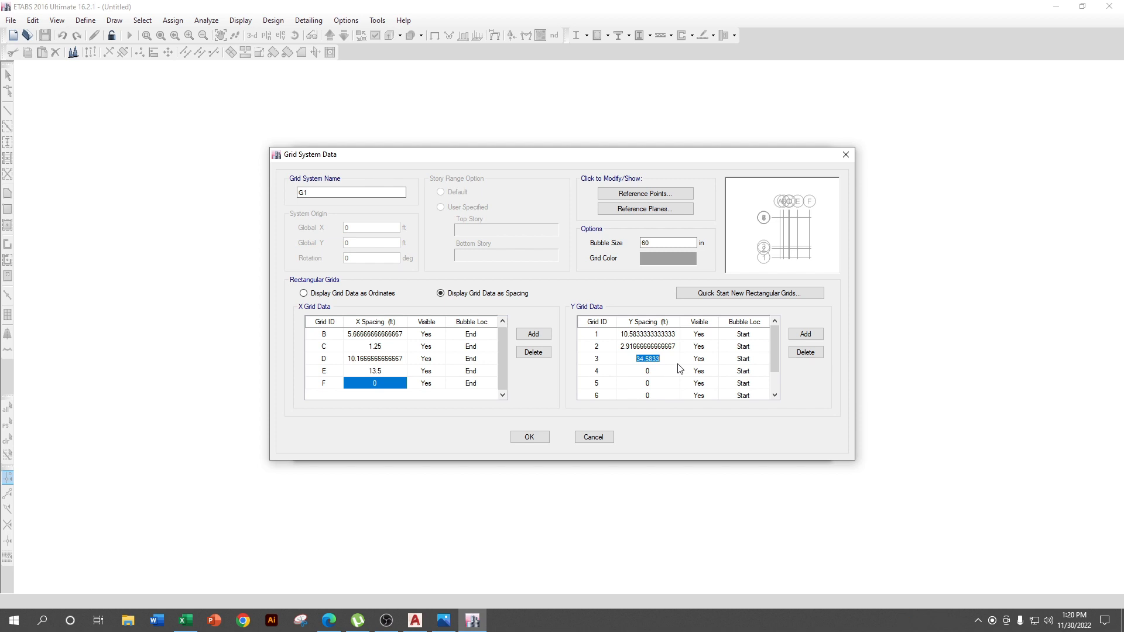
{"action": "type", "text": "3'9\""}
{"action": "key", "text": "Return"}
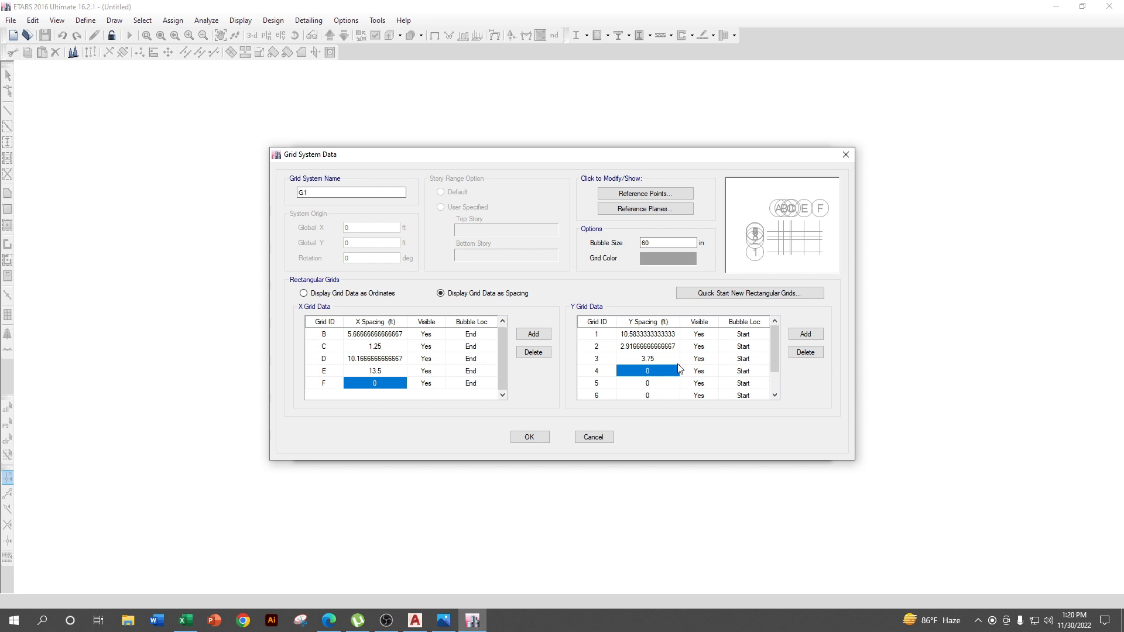
- Set the Y spacing of grid line 4 to 3'7" and of grid line 5 to 5'9"
{"action": "type", "text": "3'7\""}
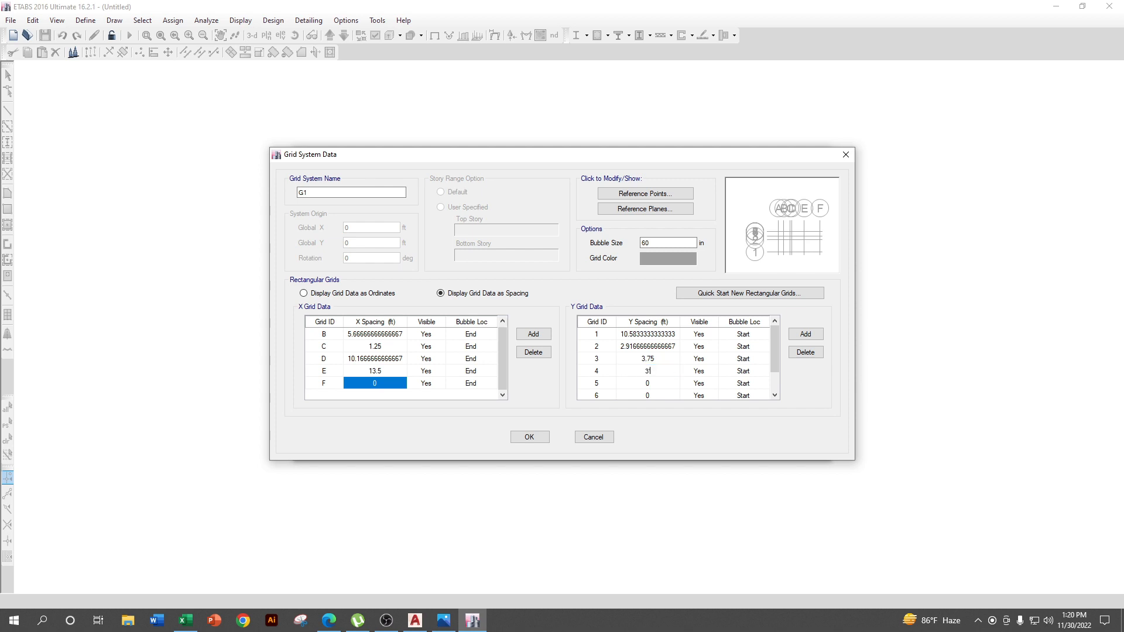
{"action": "key", "text": "Return"}
{"action": "type", "text": "5'9"}
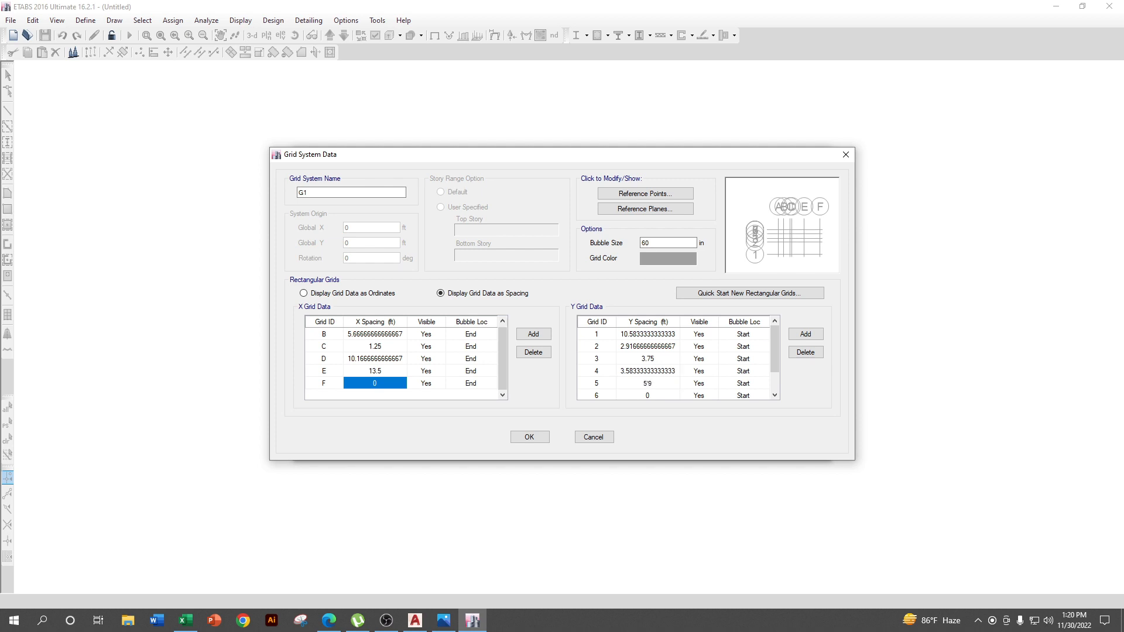
{"action": "type", "text": "\""}
{"action": "key", "text": "Return"}
- Set the Y spacing of grid line 6 to 5'8" and of grid line 7 to 12'8"
{"action": "type", "text": "5'8\""}
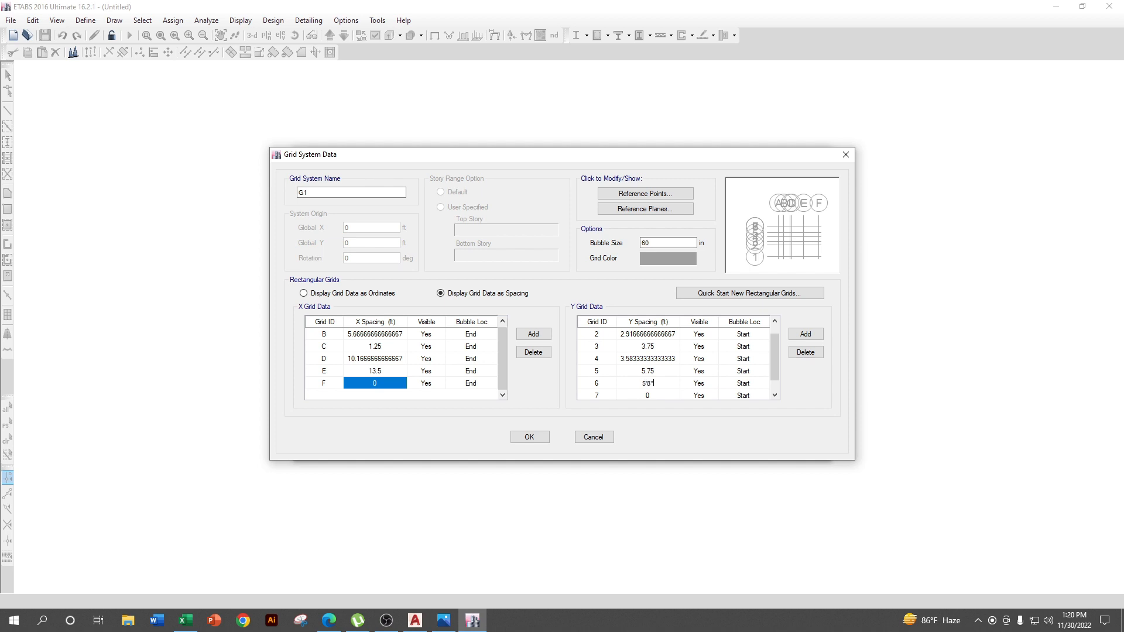
{"action": "key", "text": "Return"}
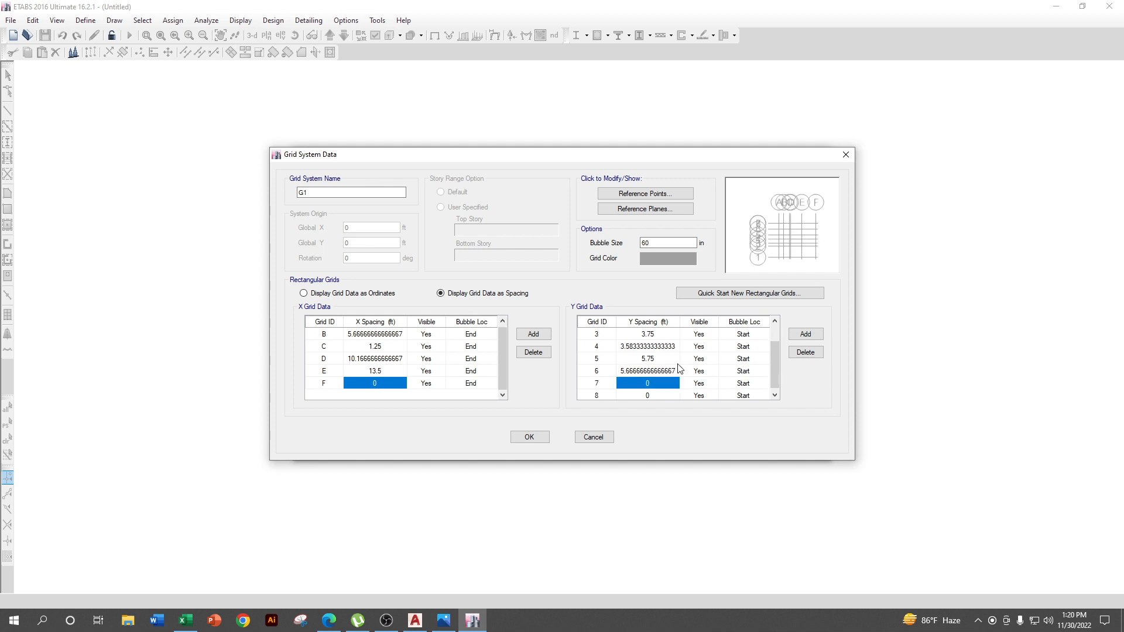
{"action": "type", "text": "12'8\""}
{"action": "key", "text": "Return"}
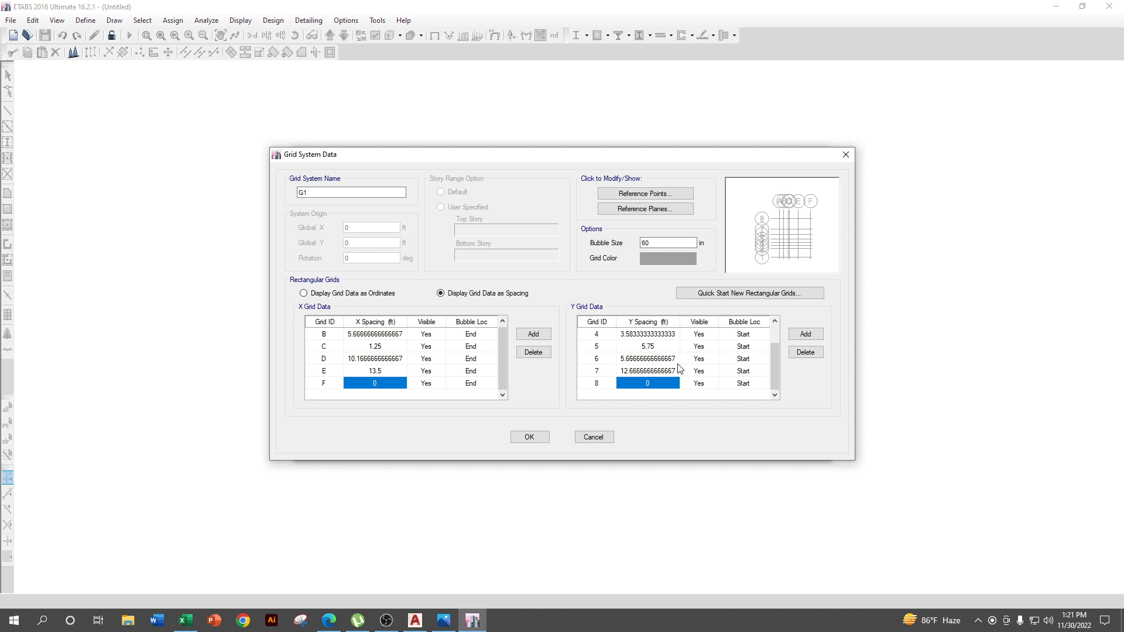
- Check all entered X and Y spacings against the plan and accept the custom grid data
{"action": "scroll", "coordinate": [382, 330], "scroll_direction": "up", "scroll_amount": 1}
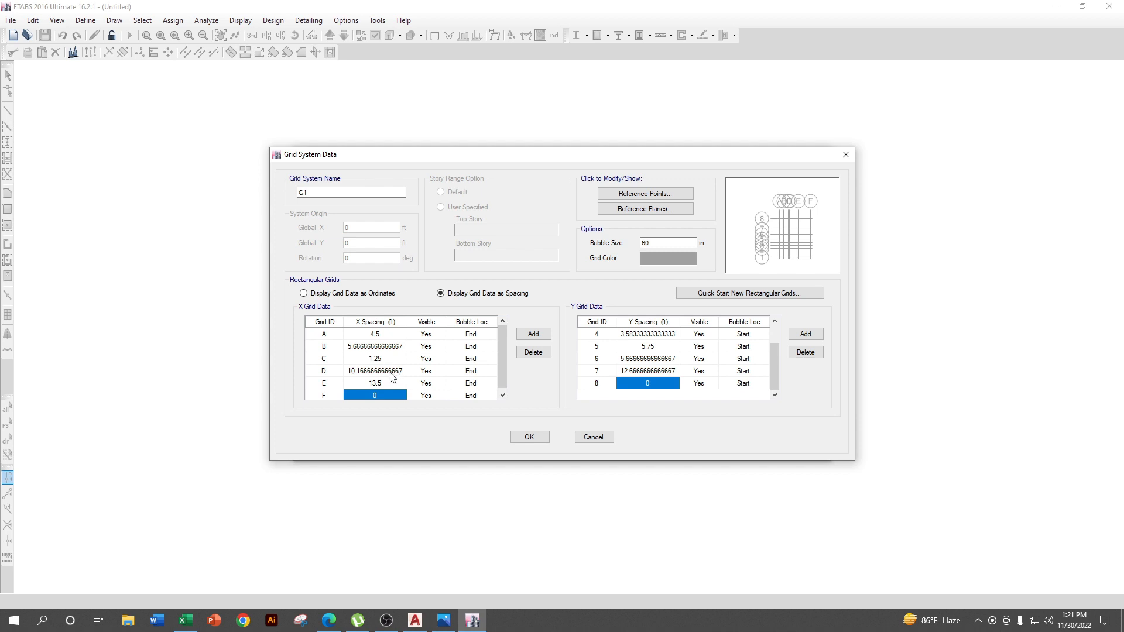
{"action": "scroll", "coordinate": [395, 386], "scroll_direction": "down", "scroll_amount": 1}
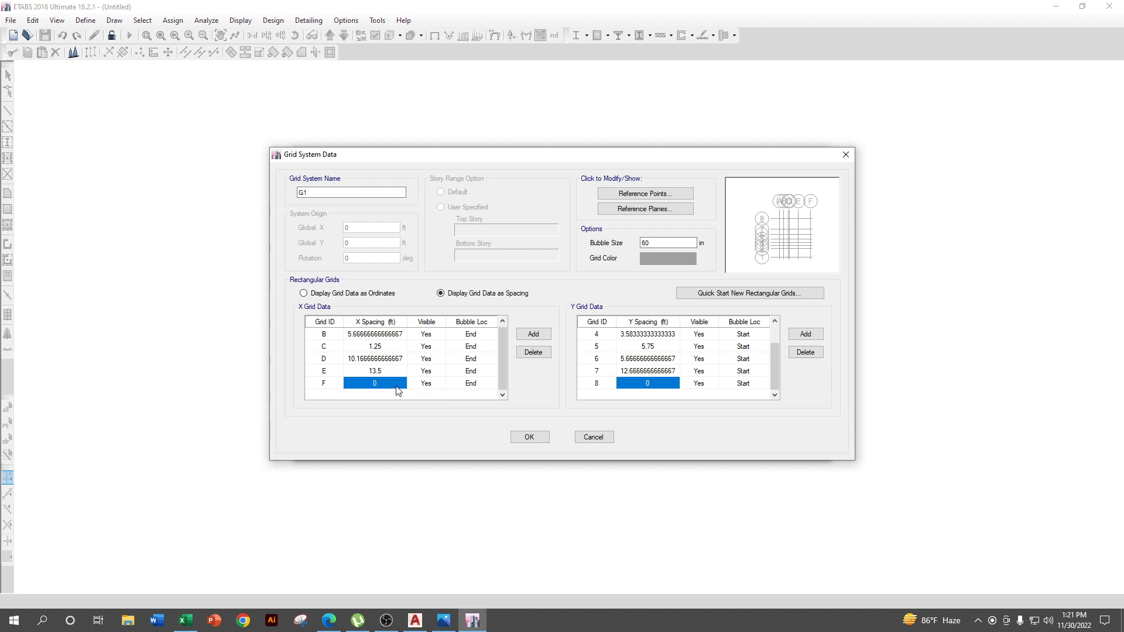
{"action": "scroll", "coordinate": [661, 363], "scroll_direction": "up", "scroll_amount": 1}
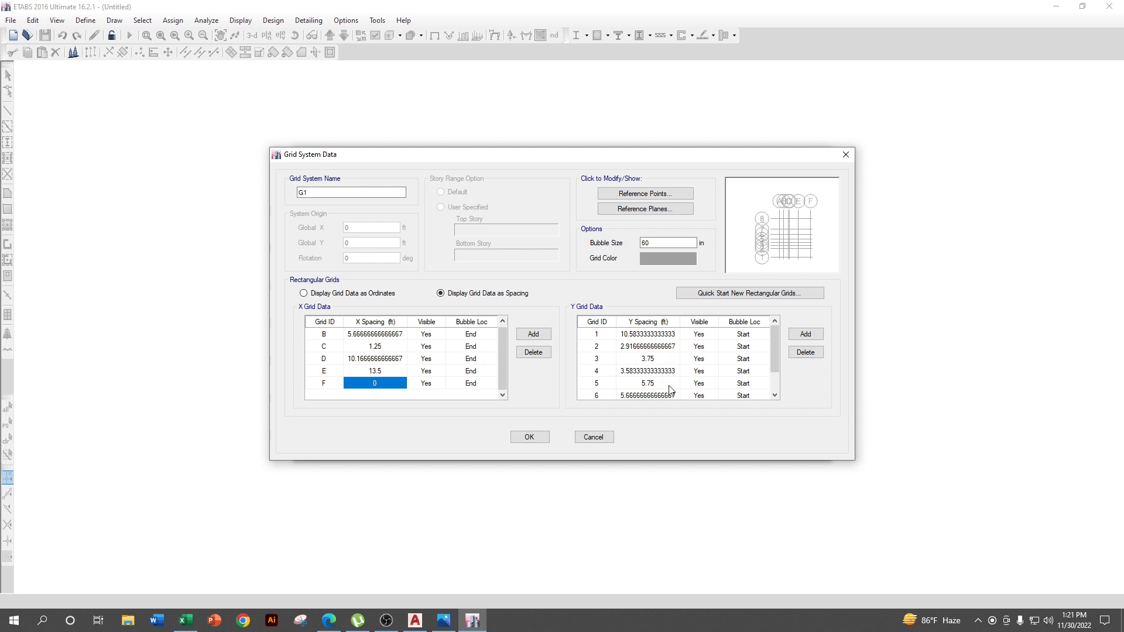
{"action": "scroll", "coordinate": [672, 391], "scroll_direction": "down", "scroll_amount": 1}
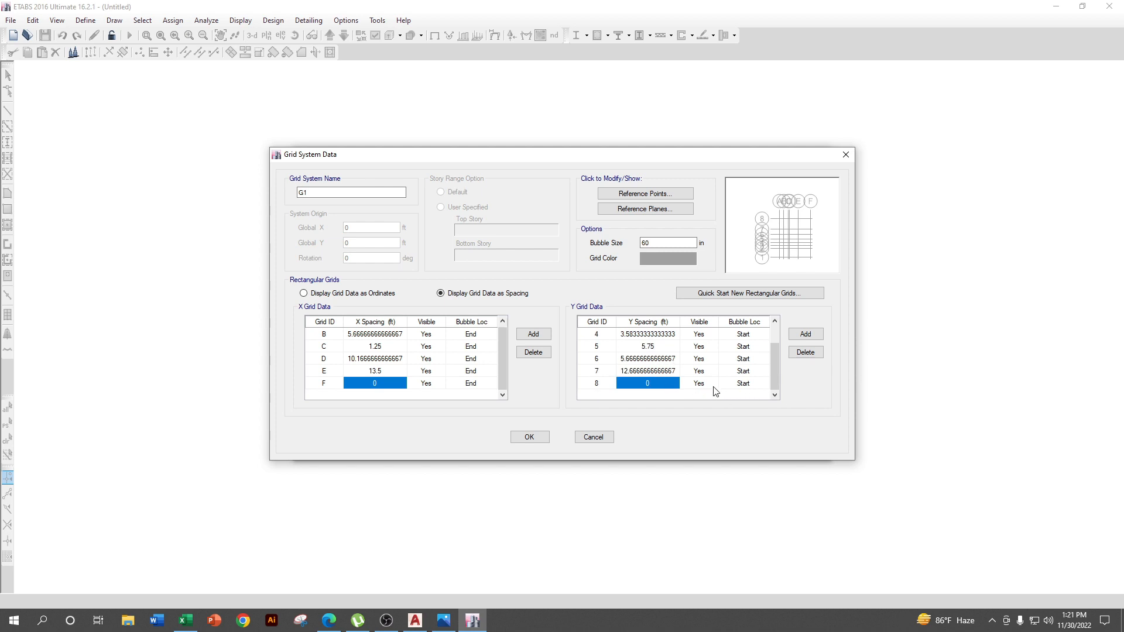
{"action": "left_click", "coordinate": [530, 439]}
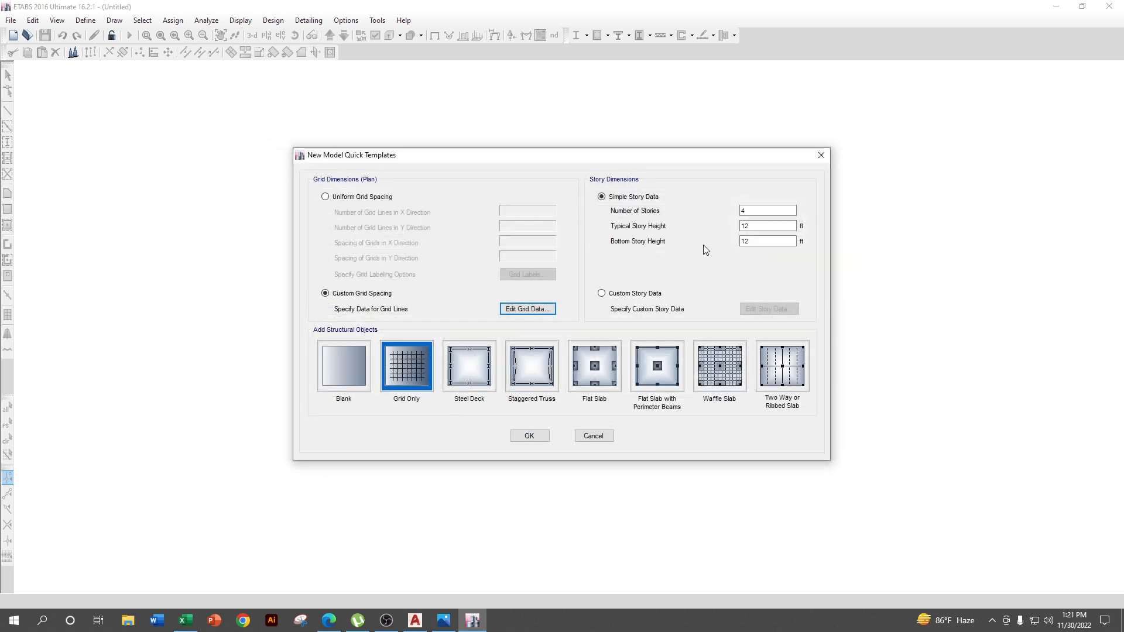
- Set the bottom story height to 7 ft, typical story height to 10 ft and number of stories to 2, and create the grid-only model
{"action": "left_click_drag", "start_coordinate": [756, 241], "coordinate": [639, 233]}
{"action": "type", "text": "7"}
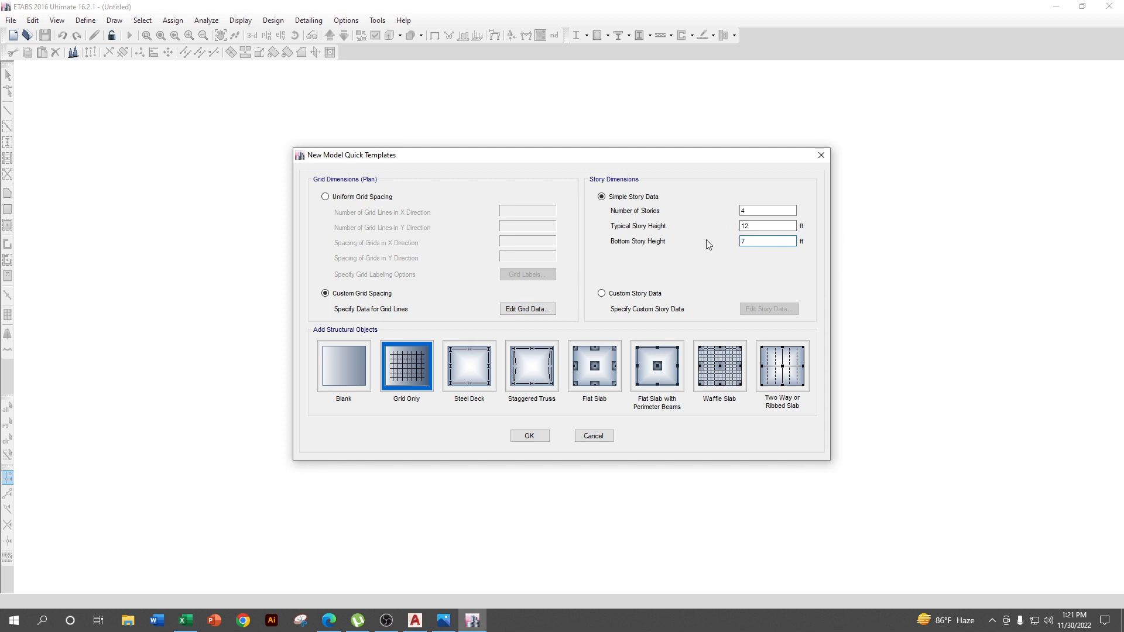
{"action": "double_click", "coordinate": [756, 226]}
{"action": "type", "text": "10"}
{"action": "double_click", "coordinate": [755, 211]}
{"action": "type", "text": "2"}
{"action": "left_click", "coordinate": [529, 436]}
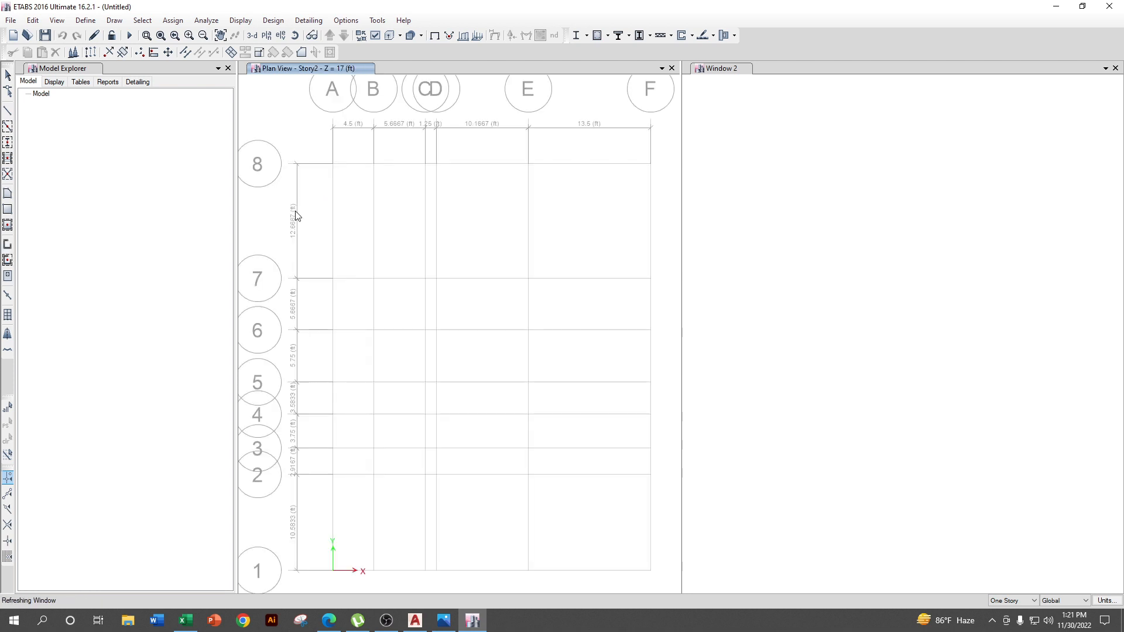
- Save the model as 1 in a subfolder of NEW CHANNEL VIDEOS, inside FOLDER MY ALL VIDEO on Local Disk (D:)
{"action": "scroll", "coordinate": [567, 271], "scroll_direction": "down", "scroll_amount": 3}
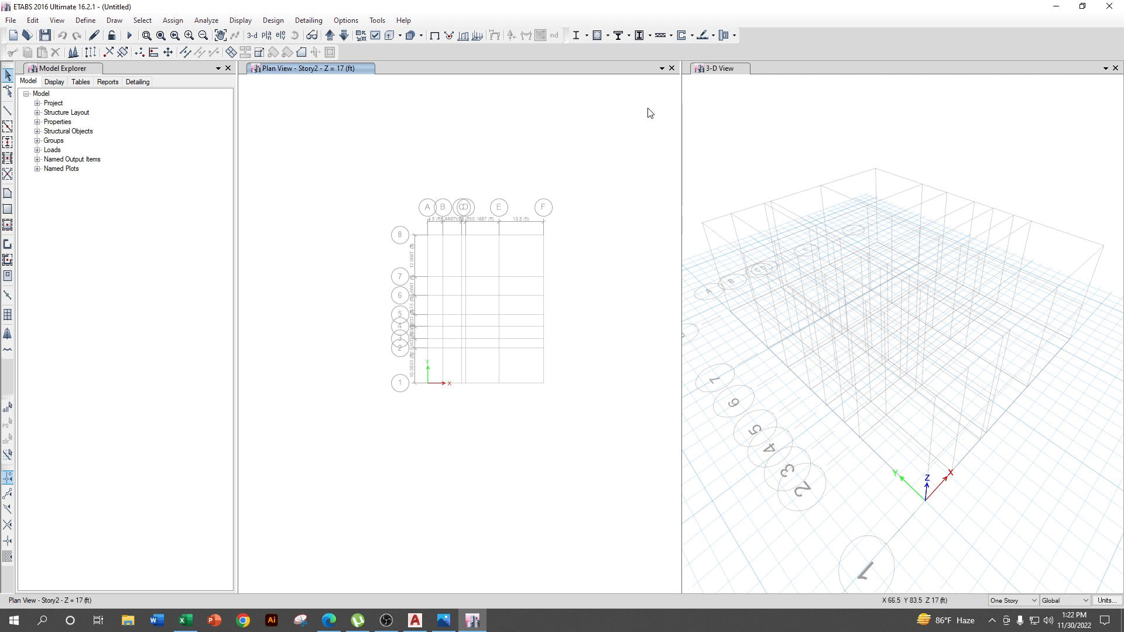
{"action": "left_click", "coordinate": [46, 35]}
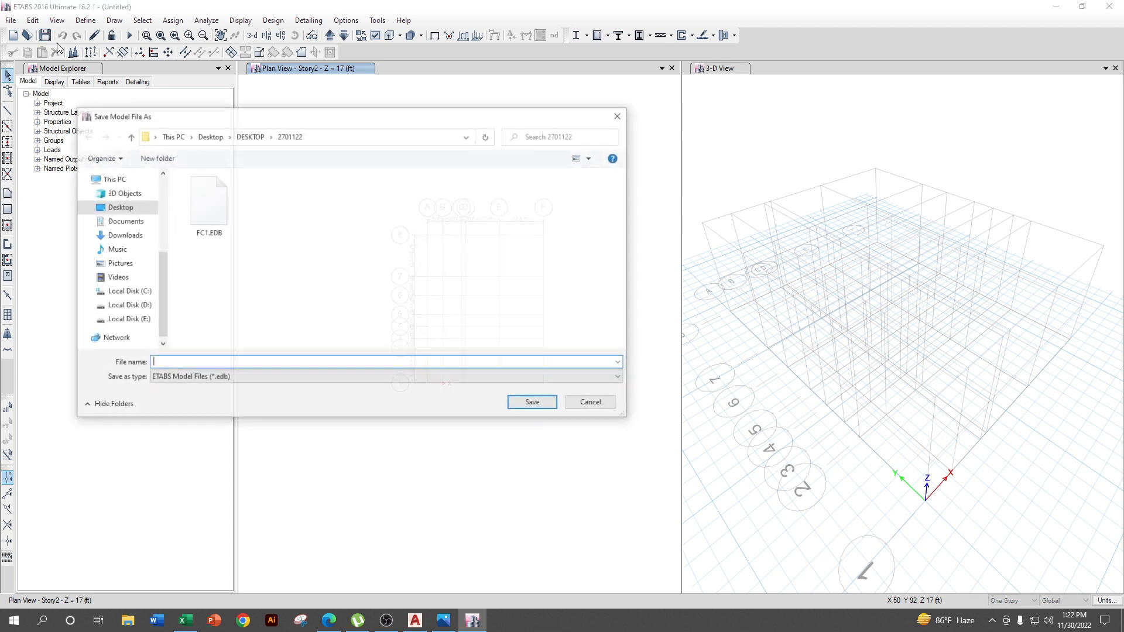
{"action": "left_click", "coordinate": [127, 305]}
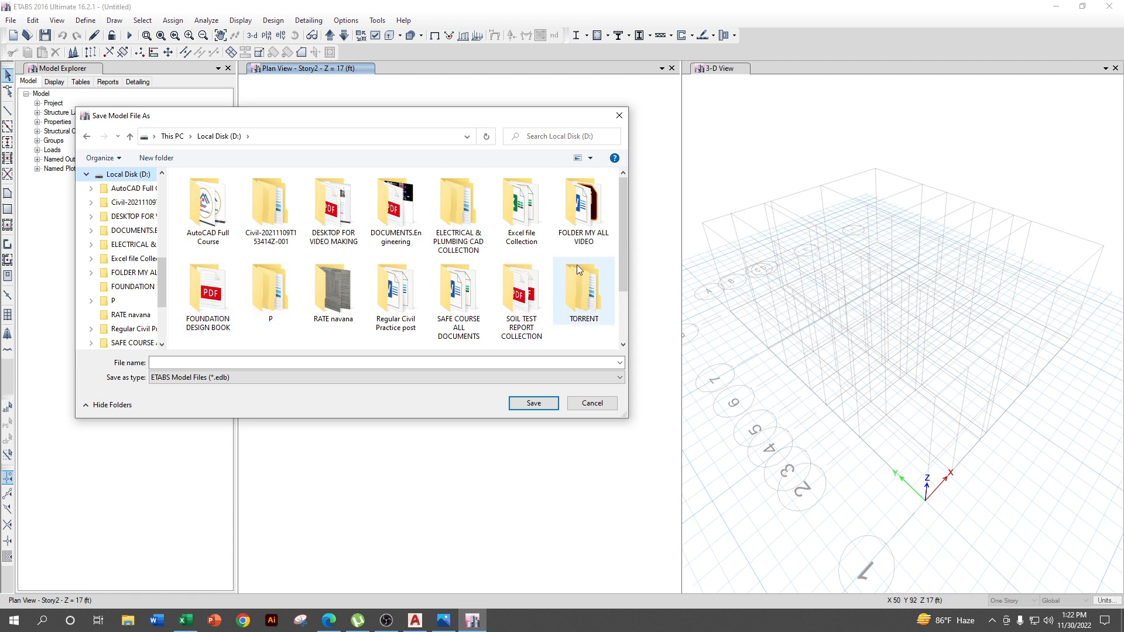
{"action": "double_click", "coordinate": [583, 211]}
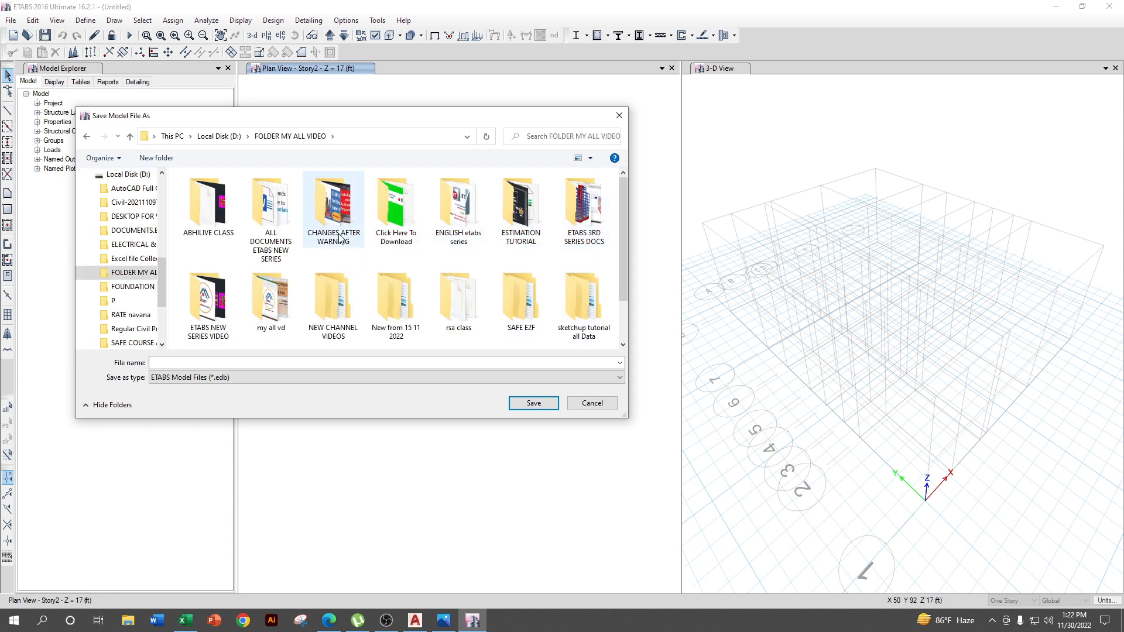
{"action": "double_click", "coordinate": [325, 317]}
{"action": "double_click", "coordinate": [214, 225]}
{"action": "type", "text": "1"}
{"action": "left_click", "coordinate": [524, 402]}
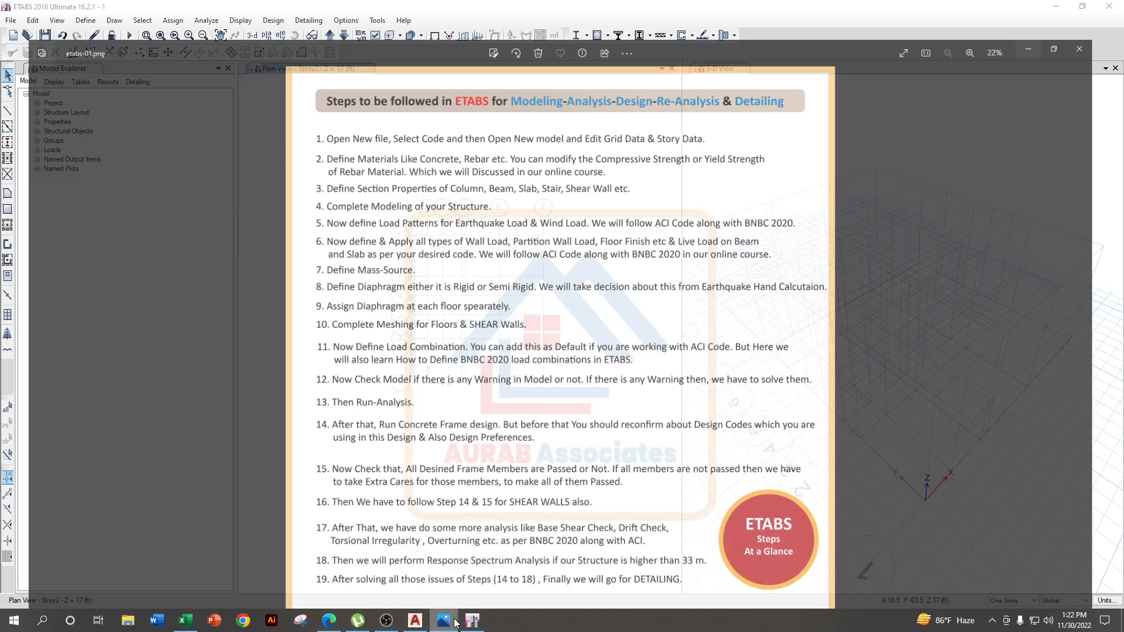
- Switch to the etabs-01.png image and read the list of ETABS modeling, analysis and design steps
{"action": "left_click", "coordinate": [445, 622]}
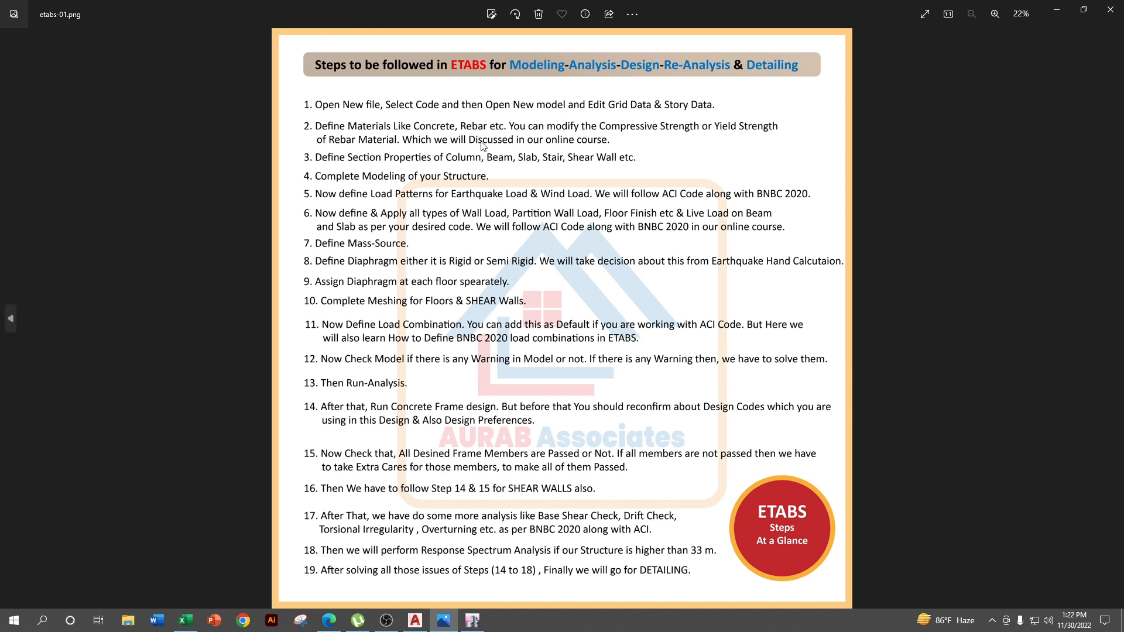
- Switch back to ETABS and start a new United States concrete material with Customary standard and grade f'c 3000 psi
{"action": "left_click", "coordinate": [1063, 9]}
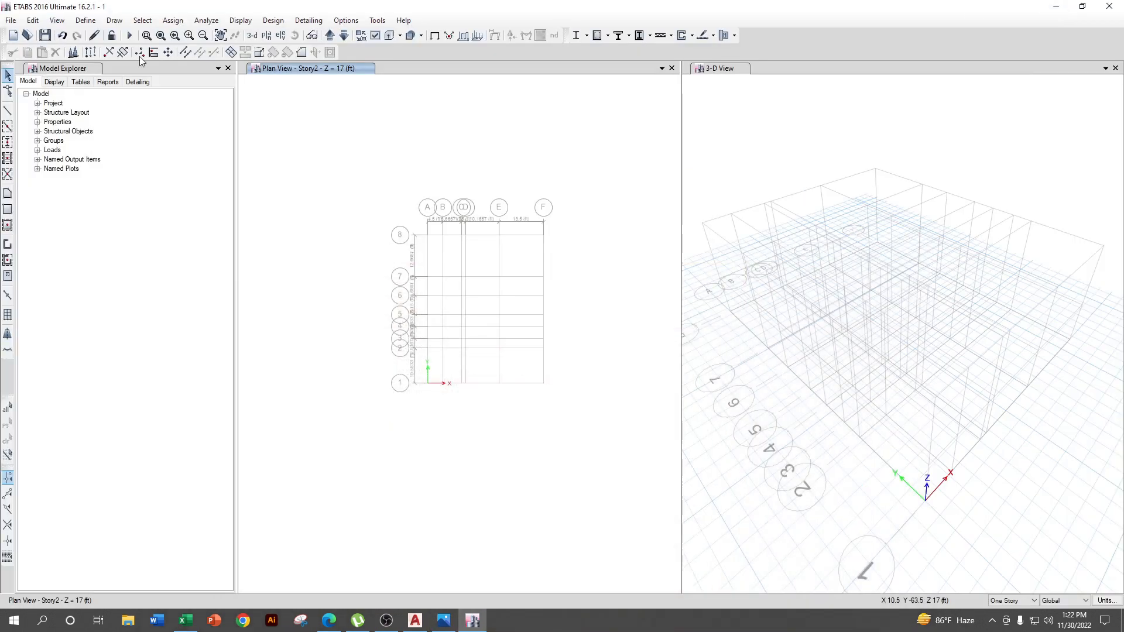
{"action": "left_click", "coordinate": [85, 20]}
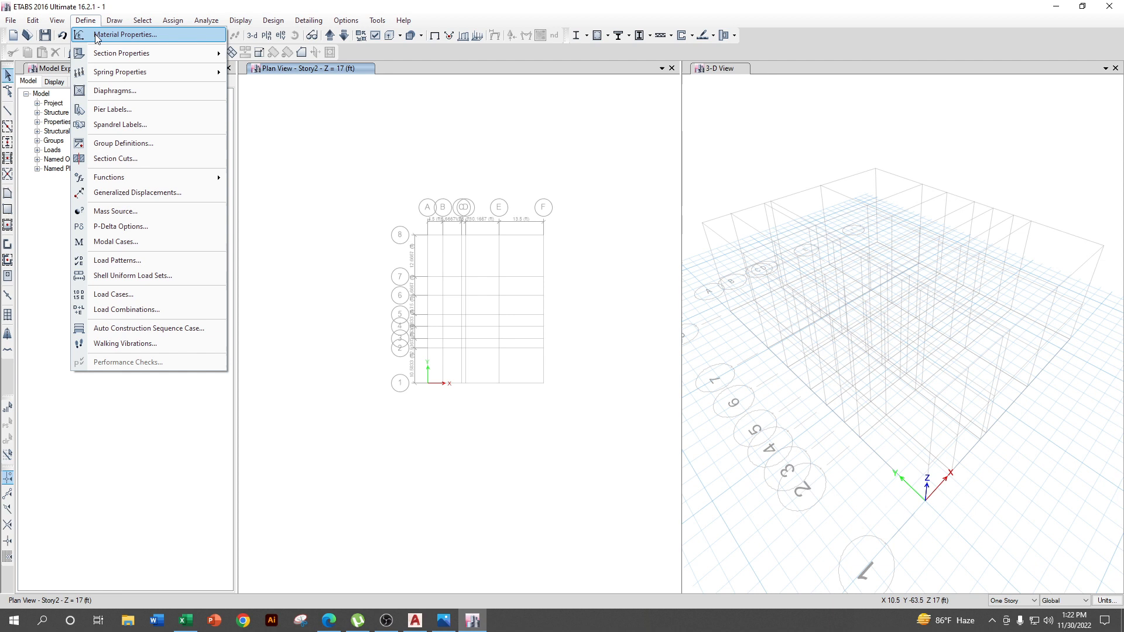
{"action": "left_click", "coordinate": [97, 37]}
{"action": "left_click", "coordinate": [638, 246]}
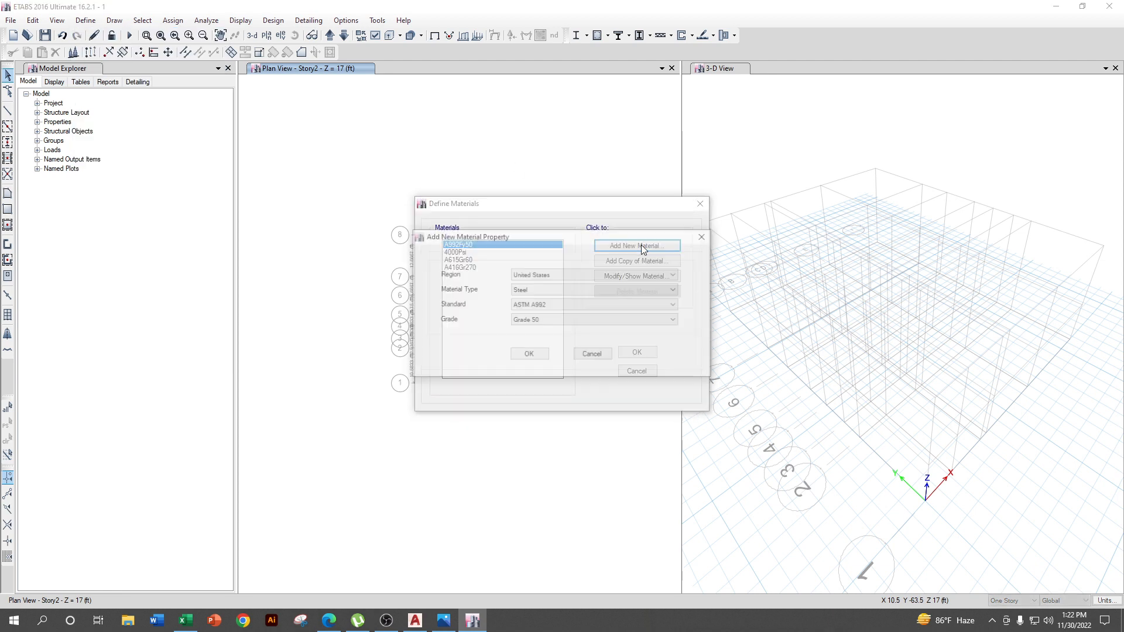
{"action": "left_click", "coordinate": [600, 291]}
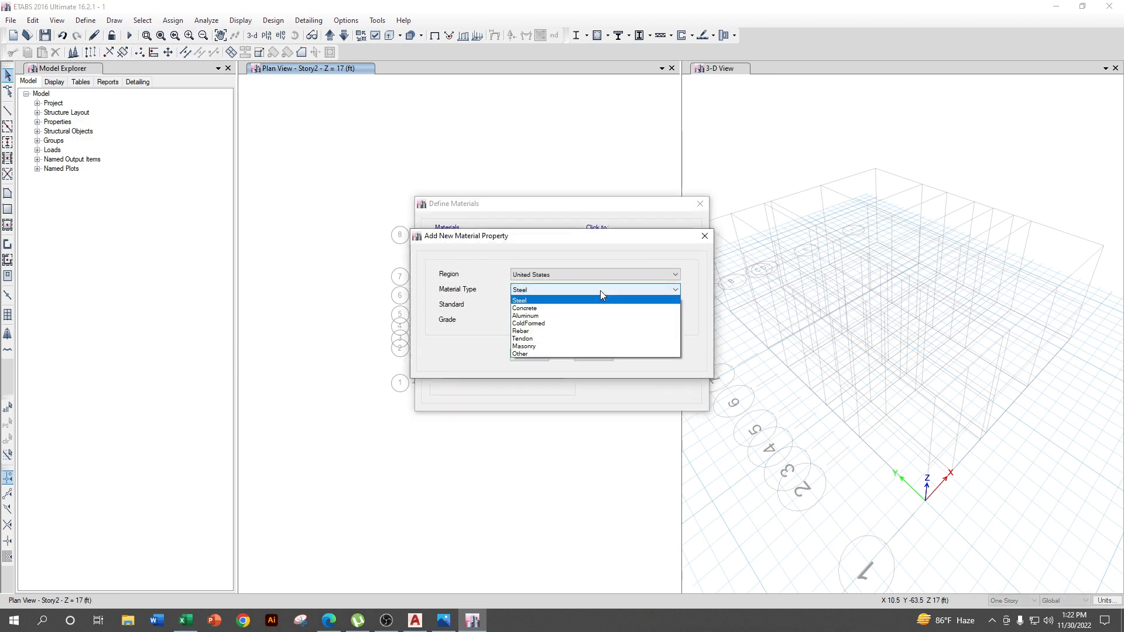
{"action": "left_click", "coordinate": [575, 308]}
{"action": "left_click", "coordinate": [555, 319]}
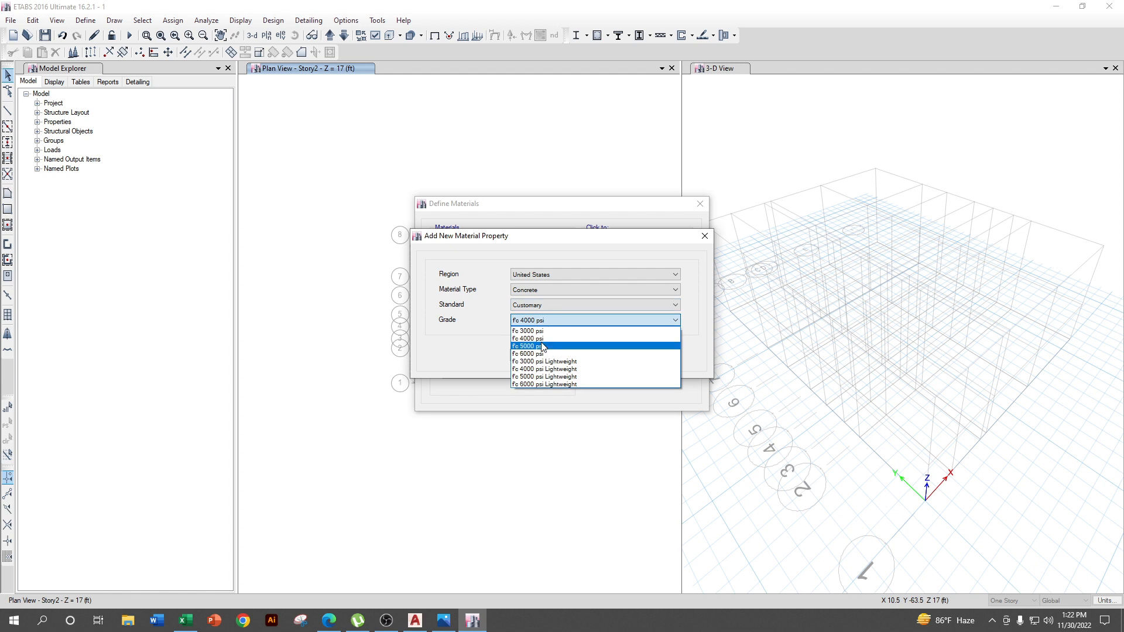
{"action": "left_click", "coordinate": [530, 331]}
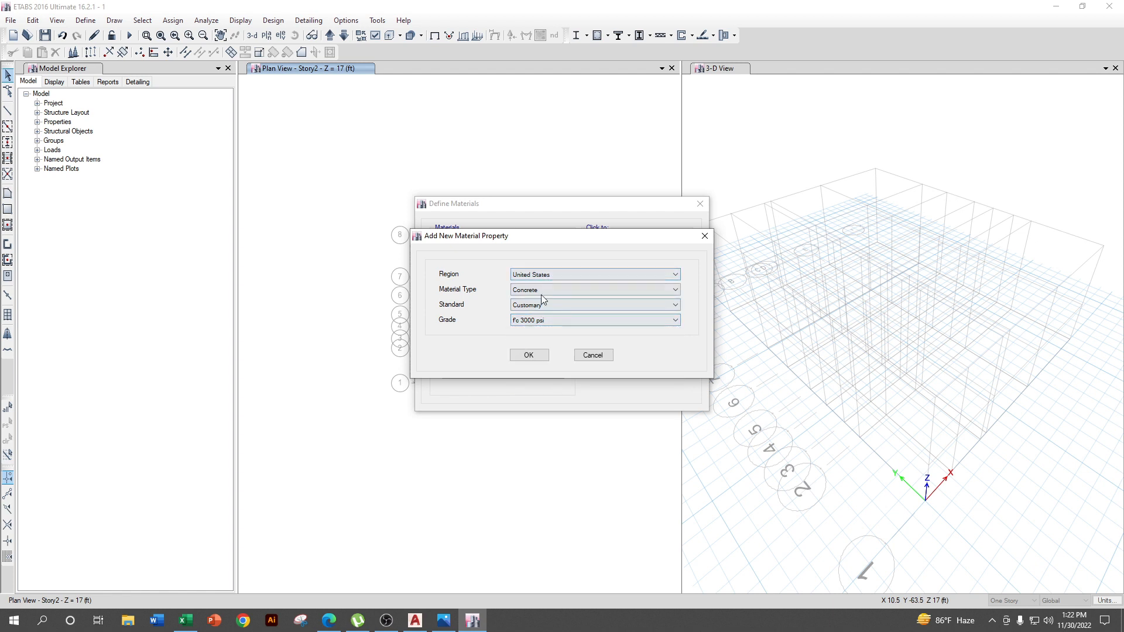
{"action": "left_click", "coordinate": [530, 355]}
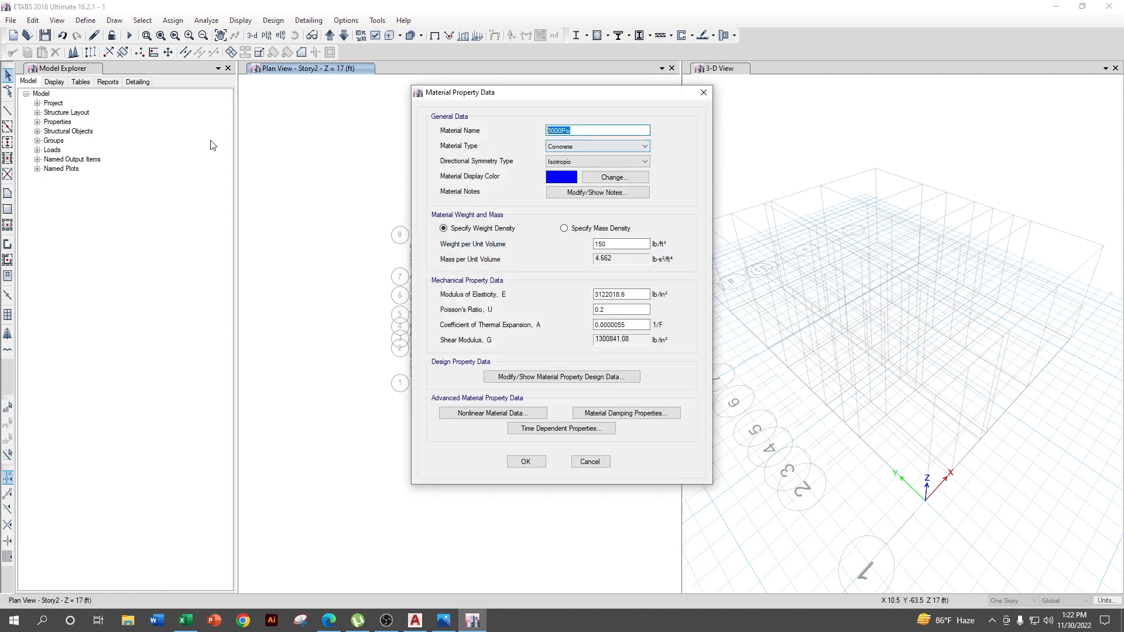
{"action": "key", "text": "BackSpace"}
{"action": "key", "text": "Tab"}
{"action": "key", "text": "c"}
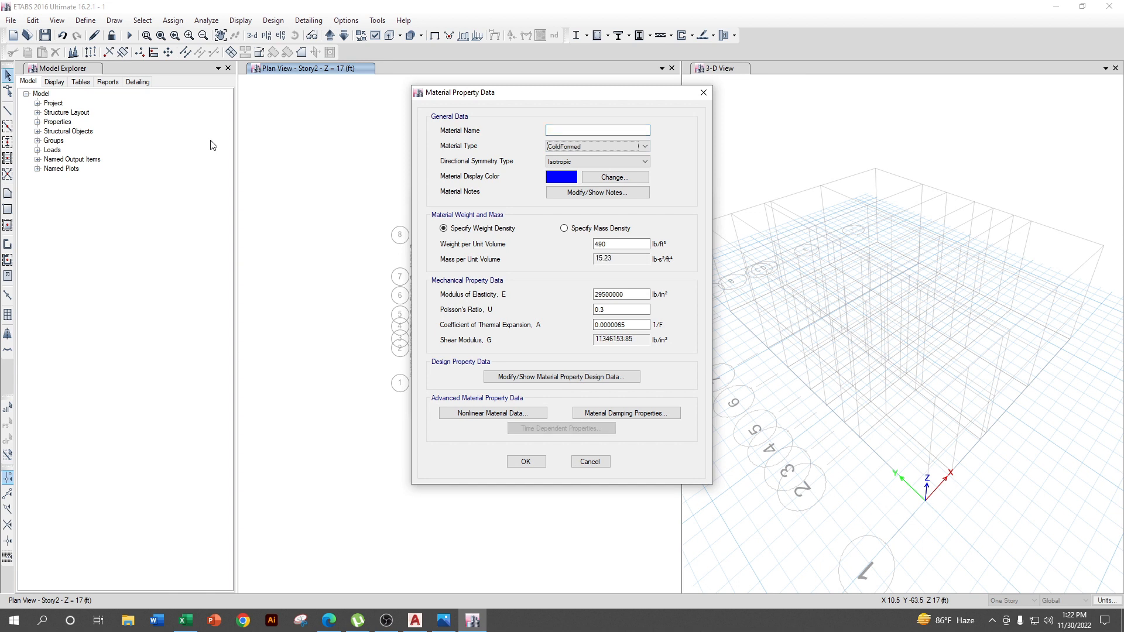
{"action": "key", "text": "Escape"}
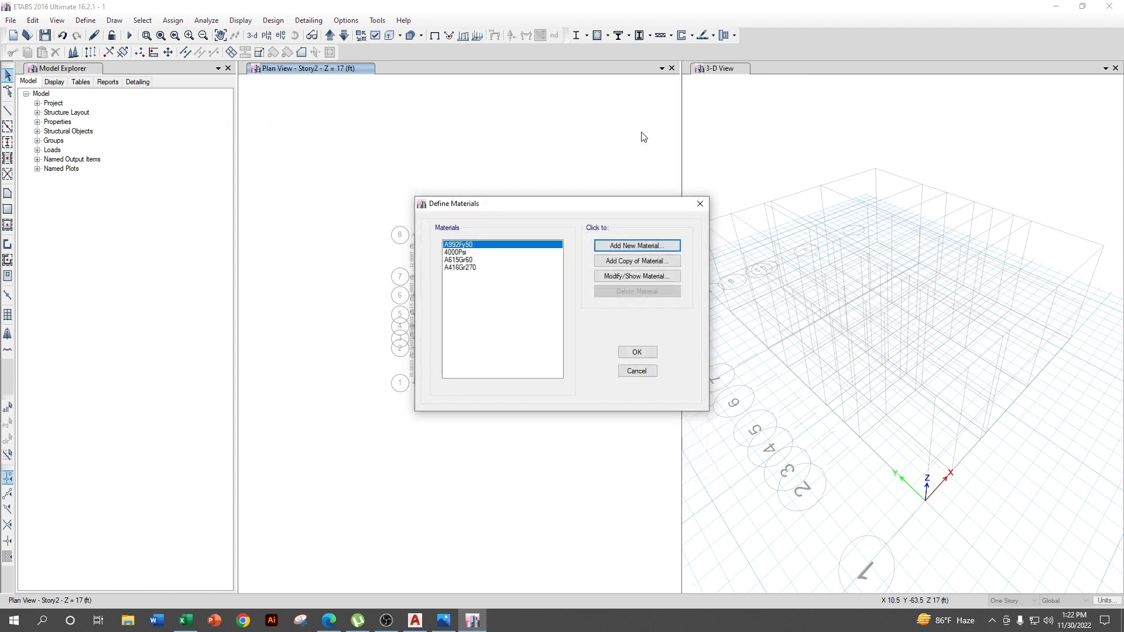
- Start the f'c 3000 psi concrete material again and name it Concrete 3000
{"action": "left_click", "coordinate": [656, 247]}
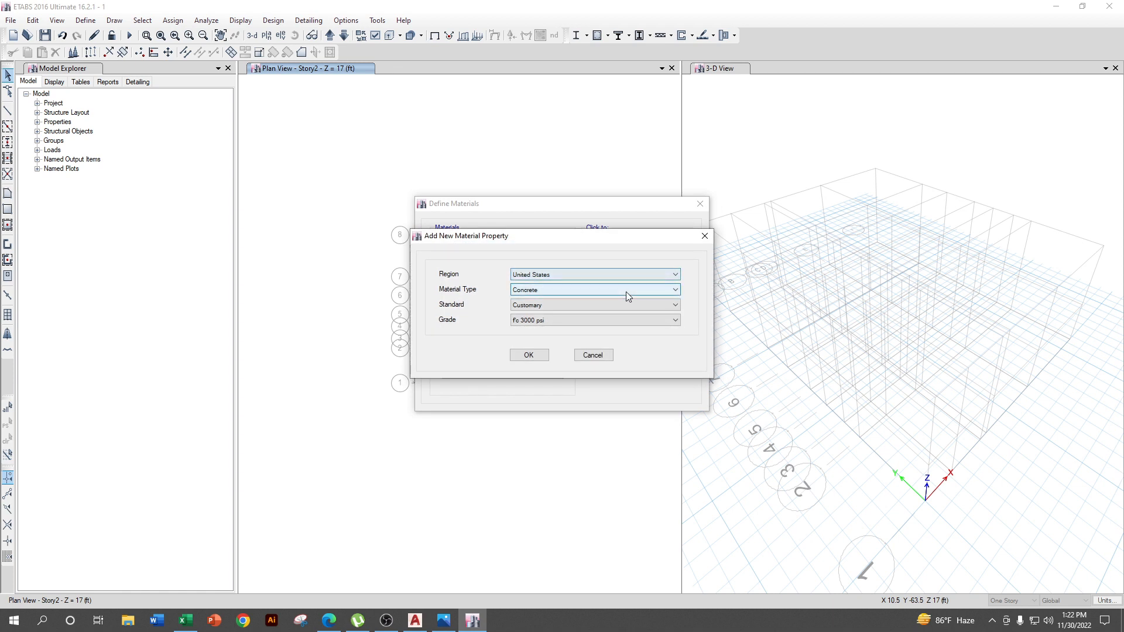
{"action": "left_click", "coordinate": [538, 356]}
{"action": "left_click_drag", "start_coordinate": [584, 131], "coordinate": [200, 95]}
{"action": "key", "text": "BackSpace"}
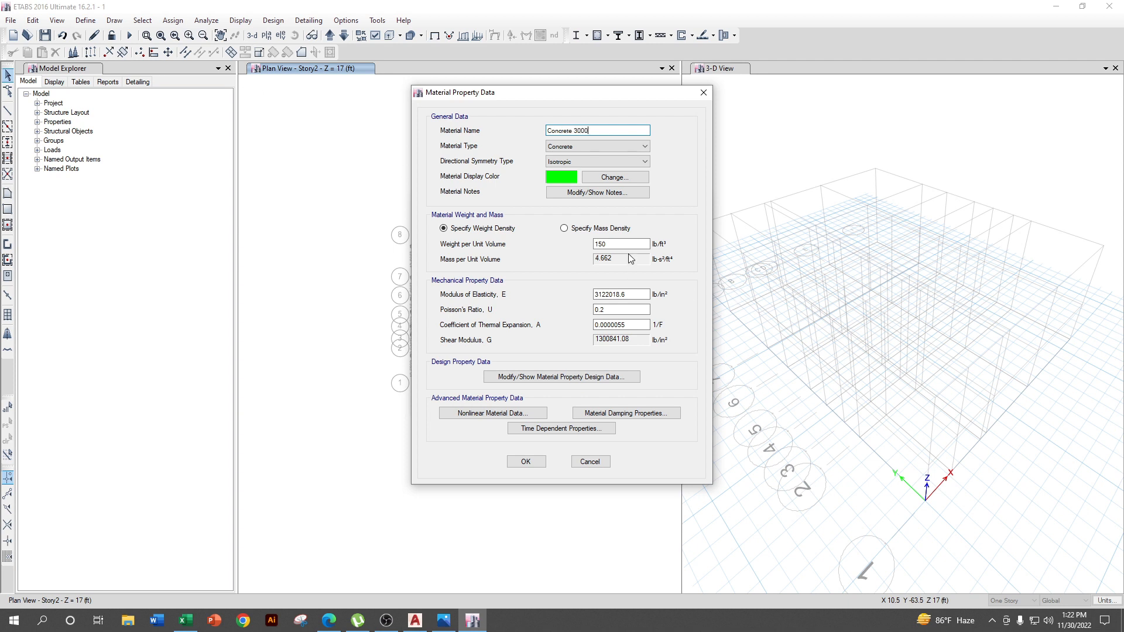
- Enter the modulus of elasticity of Concrete 3000 as a formula and accept the material
{"action": "double_click", "coordinate": [632, 294]}
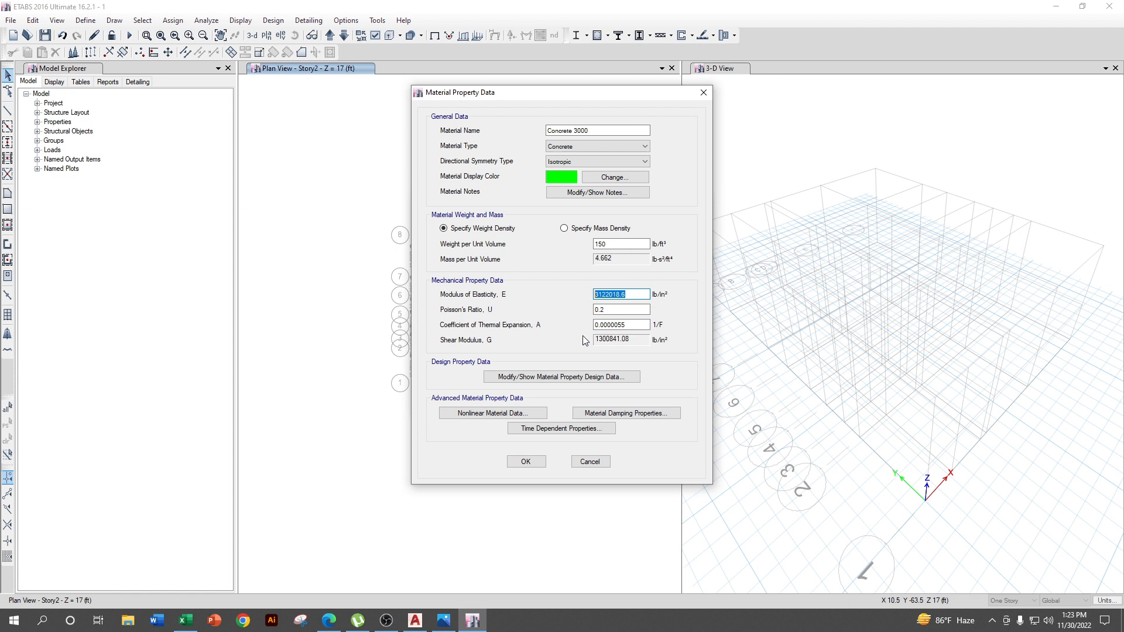
{"action": "type", "text": "="}
{"action": "key", "text": "Return"}
{"action": "left_click", "coordinate": [639, 307]}
{"action": "left_click", "coordinate": [526, 463]}
- Add a United States rebar material, ASTM A615 Grade 60, named Rebar 60
{"action": "left_click", "coordinate": [659, 248]}
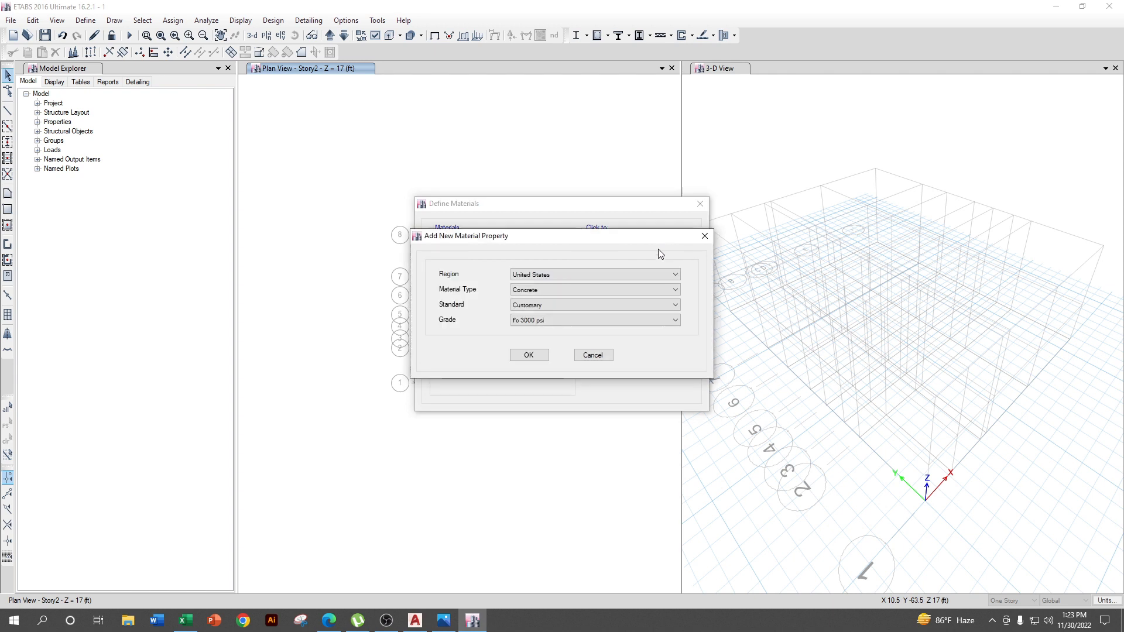
{"action": "left_click", "coordinate": [589, 290]}
{"action": "left_click", "coordinate": [530, 331]}
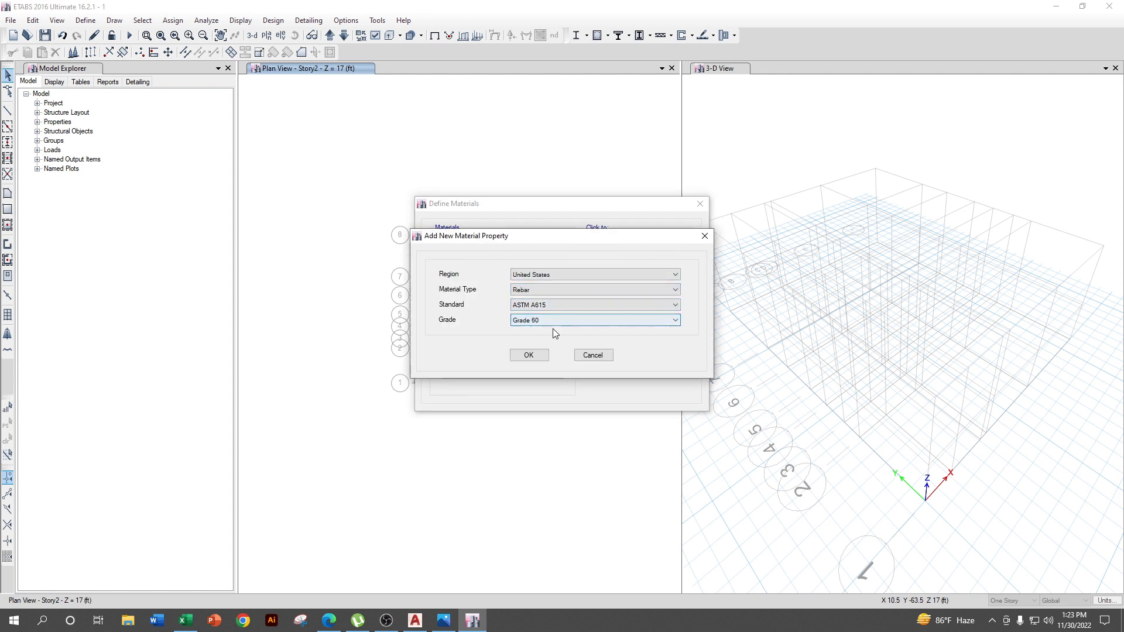
{"action": "left_click", "coordinate": [529, 356]}
{"action": "double_click", "coordinate": [609, 133]}
{"action": "key", "text": "BackSpace"}
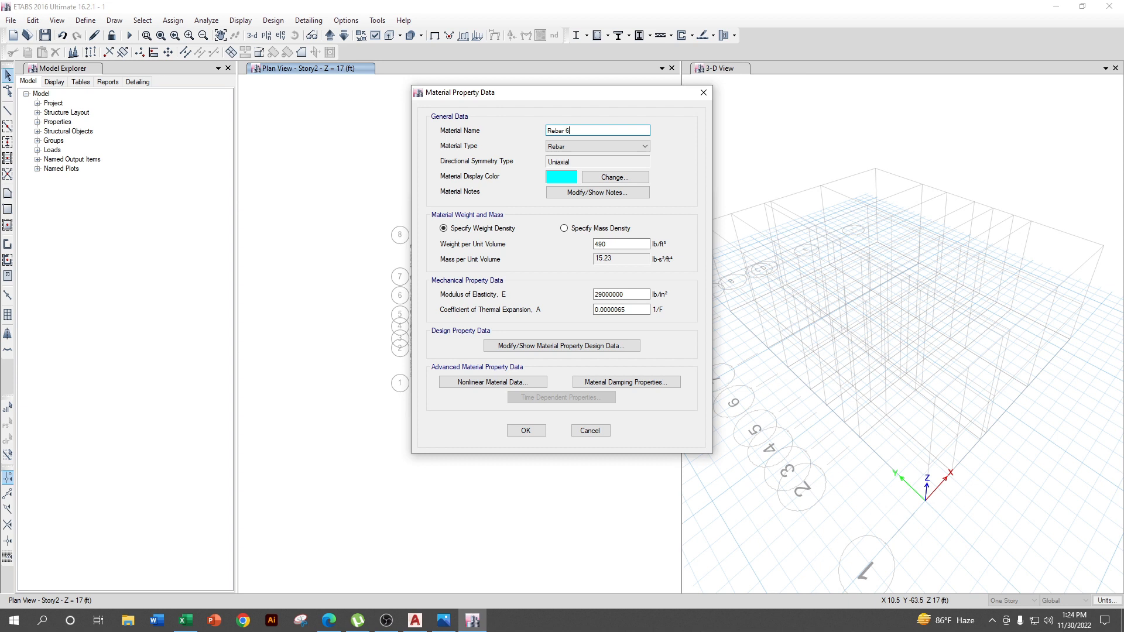
{"action": "left_click", "coordinate": [526, 431]}
- Go through the default materials in the list, accept the material definitions and save the model
{"action": "left_click", "coordinate": [463, 267]}
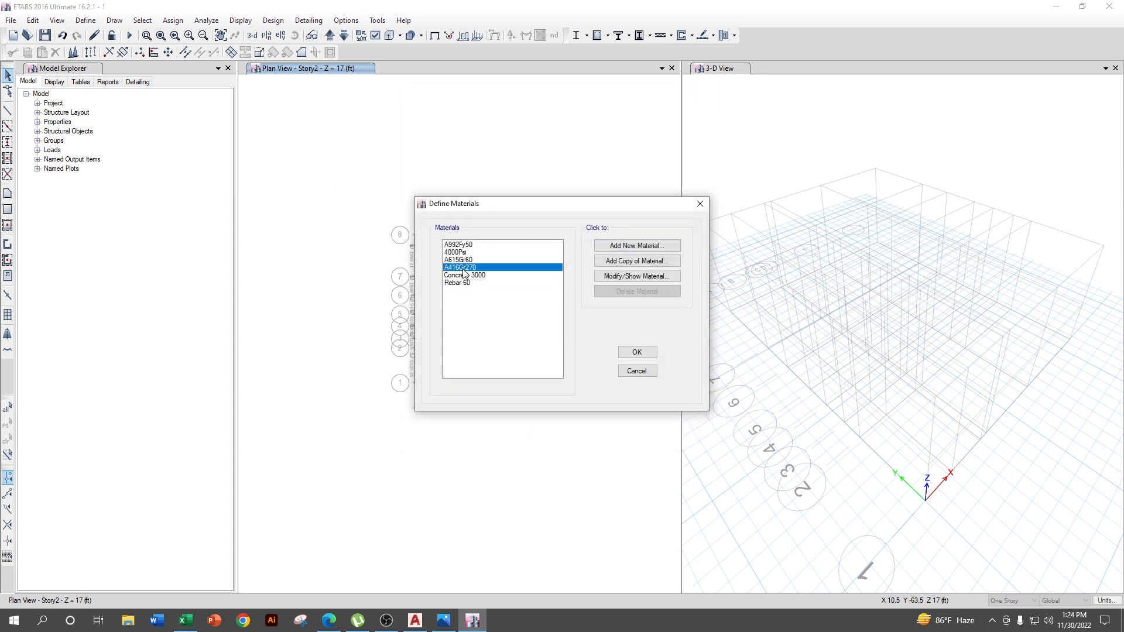
{"action": "left_click", "coordinate": [480, 259]}
{"action": "left_click", "coordinate": [473, 252]}
{"action": "left_click", "coordinate": [473, 245]}
{"action": "left_click", "coordinate": [637, 352]}
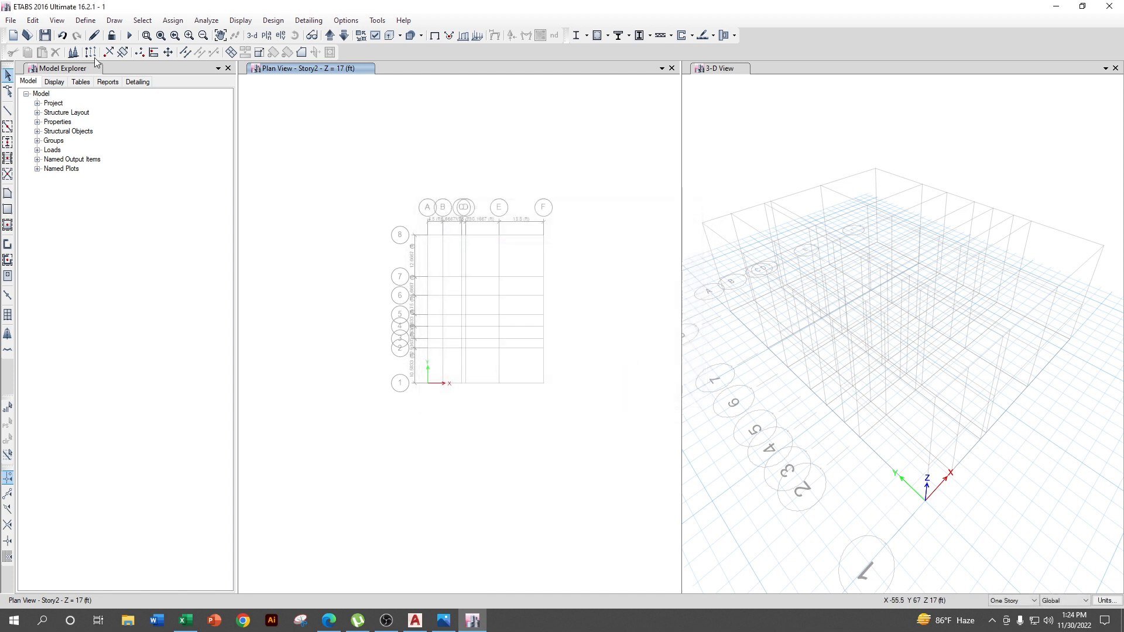
{"action": "left_click", "coordinate": [45, 35]}
- Switch to the etabs-01.png image, review the list of ETABS workflow steps and return to the model
{"action": "left_click", "coordinate": [444, 622]}
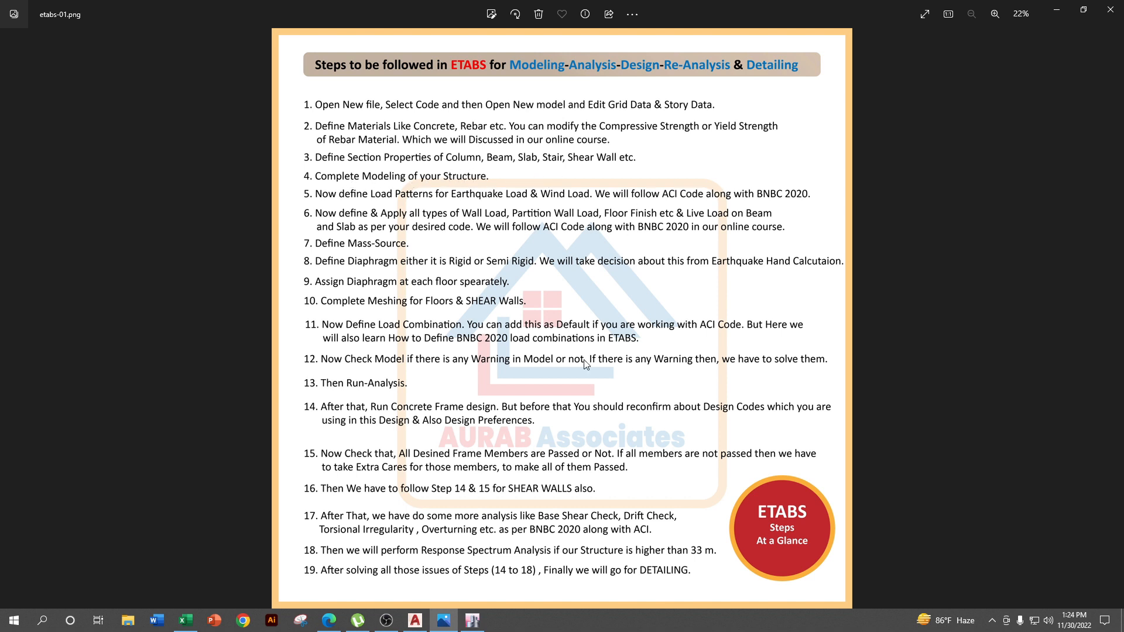
{"action": "left_click", "coordinate": [387, 620]}
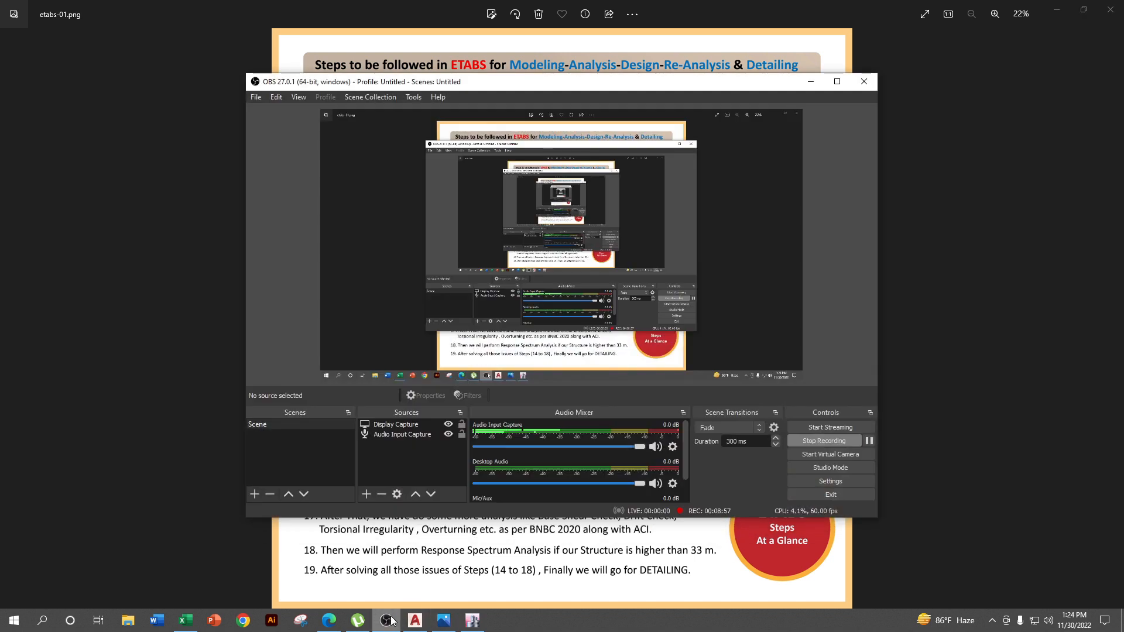
{"action": "left_click", "coordinate": [388, 621]}
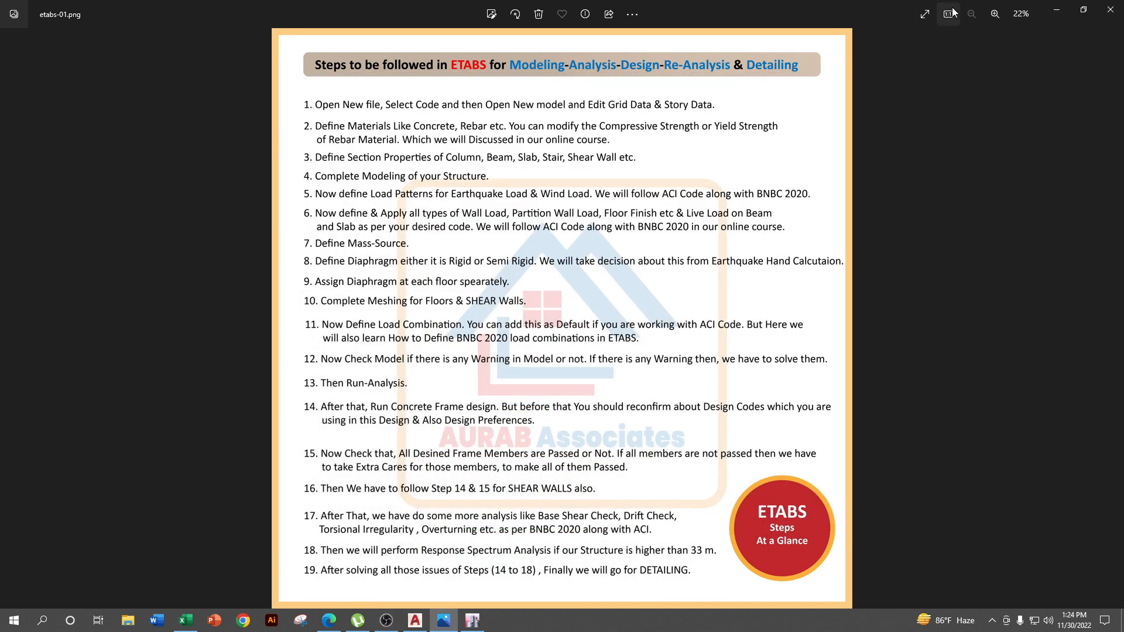
{"action": "left_click", "coordinate": [1052, 16]}
- Delete all default frame sections that can be removed, starting with A-CompBm through SteelCol and continuing with the W-shapes
{"action": "left_click", "coordinate": [86, 19]}
{"action": "mouse_move", "coordinate": [102, 62]}
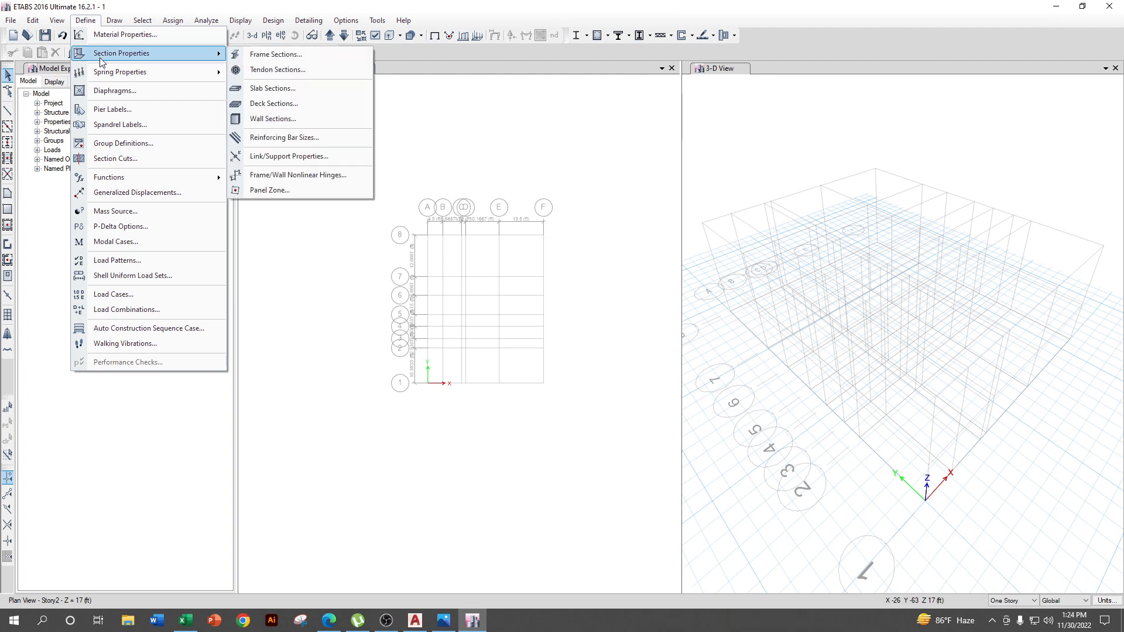
{"action": "left_click", "coordinate": [275, 53]}
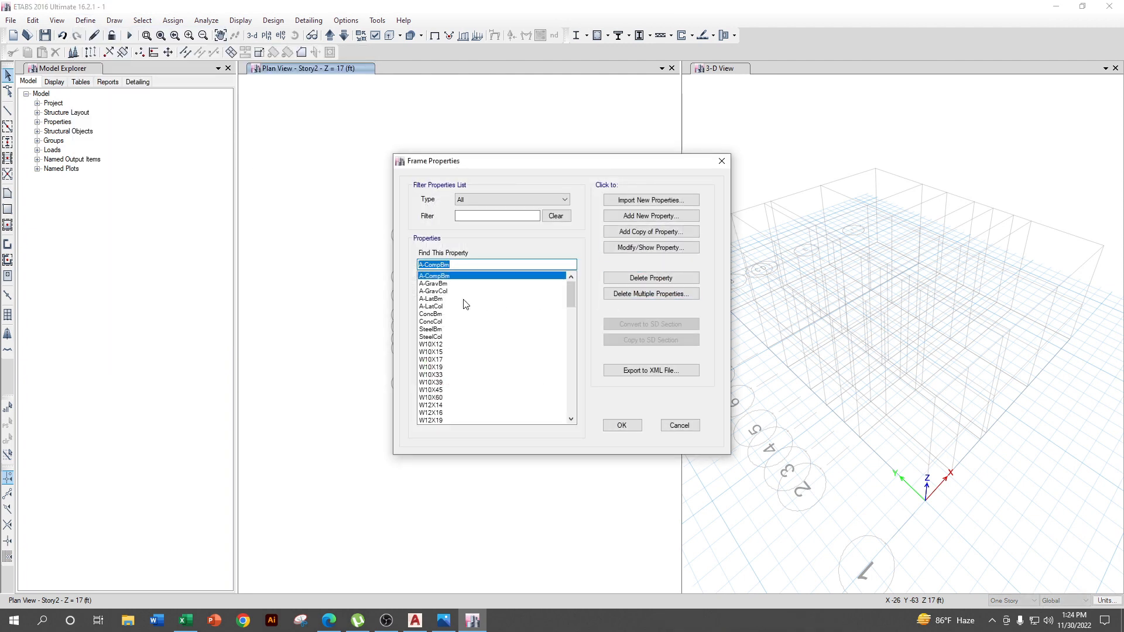
{"action": "type", "text": "W12X19"}
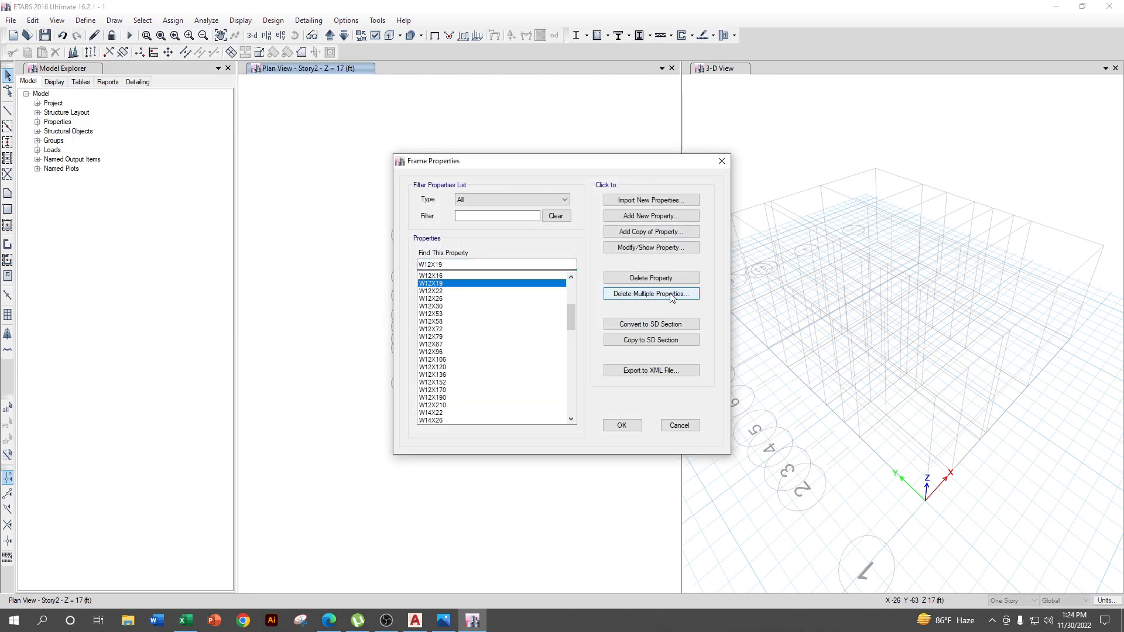
{"action": "left_click", "coordinate": [672, 298]}
{"action": "left_click_drag", "start_coordinate": [521, 258], "coordinate": [507, 368]}
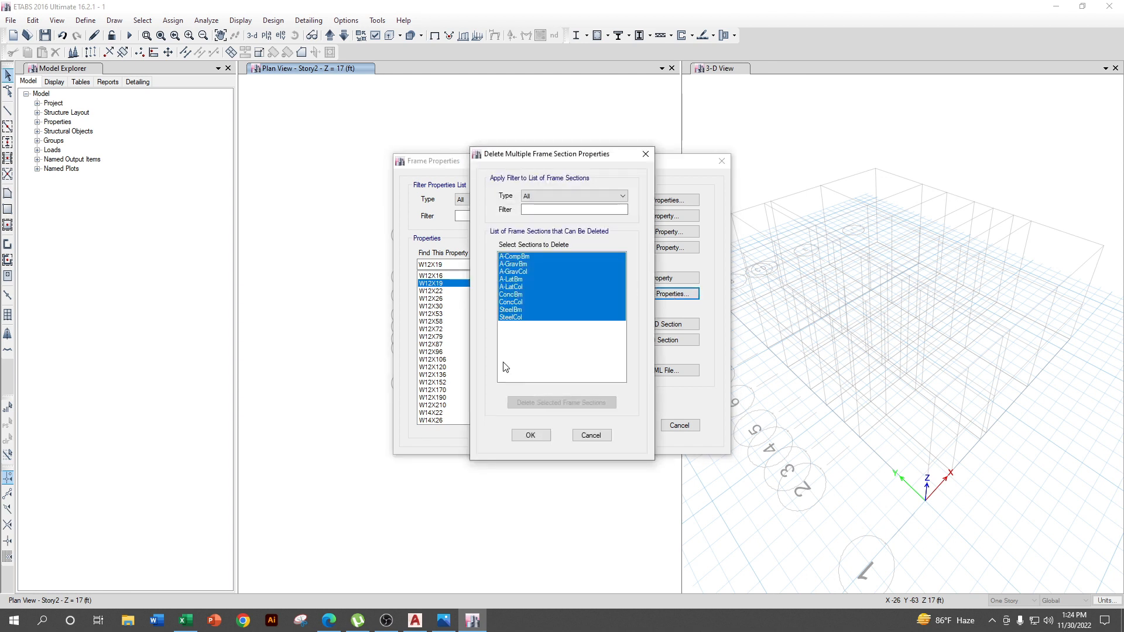
{"action": "left_click", "coordinate": [542, 404]}
{"action": "left_click_drag", "start_coordinate": [516, 264], "coordinate": [523, 399]}
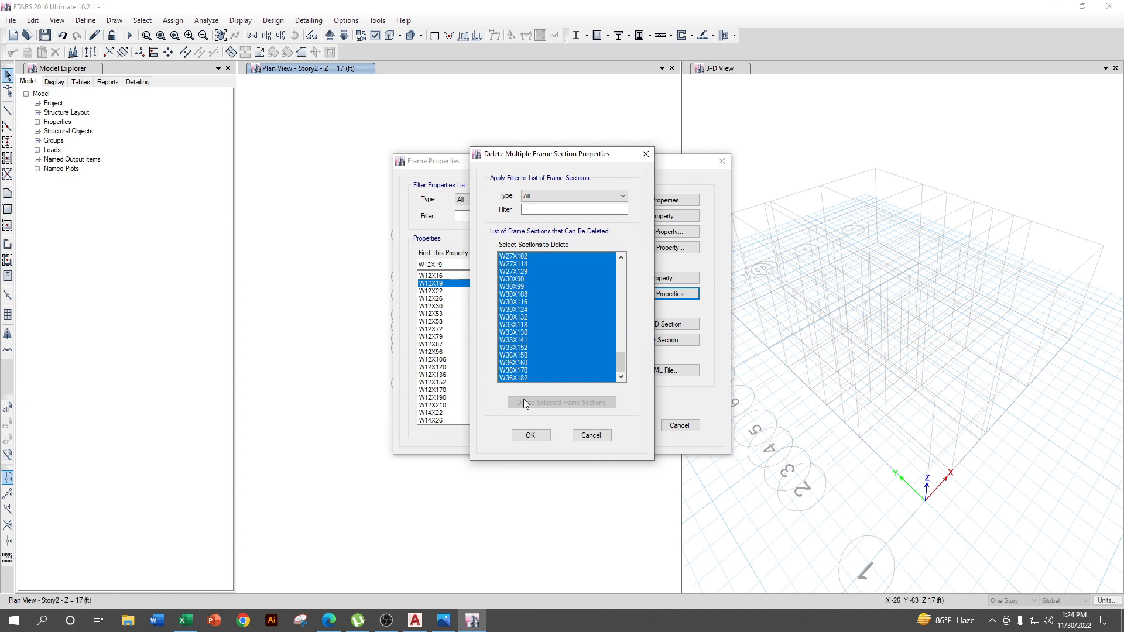
{"action": "left_click", "coordinate": [537, 403]}
{"action": "left_click", "coordinate": [536, 436]}
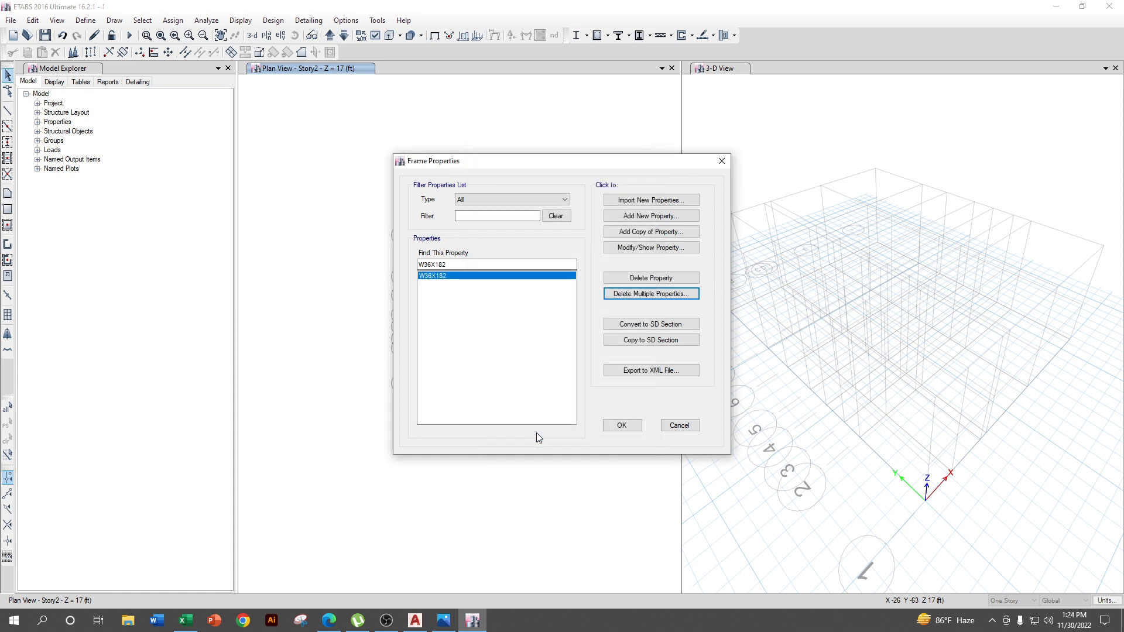
- Add a concrete rectangular frame section named Column 12x18 with Concrete 3000 as its material
{"action": "left_click", "coordinate": [659, 216]}
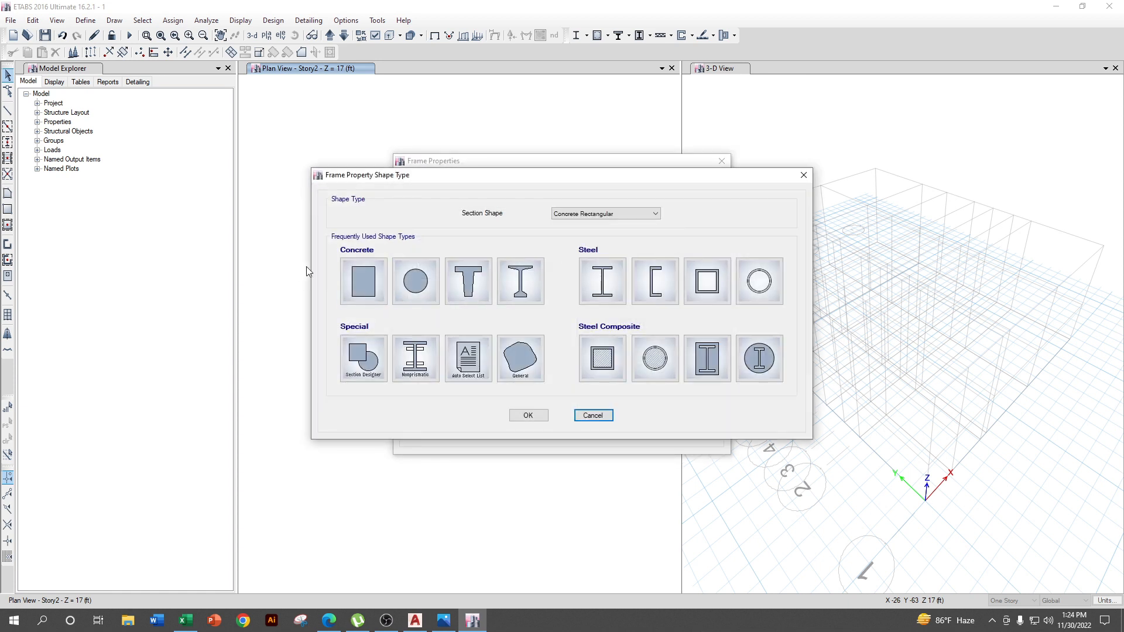
{"action": "left_click", "coordinate": [373, 277]}
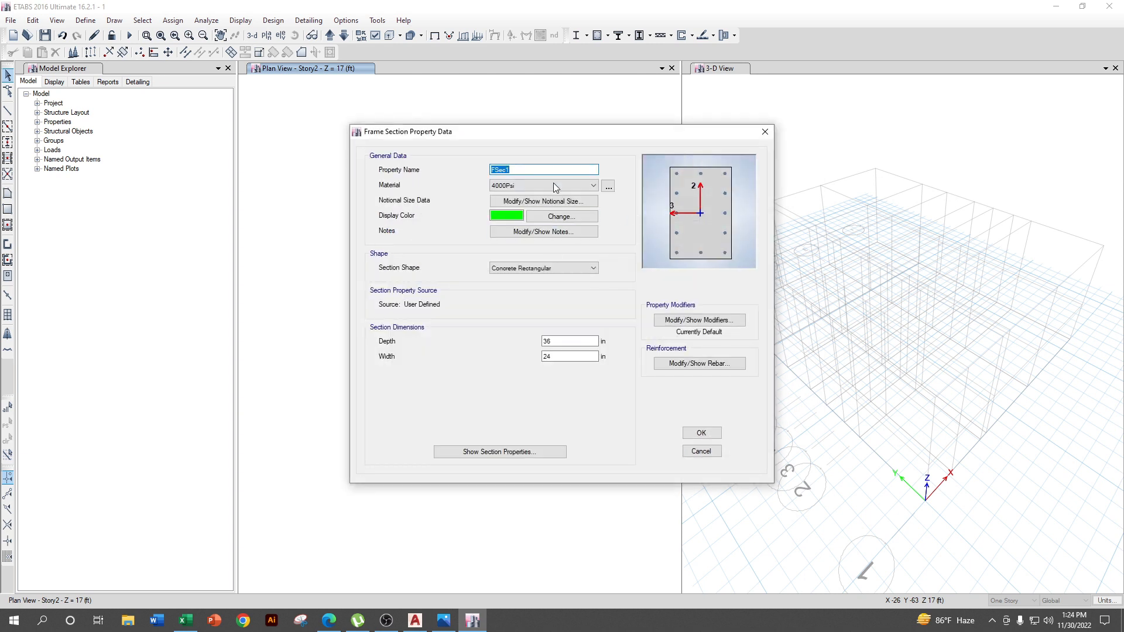
{"action": "key", "text": "BackSpace"}
{"action": "type", "text": "Column 12x18"}
{"action": "left_click", "coordinate": [576, 186]}
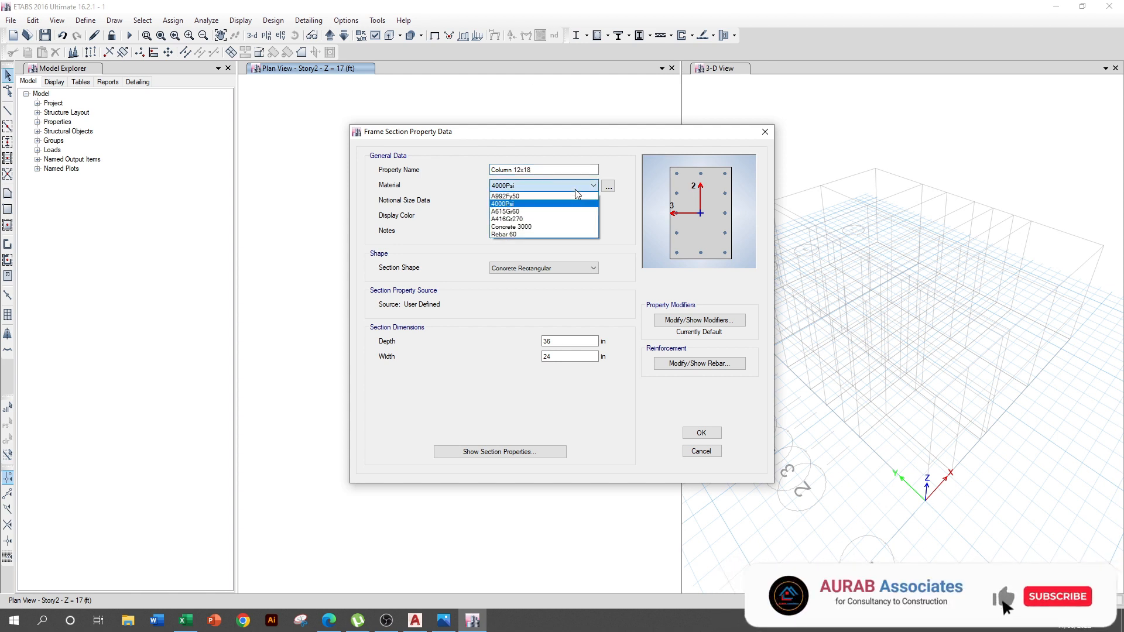
{"action": "left_click", "coordinate": [571, 227]}
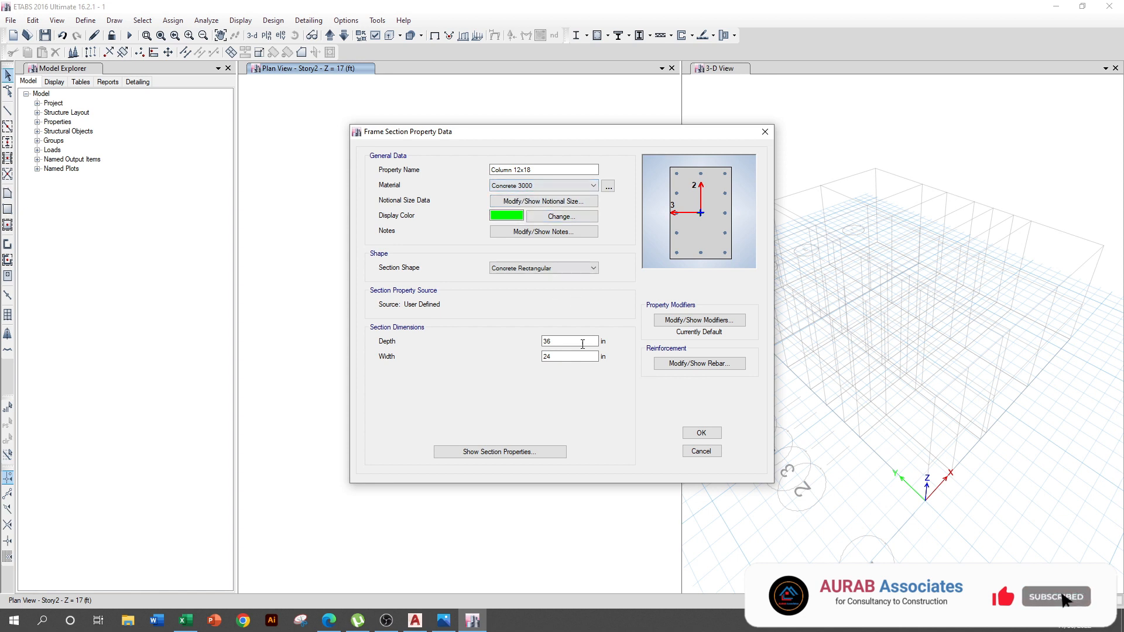
- Set the Column 12x18 section's width to 12 in and depth to 18 in
{"action": "key", "text": "Tab"}
{"action": "type", "text": "18"}
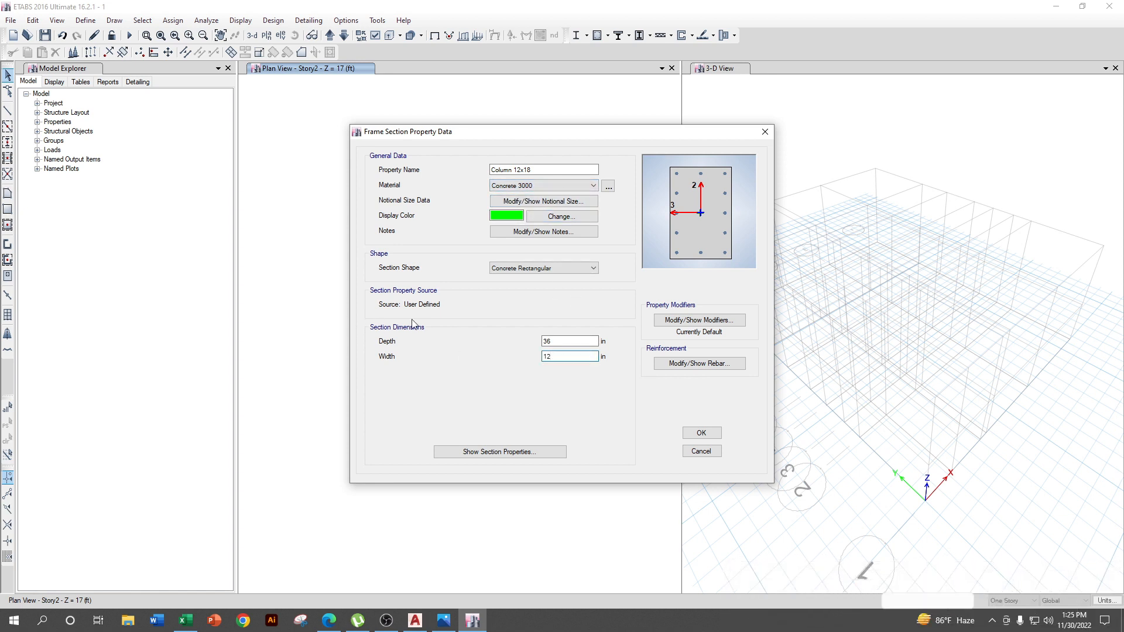
{"action": "key", "text": "BackSpace"}
{"action": "type", "text": "2"}
{"action": "double_click", "coordinate": [574, 344]}
{"action": "key", "text": "BackSpace"}
{"action": "type", "text": "18"}
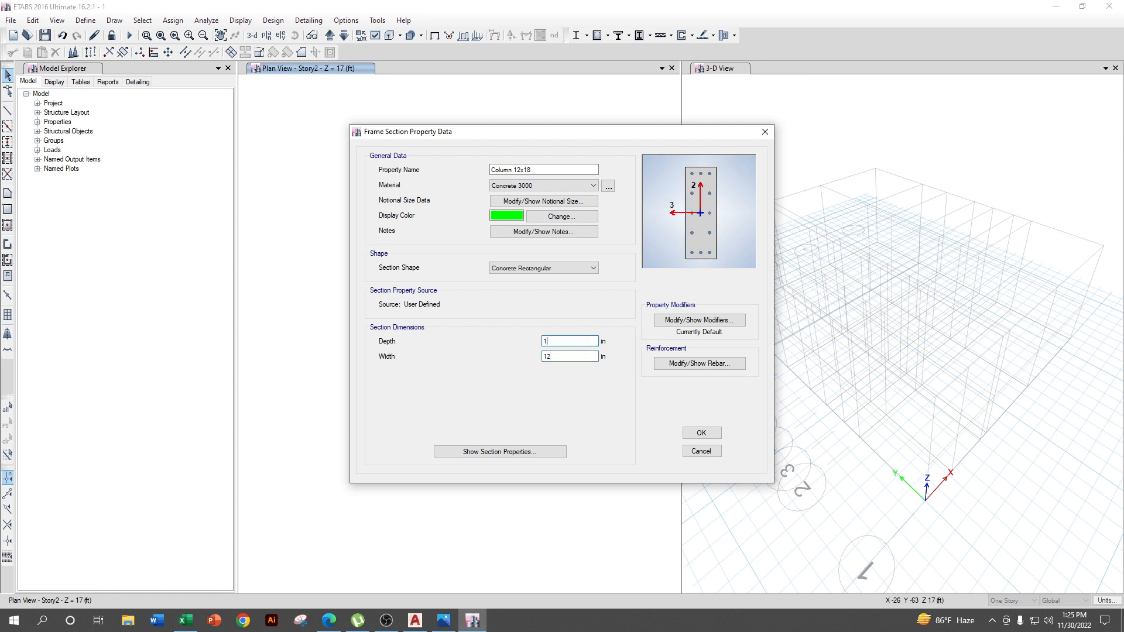
- Change the column section's stiffness modifiers for moment of inertia about the 2 and 3 axes and accept them
{"action": "left_click", "coordinate": [691, 322]}
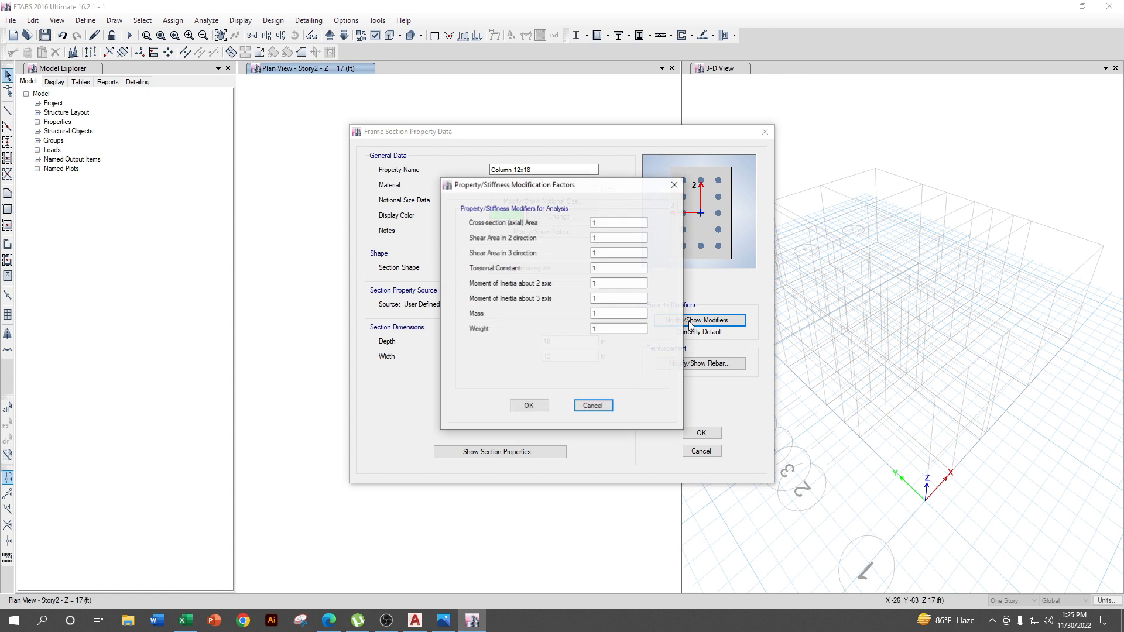
{"action": "double_click", "coordinate": [613, 286]}
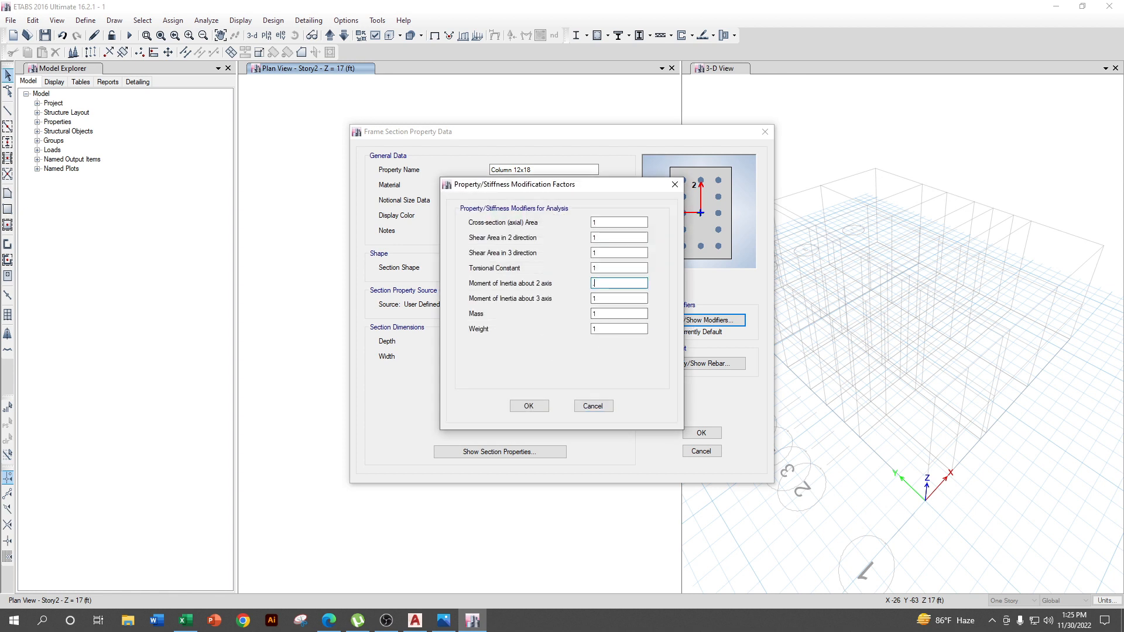
{"action": "left_click", "coordinate": [593, 298]}
{"action": "left_click", "coordinate": [536, 407]}
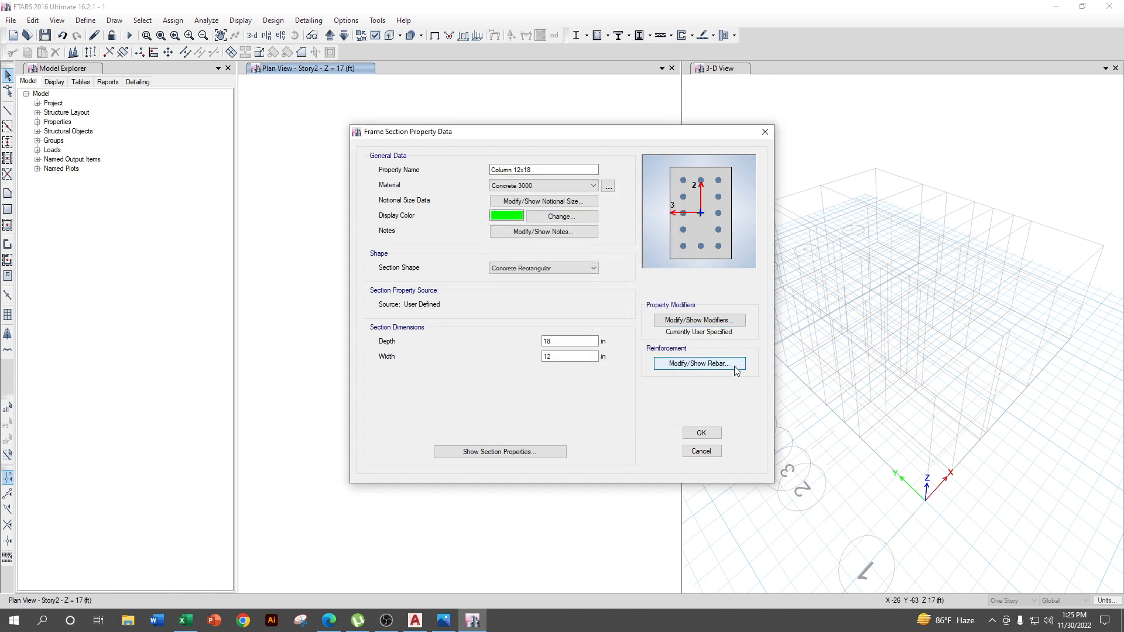
- Set the column section's longitudinal and confinement bar materials both to Rebar 60 and accept the reinforcement data
{"action": "left_click", "coordinate": [667, 363]}
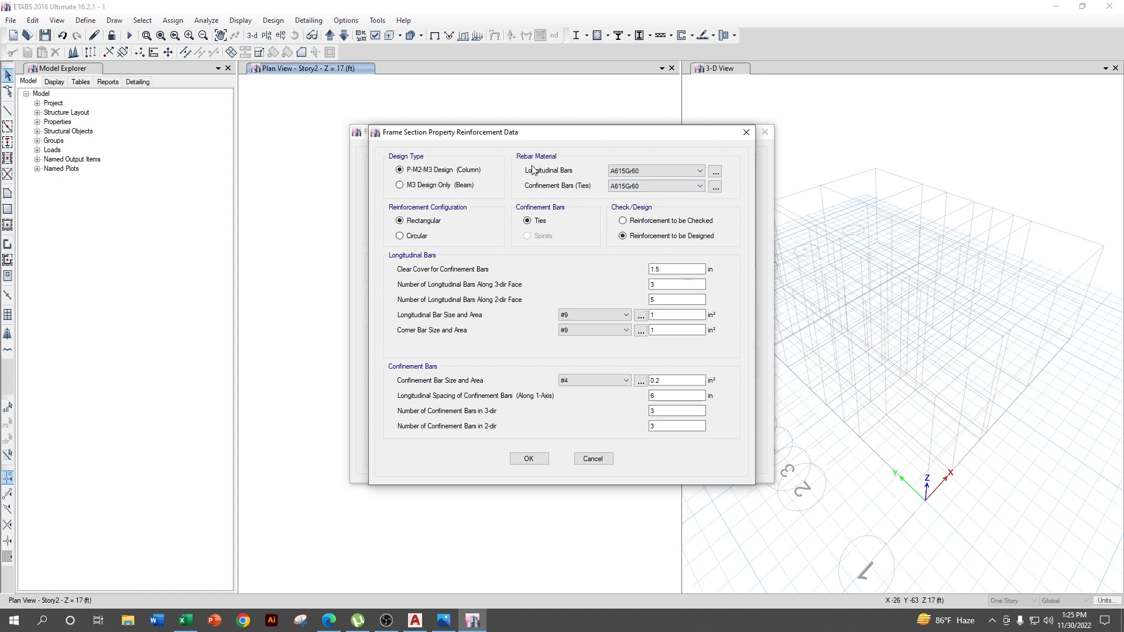
{"action": "left_click", "coordinate": [682, 171]}
{"action": "left_click", "coordinate": [621, 195]}
{"action": "left_click", "coordinate": [653, 187]}
{"action": "left_click", "coordinate": [654, 205]}
{"action": "left_click", "coordinate": [649, 174]}
{"action": "left_click", "coordinate": [624, 189]}
{"action": "left_click", "coordinate": [644, 174]}
{"action": "left_click", "coordinate": [639, 190]}
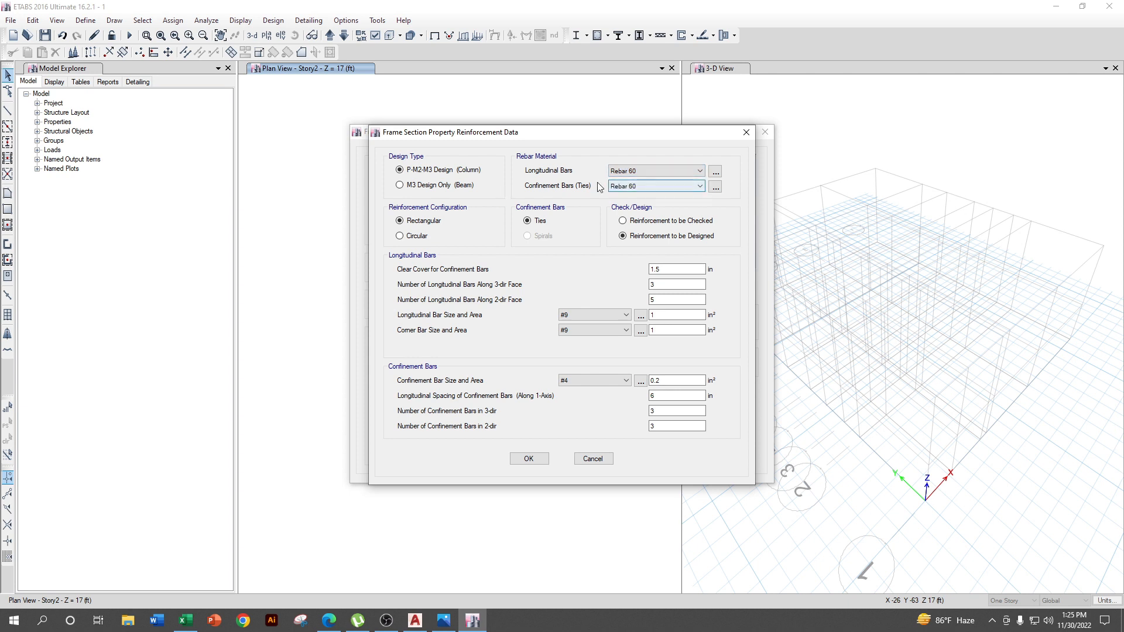
{"action": "left_click", "coordinate": [529, 458]}
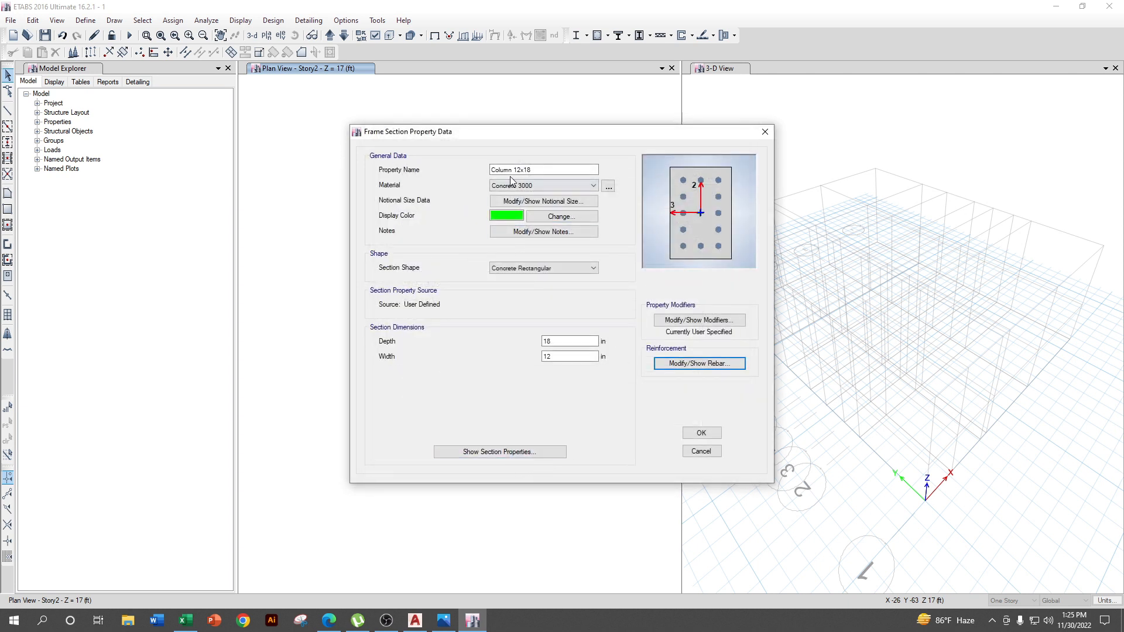
- Switch to the AutoCAD plan and dimension the horizontal side of the column at Toilet 01 on grid 1
{"action": "left_click", "coordinate": [414, 624]}
{"action": "scroll", "coordinate": [527, 328], "scroll_direction": "down", "scroll_amount": 10}
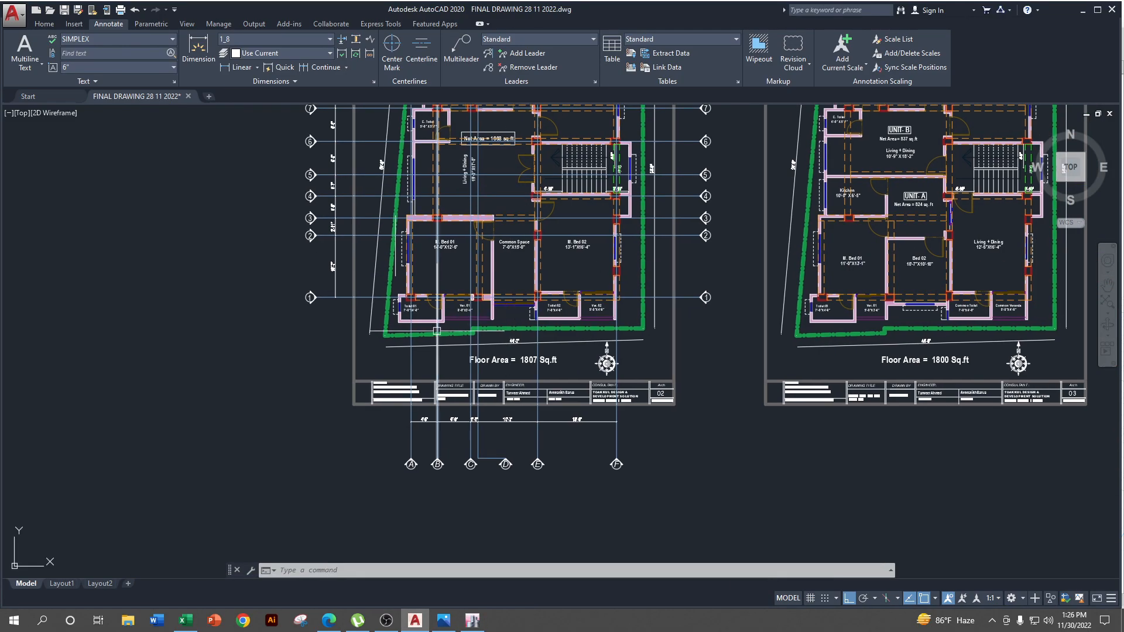
{"action": "scroll", "coordinate": [521, 322], "scroll_direction": "up", "scroll_amount": 8}
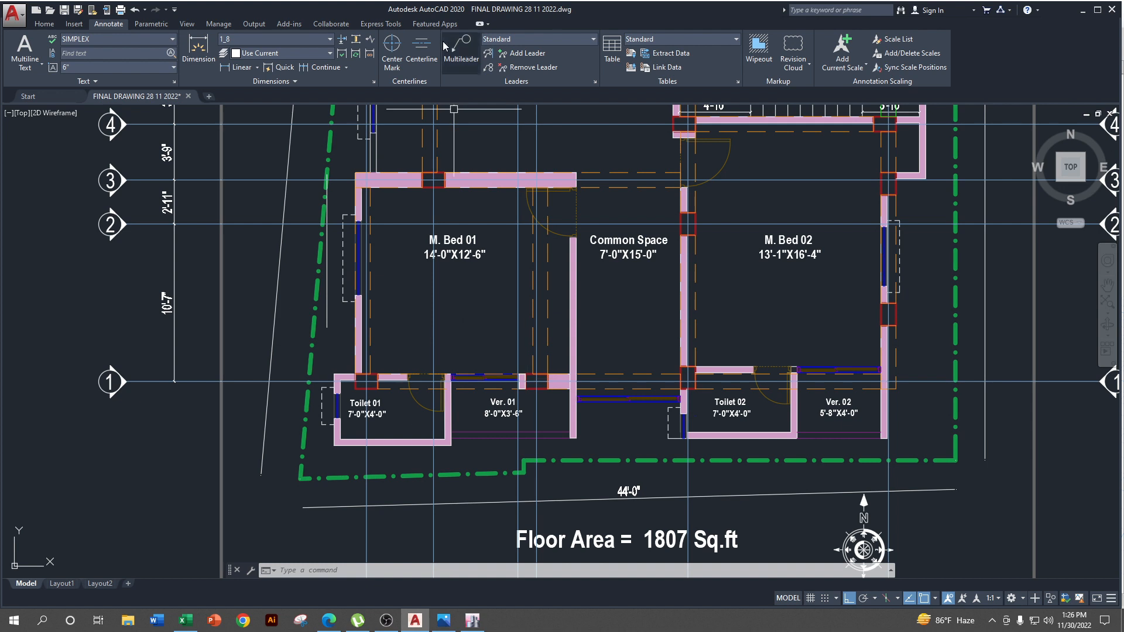
{"action": "left_click", "coordinate": [45, 24]}
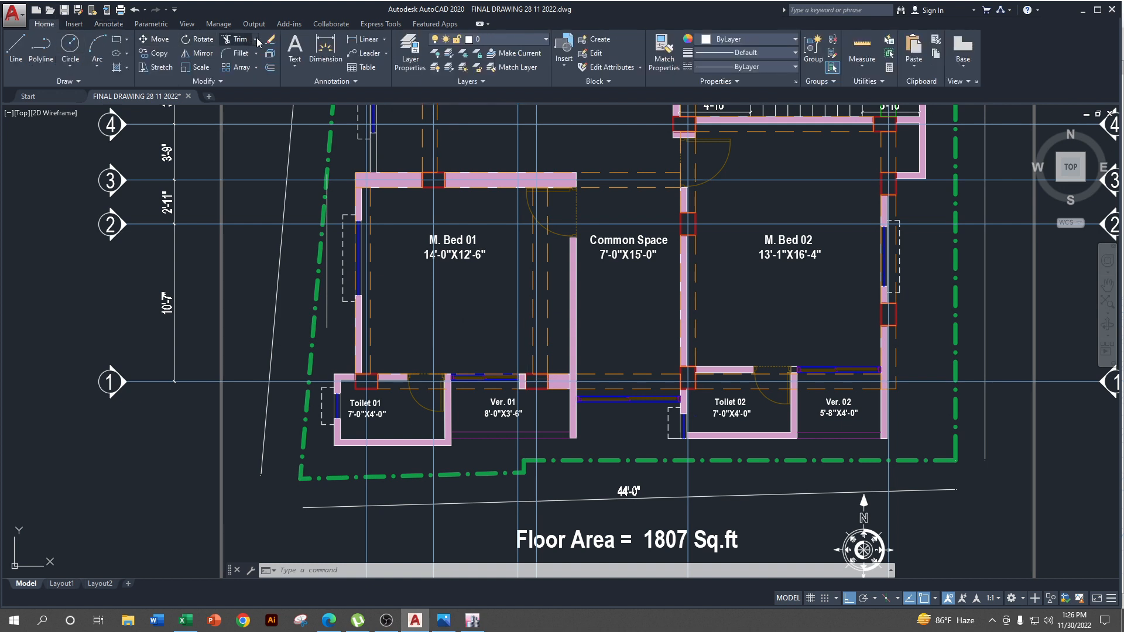
{"action": "left_click", "coordinate": [349, 42]}
{"action": "scroll", "coordinate": [413, 465], "scroll_direction": "up", "scroll_amount": 6}
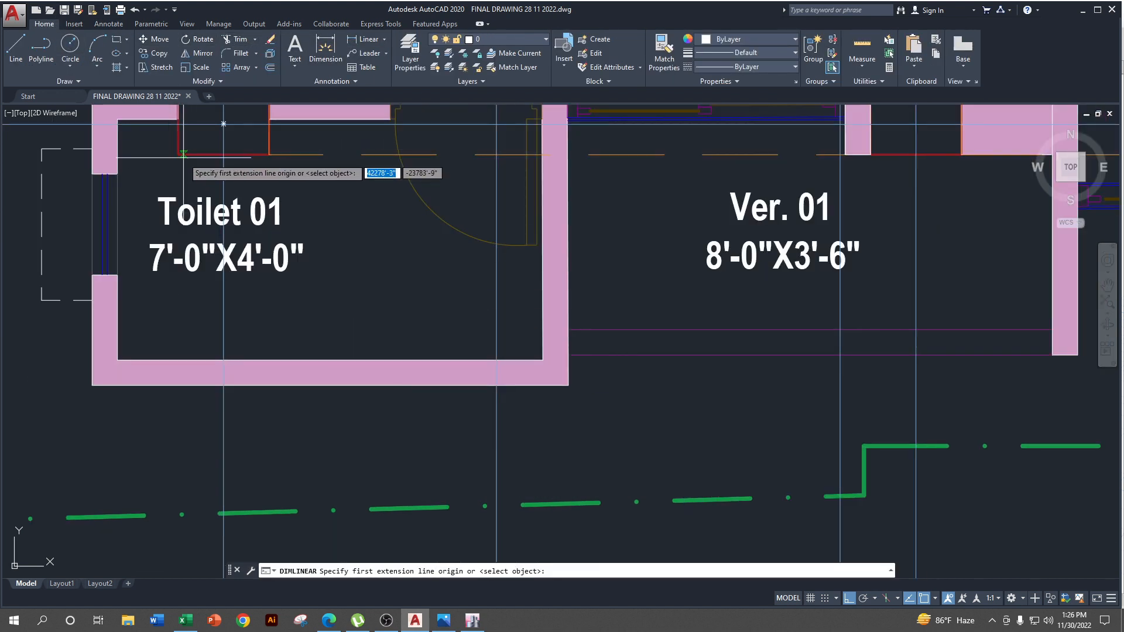
{"action": "left_click", "coordinate": [178, 154]}
{"action": "middle_click_drag", "start_coordinate": [270, 158], "coordinate": [300, 309]}
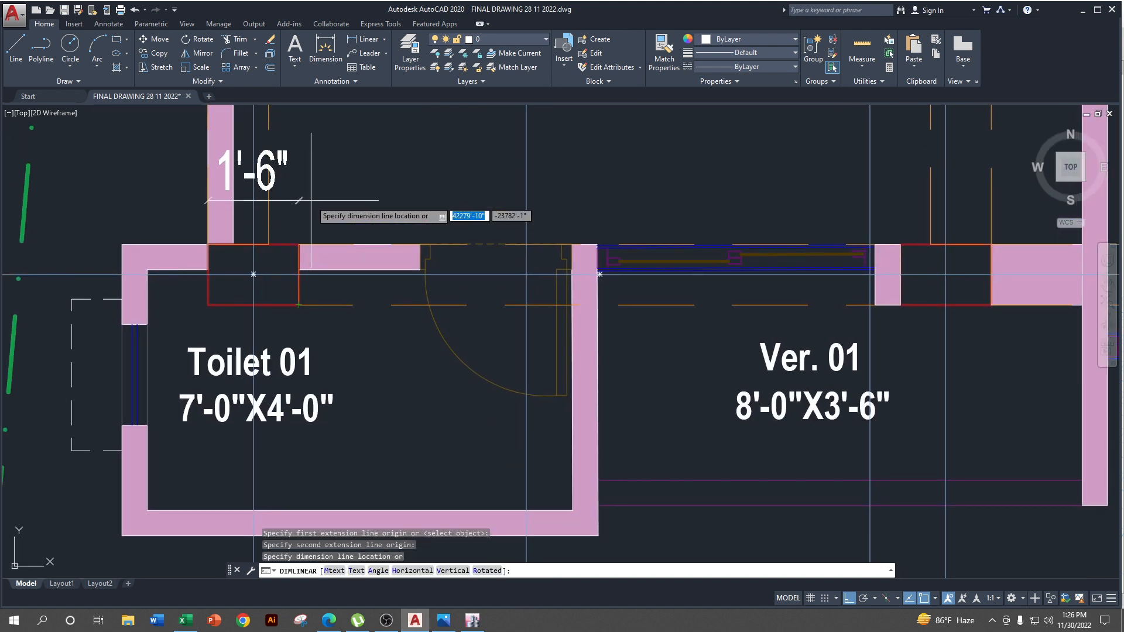
{"action": "left_click", "coordinate": [311, 200]}
- Dimension the vertical side of the same column at Toilet 01, then return to ETABS
{"action": "left_click", "coordinate": [363, 39]}
{"action": "left_click", "coordinate": [208, 245]}
{"action": "left_click", "coordinate": [208, 305]}
{"action": "left_click", "coordinate": [188, 275]}
{"action": "scroll", "coordinate": [484, 269], "scroll_direction": "down", "scroll_amount": 2}
{"action": "scroll", "coordinate": [482, 270], "scroll_direction": "down", "scroll_amount": 2}
{"action": "middle_click_drag", "start_coordinate": [710, 300], "coordinate": [372, 544]}
{"action": "left_click", "coordinate": [1081, 12]}
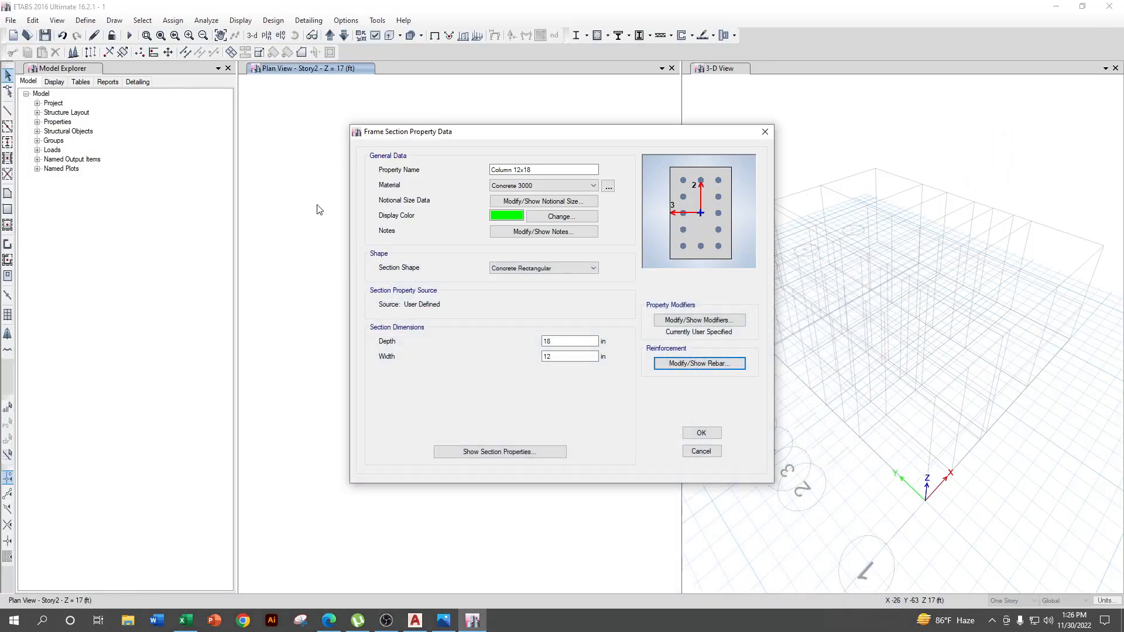
- Accept the Column 12x18 section and delete the remaining W36X182 frame section
{"action": "left_click", "coordinate": [686, 432]}
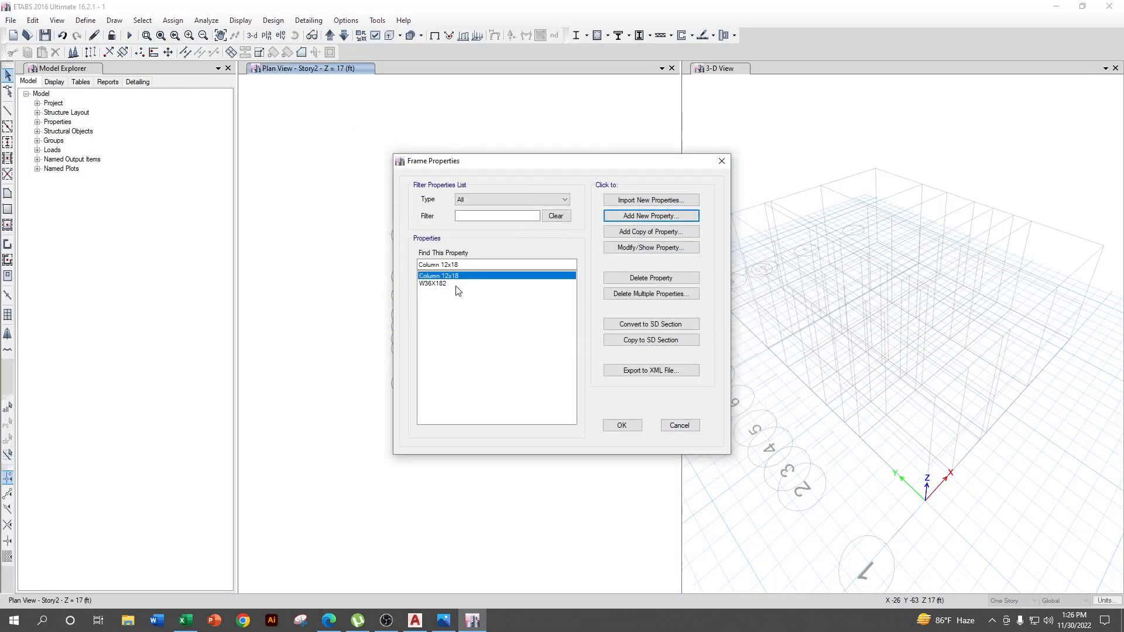
{"action": "left_click", "coordinate": [425, 284]}
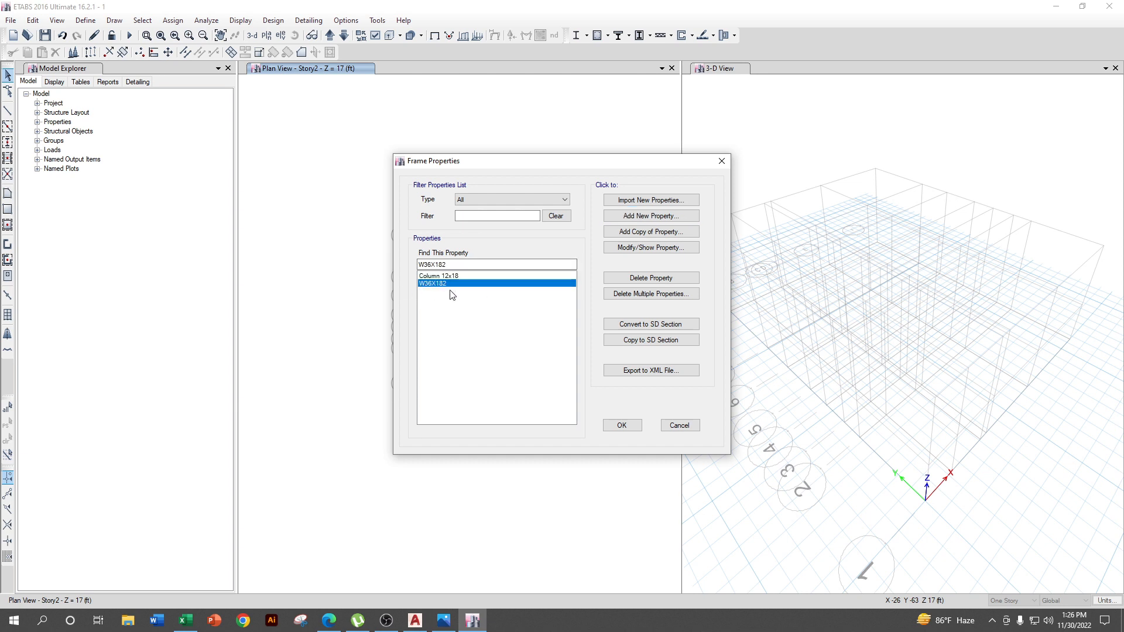
{"action": "left_click", "coordinate": [651, 278]}
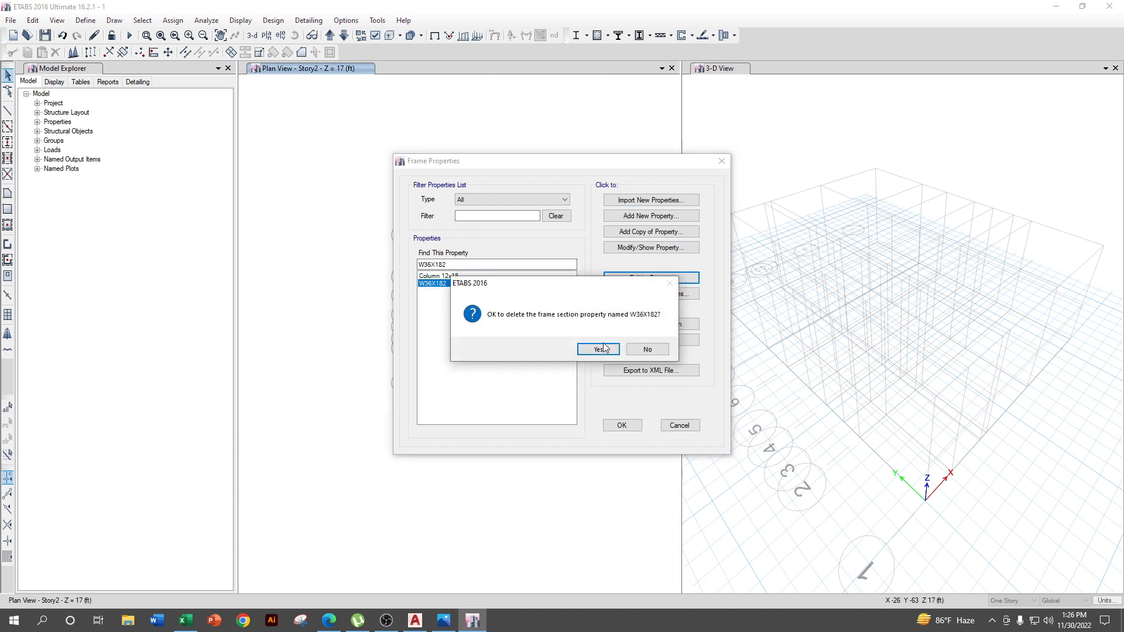
{"action": "left_click", "coordinate": [599, 350]}
- Add a concrete rectangular frame section named Beam 12 X 18 for X DIRECTION with Concrete 3000 as its material
{"action": "left_click", "coordinate": [651, 216]}
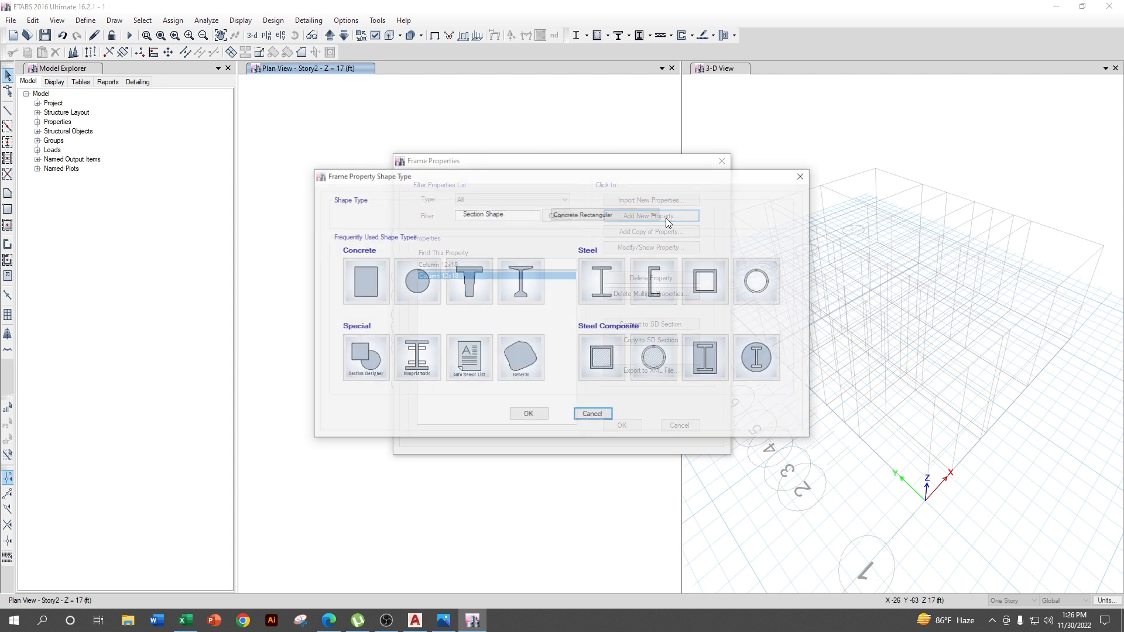
{"action": "left_click", "coordinate": [355, 287]}
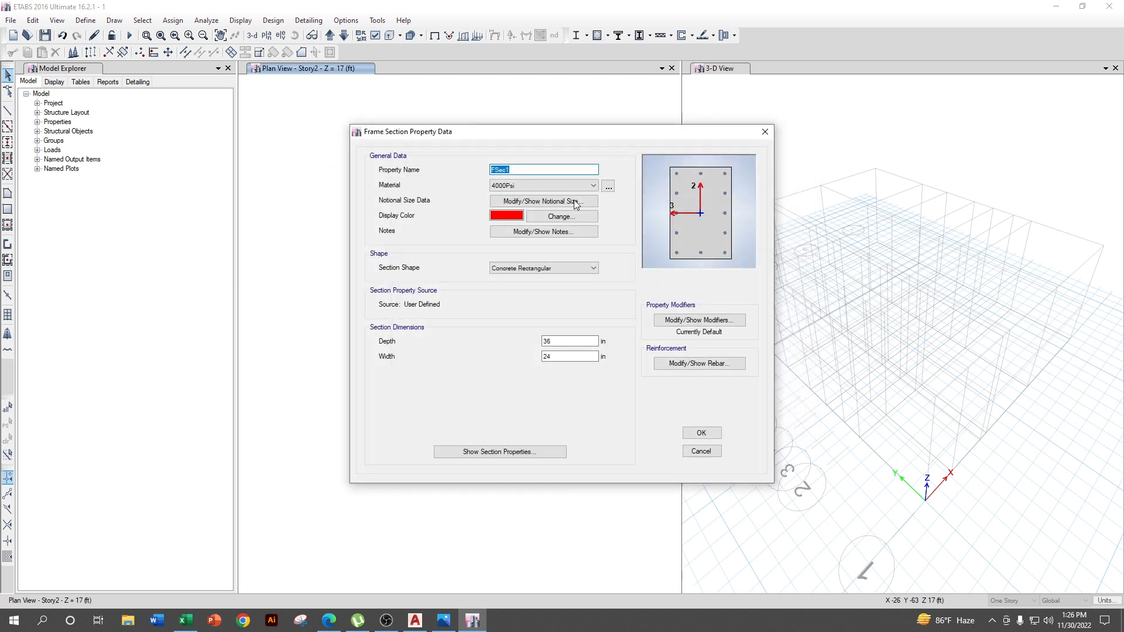
{"action": "key", "text": "BackSpace"}
{"action": "left_click", "coordinate": [555, 170]}
{"action": "left_click", "coordinate": [521, 169]}
{"action": "key", "text": "BackSpace"}
{"action": "key", "text": "BackSpace"}
{"action": "type", "text": "X"}
{"action": "type", "text": "ION"}
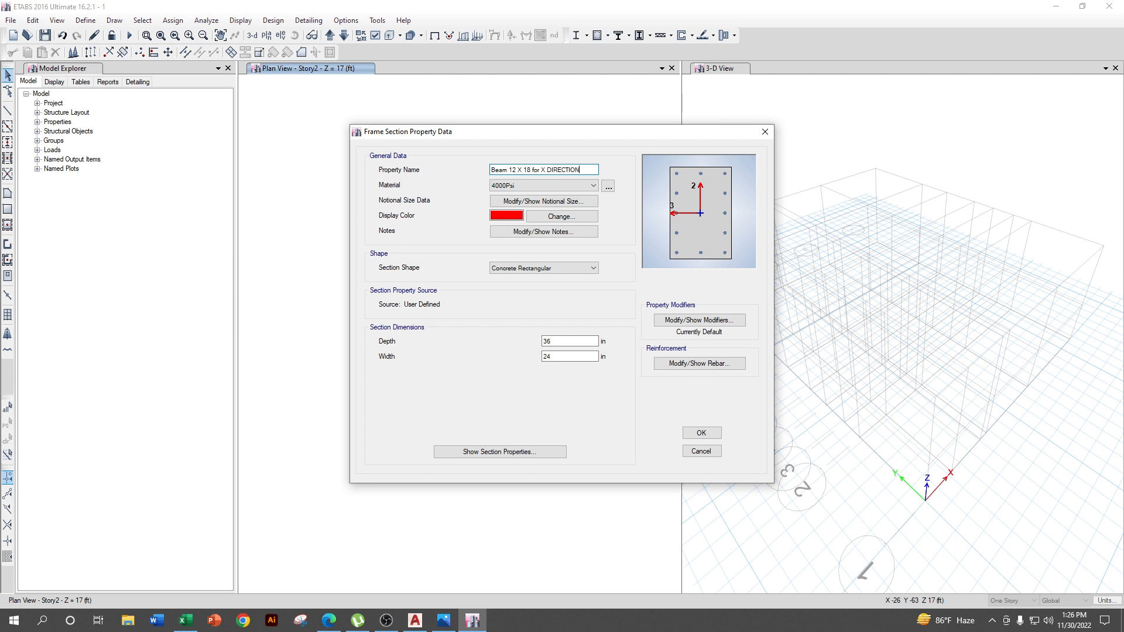
{"action": "left_click", "coordinate": [543, 185]}
{"action": "left_click", "coordinate": [525, 228]}
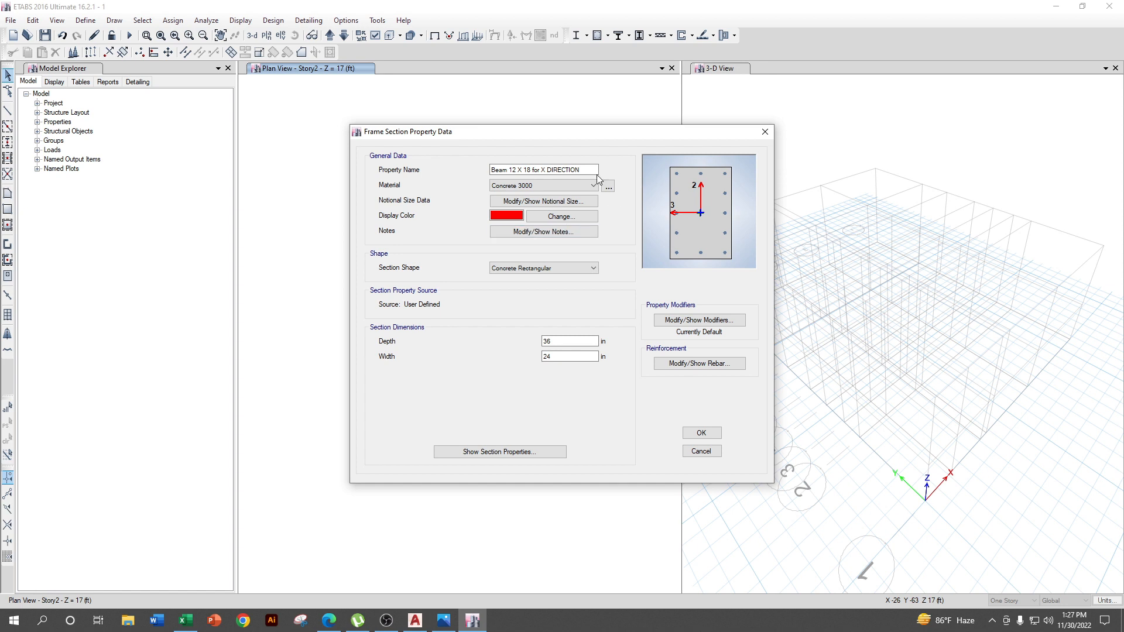
- Set the X-direction beam section's width to 12 in and depth to 18 in
{"action": "left_click", "coordinate": [577, 357]}
{"action": "key", "text": "BackSpace"}
{"action": "key", "text": "BackSpace"}
{"action": "type", "text": "12"}
{"action": "double_click", "coordinate": [567, 341]}
{"action": "type", "text": "18"}
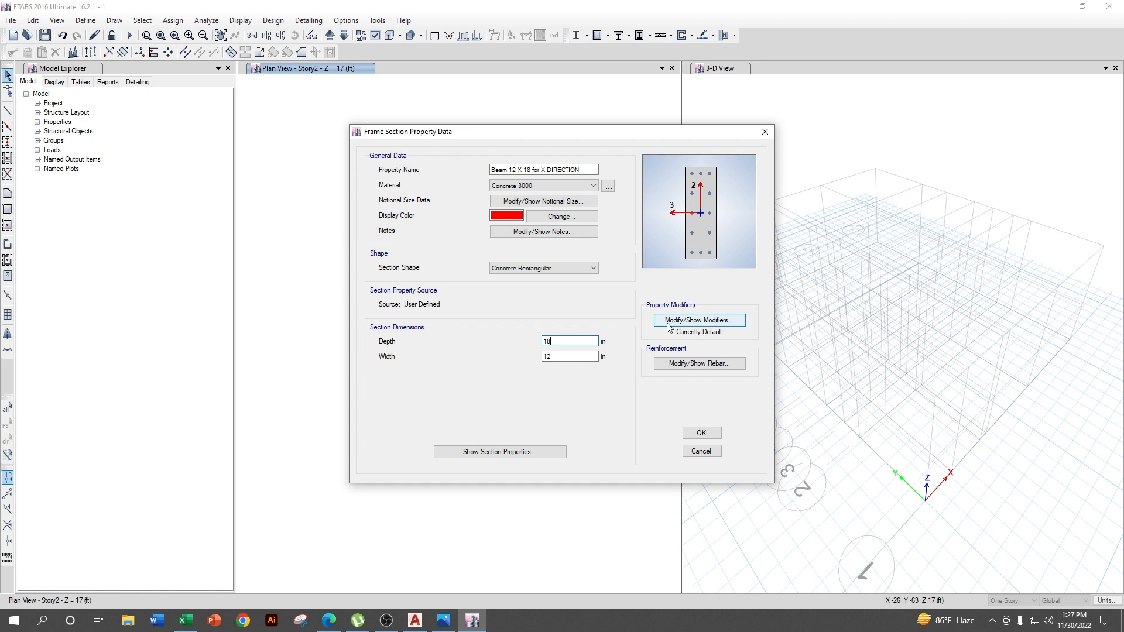
- Set the beam's stiffness modifiers for moment of inertia about the 2 and 3 axes to 0.35
{"action": "left_click", "coordinate": [699, 320]}
{"action": "double_click", "coordinate": [595, 283]}
{"action": "type", "text": ".35"}
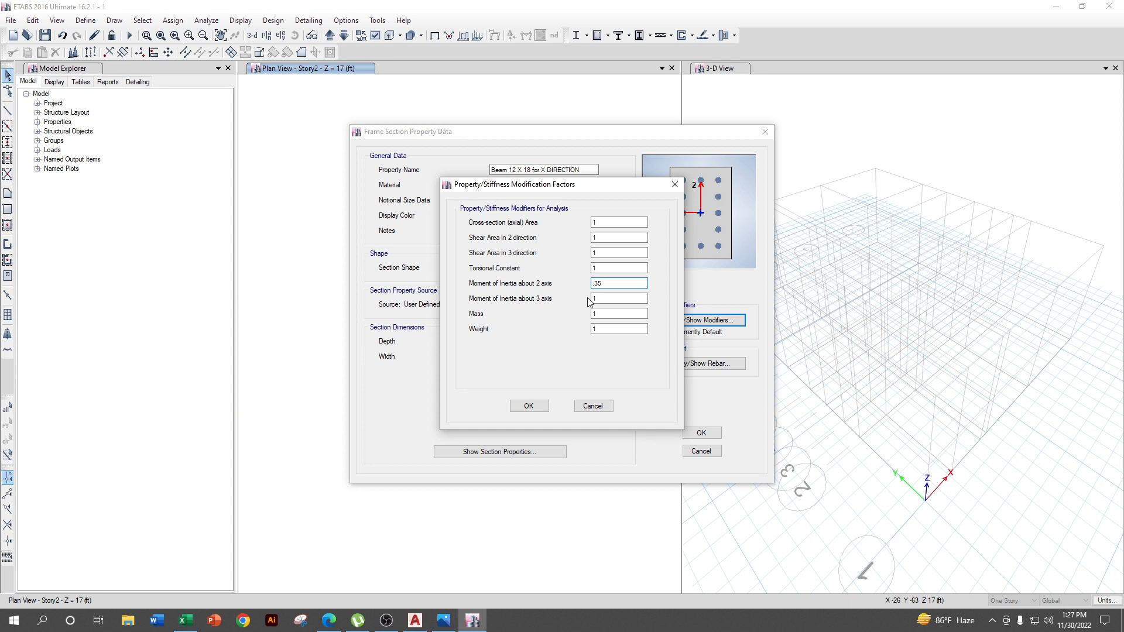
{"action": "double_click", "coordinate": [594, 298]}
{"action": "type", "text": ".35"}
{"action": "left_click", "coordinate": [544, 406]}
- Set the beam's reinforcement to M3 Design Only (Beam) with Rebar 60 for longitudinal and confinement bars, and accept the section
{"action": "left_click", "coordinate": [694, 359]}
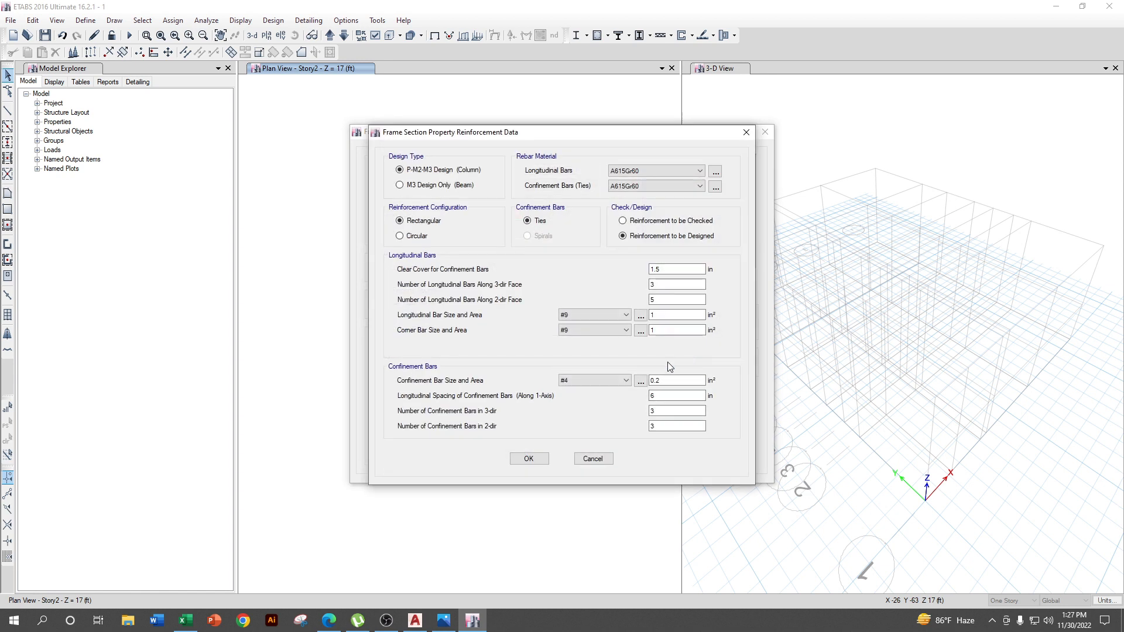
{"action": "left_click", "coordinate": [443, 187]}
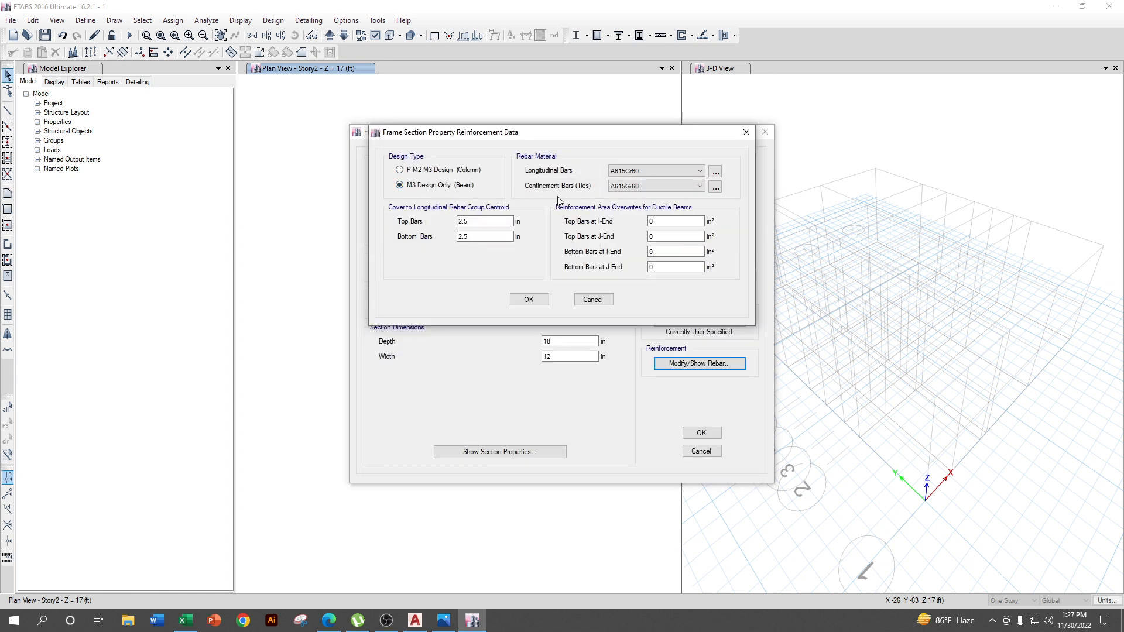
{"action": "left_click", "coordinate": [691, 173]}
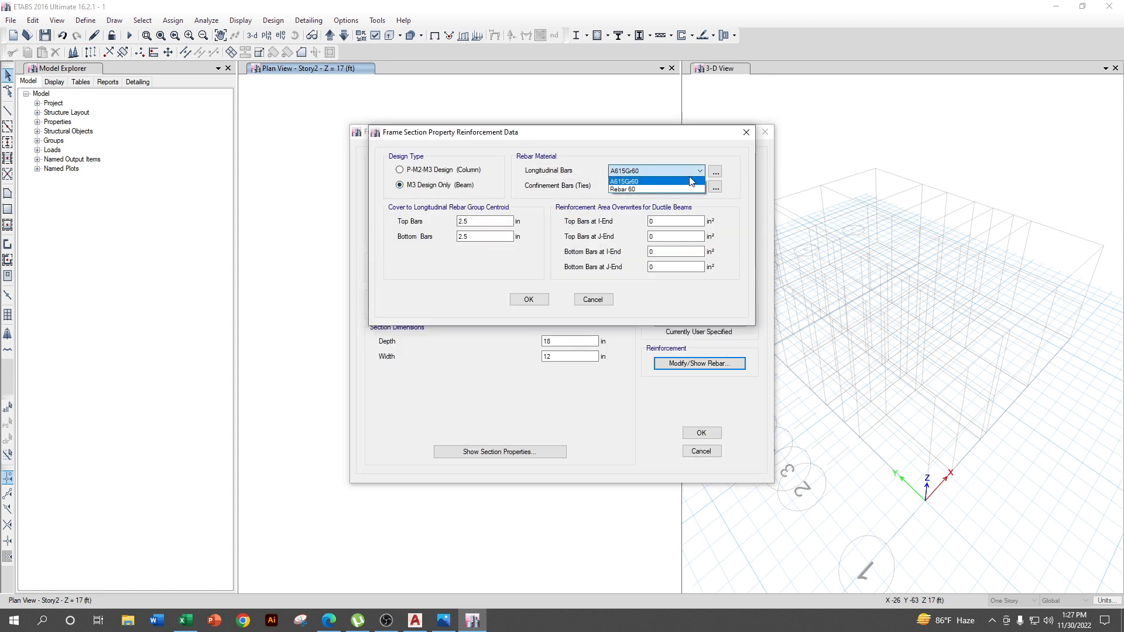
{"action": "left_click", "coordinate": [643, 190]}
{"action": "left_click", "coordinate": [651, 186]}
{"action": "left_click", "coordinate": [639, 205]}
{"action": "left_click", "coordinate": [528, 299]}
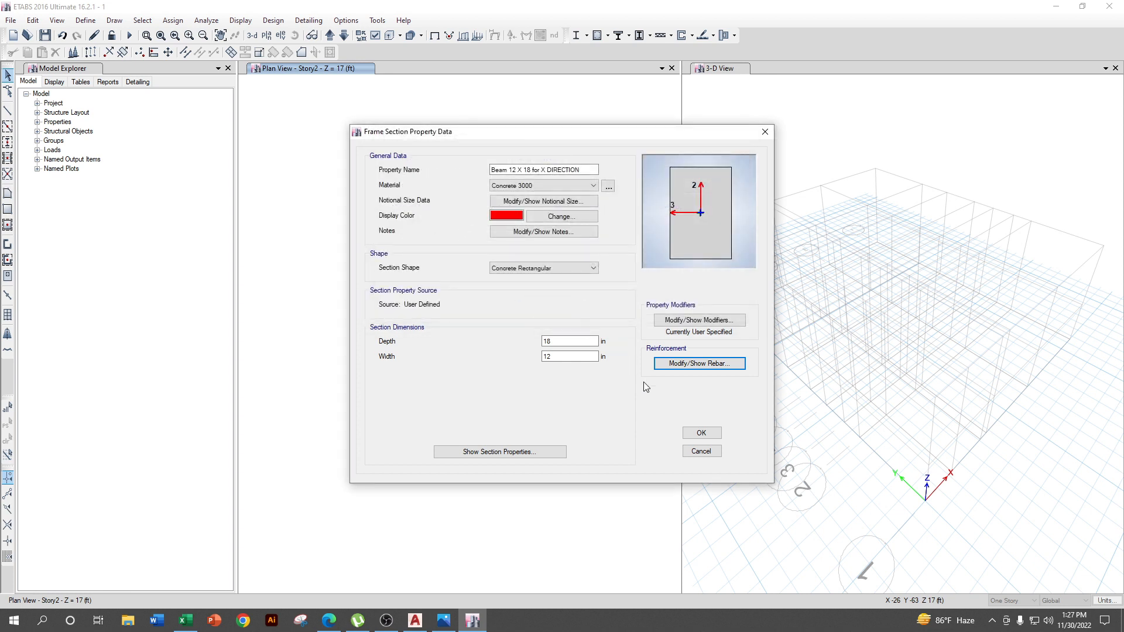
{"action": "left_click", "coordinate": [702, 433]}
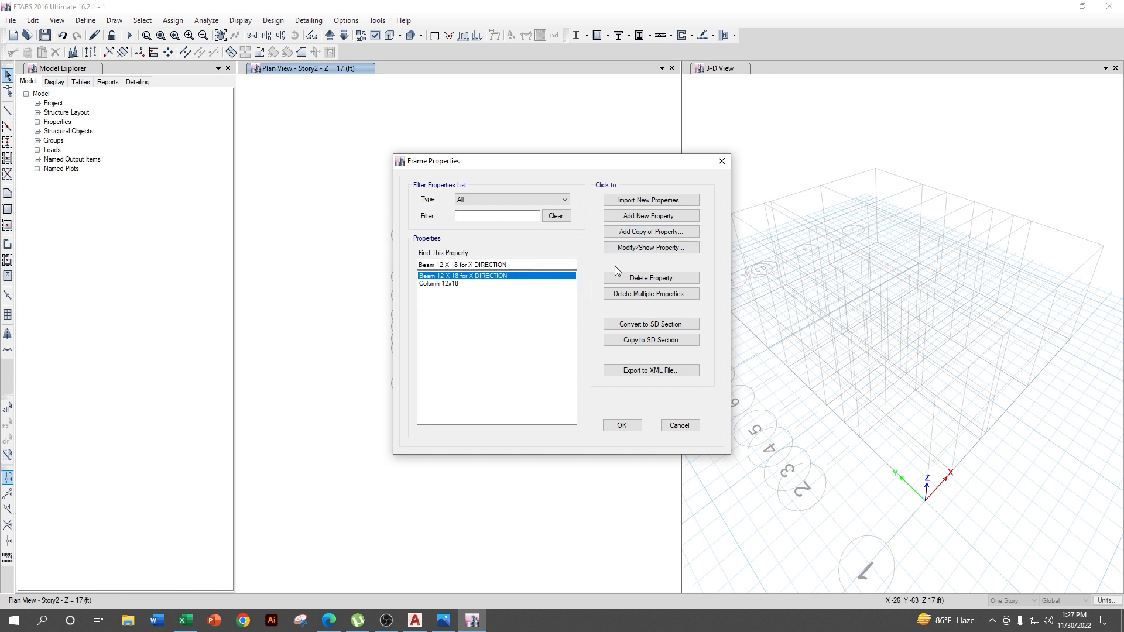
- Add a copy of the X-direction beam section named Beam 12 by 18 for Y direction
{"action": "left_click", "coordinate": [638, 232]}
{"action": "key", "text": "BackSpace"}
{"action": "type", "text": "by 18 for Y direction"}
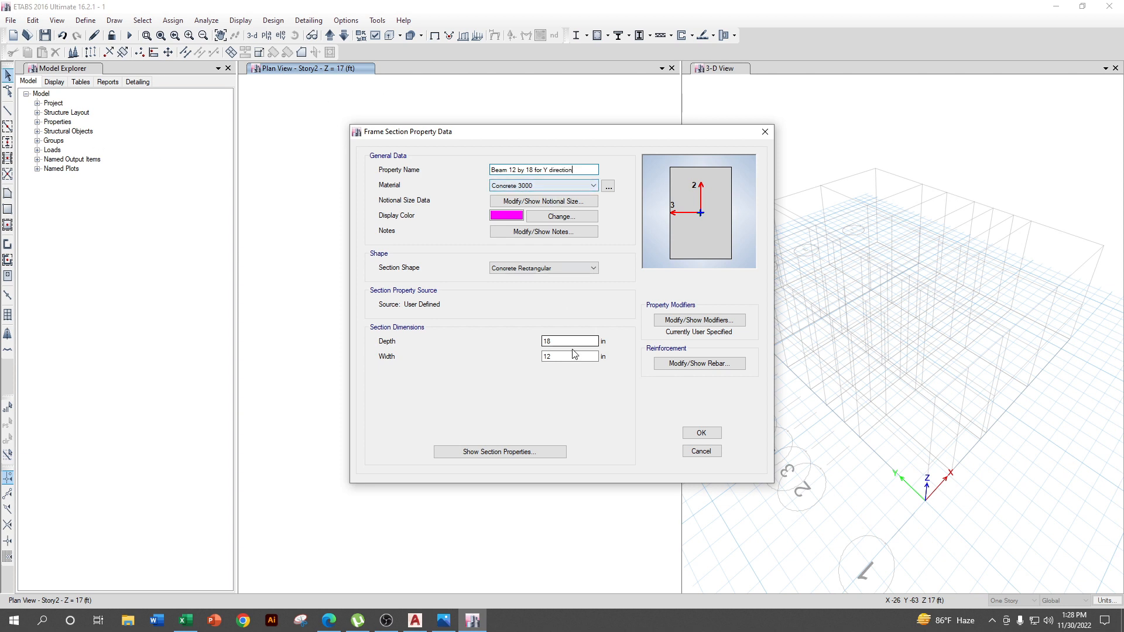
{"action": "left_click", "coordinate": [716, 437]}
- Rename the X-direction beam section to Beam 12 by 18 for X DIRECTION, accept the frame properties and save the model
{"action": "left_click", "coordinate": [458, 284]}
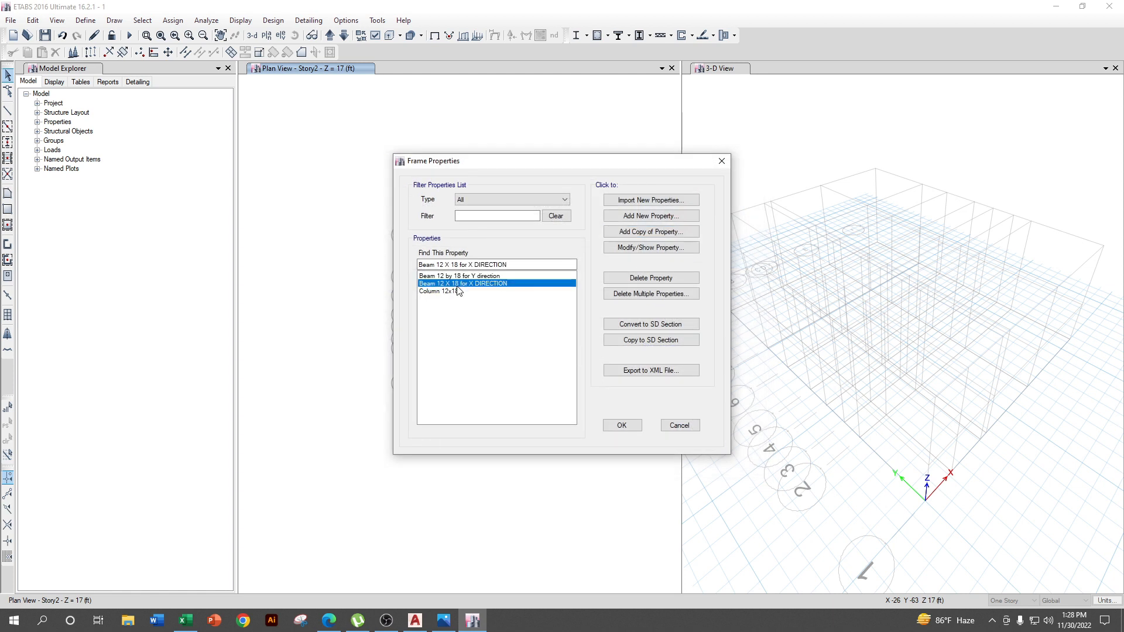
{"action": "left_click", "coordinate": [651, 248]}
{"action": "left_click", "coordinate": [528, 171]}
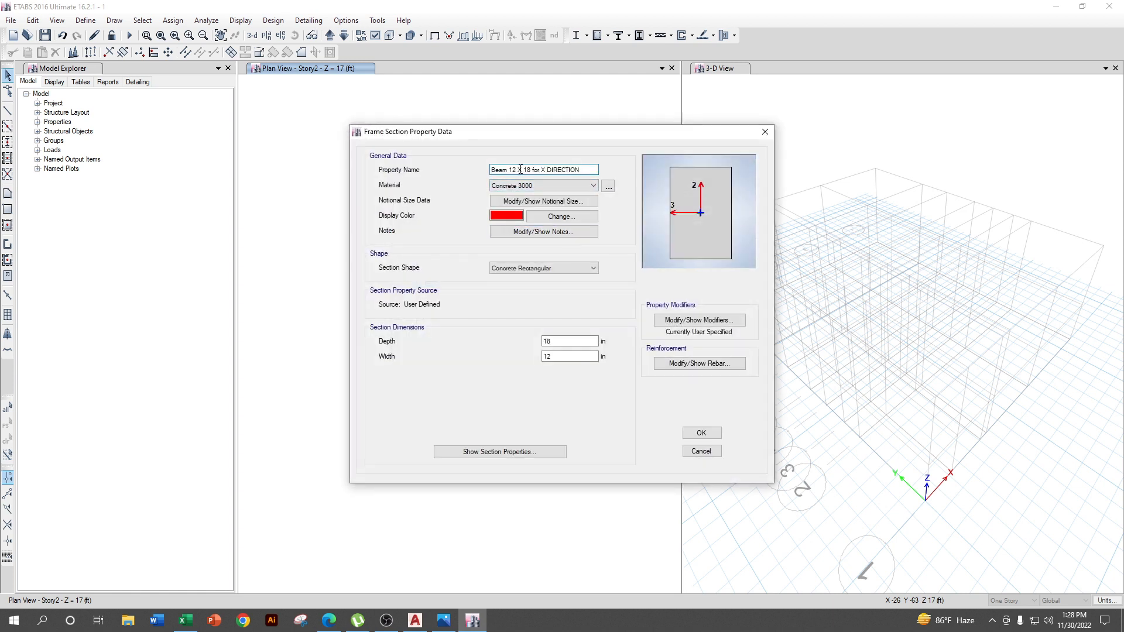
{"action": "key", "text": "BackSpace"}
{"action": "type", "text": "by"}
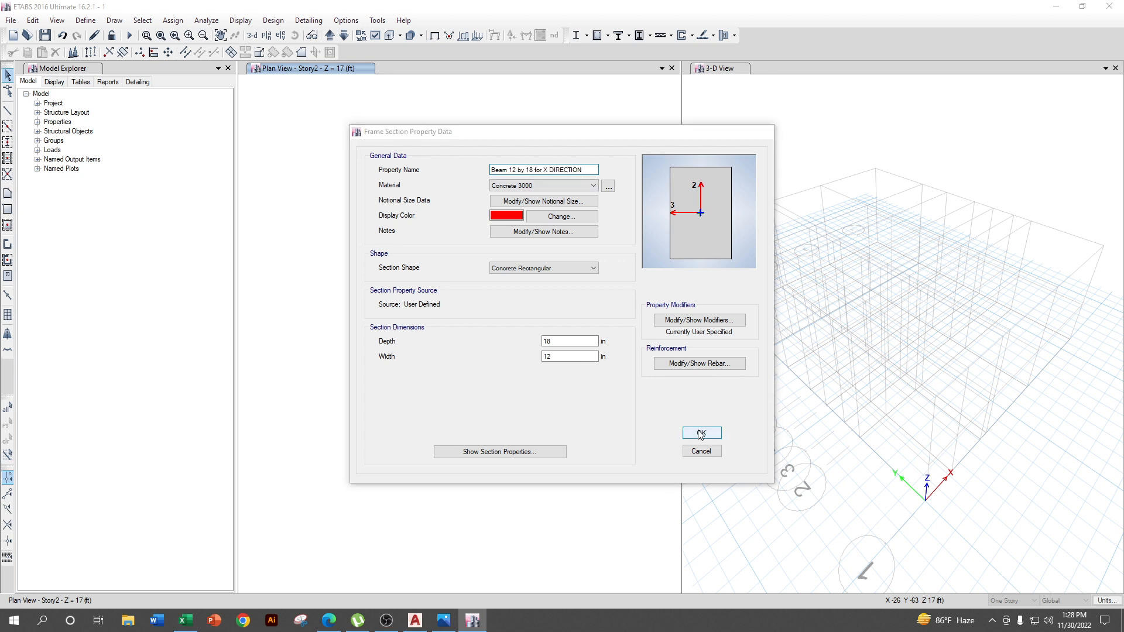
{"action": "left_click", "coordinate": [702, 433]}
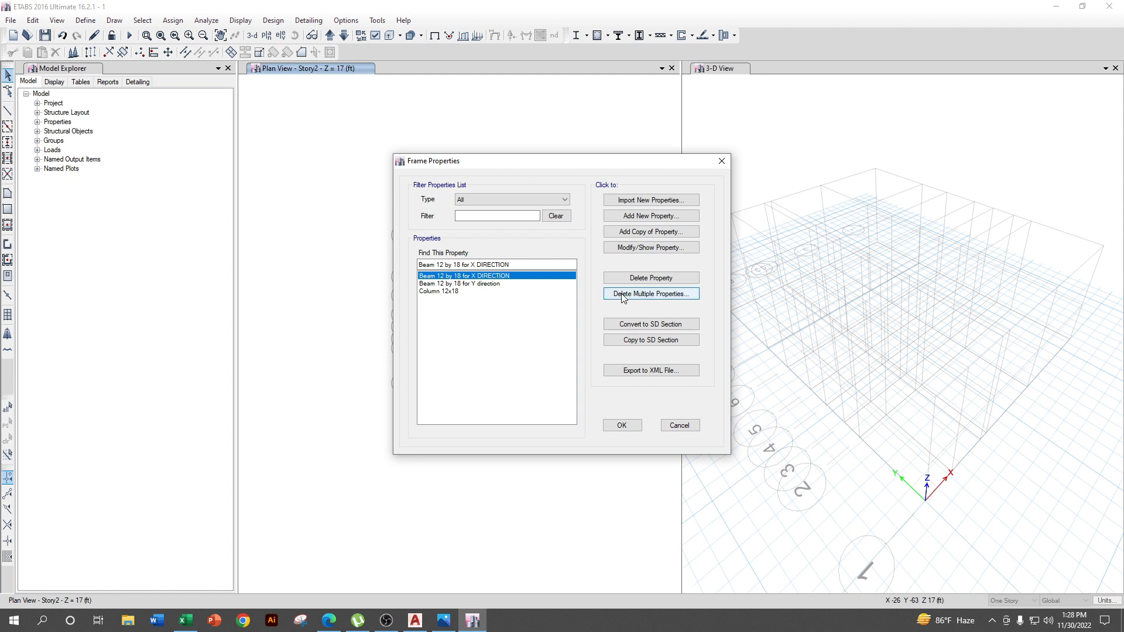
{"action": "left_click", "coordinate": [636, 428]}
{"action": "left_click", "coordinate": [46, 36]}
- Add a new slab section property named slab 6 inch with Concrete 3000 as its material
{"action": "left_click", "coordinate": [86, 21]}
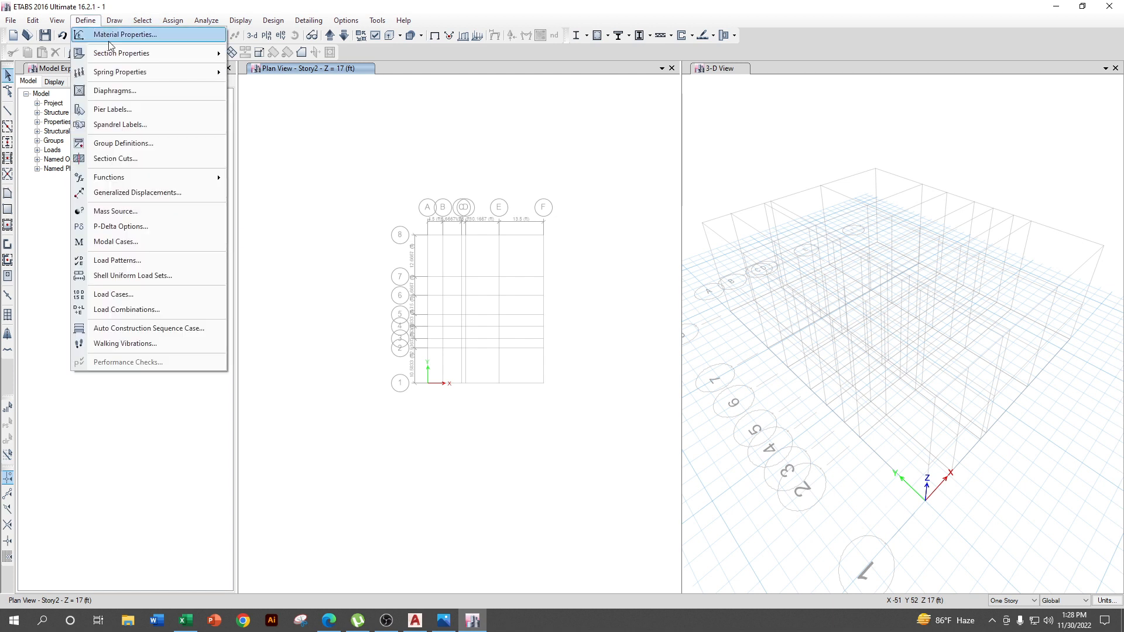
{"action": "mouse_move", "coordinate": [115, 59]}
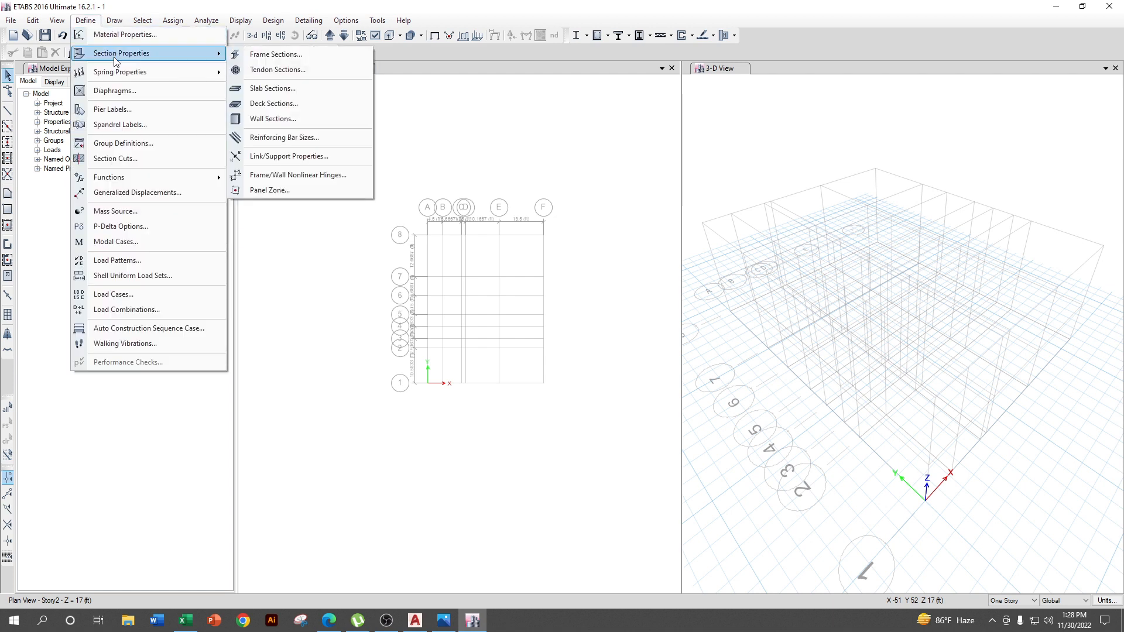
{"action": "left_click", "coordinate": [297, 88]}
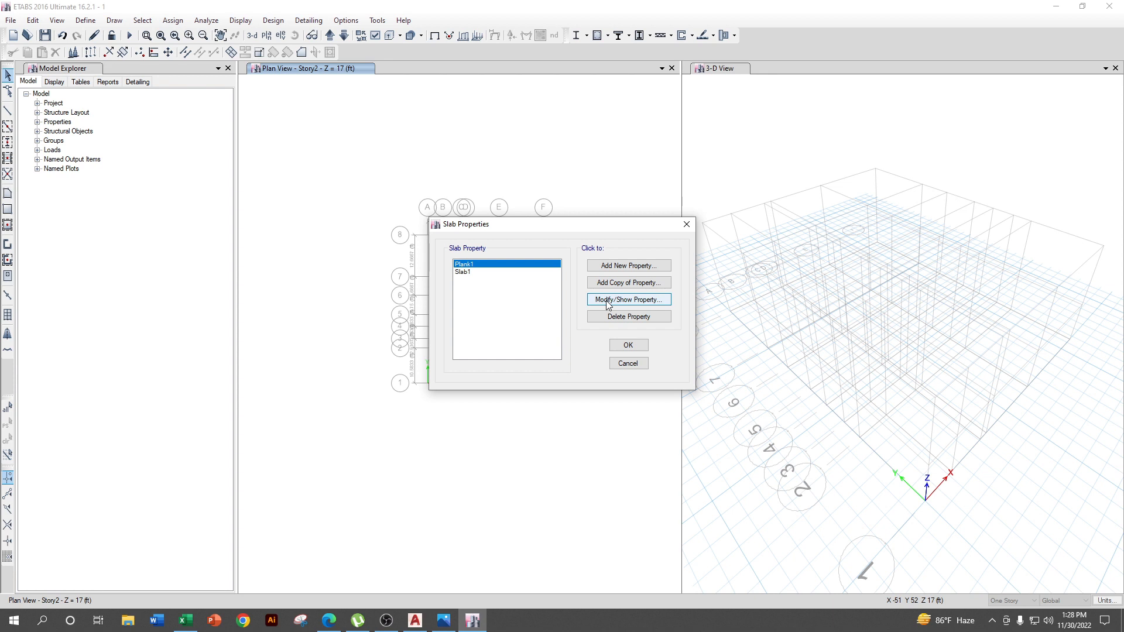
{"action": "left_click", "coordinate": [626, 266]}
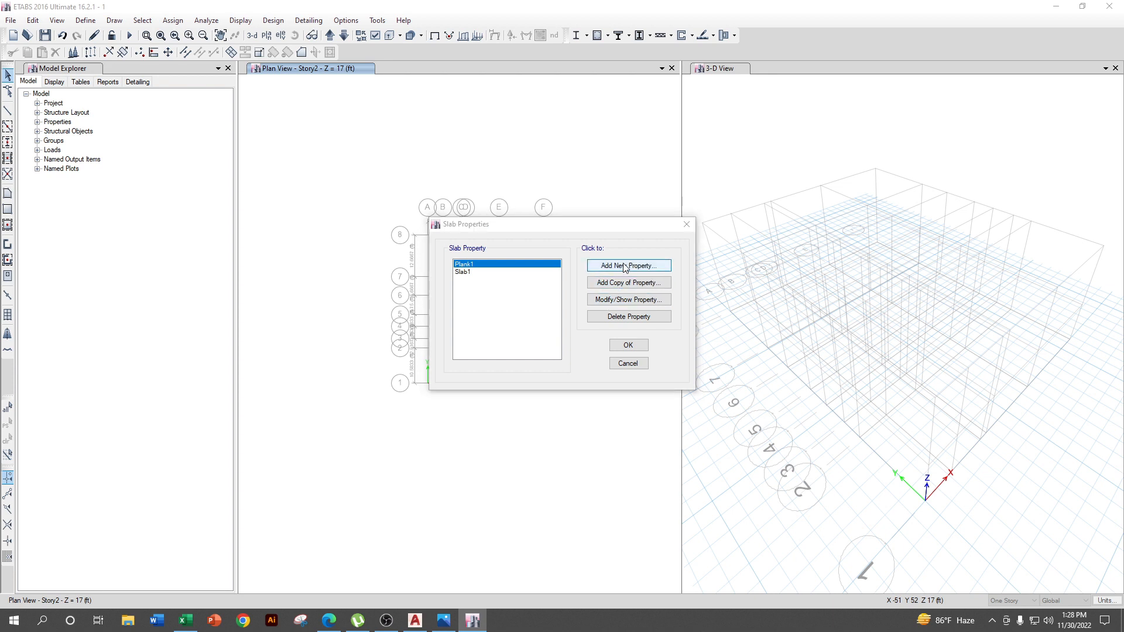
{"action": "double_click", "coordinate": [567, 182]}
{"action": "type", "text": "slab 6 inch"}
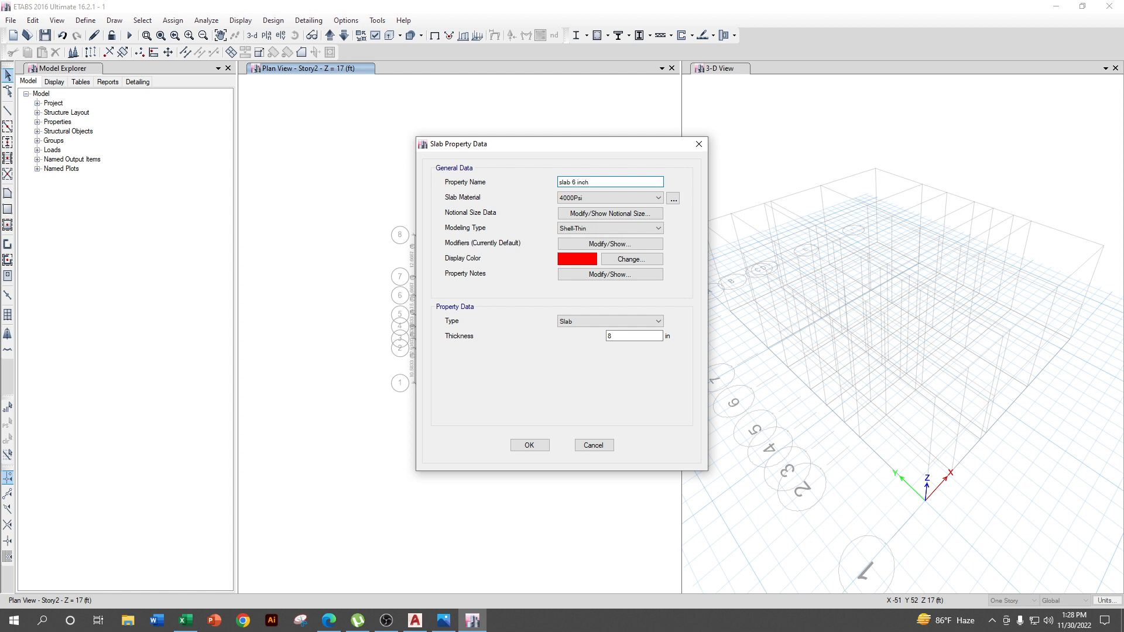
{"action": "left_click", "coordinate": [610, 201]}
{"action": "left_click", "coordinate": [581, 239]}
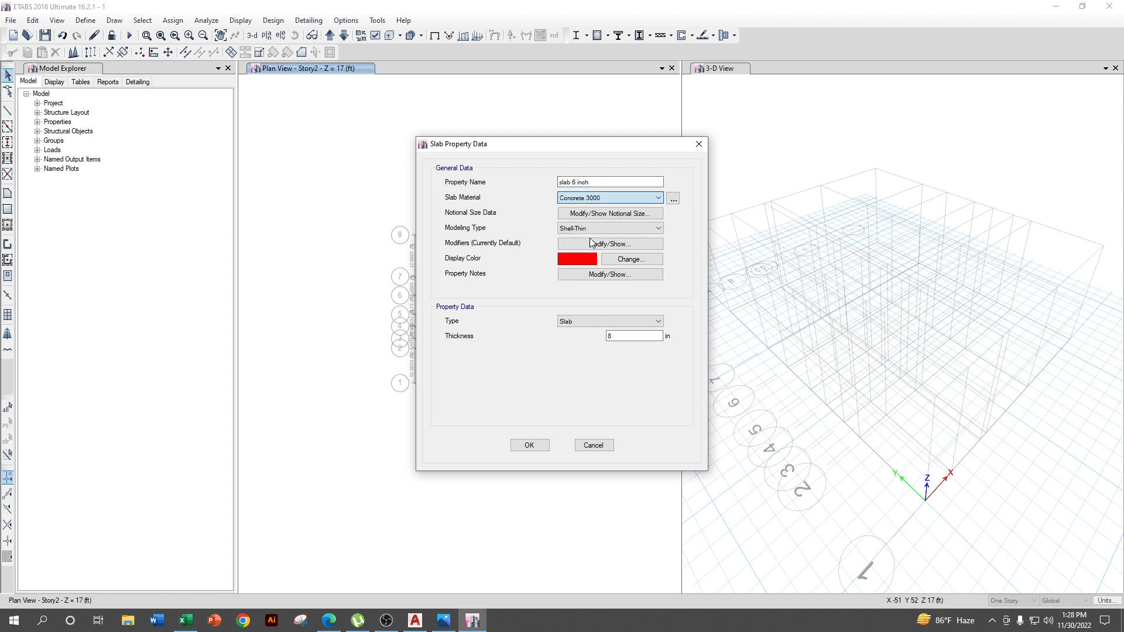
- Set the slab to Membrane with a 6 in thickness, name it slab 6 inch two way, and accept it
{"action": "left_click", "coordinate": [588, 229]}
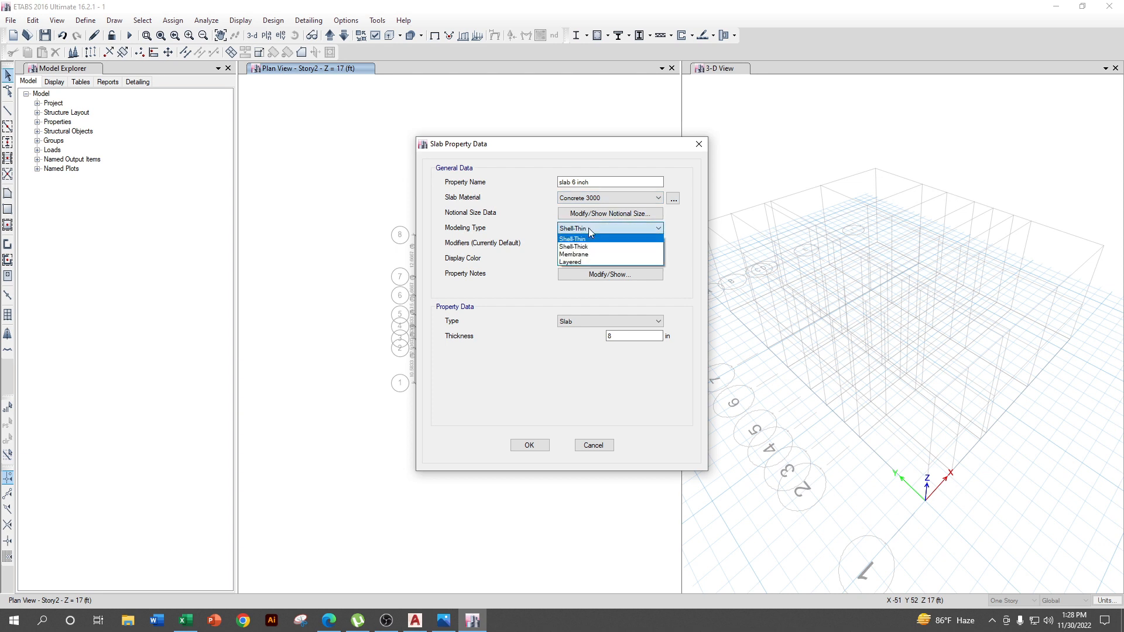
{"action": "left_click", "coordinate": [589, 254]}
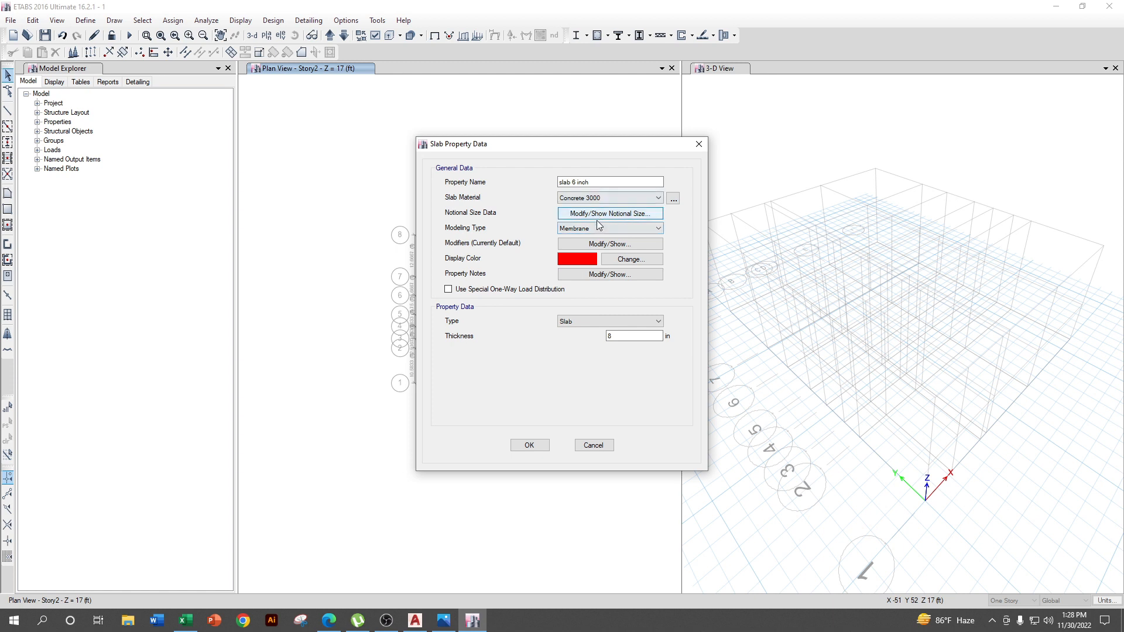
{"action": "double_click", "coordinate": [616, 337]}
{"action": "type", "text": "6"}
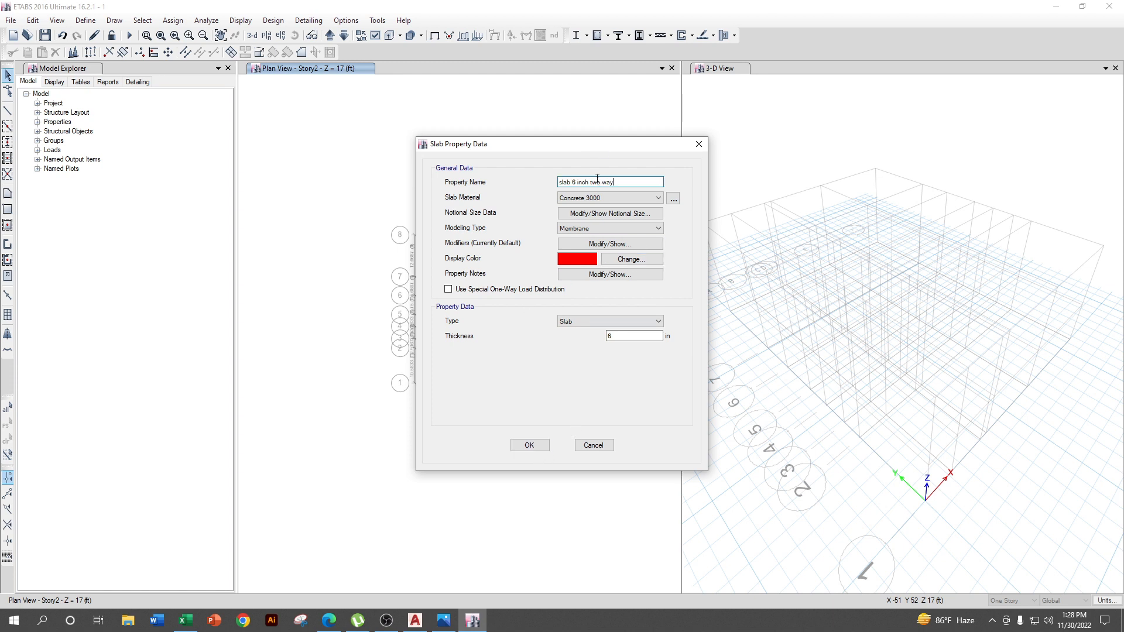
{"action": "left_click", "coordinate": [529, 445]}
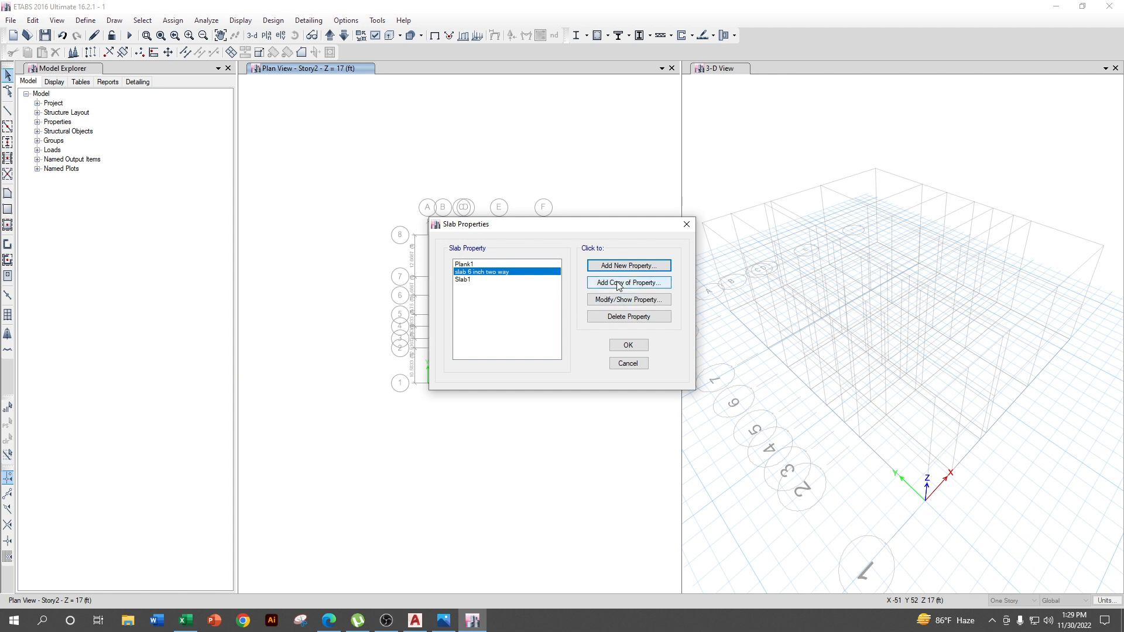
- Add a slab property named slab 6 inch one way with special one-way load distribution enabled
{"action": "left_click", "coordinate": [629, 265]}
{"action": "type", "text": "slab 6 inch one way"}
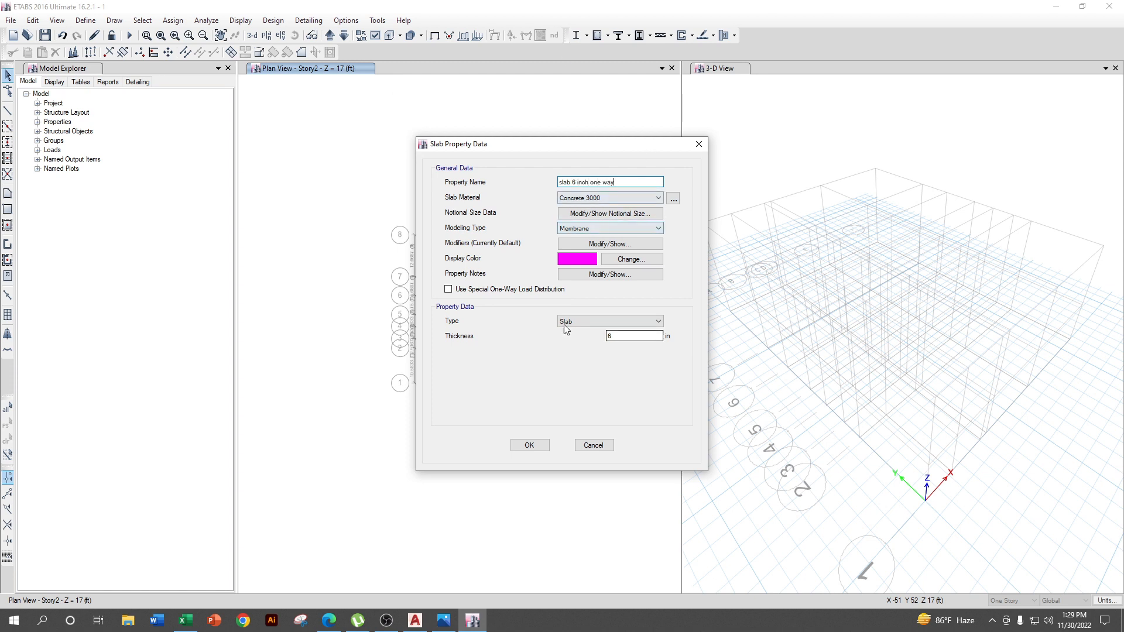
{"action": "left_click", "coordinate": [464, 292]}
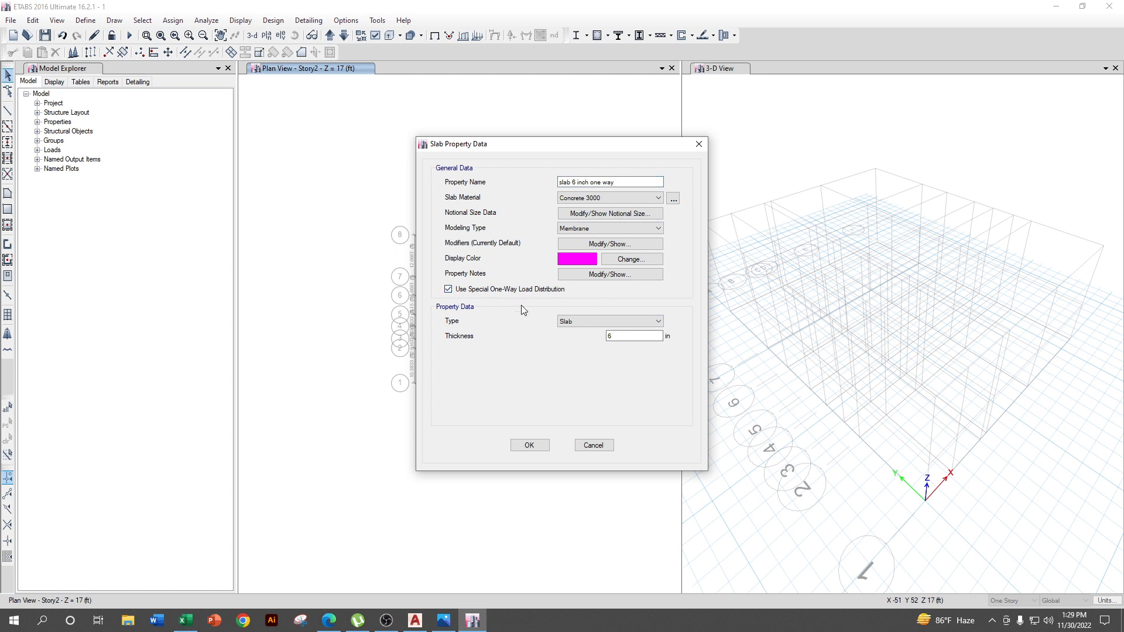
{"action": "left_click", "coordinate": [539, 449]}
- Delete the default Slab1 and Plank1 slab properties
{"action": "left_click", "coordinate": [465, 287]}
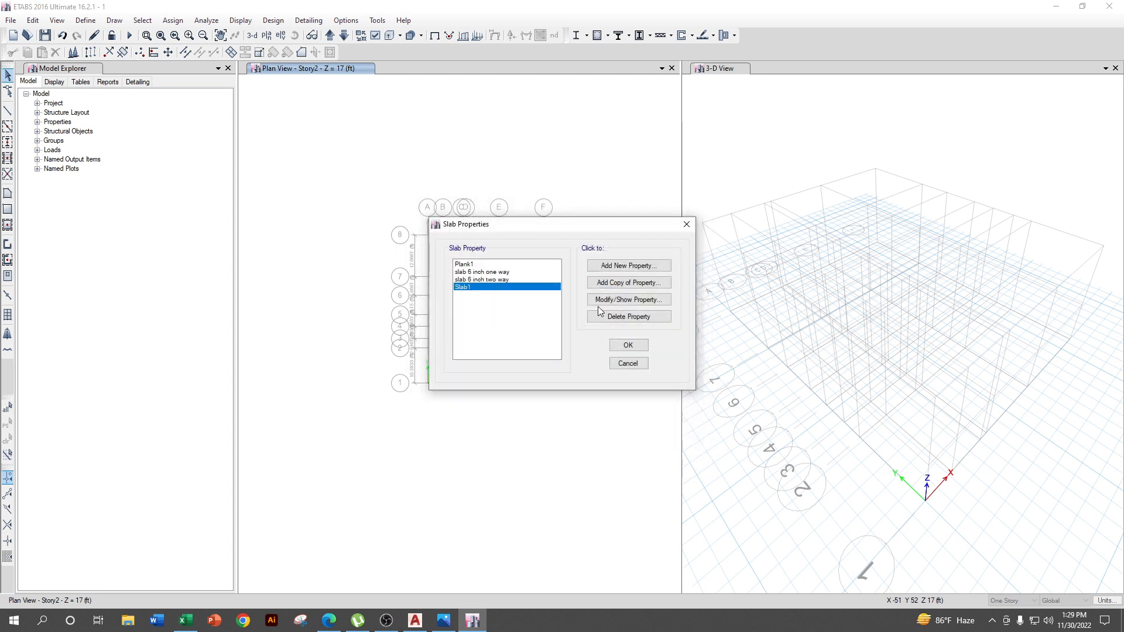
{"action": "left_click", "coordinate": [625, 316]}
{"action": "left_click", "coordinate": [575, 350]}
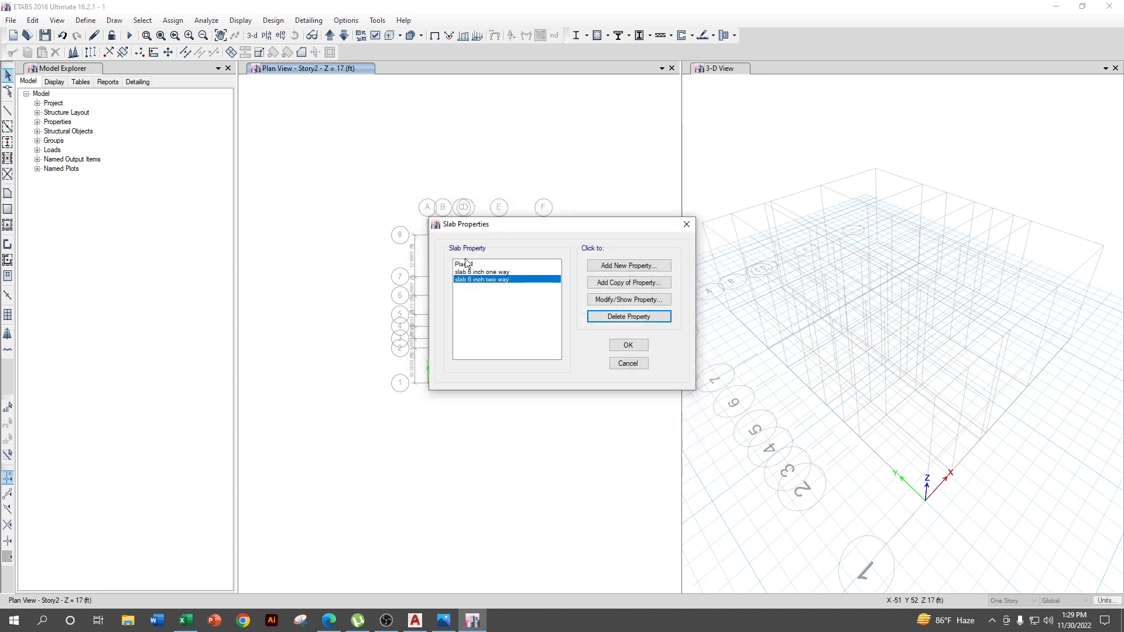
{"action": "left_click", "coordinate": [466, 264]}
{"action": "left_click", "coordinate": [628, 317]}
{"action": "left_click", "coordinate": [575, 351]}
- Add a slab property named landing slab 6 inch with Concrete 3000 as its material
{"action": "left_click", "coordinate": [494, 271]}
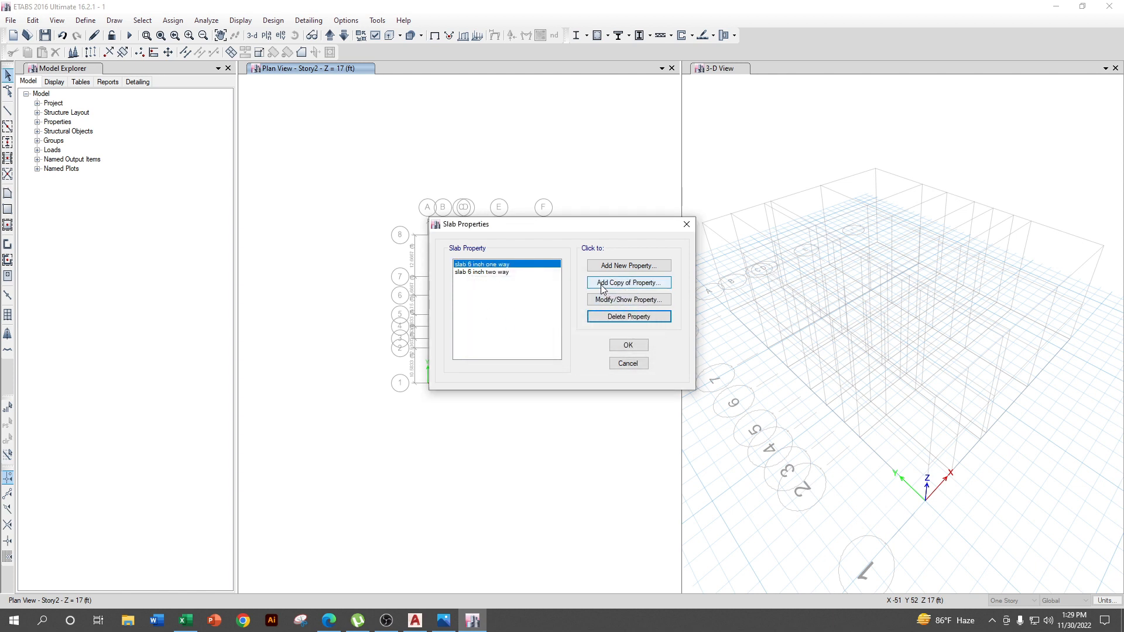
{"action": "double_click", "coordinate": [587, 182]}
{"action": "key", "text": "BackSpace"}
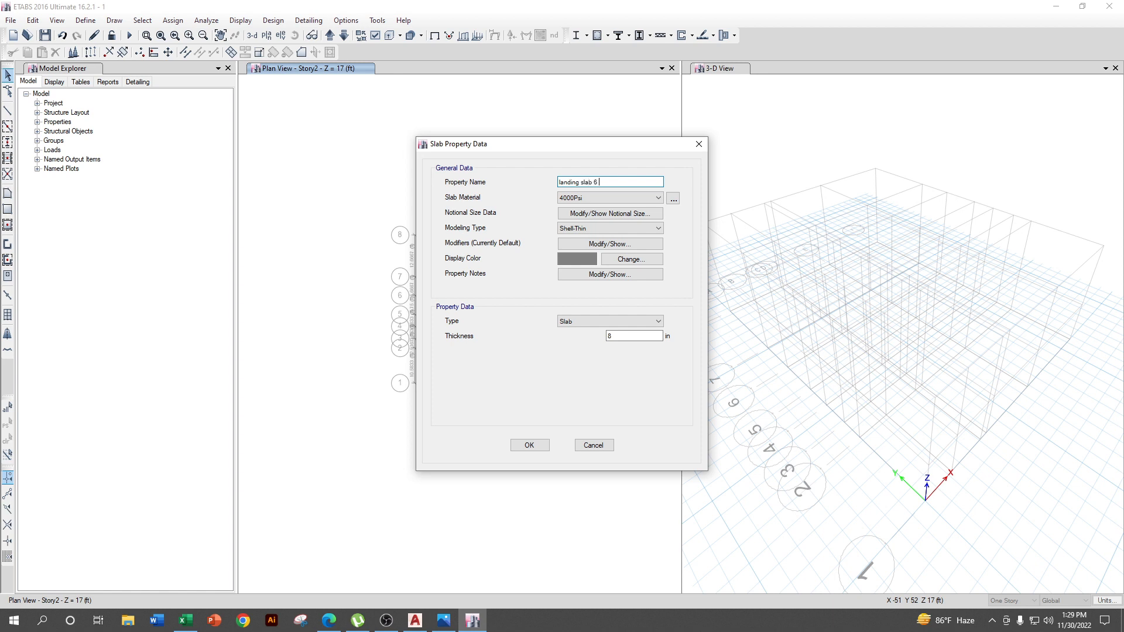
{"action": "left_click", "coordinate": [559, 200]}
{"action": "left_click", "coordinate": [620, 232]}
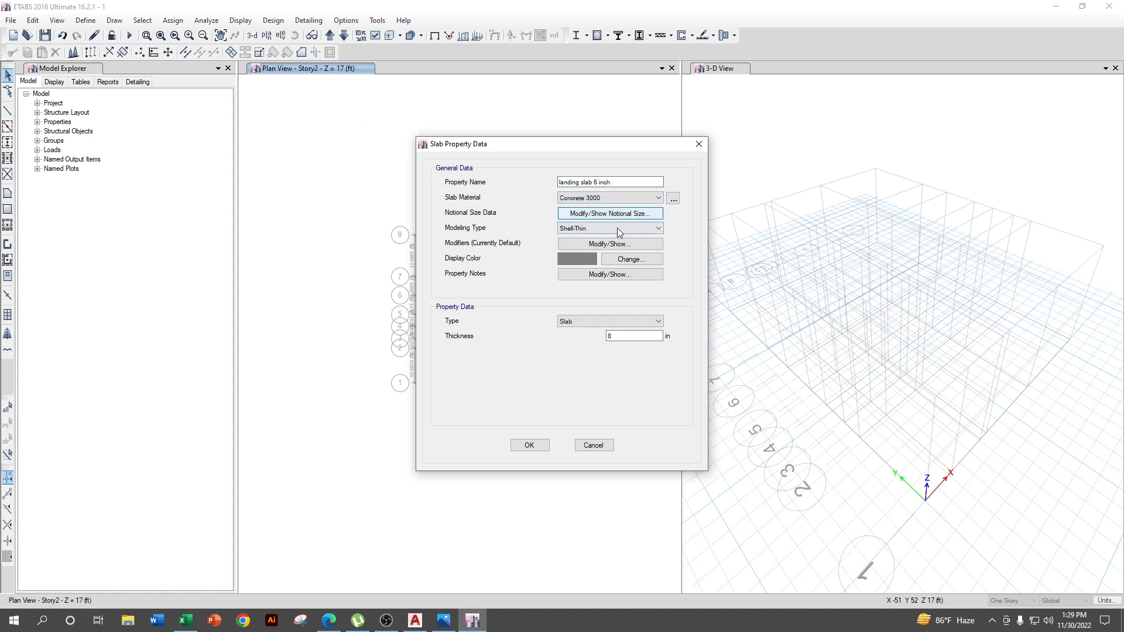
- Set the landing slab to Membrane with special one-way load distribution and a 6 in thickness, and accept it
{"action": "left_click", "coordinate": [616, 227]}
{"action": "left_click", "coordinate": [586, 255]}
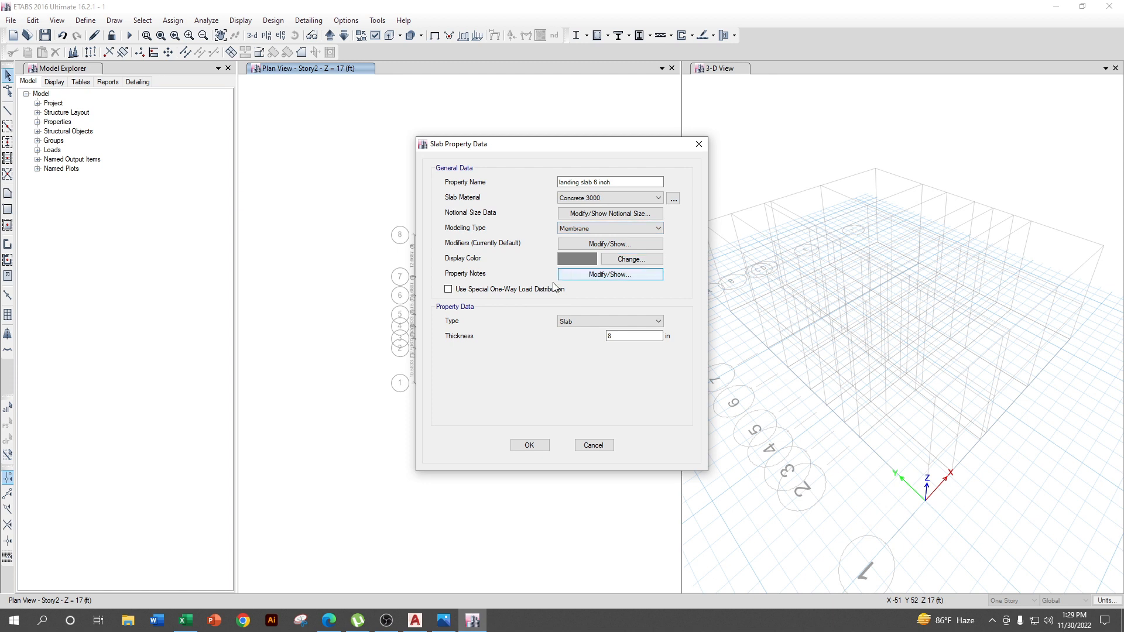
{"action": "left_click", "coordinate": [530, 290]}
{"action": "double_click", "coordinate": [622, 335]}
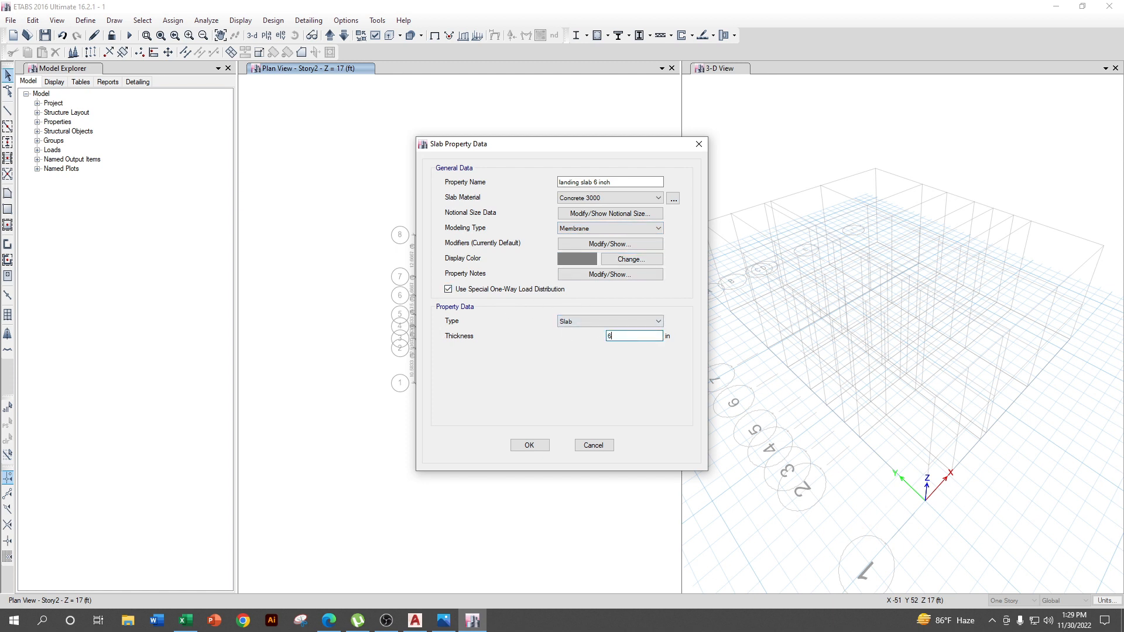
{"action": "left_click", "coordinate": [518, 446]}
- Add a slab property named waist slab 6 inch with Concrete 3000 as its material
{"action": "left_click", "coordinate": [614, 266]}
{"action": "double_click", "coordinate": [598, 186]}
{"action": "key", "text": "BackSpace"}
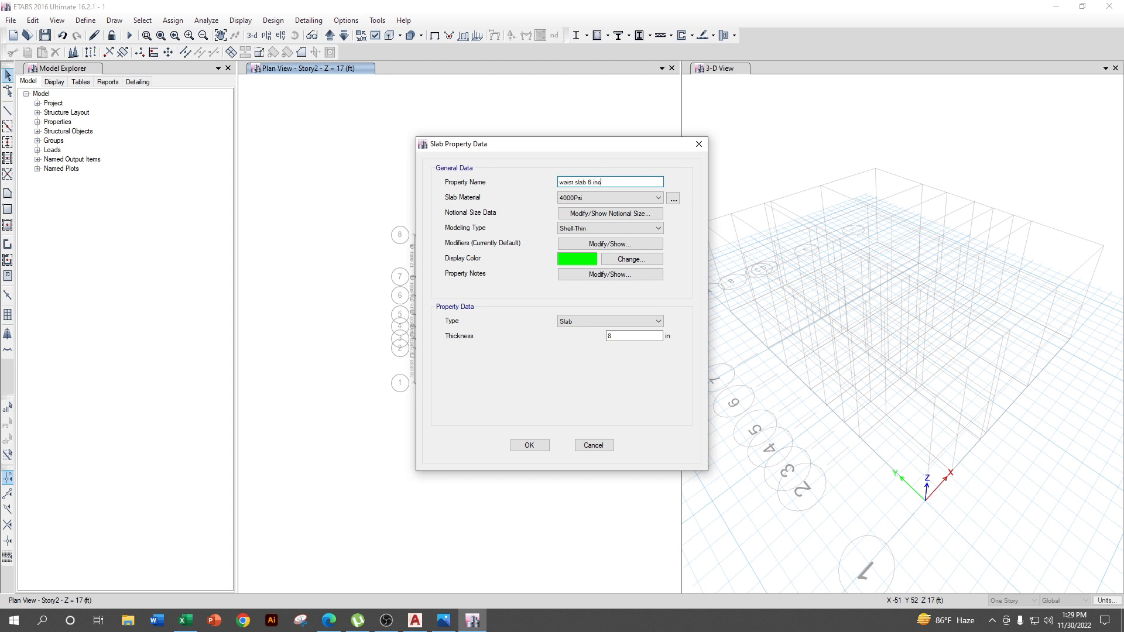
{"action": "left_click", "coordinate": [586, 198]}
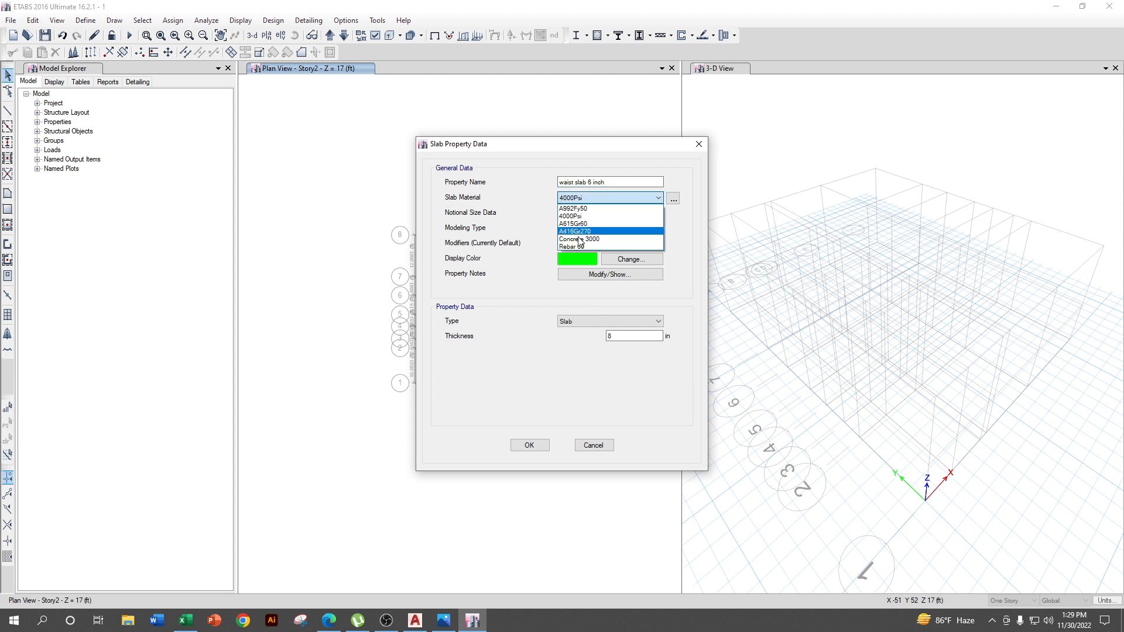
{"action": "left_click", "coordinate": [583, 245]}
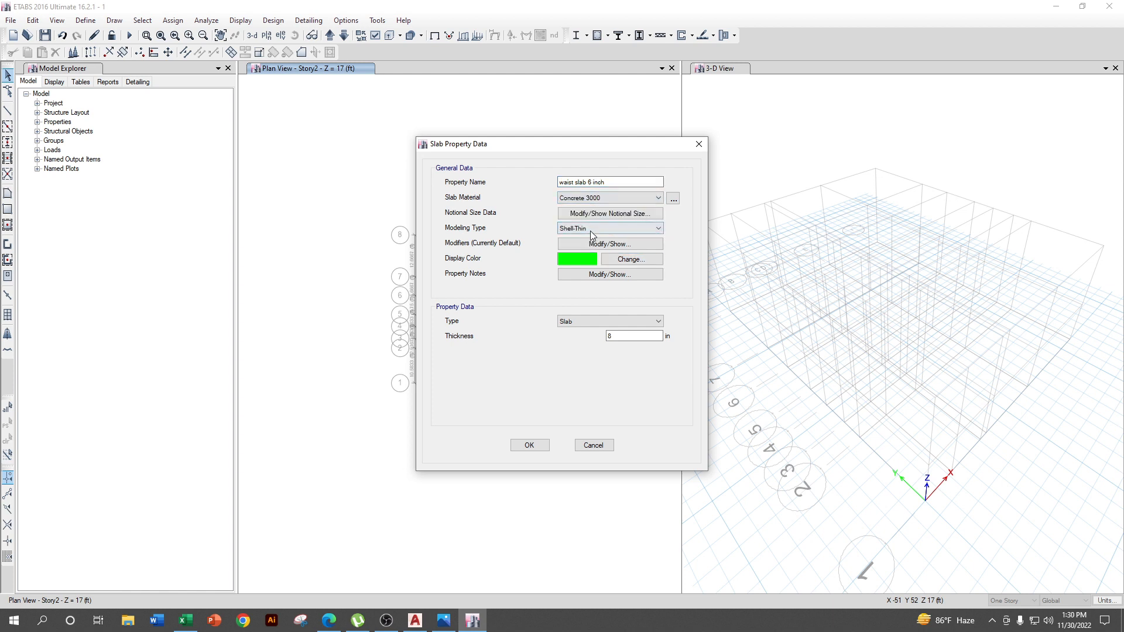
- Set the waist slab to Membrane with special one-way load distribution and a 9 in thickness, and accept it
{"action": "left_click", "coordinate": [590, 229]}
{"action": "left_click", "coordinate": [583, 255]}
{"action": "double_click", "coordinate": [640, 336]}
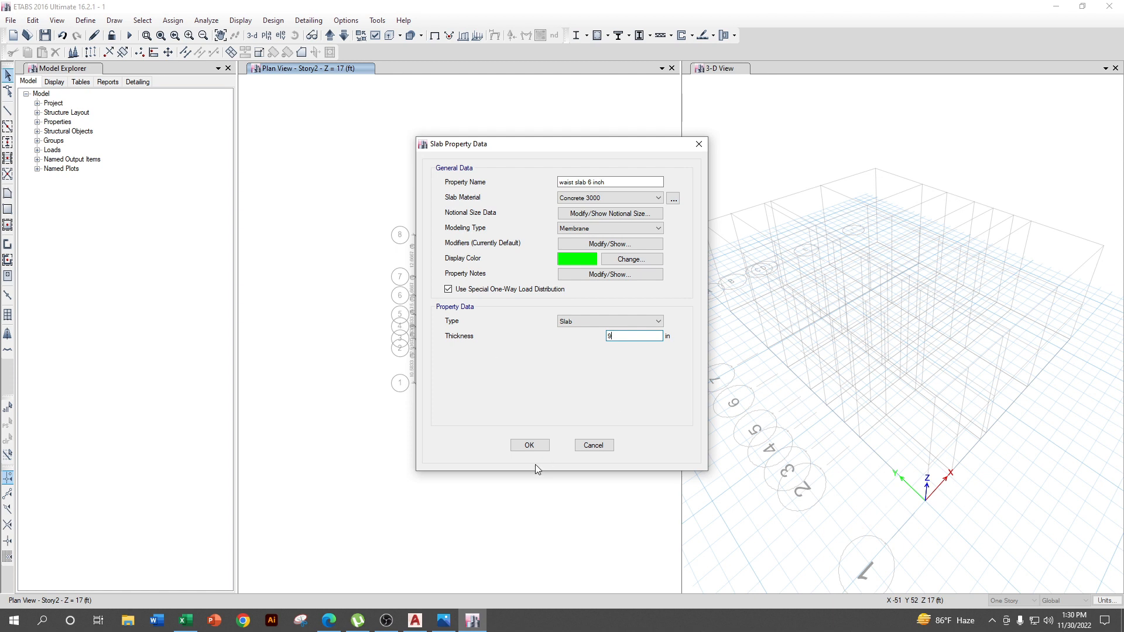
{"action": "left_click", "coordinate": [529, 446]}
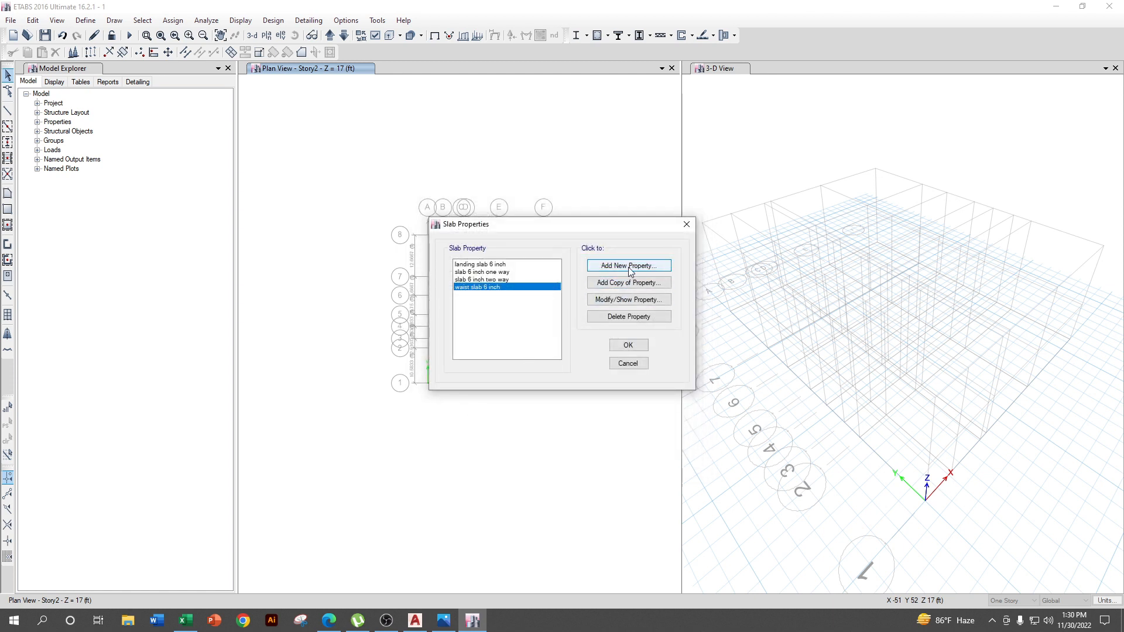
- Add a slab property named wt bottom slab 9 inch with Concrete 3000 as its material
{"action": "left_click", "coordinate": [652, 264]}
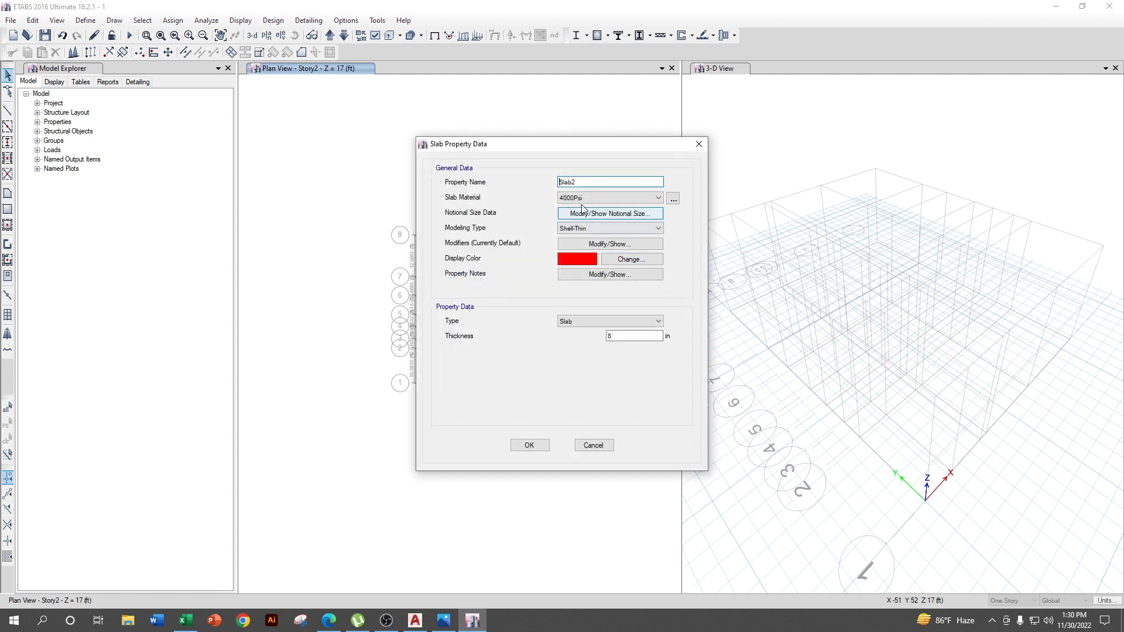
{"action": "type", "text": "wt bottom s"}
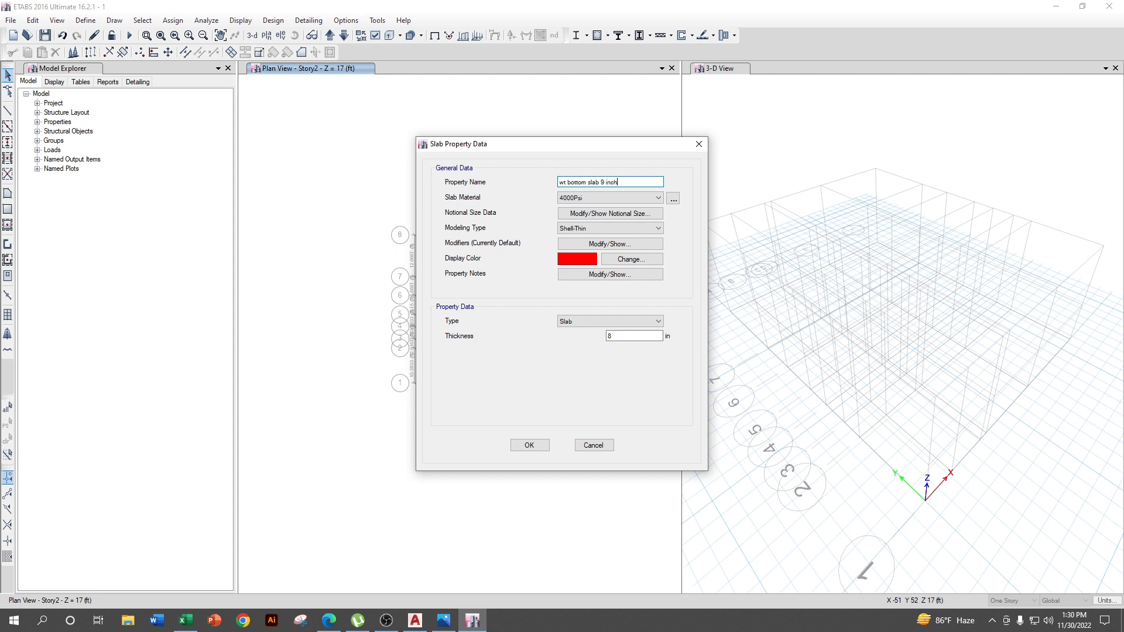
{"action": "left_click", "coordinate": [634, 203]}
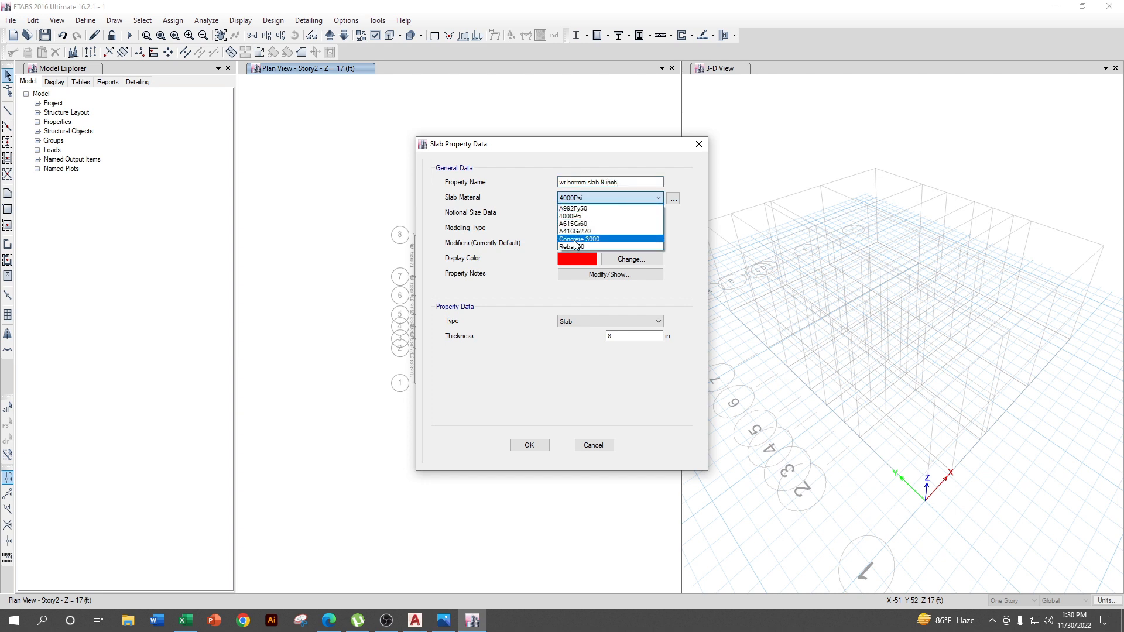
{"action": "left_click", "coordinate": [586, 240]}
- Set the wt bottom slab to Membrane with special one-way load distribution, adjust its thickness, and accept it
{"action": "left_click", "coordinate": [624, 228]}
{"action": "left_click", "coordinate": [589, 253]}
{"action": "left_click", "coordinate": [499, 291]}
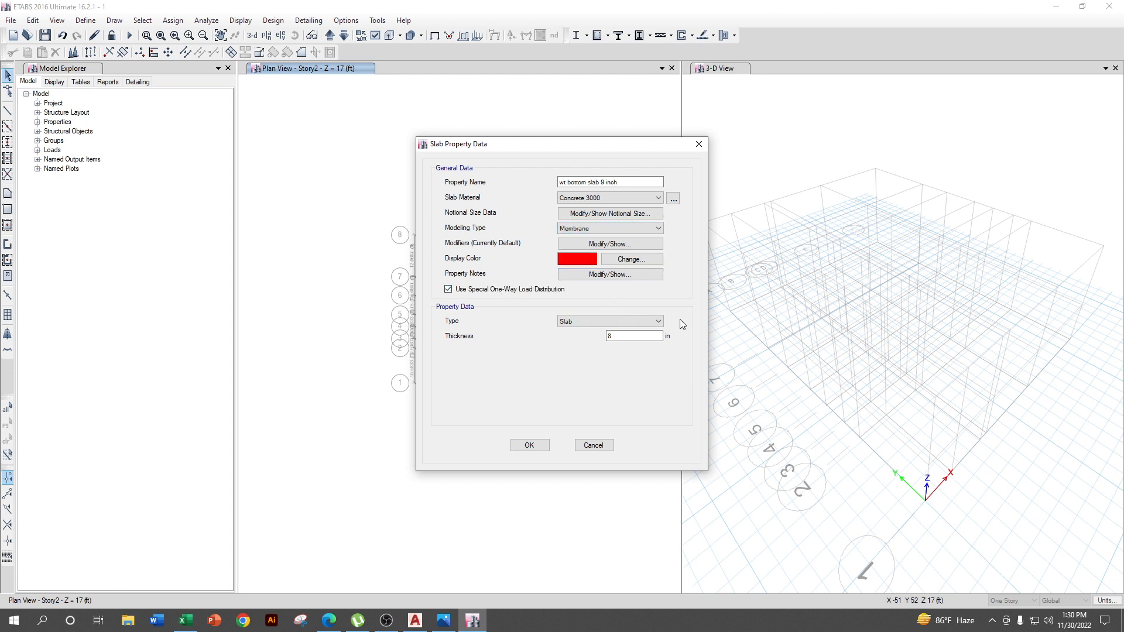
{"action": "left_click", "coordinate": [648, 336]}
{"action": "left_click", "coordinate": [528, 447]}
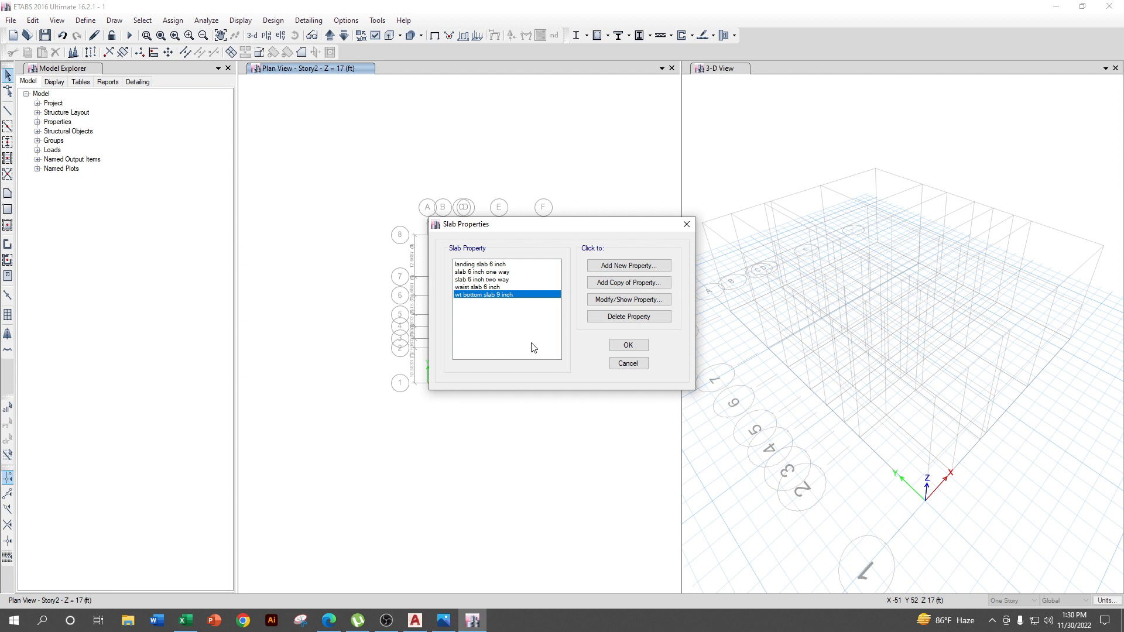
- Add a slab property named wt top slab 6 inch with Concrete 3000 as its material
{"action": "left_click", "coordinate": [630, 265]}
{"action": "double_click", "coordinate": [594, 182]}
{"action": "key", "text": "BackSpace"}
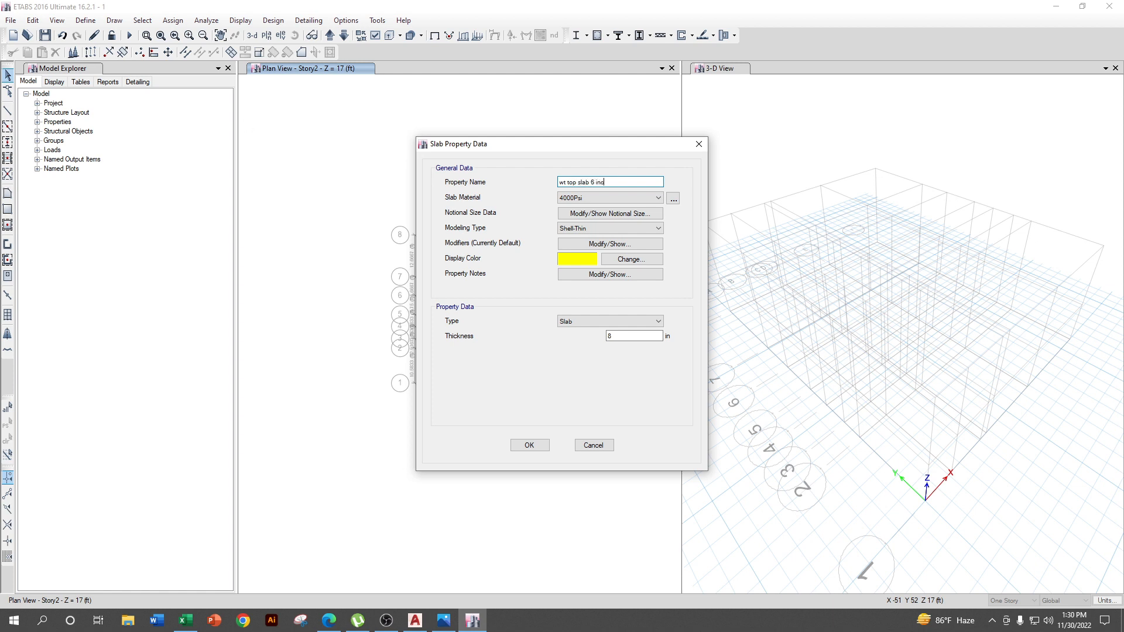
{"action": "left_click", "coordinate": [602, 197]}
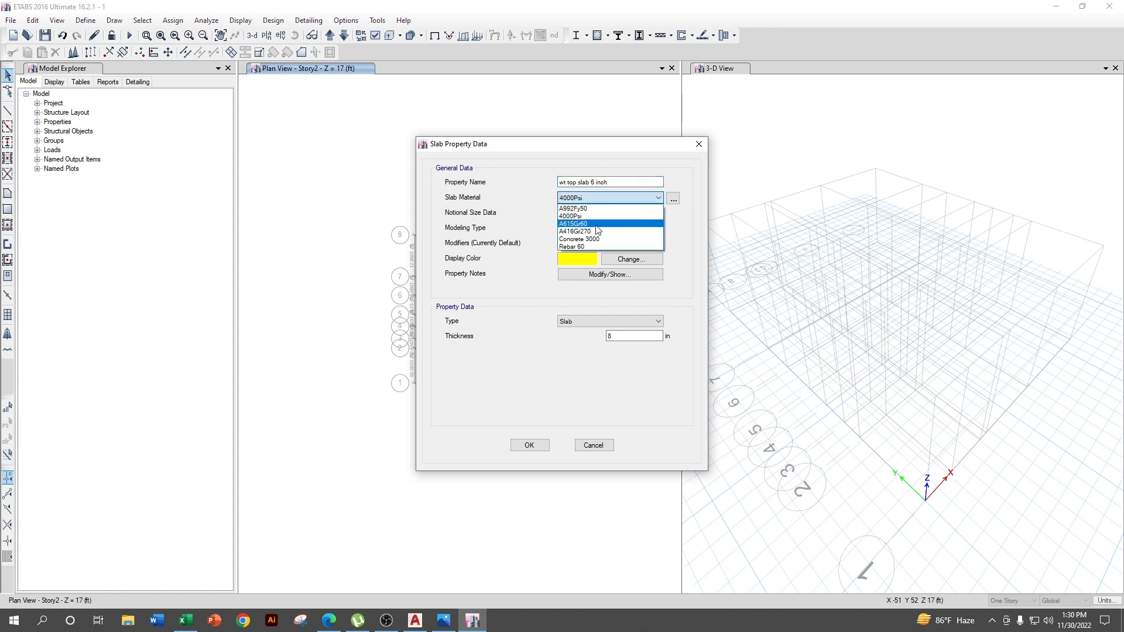
{"action": "left_click", "coordinate": [603, 242]}
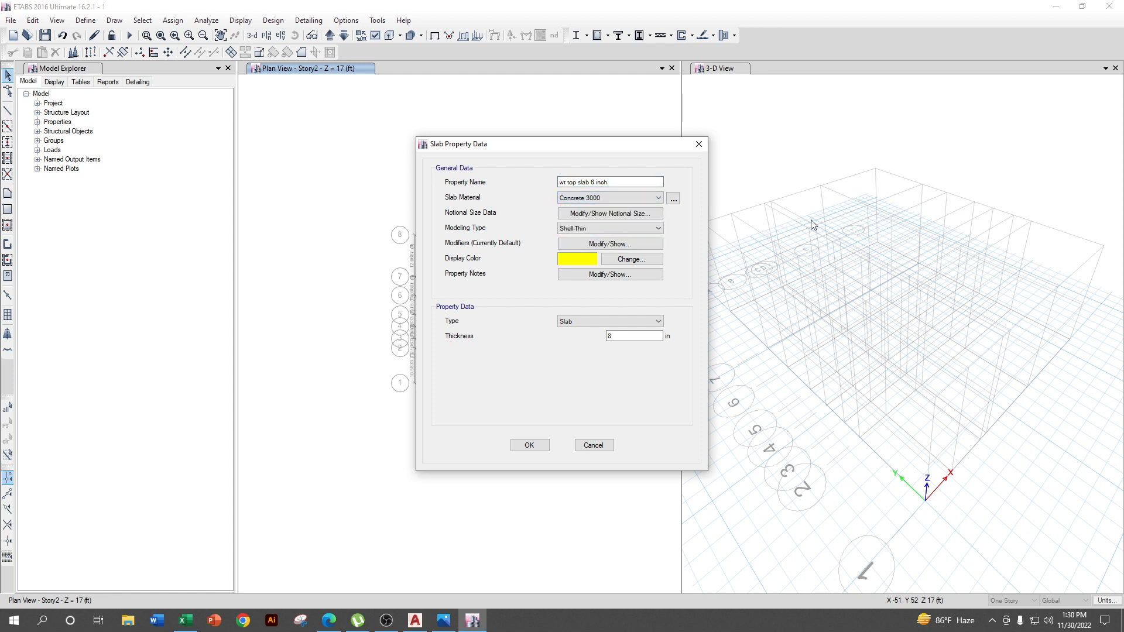
- Set the wt top slab to Membrane with special one-way load distribution and a 6 in thickness, and accept all slab properties
{"action": "left_click", "coordinate": [606, 227]}
{"action": "left_click", "coordinate": [603, 252]}
{"action": "left_click", "coordinate": [498, 290]}
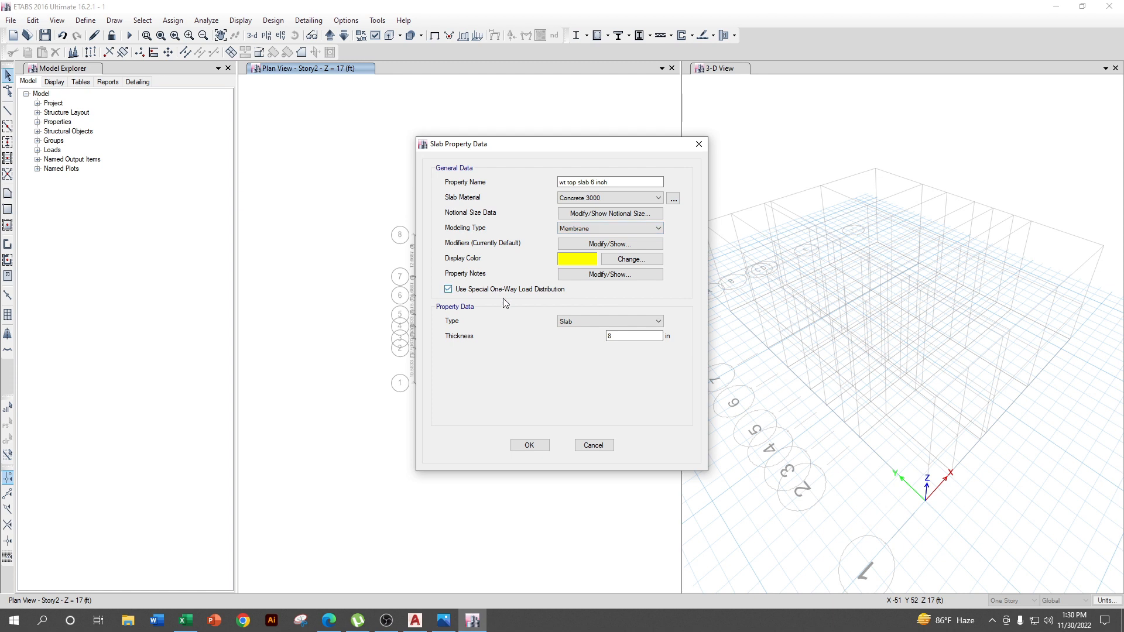
{"action": "double_click", "coordinate": [625, 333]}
{"action": "type", "text": "6"}
{"action": "left_click", "coordinate": [528, 445]}
{"action": "left_click", "coordinate": [628, 345]}
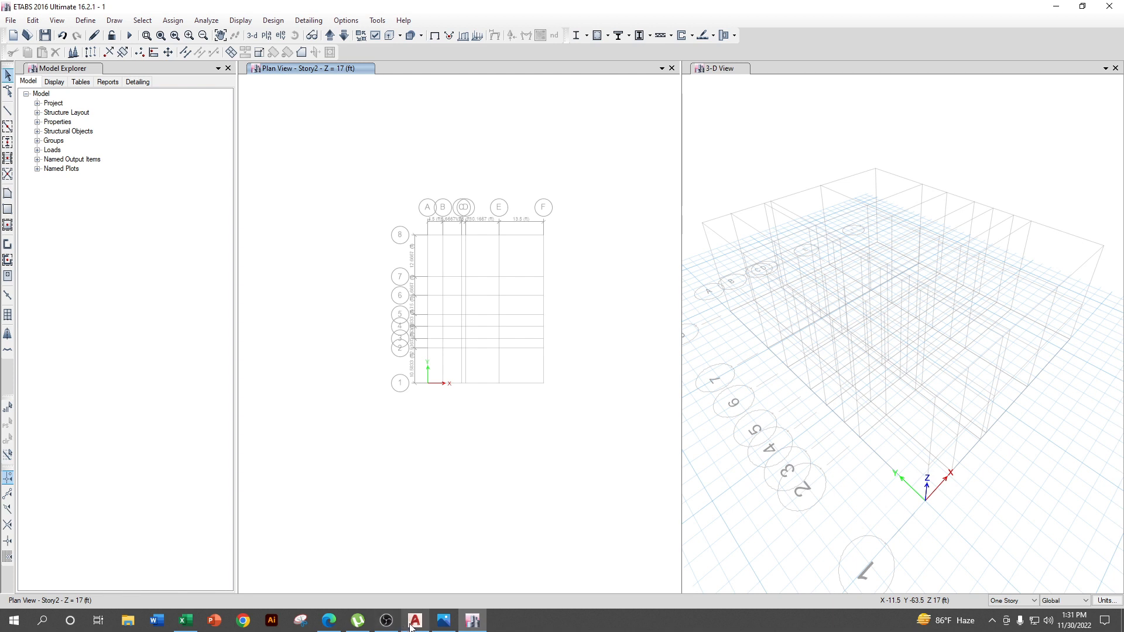
- Switch to the image viewer showing etabs-01.png to review the list of ETABS modeling steps
{"action": "left_click", "coordinate": [444, 621]}
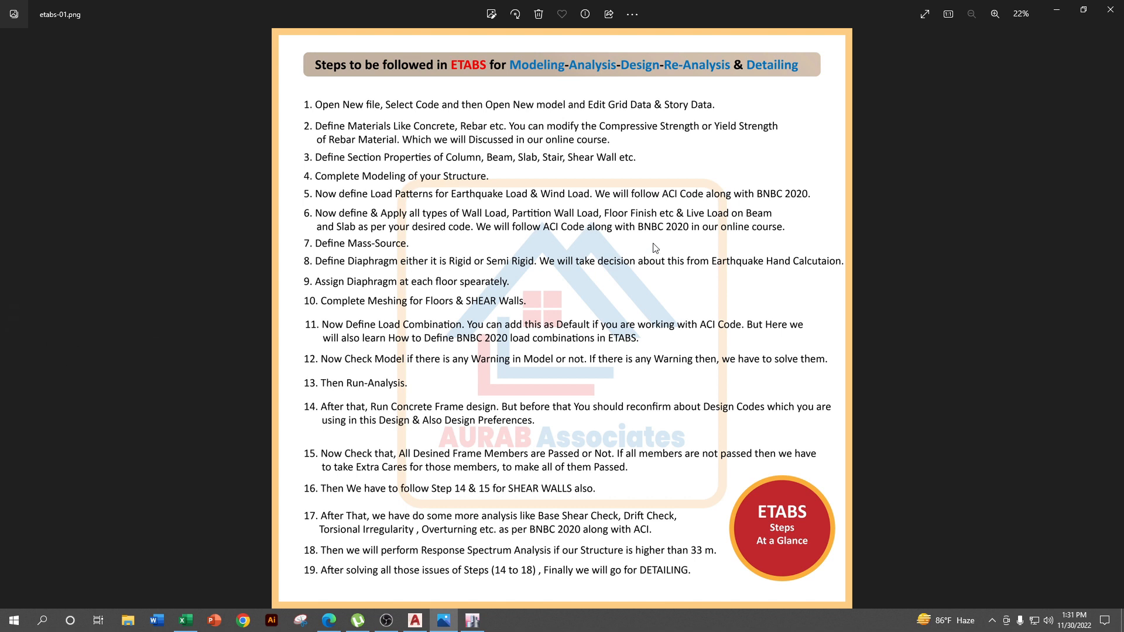
- Close the image viewer to return to ETABS, then narrow the Model Explorer to widen the plan view
{"action": "left_click", "coordinate": [1059, 7]}
{"action": "scroll", "coordinate": [459, 384], "scroll_direction": "up", "scroll_amount": 2}
{"action": "scroll", "coordinate": [422, 373], "scroll_direction": "down", "scroll_amount": 2}
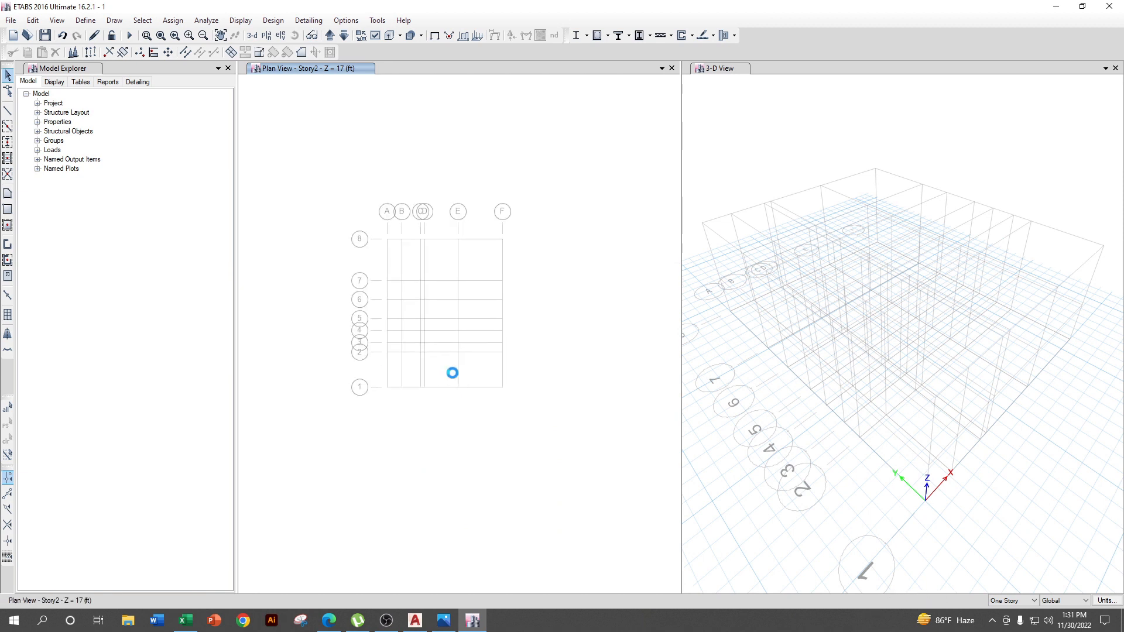
{"action": "left_click_drag", "start_coordinate": [236, 68], "coordinate": [193, 68]}
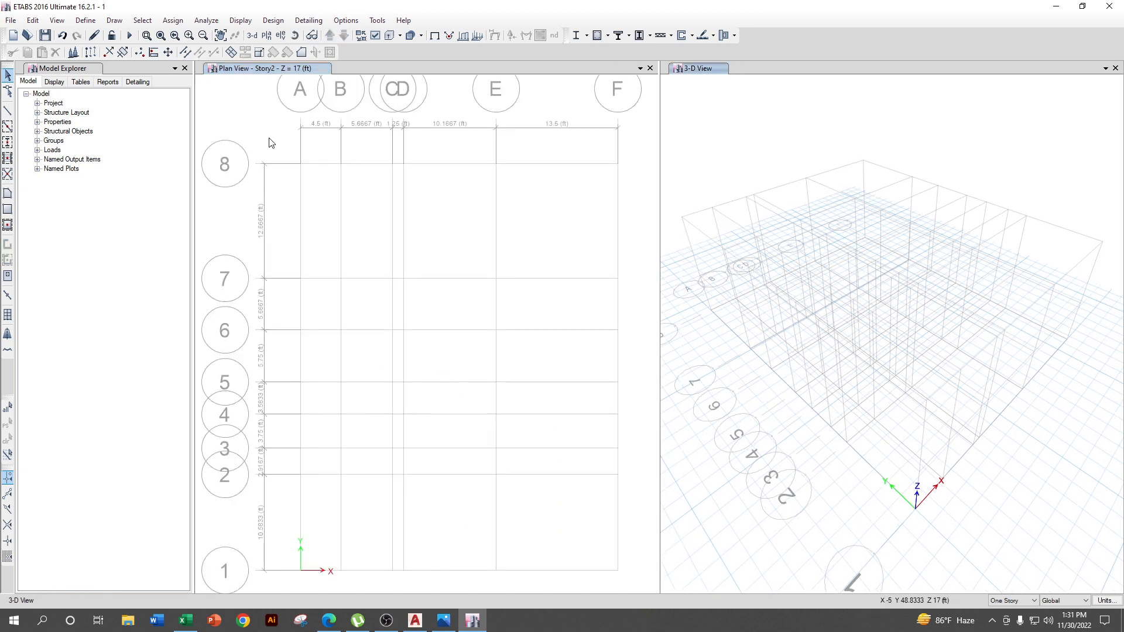
{"action": "left_click", "coordinate": [408, 365]}
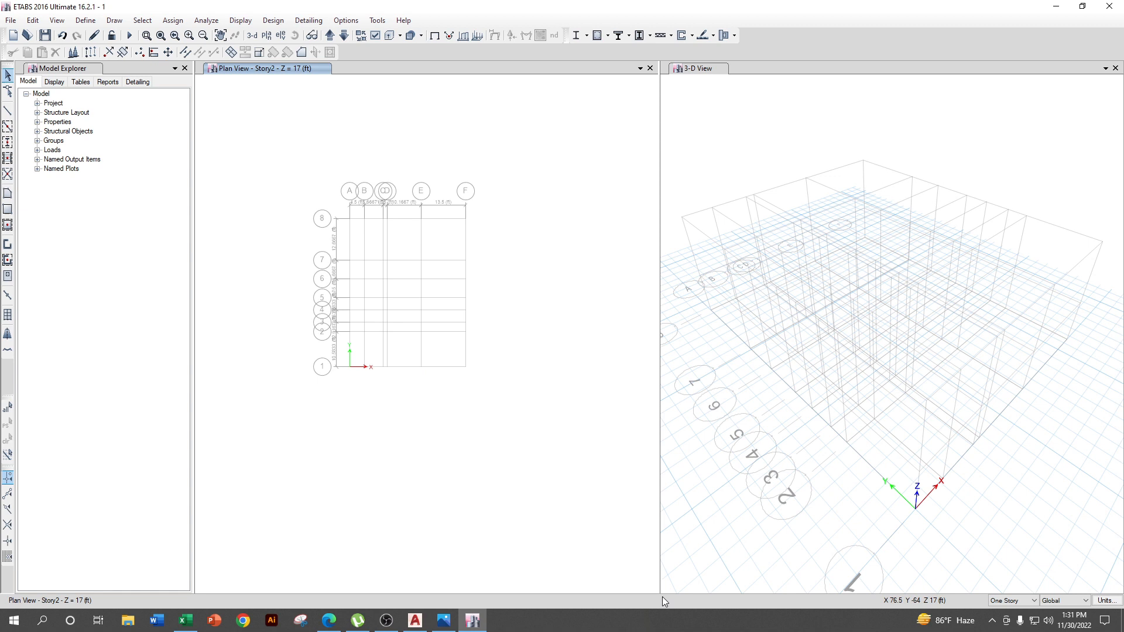
- Set the drawing scope to All Stories and bring the whole Story2 grid plan into view
{"action": "left_click", "coordinate": [1023, 601]}
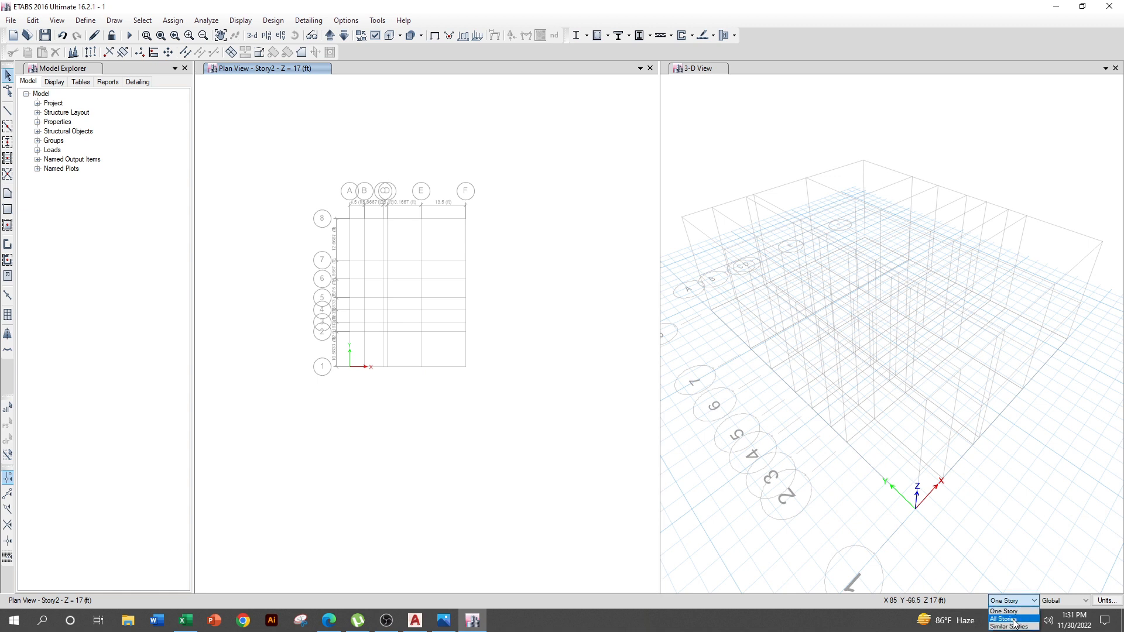
{"action": "left_click", "coordinate": [1015, 618]}
{"action": "scroll", "coordinate": [489, 404], "scroll_direction": "up", "scroll_amount": 5}
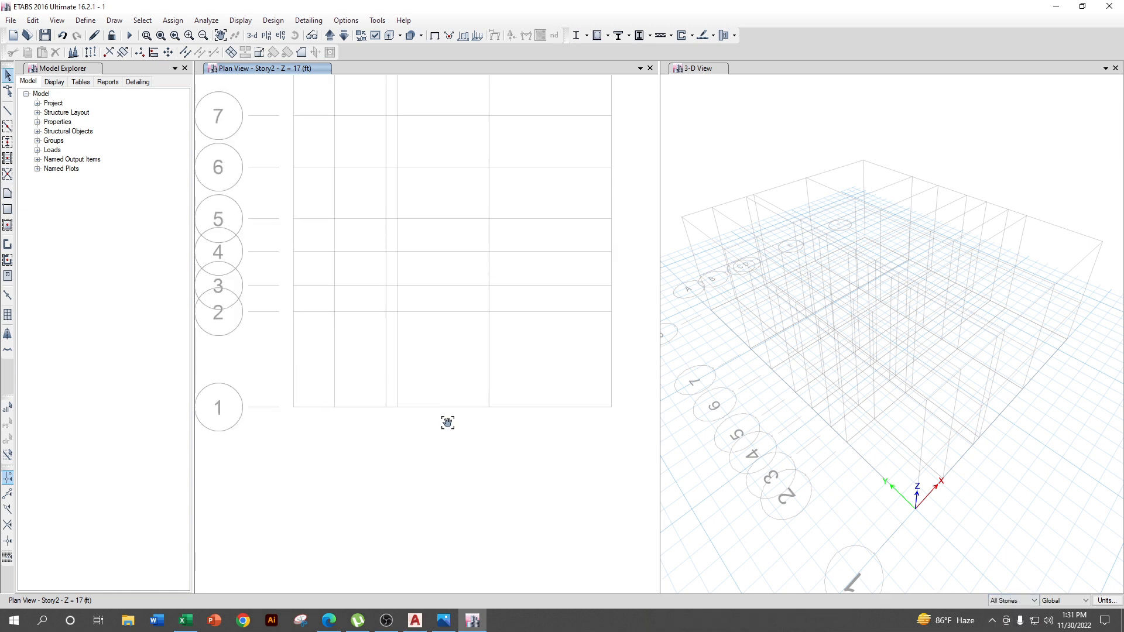
{"action": "middle_click_drag", "start_coordinate": [447, 422], "coordinate": [447, 482]}
{"action": "middle_click_drag", "start_coordinate": [472, 439], "coordinate": [467, 496]}
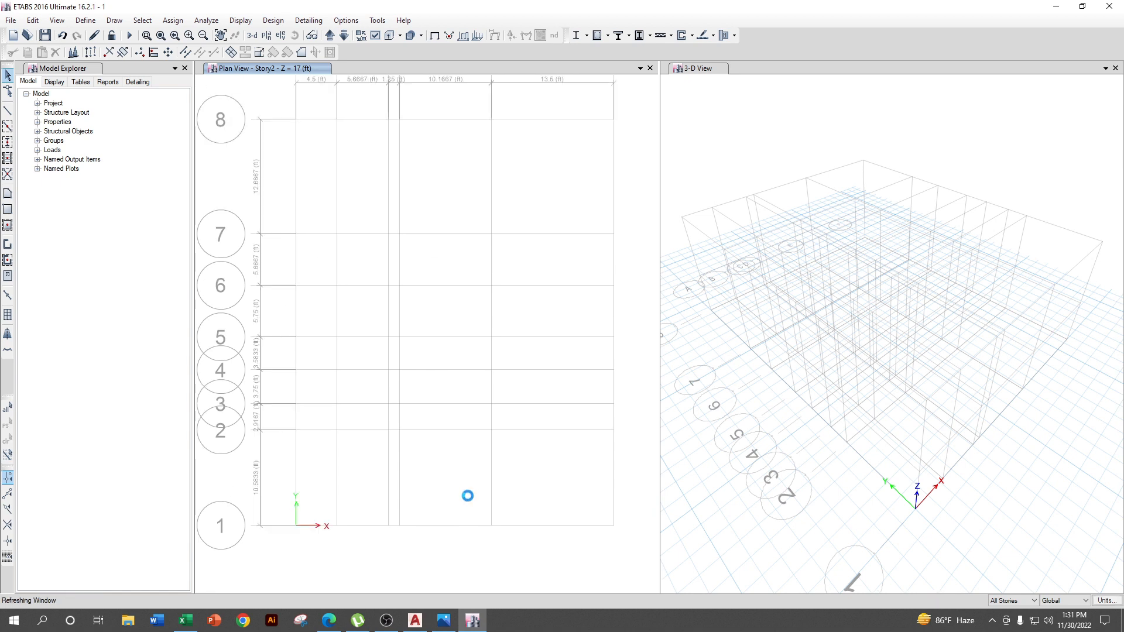
- Switch to the AutoCAD plan and examine the dimensioned column at the corner of Toilet 01
{"action": "left_click", "coordinate": [416, 621]}
{"action": "scroll", "coordinate": [527, 497], "scroll_direction": "down", "scroll_amount": 5}
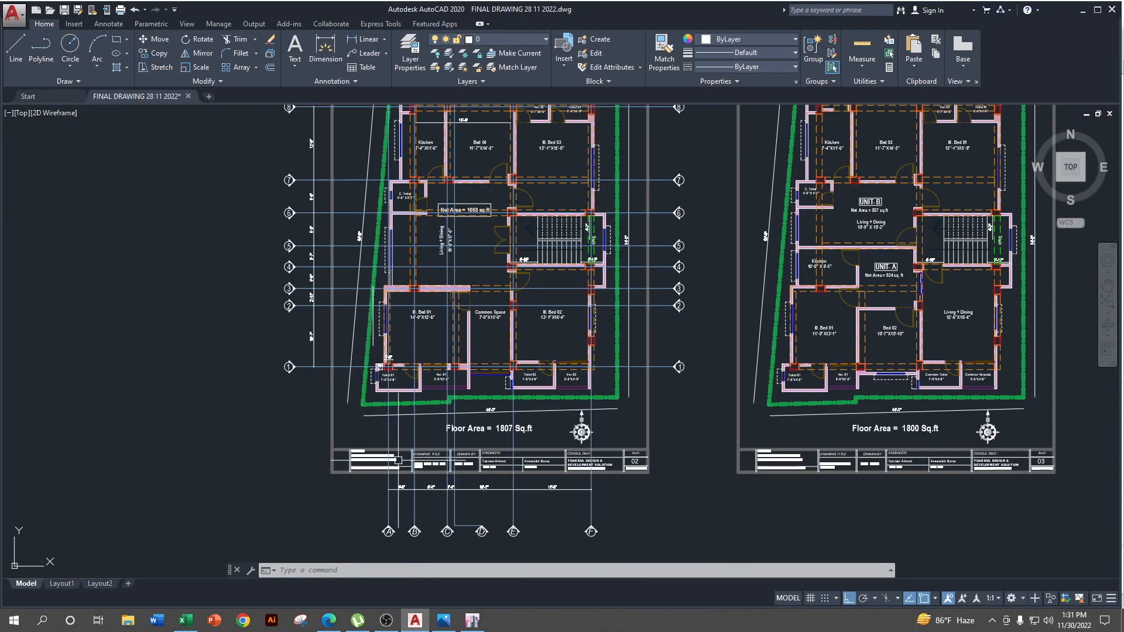
{"action": "scroll", "coordinate": [389, 380], "scroll_direction": "up", "scroll_amount": 6}
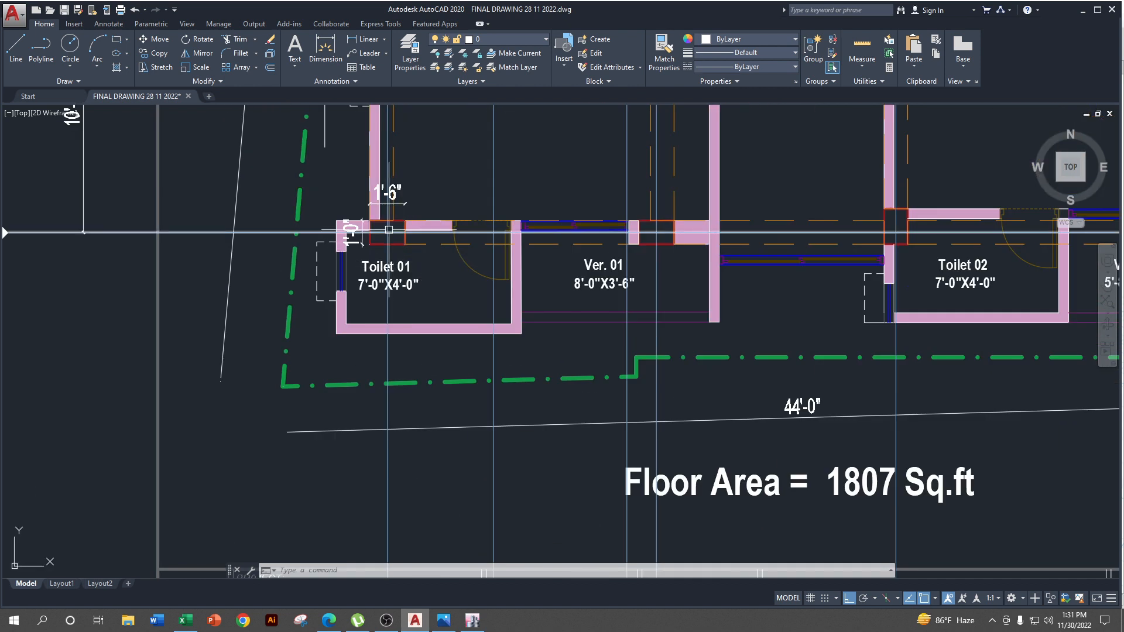
{"action": "scroll", "coordinate": [396, 245], "scroll_direction": "up", "scroll_amount": 5}
{"action": "left_click", "coordinate": [405, 214]}
{"action": "scroll", "coordinate": [493, 225], "scroll_direction": "down", "scroll_amount": 3}
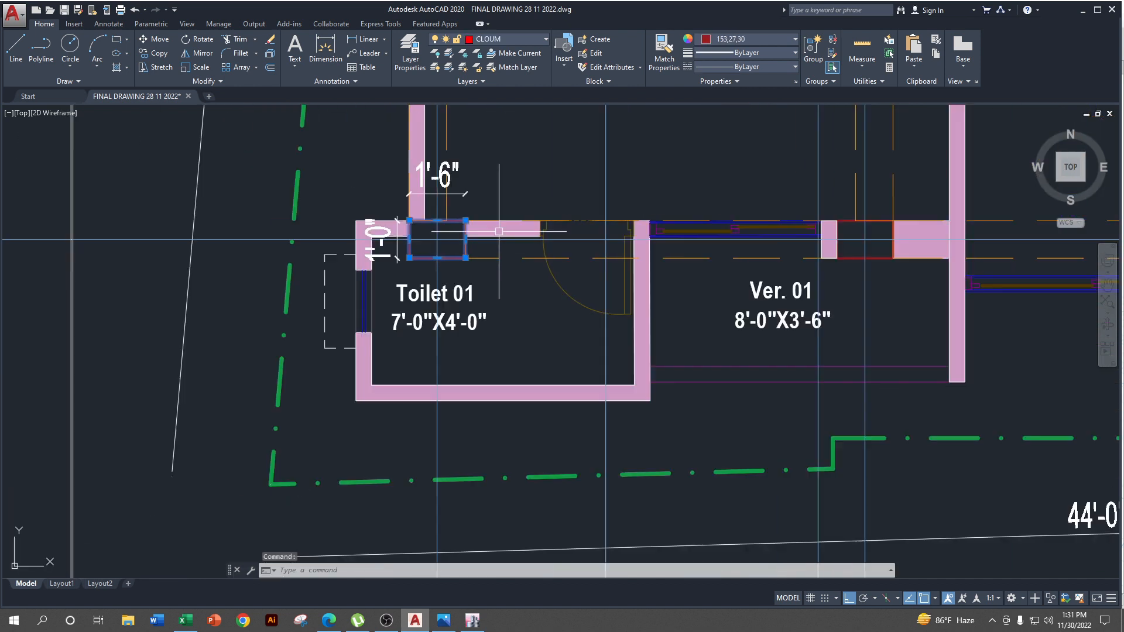
- Highlight the two grid lines crossing the Toilet 01 column and trace them to their grid labels
{"action": "key", "text": "Escape"}
{"action": "left_click", "coordinate": [472, 375]}
{"action": "left_click", "coordinate": [427, 367]}
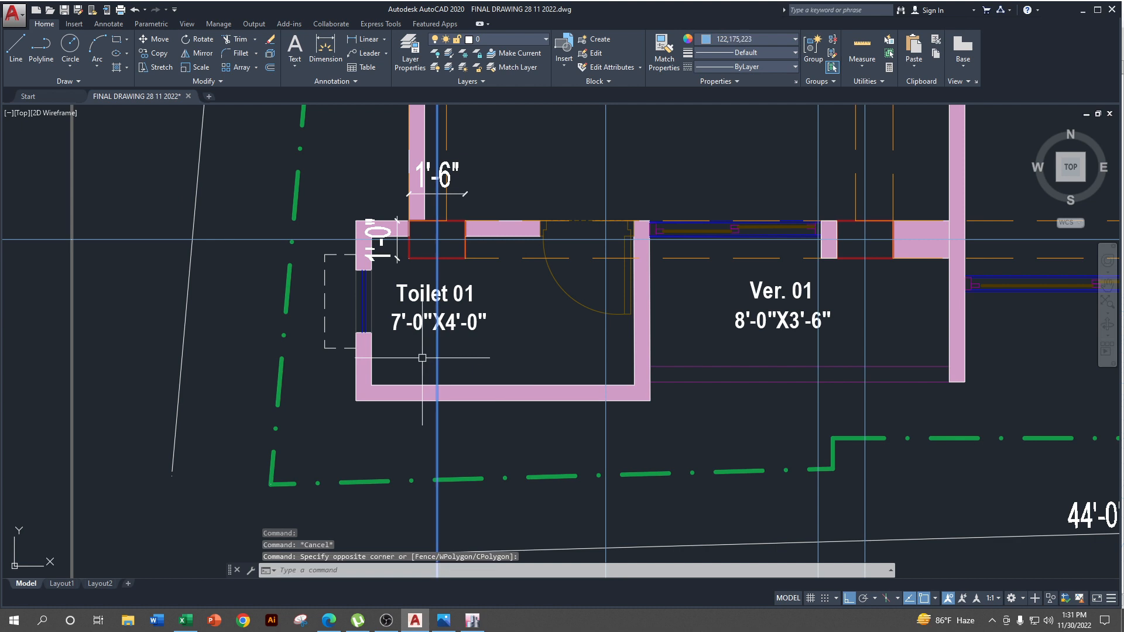
{"action": "left_click", "coordinate": [236, 249]}
{"action": "scroll", "coordinate": [269, 194], "scroll_direction": "down", "scroll_amount": 3}
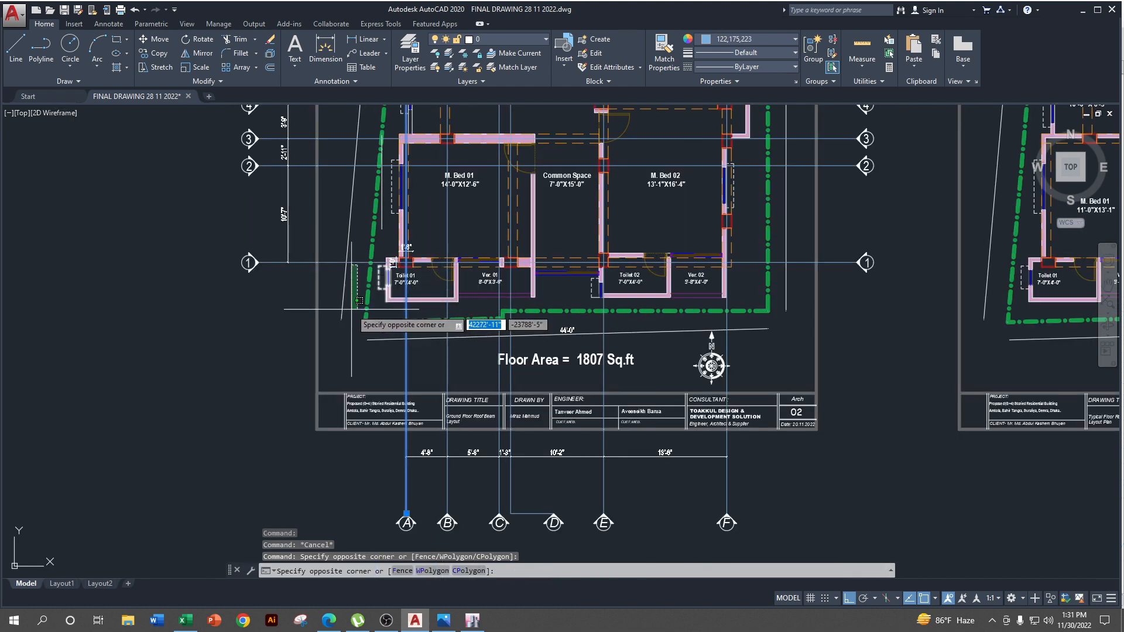
{"action": "left_click", "coordinate": [328, 262]}
{"action": "key", "text": "Escape"}
{"action": "left_click", "coordinate": [331, 262]}
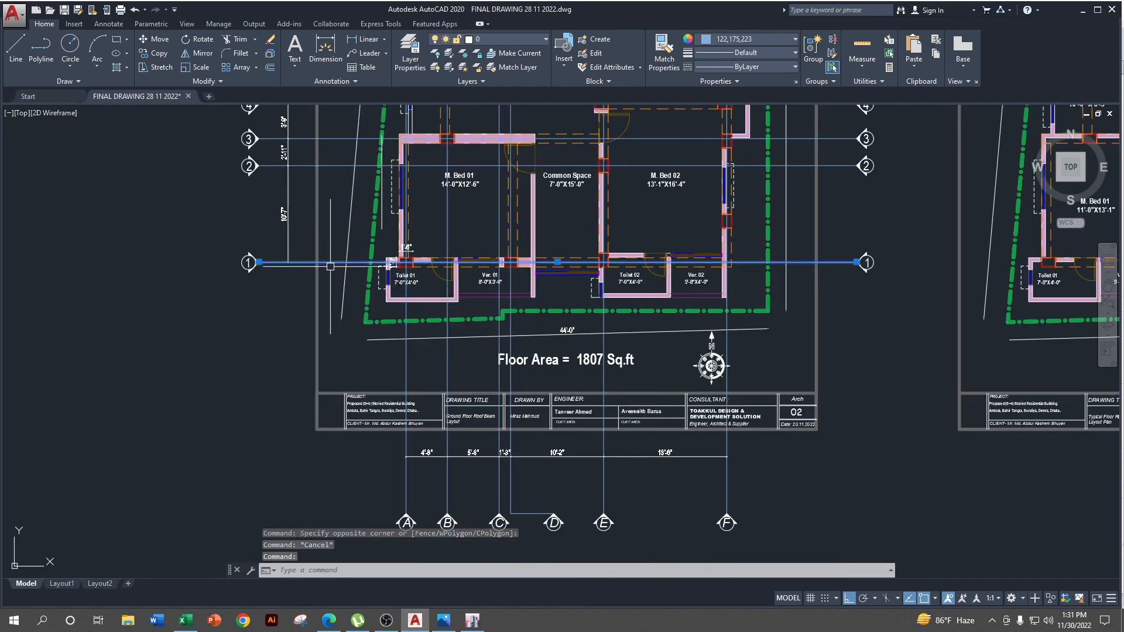
{"action": "middle_click_drag", "start_coordinate": [346, 293], "coordinate": [356, 264]}
{"action": "left_click", "coordinate": [421, 367]}
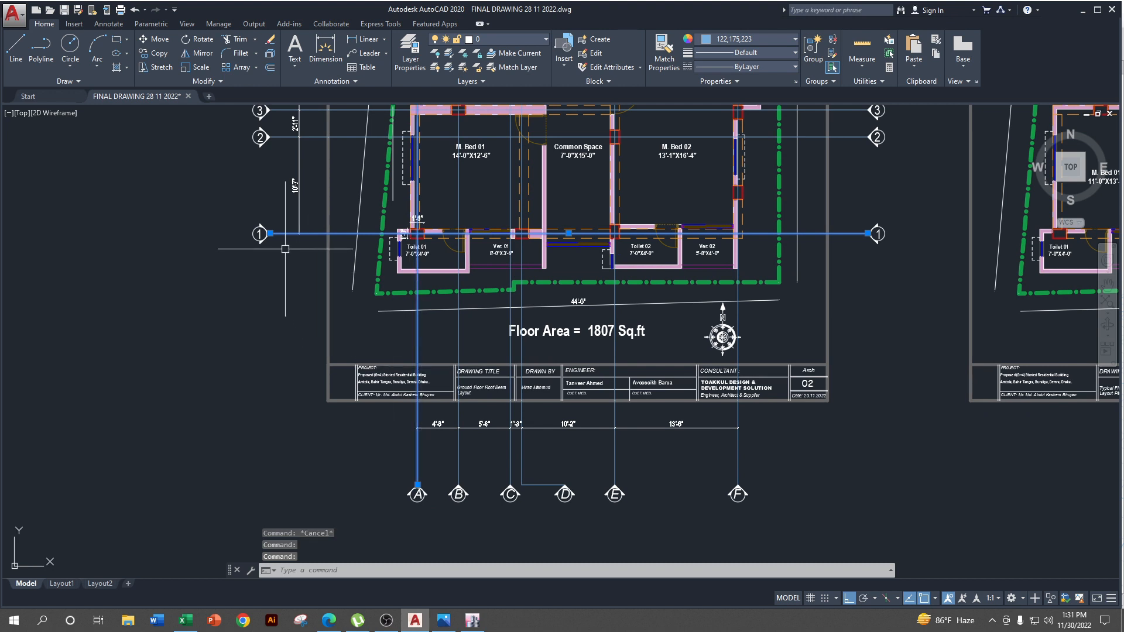
{"action": "scroll", "coordinate": [287, 255], "scroll_direction": "up", "scroll_amount": 2}
{"action": "scroll", "coordinate": [431, 289], "scroll_direction": "down", "scroll_amount": 2}
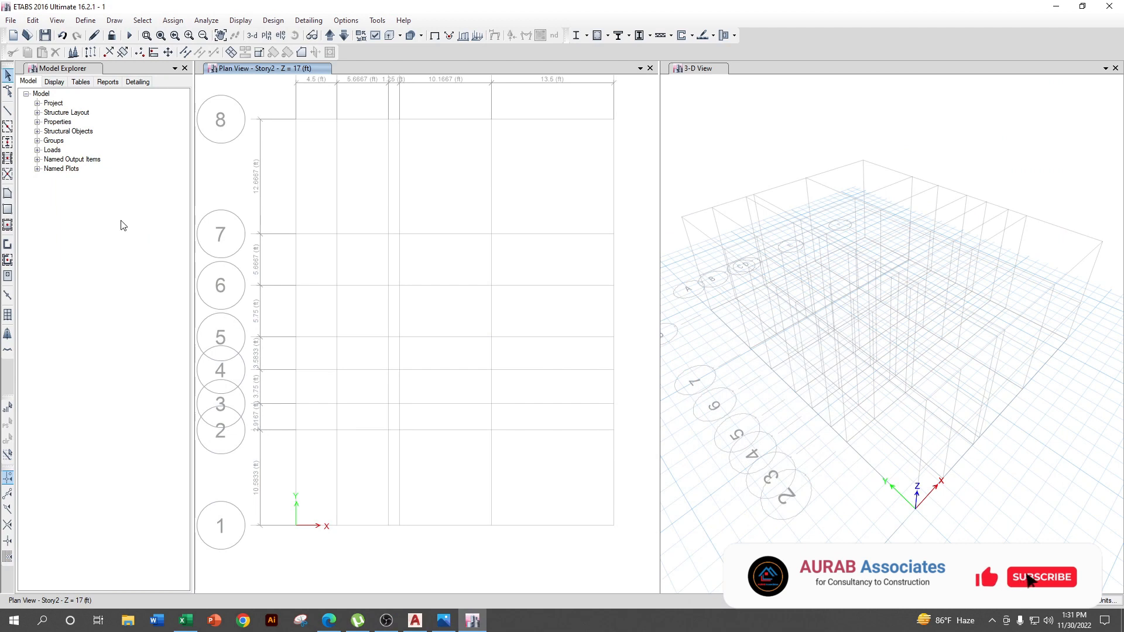
- Try placing a Column 12x18 at grid point A-1 with a 90-degree angle, and undo it
{"action": "left_click", "coordinate": [7, 143]}
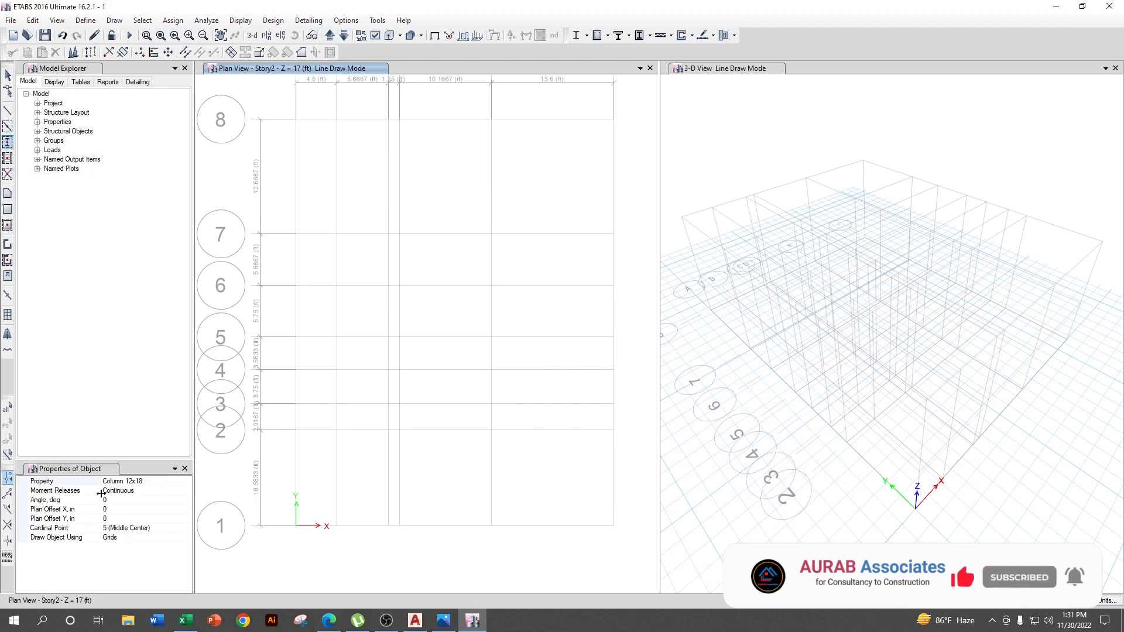
{"action": "left_click", "coordinate": [121, 500]}
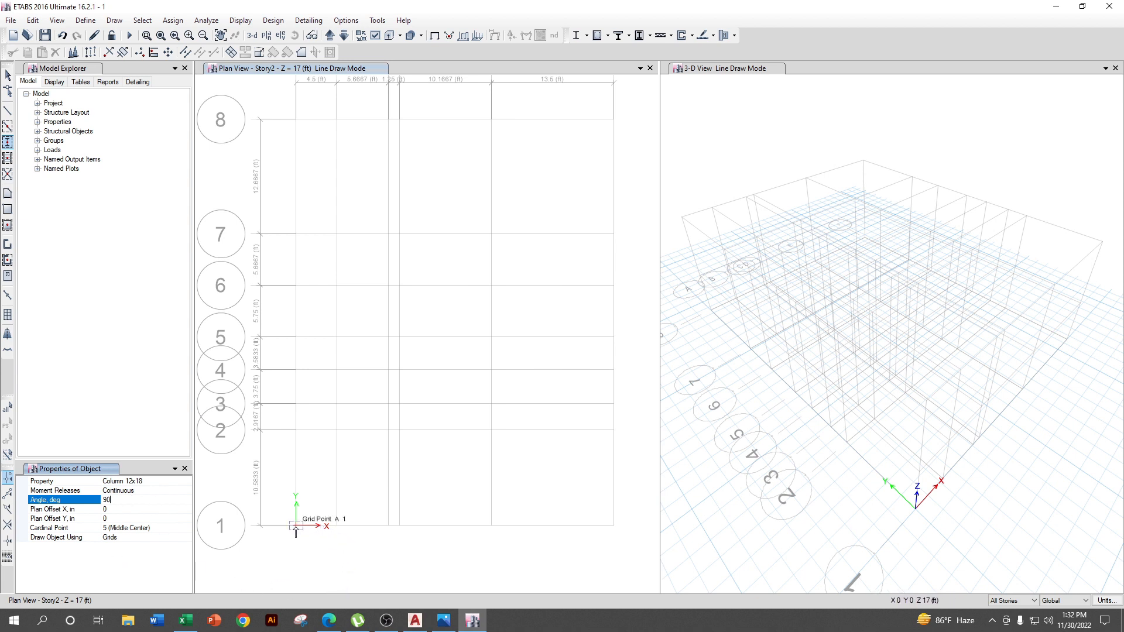
{"action": "scroll", "coordinate": [296, 527], "scroll_direction": "up", "scroll_amount": 3}
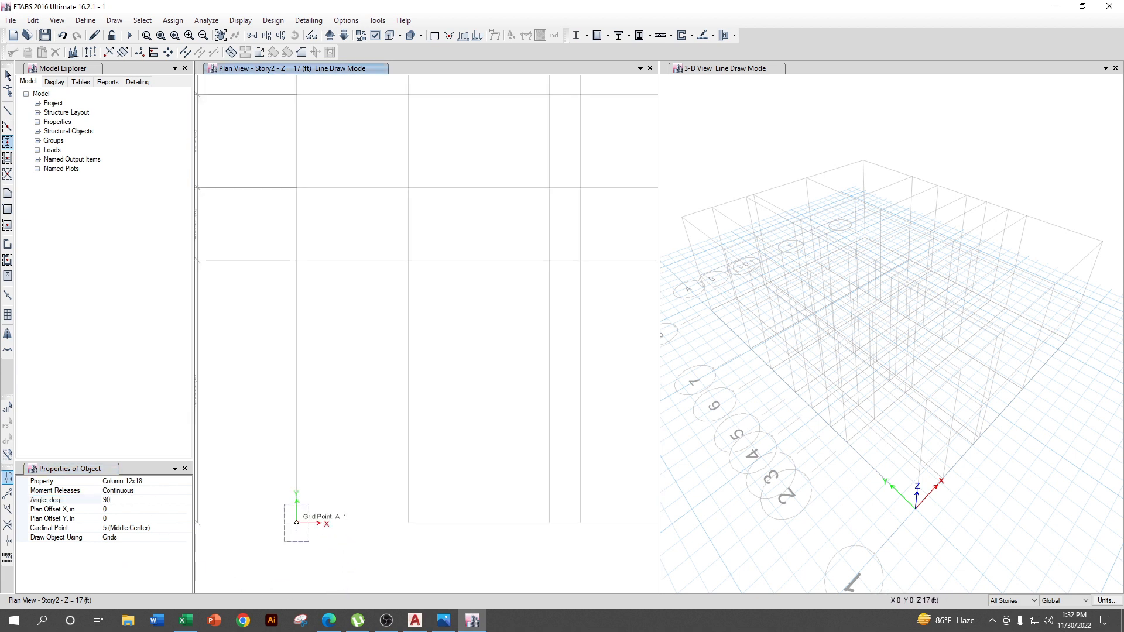
{"action": "left_click", "coordinate": [296, 527]}
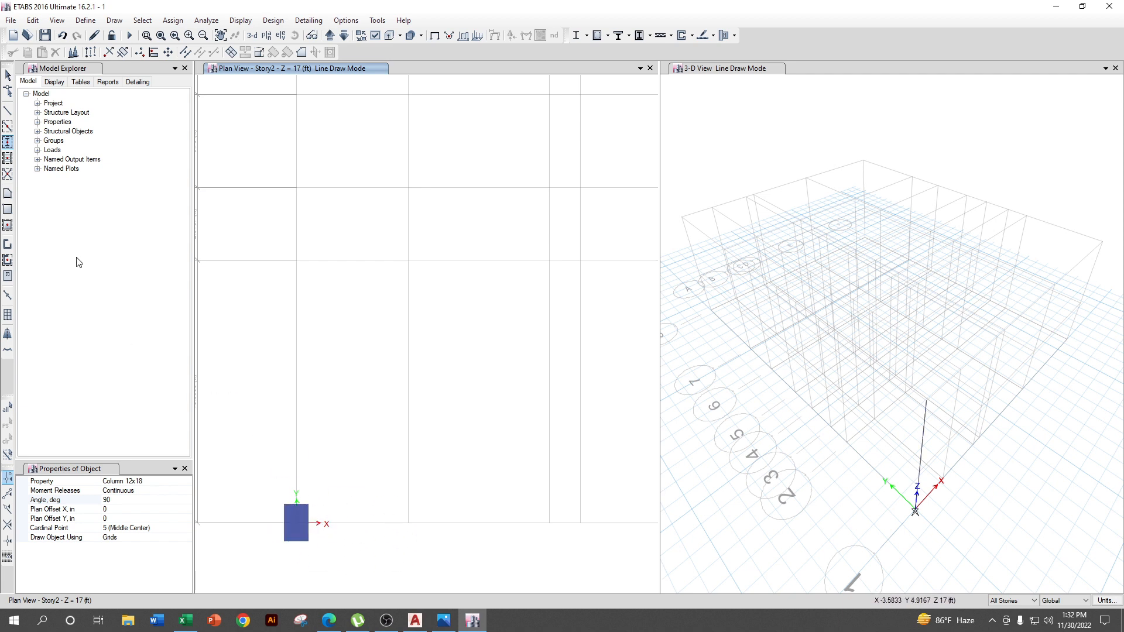
{"action": "left_click", "coordinate": [63, 36]}
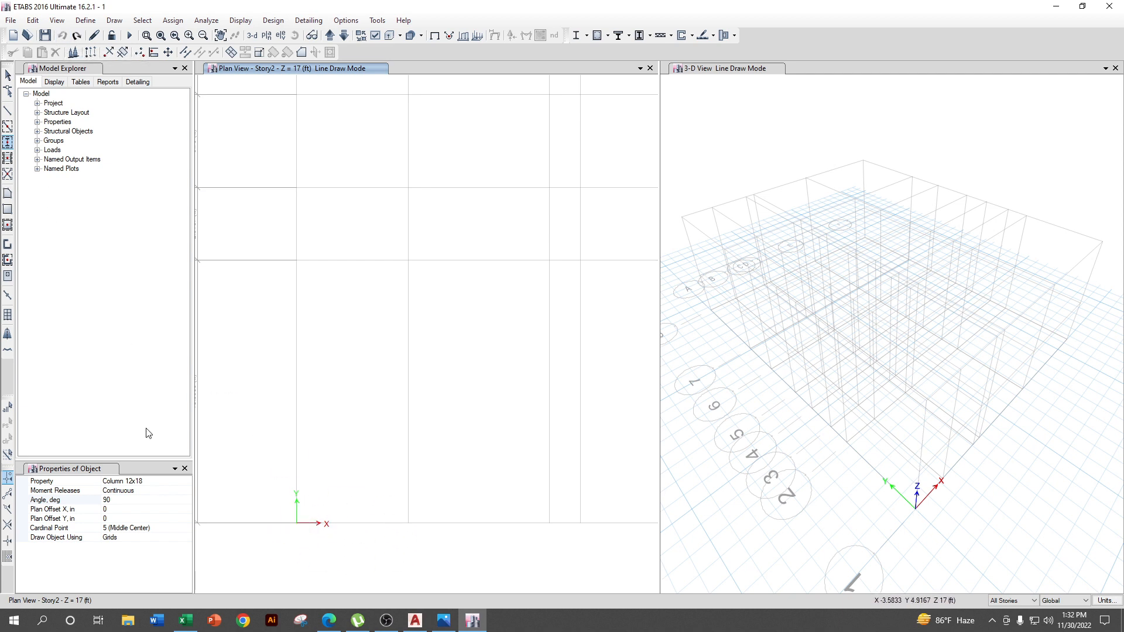
- Set the column angle to 0 and place a Column 12x18 at grid point A-1
{"action": "left_click", "coordinate": [108, 501]}
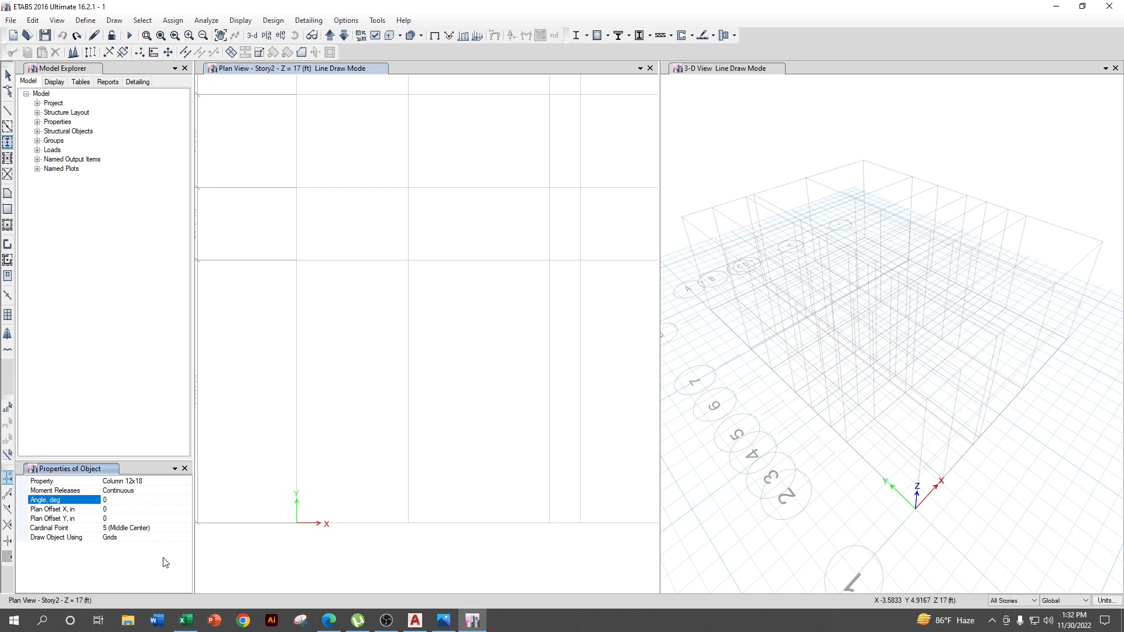
{"action": "left_click", "coordinate": [296, 522]}
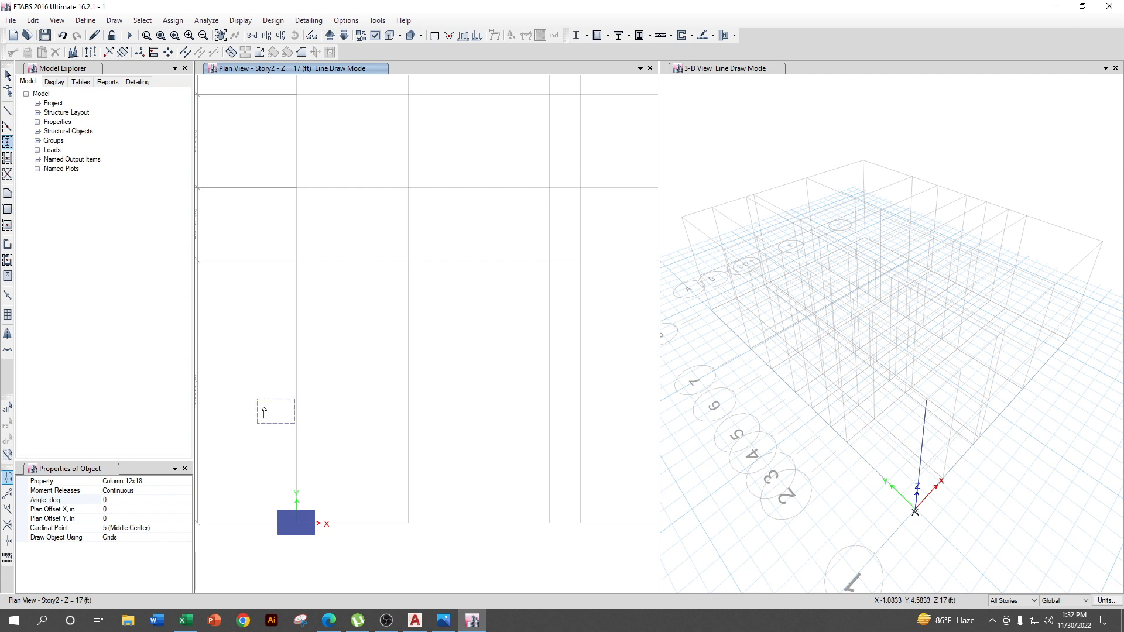
{"action": "scroll", "coordinate": [354, 417], "scroll_direction": "down", "scroll_amount": 3}
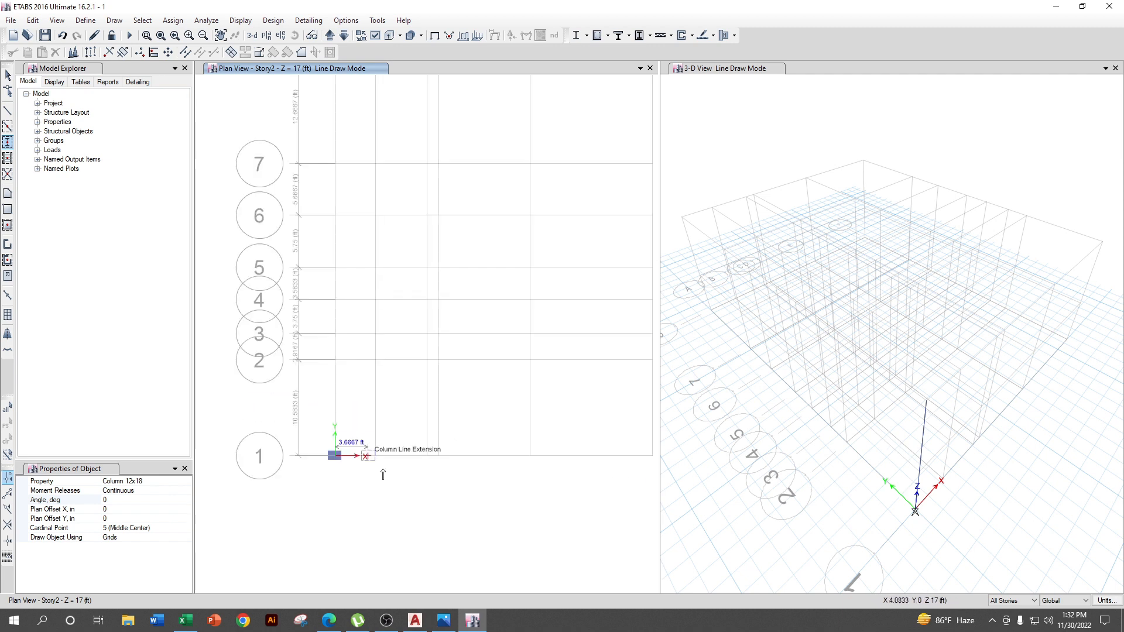
- Switch to the AutoCAD plan, clear the selection, and examine the columns around M. Bed 01
{"action": "left_click", "coordinate": [415, 620]}
{"action": "key", "text": "Escape"}
{"action": "middle_click_drag", "start_coordinate": [502, 311], "coordinate": [479, 497]}
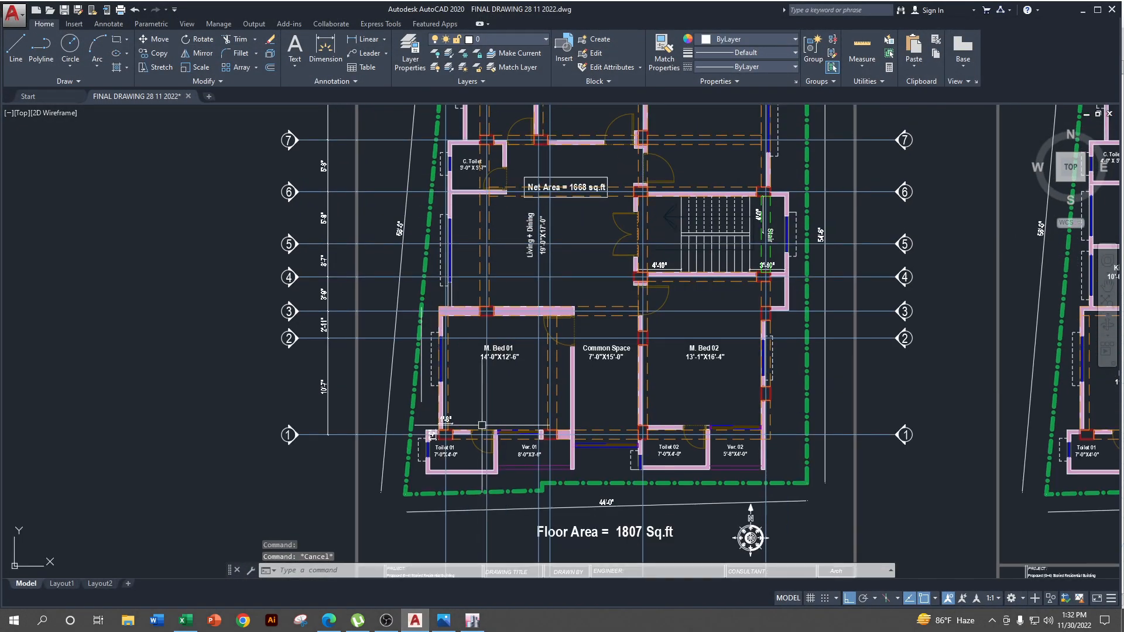
{"action": "key", "text": "Escape"}
{"action": "scroll", "coordinate": [486, 311], "scroll_direction": "up", "scroll_amount": 10}
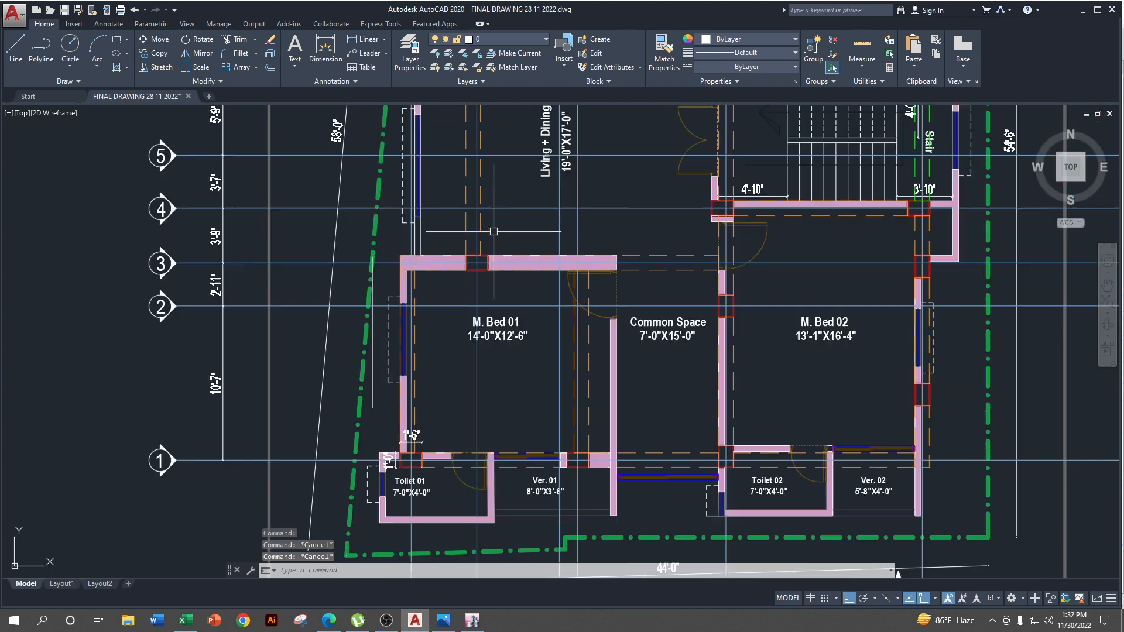
{"action": "scroll", "coordinate": [586, 262], "scroll_direction": "down", "scroll_amount": 10}
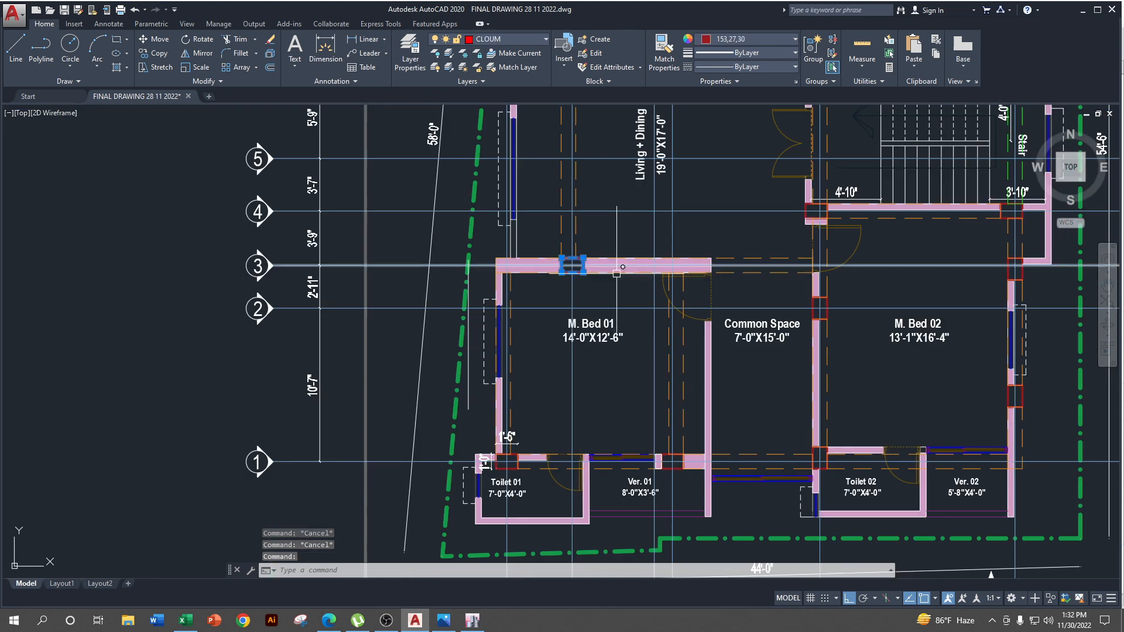
- Highlight the grid lines through the column in M. Bed 01's upper wall and trace them to their labels
{"action": "left_click", "coordinate": [582, 295]}
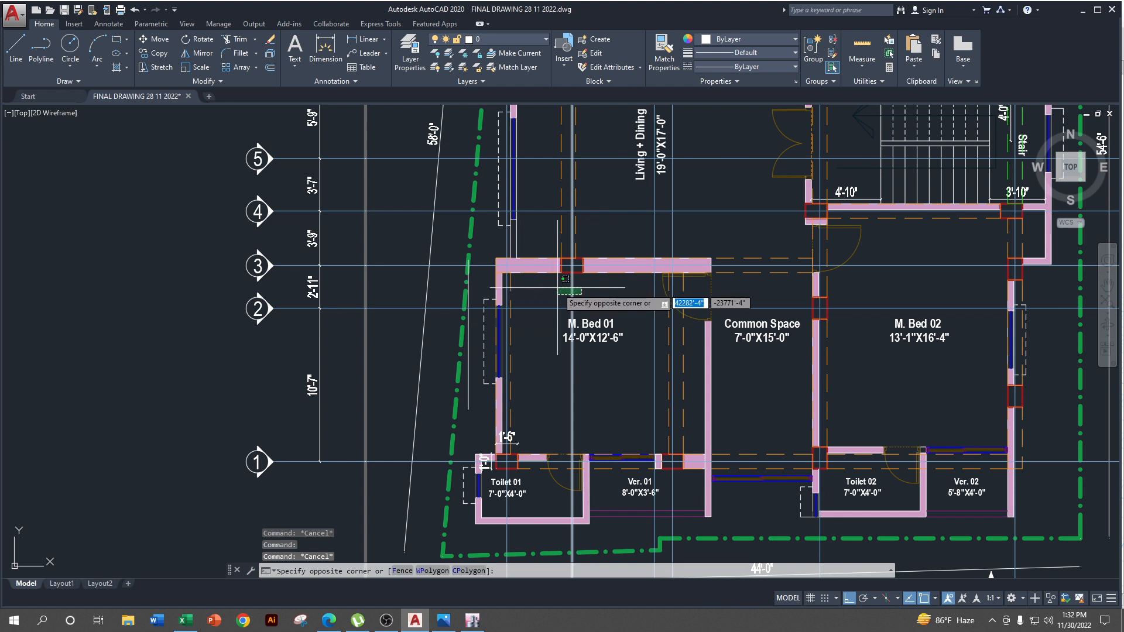
{"action": "left_click", "coordinate": [554, 288]}
{"action": "left_click", "coordinate": [446, 283]}
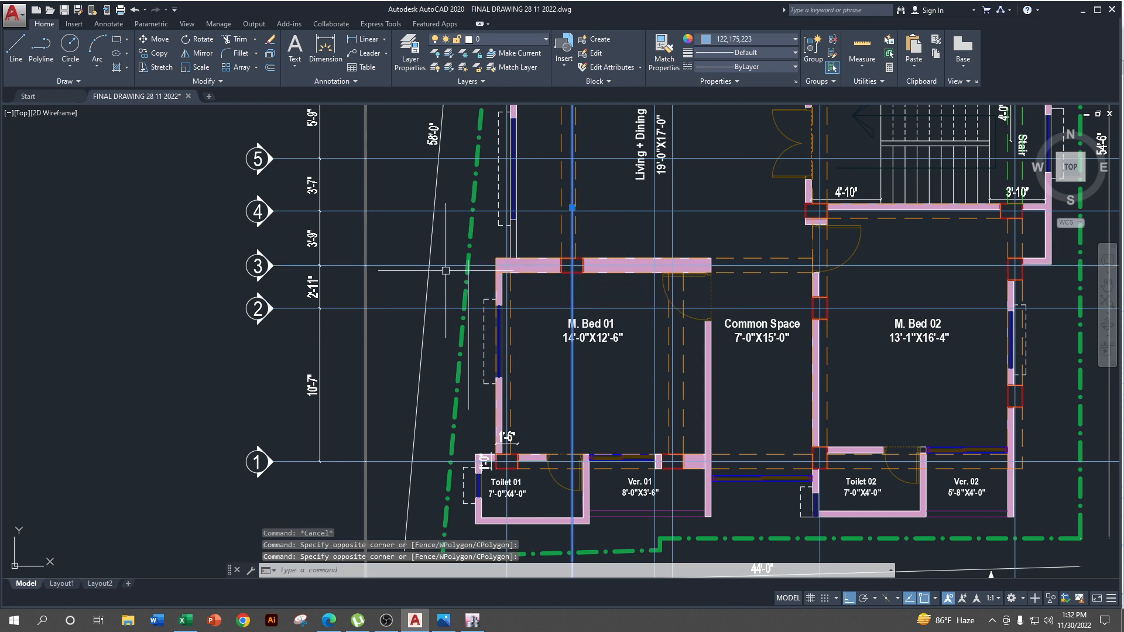
{"action": "left_click", "coordinate": [381, 202]}
{"action": "scroll", "coordinate": [642, 346], "scroll_direction": "down", "scroll_amount": 2}
{"action": "middle_click_drag", "start_coordinate": [652, 376], "coordinate": [607, 224]}
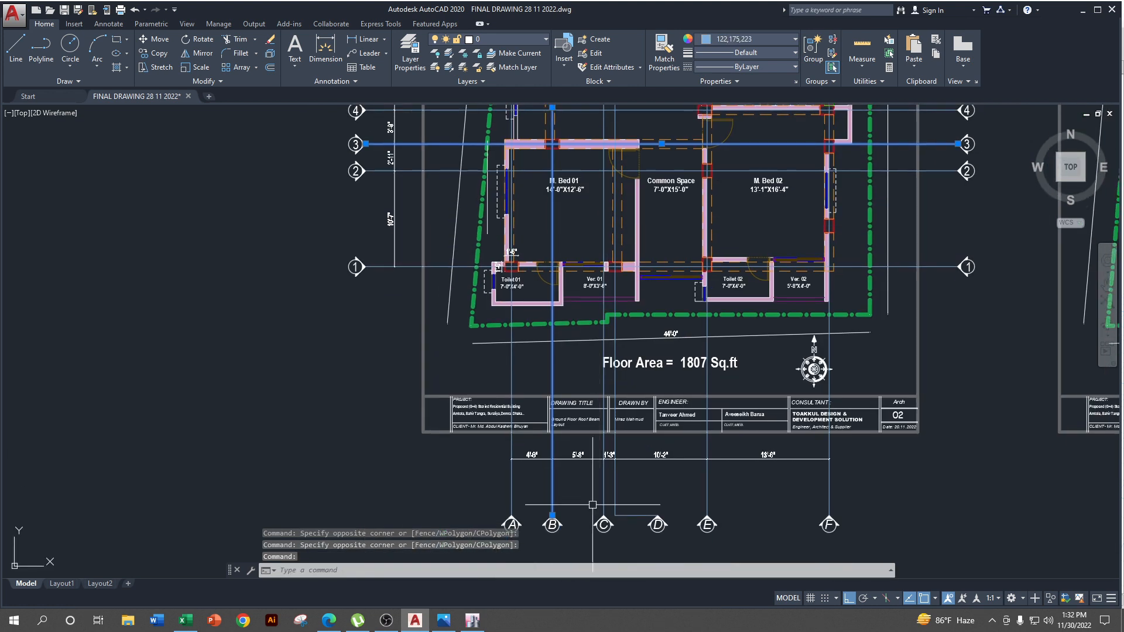
{"action": "middle_click_drag", "start_coordinate": [565, 472], "coordinate": [561, 493]}
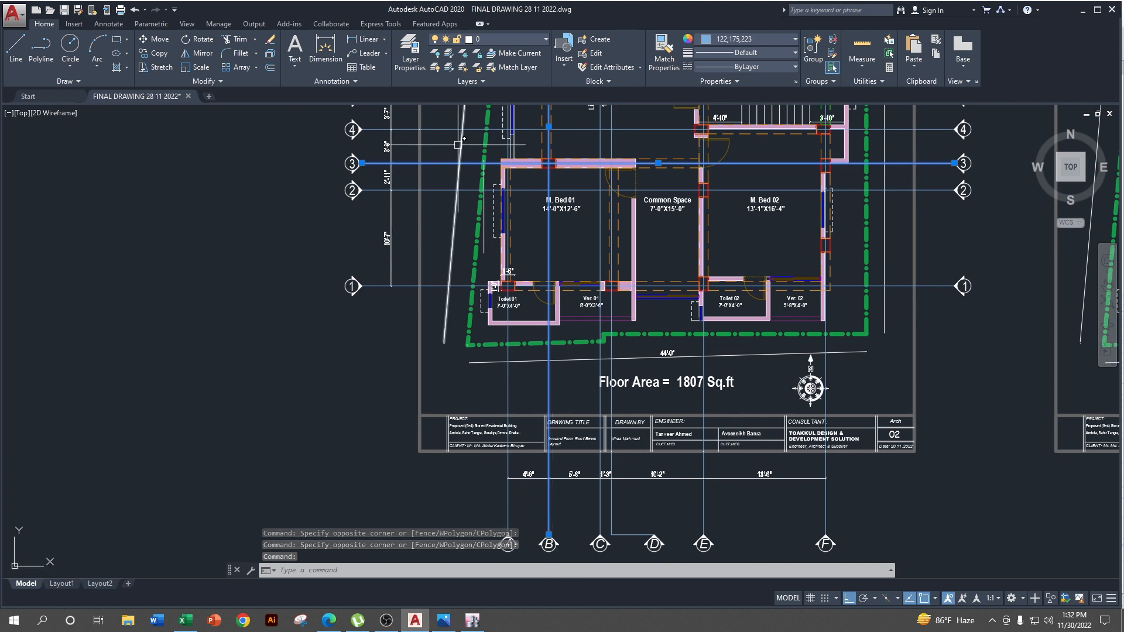
{"action": "middle_click_drag", "start_coordinate": [497, 215], "coordinate": [518, 364]}
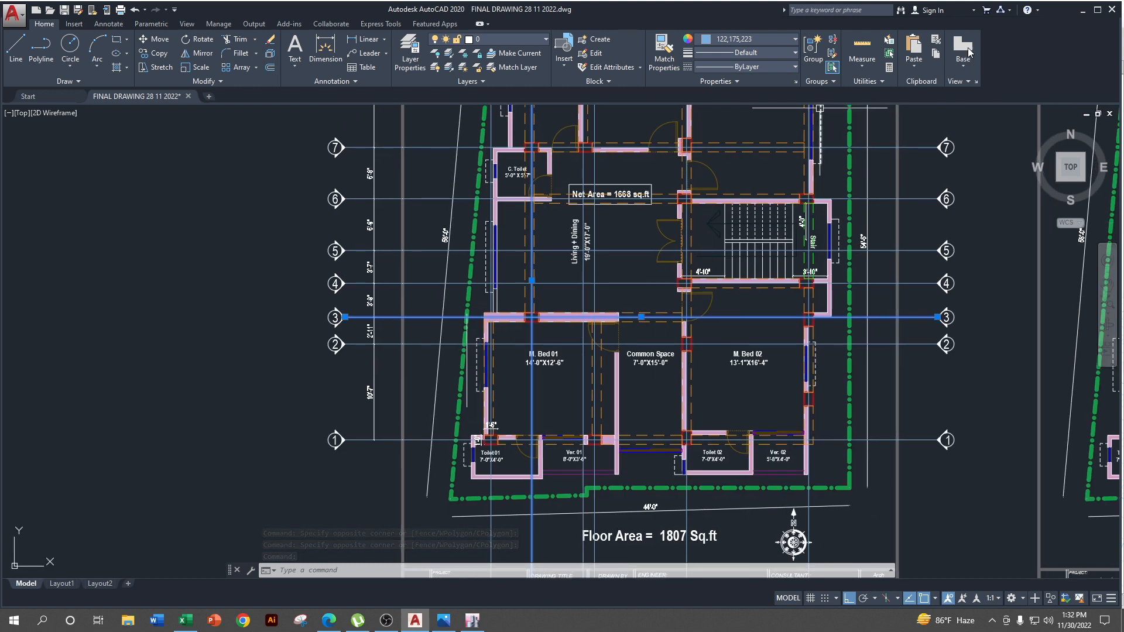
- Return to ETABS and place a Column 12x18 at grid point B-3
{"action": "left_click", "coordinate": [1084, 9]}
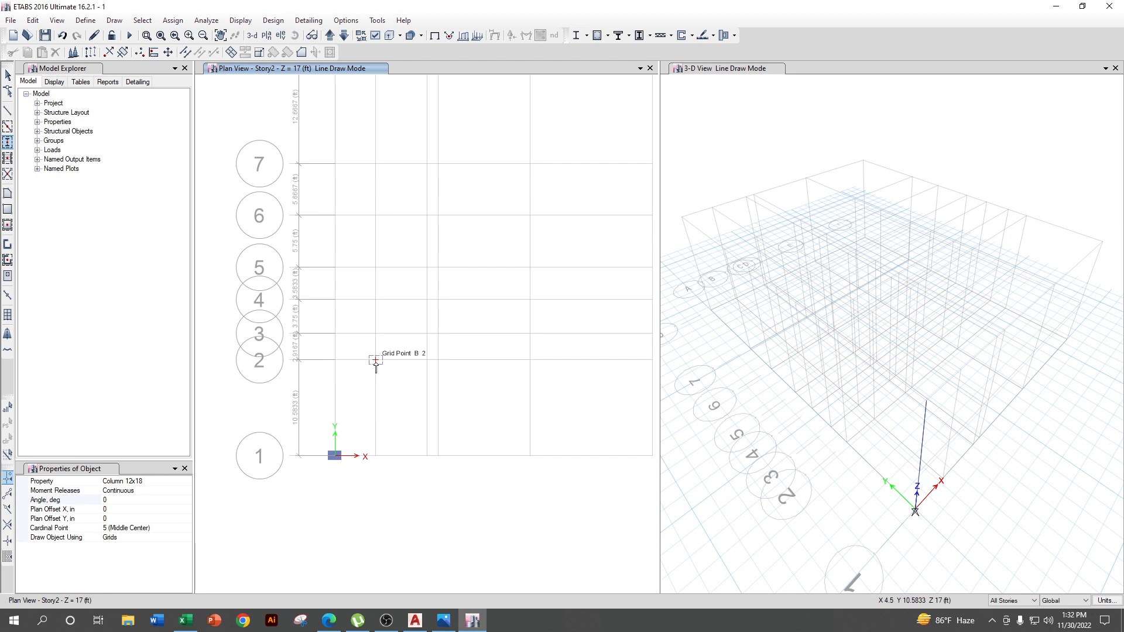
{"action": "left_click", "coordinate": [375, 334]}
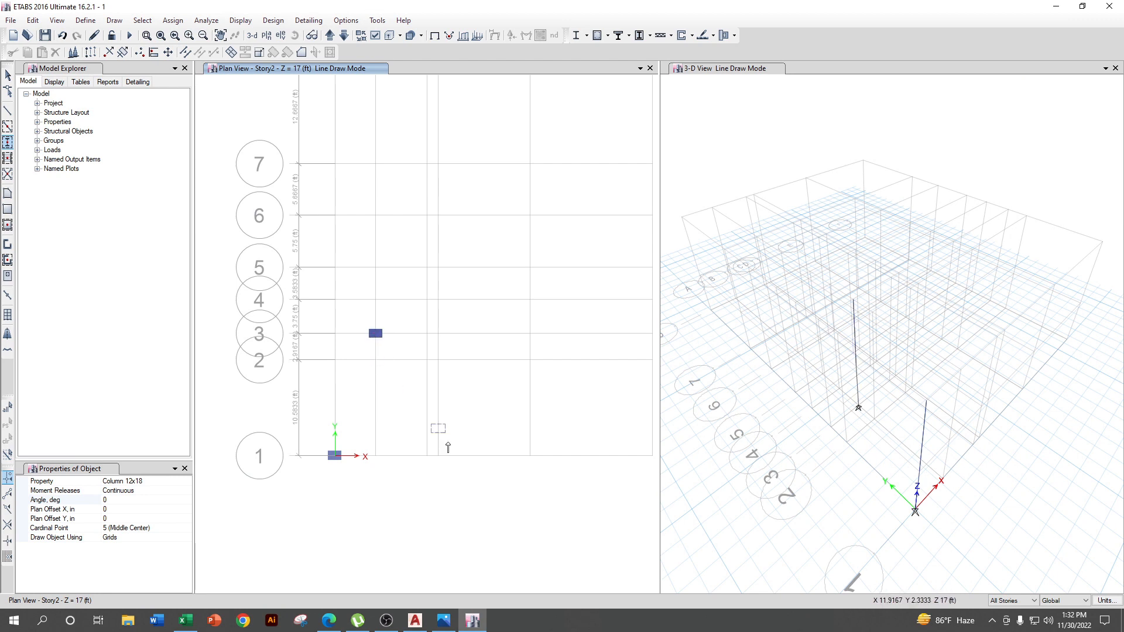
- Switch to the AutoCAD plan, highlight the grid lines through the column above C. Toilet, and trace them to their labels
{"action": "left_click", "coordinate": [416, 619]}
{"action": "scroll", "coordinate": [563, 340], "scroll_direction": "down", "scroll_amount": 3}
{"action": "middle_click_drag", "start_coordinate": [562, 328], "coordinate": [546, 356]}
{"action": "key", "text": "Escape"}
{"action": "scroll", "coordinate": [484, 357], "scroll_direction": "up", "scroll_amount": 8}
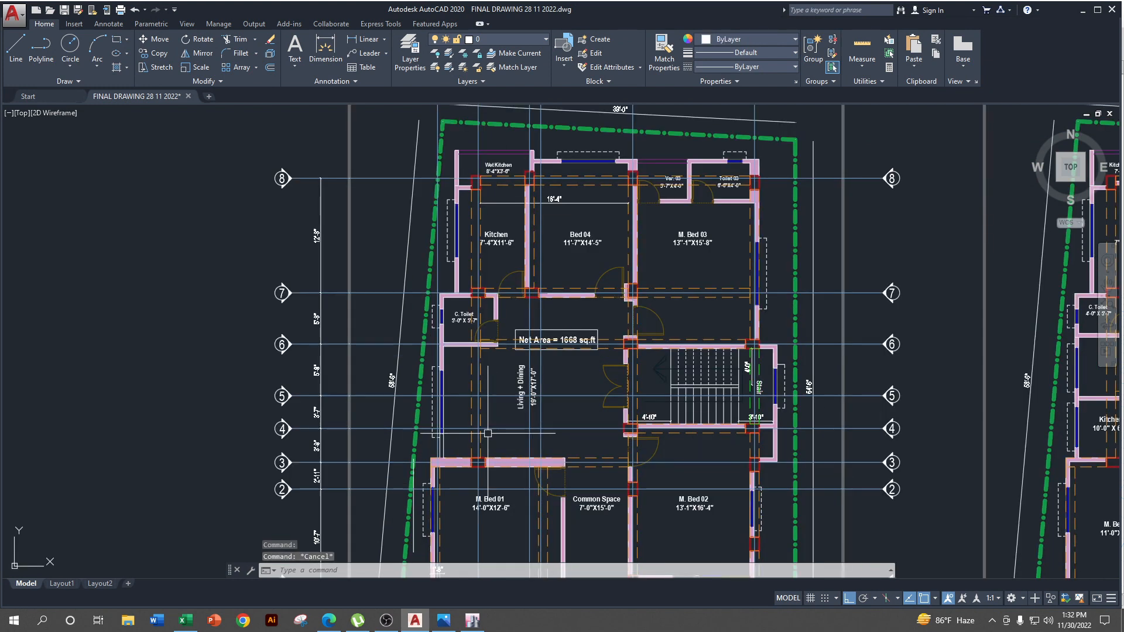
{"action": "key", "text": "Escape"}
{"action": "left_click", "coordinate": [460, 286]}
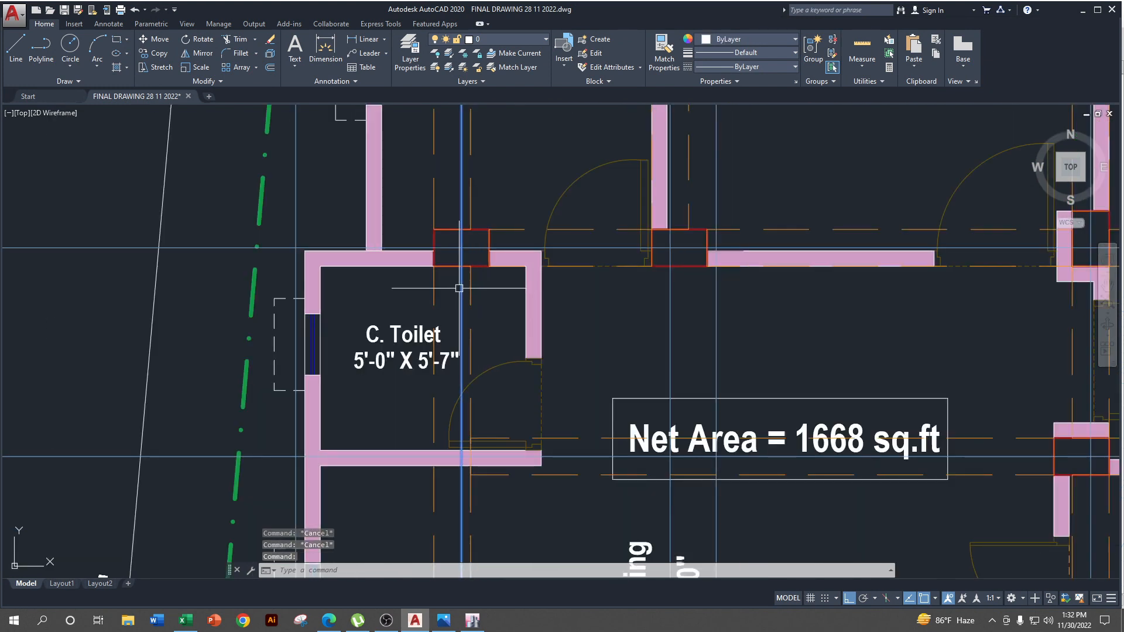
{"action": "left_click", "coordinate": [220, 248]}
{"action": "scroll", "coordinate": [314, 279], "scroll_direction": "down", "scroll_amount": 2}
{"action": "scroll", "coordinate": [432, 332], "scroll_direction": "down", "scroll_amount": 2}
{"action": "middle_click_drag", "start_coordinate": [439, 354], "coordinate": [448, 249]}
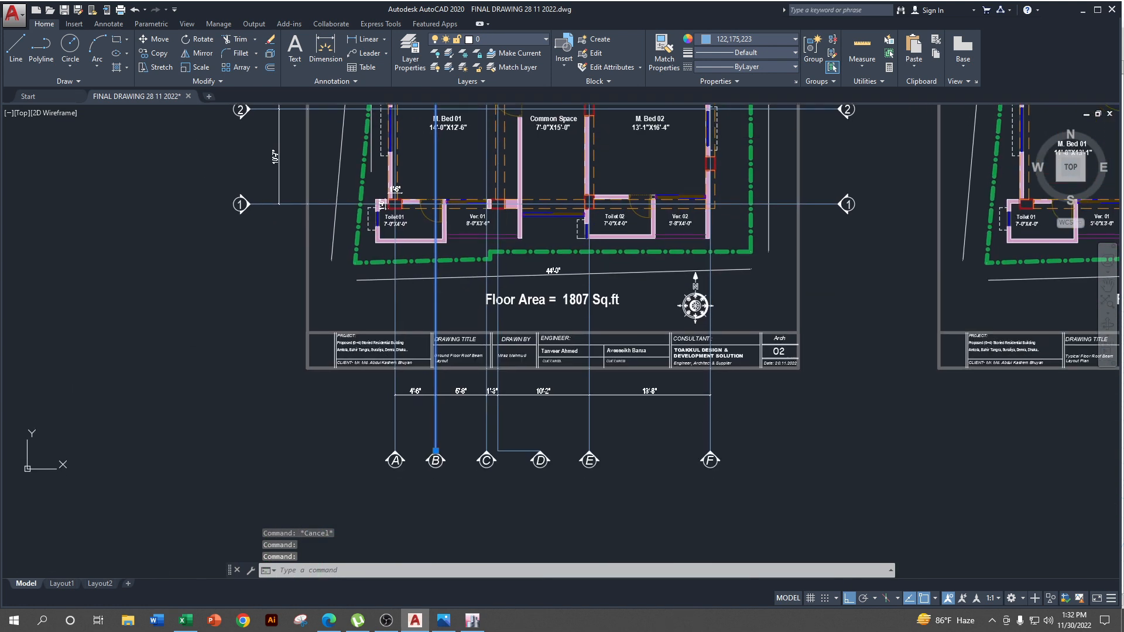
- Return to ETABS and place a Column 12x18 at grid point B-7 across all stories
{"action": "scroll", "coordinate": [506, 543], "scroll_direction": "down", "scroll_amount": 2}
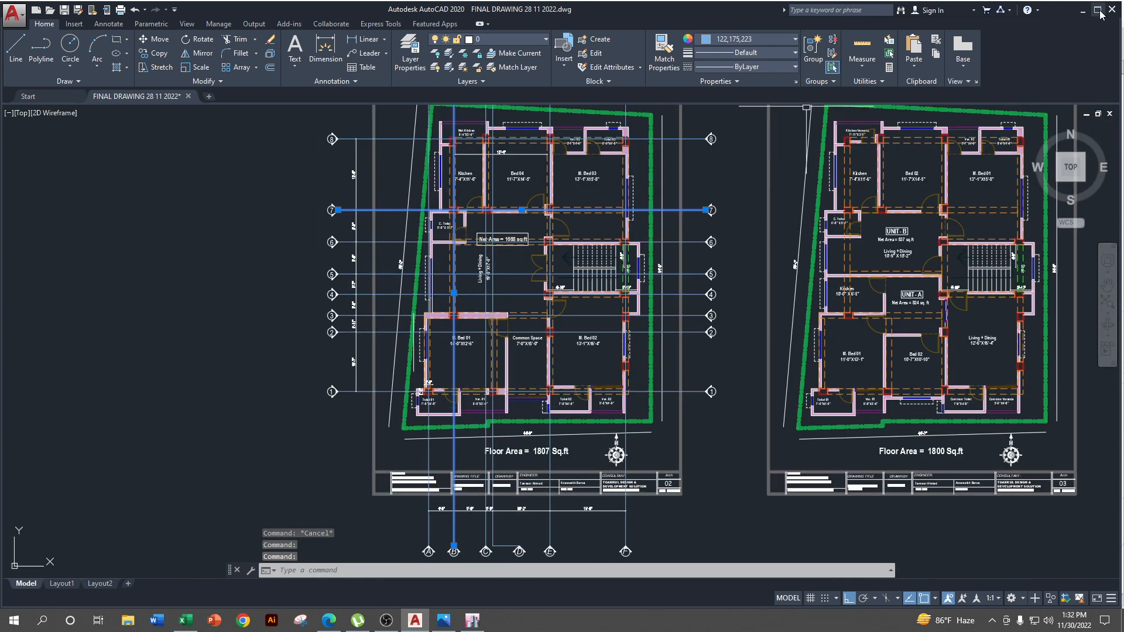
{"action": "left_click", "coordinate": [1080, 10]}
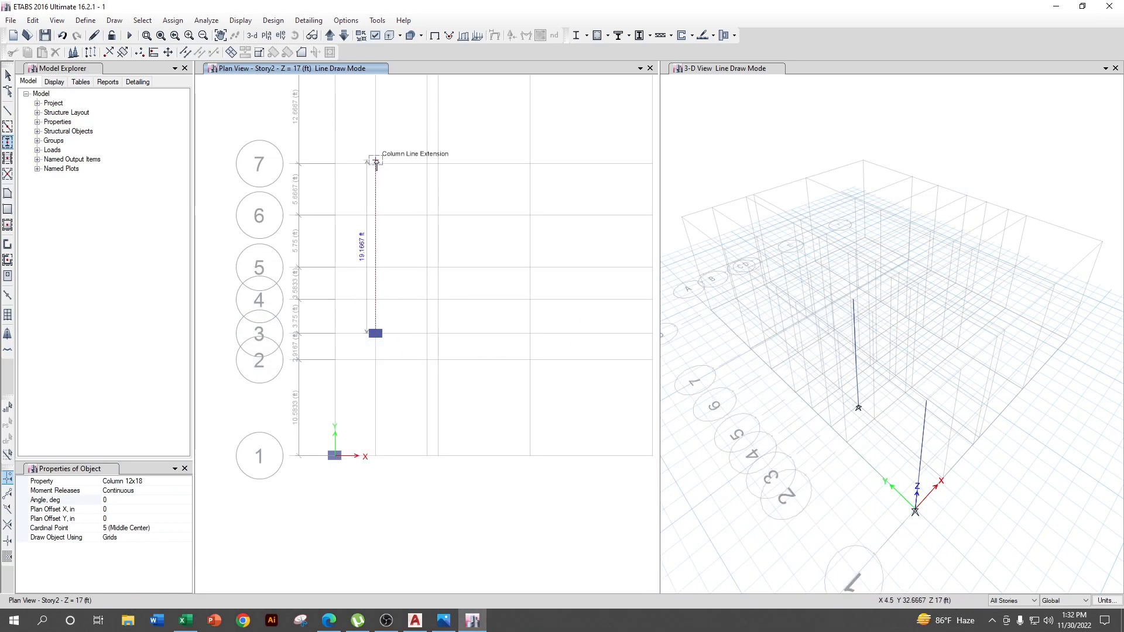
{"action": "left_click", "coordinate": [375, 164]}
{"action": "middle_click_drag", "start_coordinate": [411, 212], "coordinate": [382, 424]}
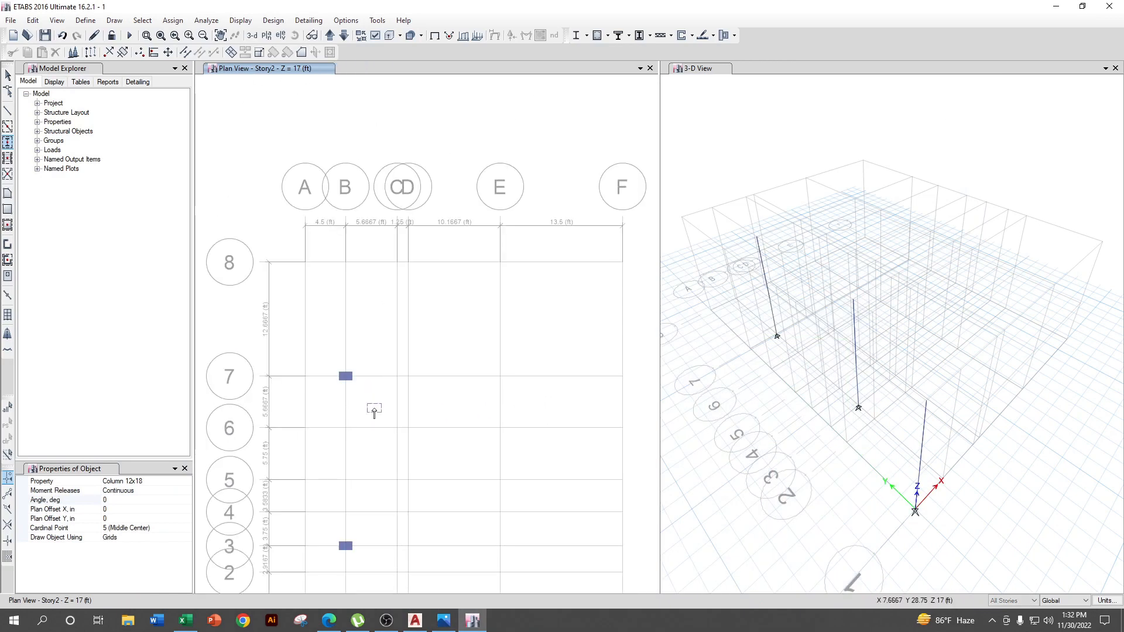
- Switch to the AutoCAD plan and clear the highlighted grid lines
{"action": "left_click", "coordinate": [1054, 7]}
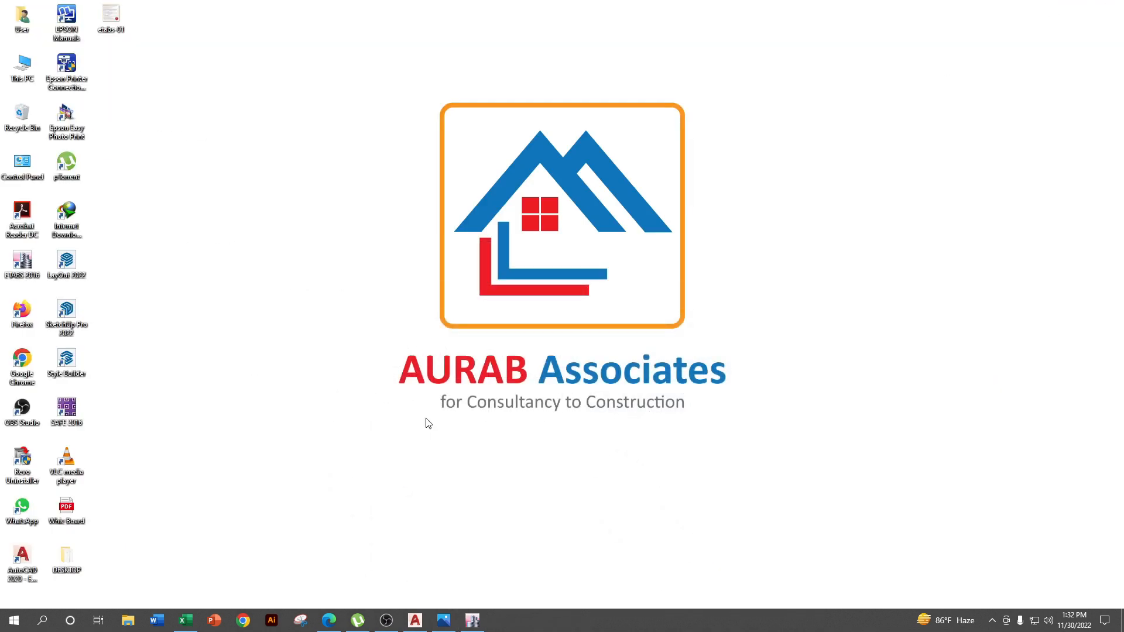
{"action": "left_click", "coordinate": [413, 628]}
{"action": "middle_click_drag", "start_coordinate": [551, 261], "coordinate": [529, 399]}
{"action": "middle_click_drag", "start_coordinate": [434, 438], "coordinate": [450, 385]}
{"action": "key", "text": "Escape"}
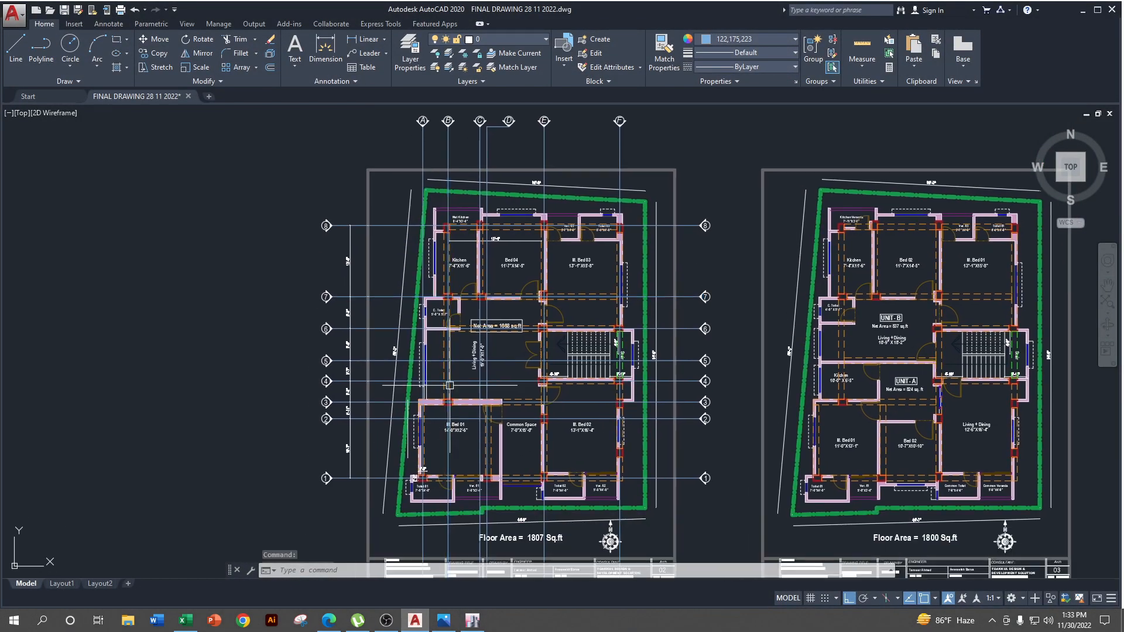
{"action": "key", "text": "Escape"}
- Highlight the grid lines through the column between Kitchen and Wet Kitchen and trace them to their labels
{"action": "scroll", "coordinate": [449, 385], "scroll_direction": "up", "scroll_amount": 2}
{"action": "scroll", "coordinate": [462, 300], "scroll_direction": "up", "scroll_amount": 4}
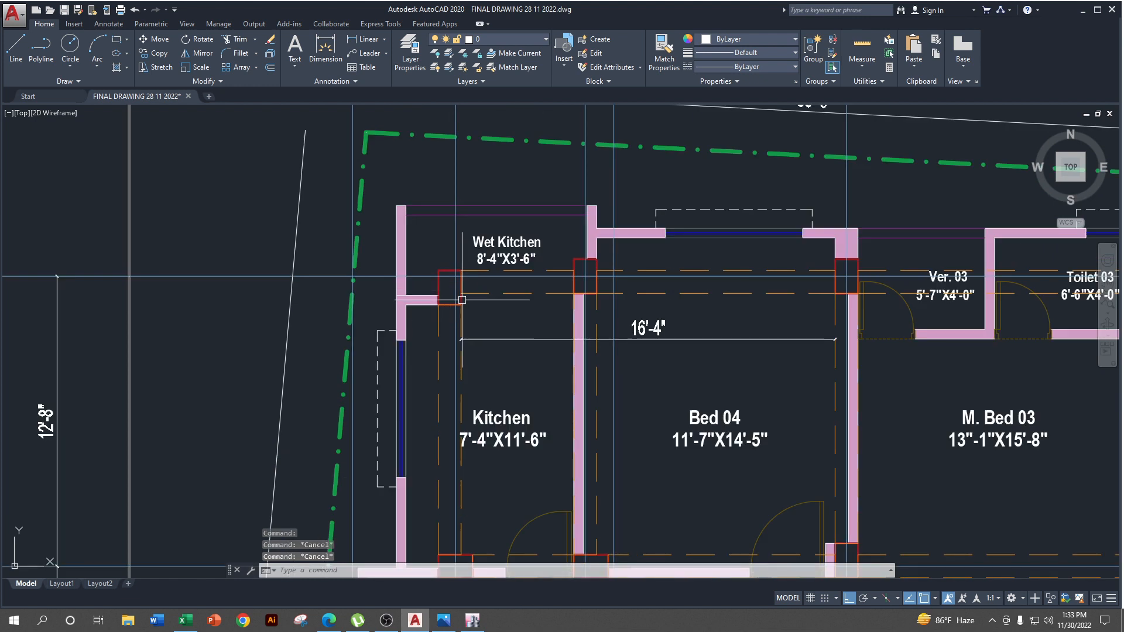
{"action": "scroll", "coordinate": [462, 300], "scroll_direction": "up", "scroll_amount": 2}
{"action": "left_click", "coordinate": [395, 263]}
{"action": "scroll", "coordinate": [583, 243], "scroll_direction": "down", "scroll_amount": 2}
{"action": "scroll", "coordinate": [584, 243], "scroll_direction": "down", "scroll_amount": 4}
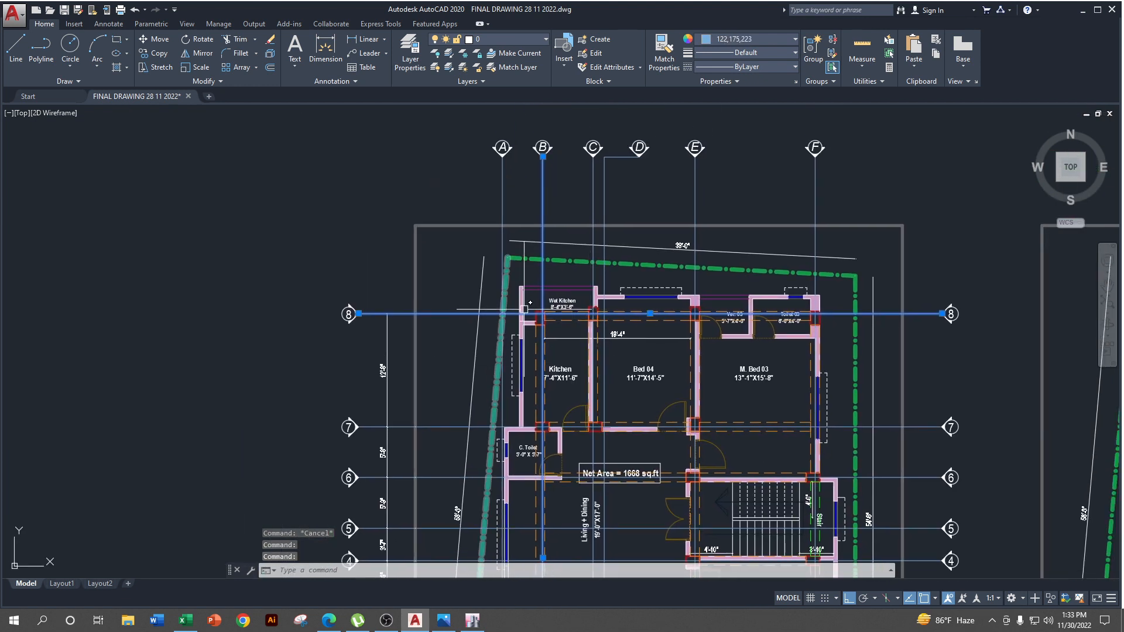
- Return to ETABS, set the column angle to 90 degrees, and place a Column 12x18 at grid point B-8
{"action": "left_click", "coordinate": [1082, 10]}
{"action": "left_click", "coordinate": [472, 620]}
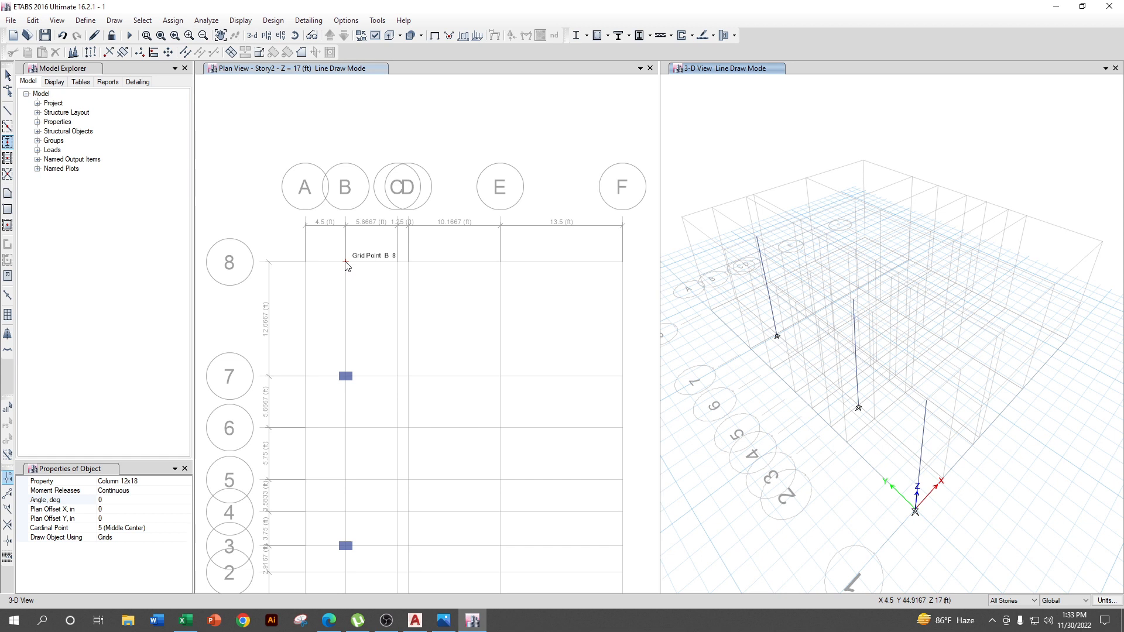
{"action": "left_click", "coordinate": [110, 502]}
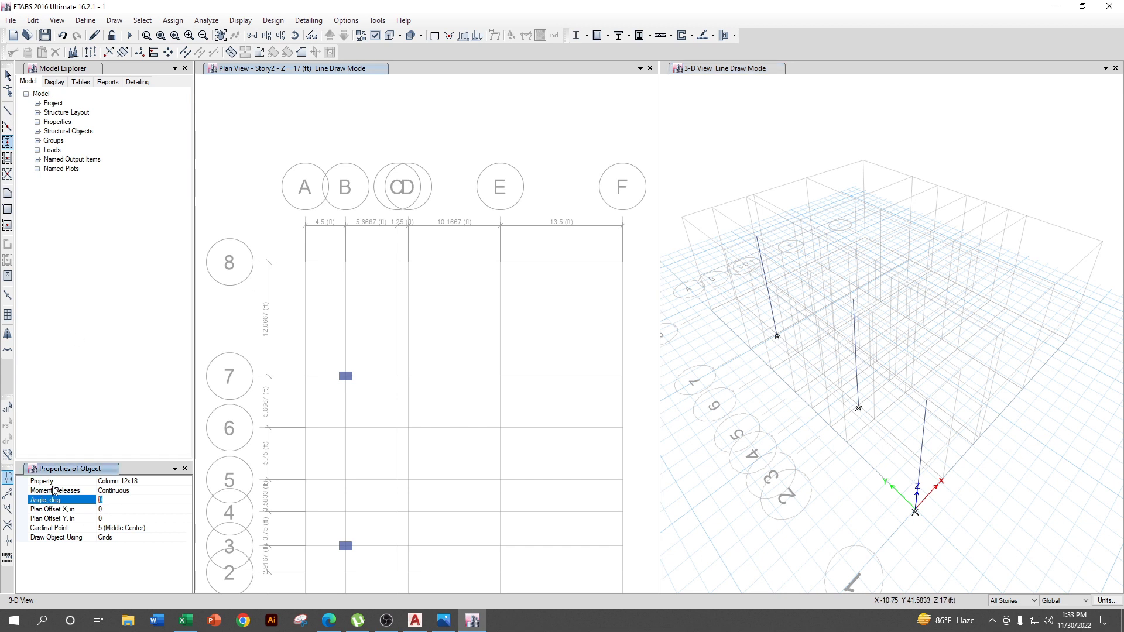
{"action": "left_click", "coordinate": [346, 263]}
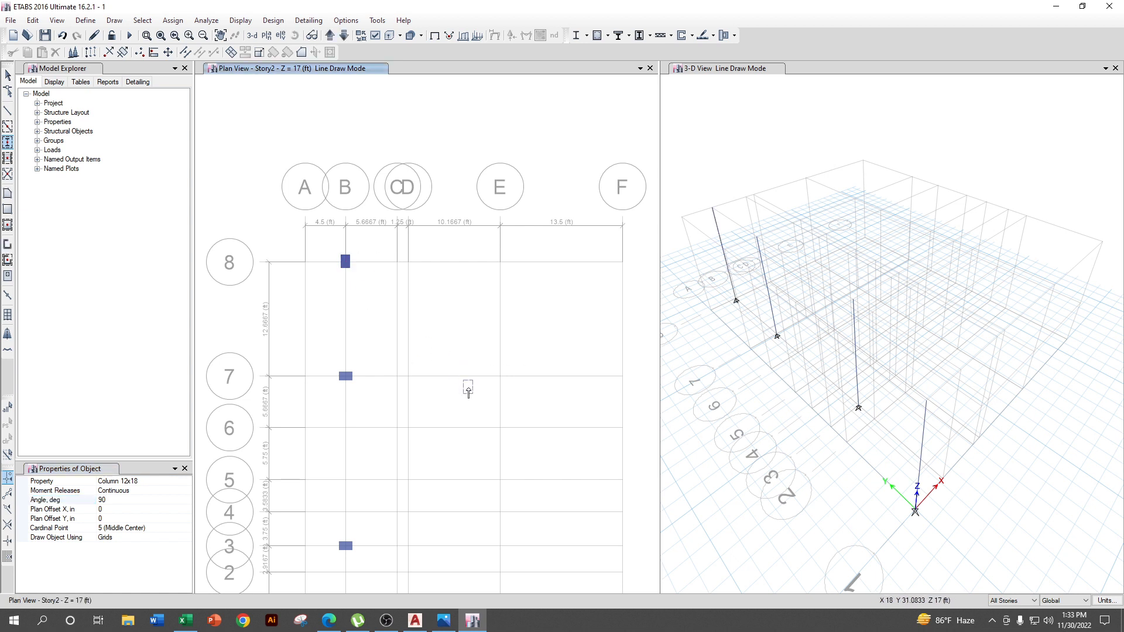
{"action": "left_click", "coordinate": [7, 75]}
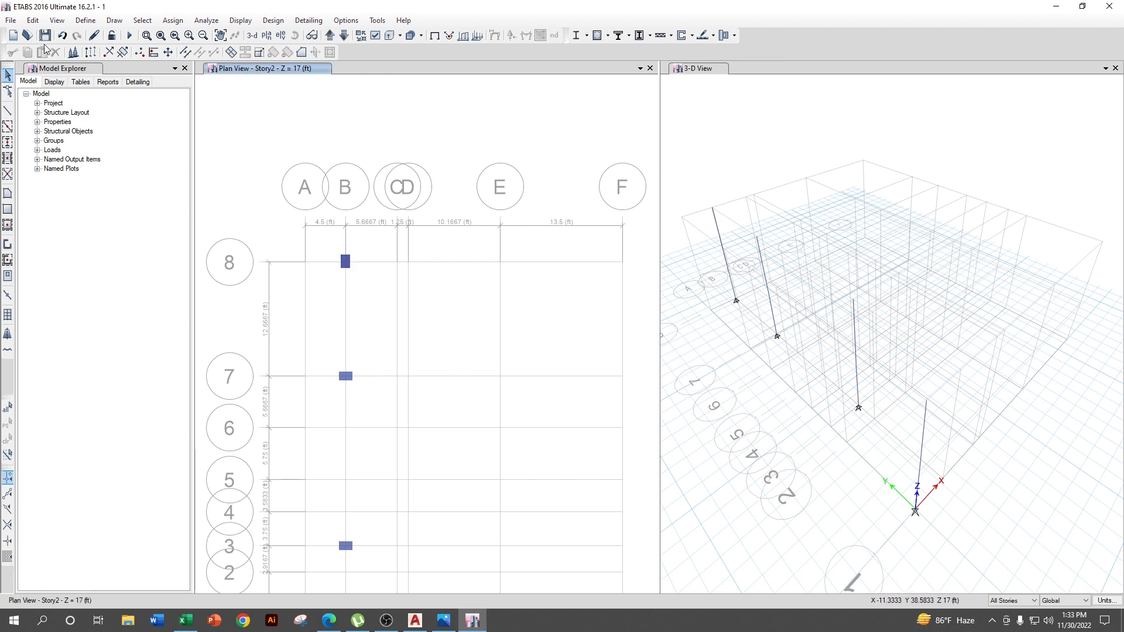
{"action": "scroll", "coordinate": [437, 321], "scroll_direction": "down", "scroll_amount": 4}
{"action": "scroll", "coordinate": [387, 359], "scroll_direction": "up", "scroll_amount": 4}
{"action": "middle_click_drag", "start_coordinate": [390, 375], "coordinate": [342, 494]}
{"action": "scroll", "coordinate": [466, 359], "scroll_direction": "down", "scroll_amount": 4}
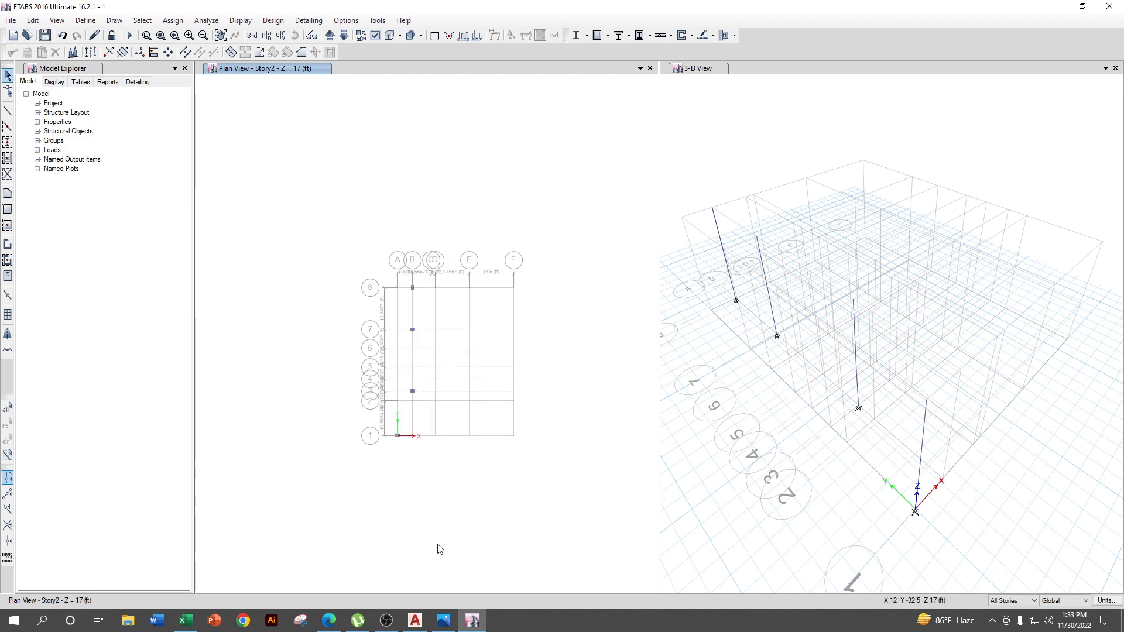
- Switch to the AutoCAD plan and highlight the two grid lines crossing at the column beside Ver. 01 to identify its grid point
{"action": "left_click", "coordinate": [421, 625]}
{"action": "scroll", "coordinate": [589, 207], "scroll_direction": "down", "scroll_amount": 2}
{"action": "middle_click_drag", "start_coordinate": [589, 471], "coordinate": [577, 348]}
{"action": "middle_click_drag", "start_coordinate": [582, 409], "coordinate": [576, 418]}
{"action": "key", "text": "Escape"}
{"action": "key", "text": "Escape"}
{"action": "scroll", "coordinate": [565, 419], "scroll_direction": "up", "scroll_amount": 6}
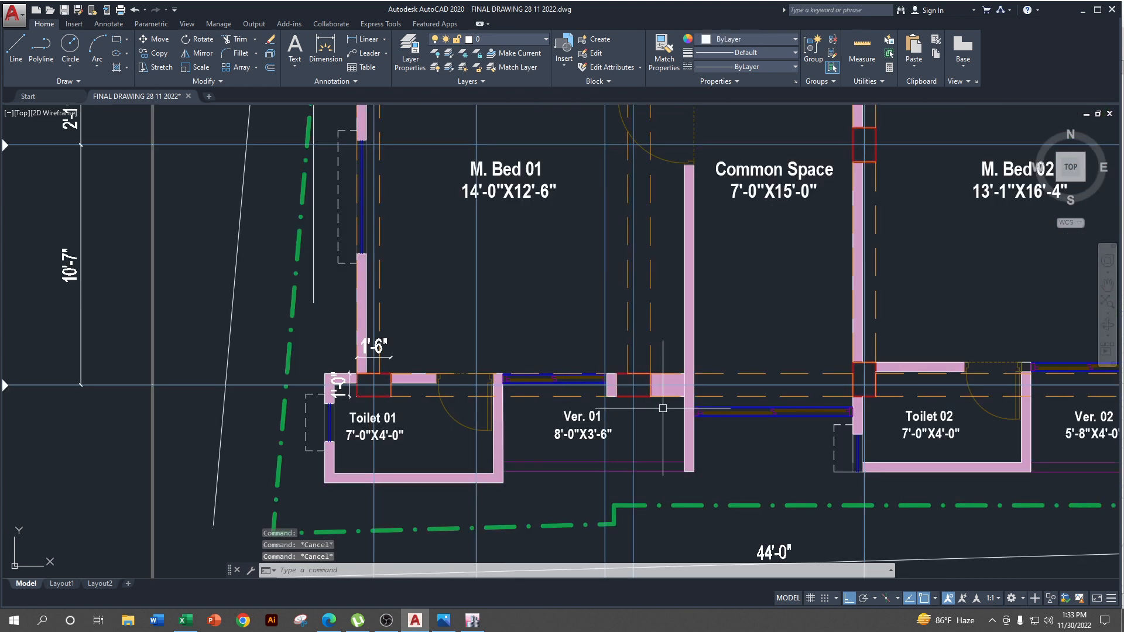
{"action": "left_click", "coordinate": [632, 415]}
{"action": "left_click", "coordinate": [583, 384]}
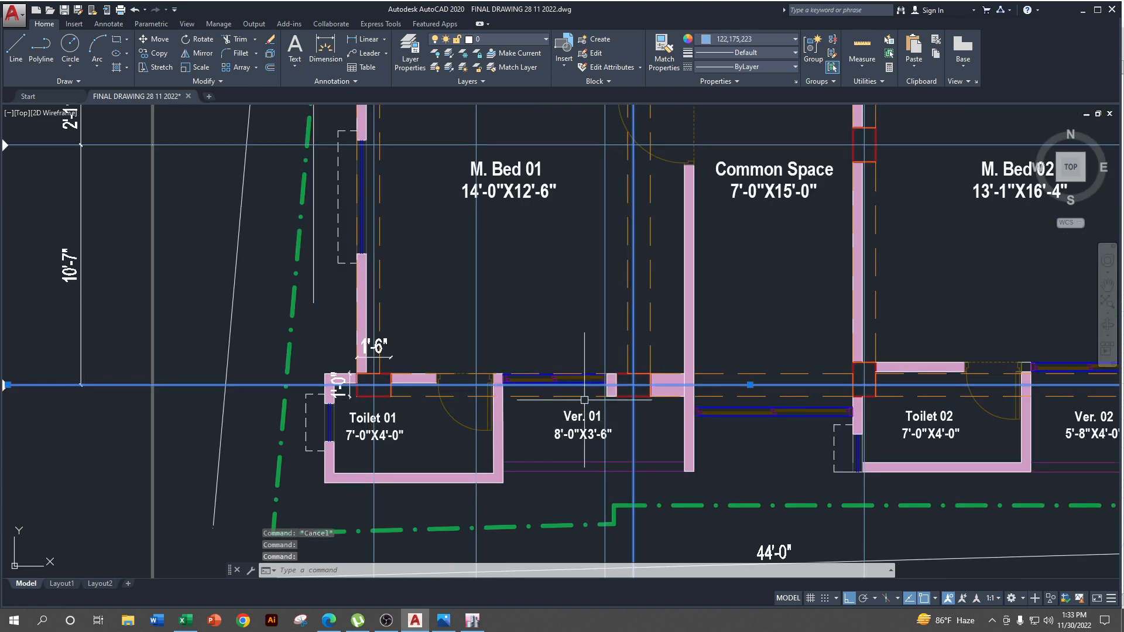
{"action": "scroll", "coordinate": [649, 425], "scroll_direction": "down", "scroll_amount": 1}
{"action": "scroll", "coordinate": [659, 430], "scroll_direction": "down", "scroll_amount": 2}
{"action": "middle_click_drag", "start_coordinate": [659, 430], "coordinate": [662, 331]}
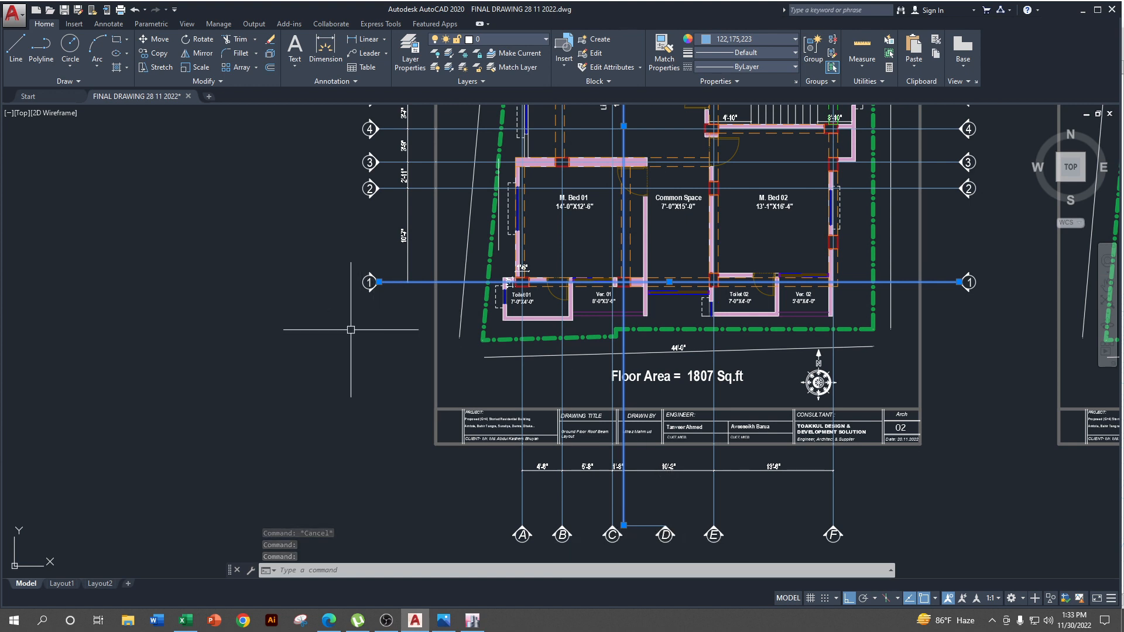
- Switch back to ETABS and place a Column 12x18 with a 0 degree angle at grid point D-1
{"action": "left_click", "coordinate": [1082, 9]}
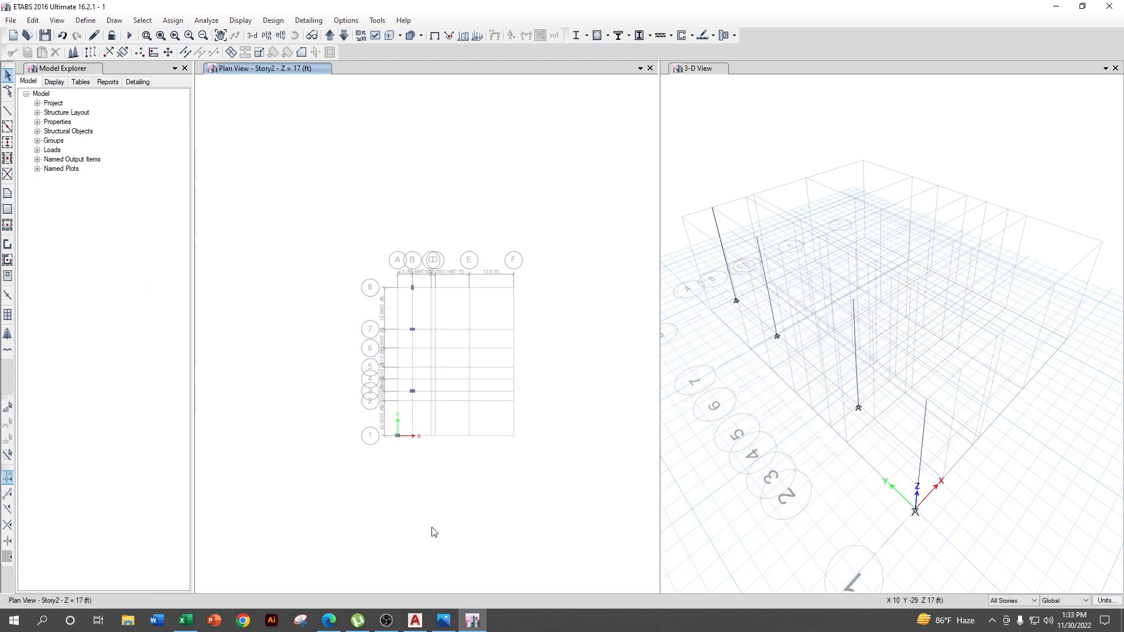
{"action": "scroll", "coordinate": [433, 532], "scroll_direction": "up", "scroll_amount": 3}
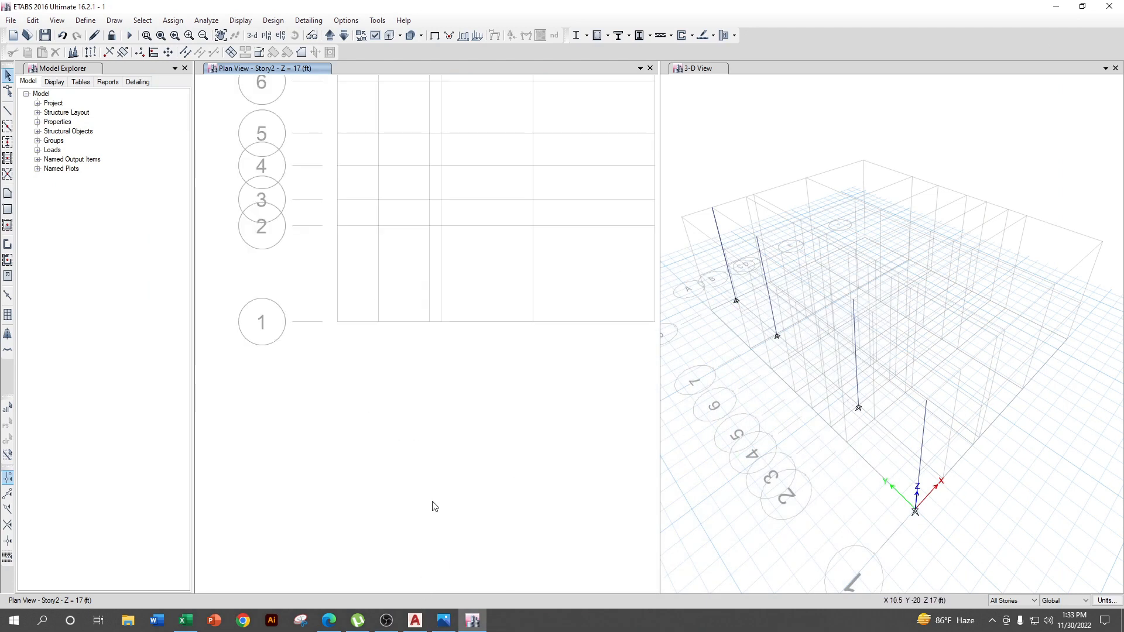
{"action": "left_click", "coordinate": [8, 142]}
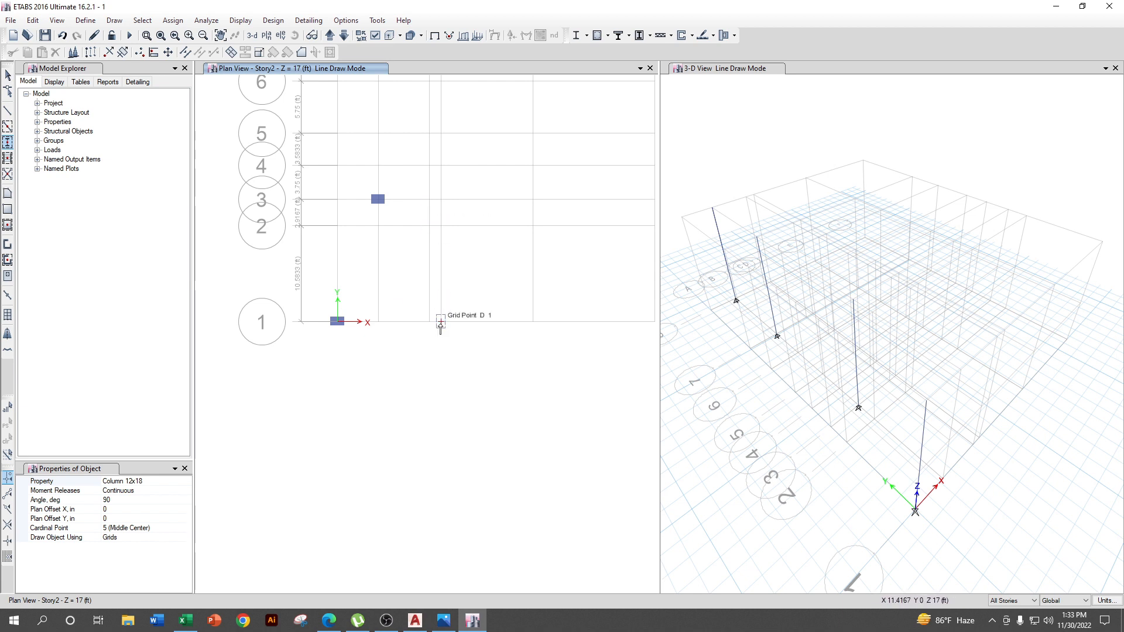
{"action": "left_click", "coordinate": [120, 499]}
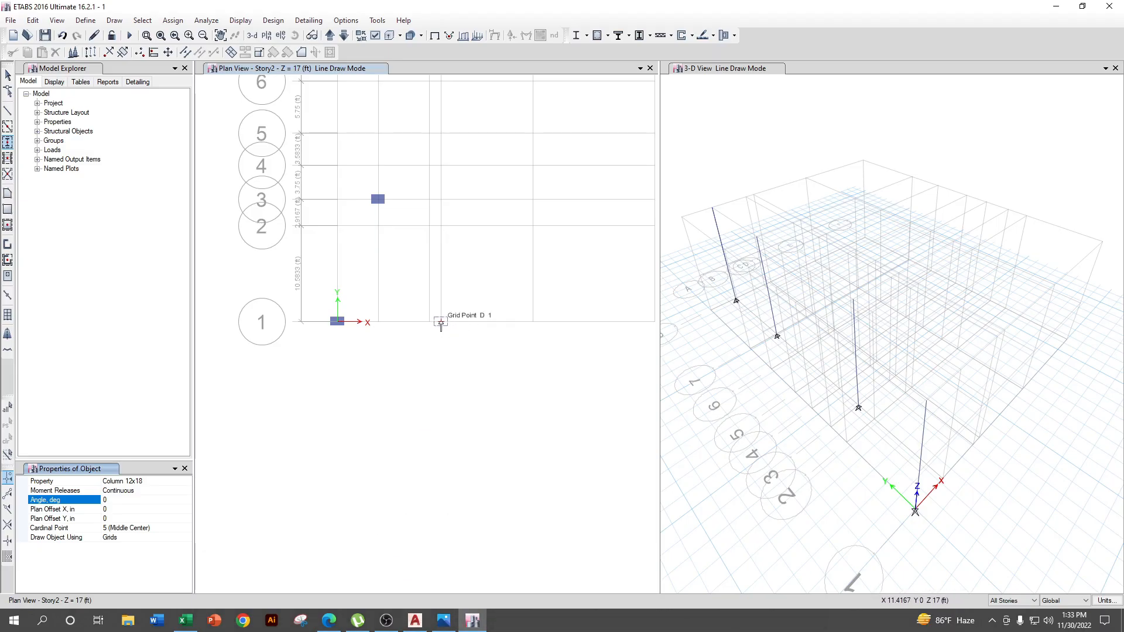
{"action": "left_click", "coordinate": [441, 323]}
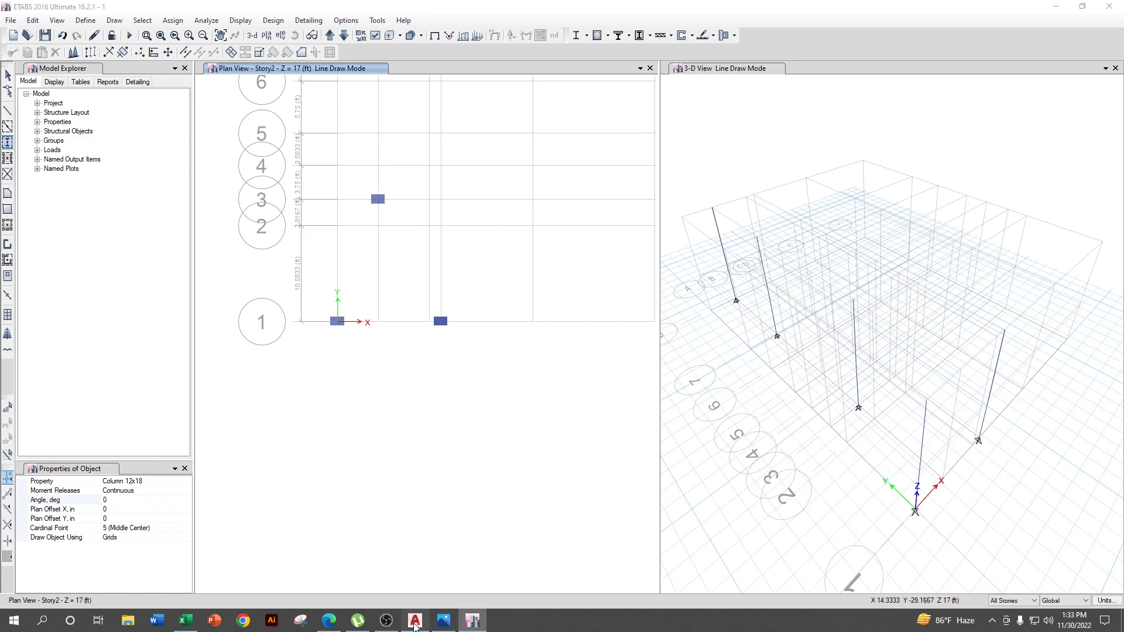
- Switch to the AutoCAD plan and highlight the grid lines crossing at the column on the wall corner between Kitchen and Bed 04
{"action": "left_click", "coordinate": [414, 622]}
{"action": "scroll", "coordinate": [511, 441], "scroll_direction": "up", "scroll_amount": 4}
{"action": "scroll", "coordinate": [511, 440], "scroll_direction": "down", "scroll_amount": 3}
{"action": "scroll", "coordinate": [523, 485], "scroll_direction": "down", "scroll_amount": 2}
{"action": "scroll", "coordinate": [486, 372], "scroll_direction": "up", "scroll_amount": 6}
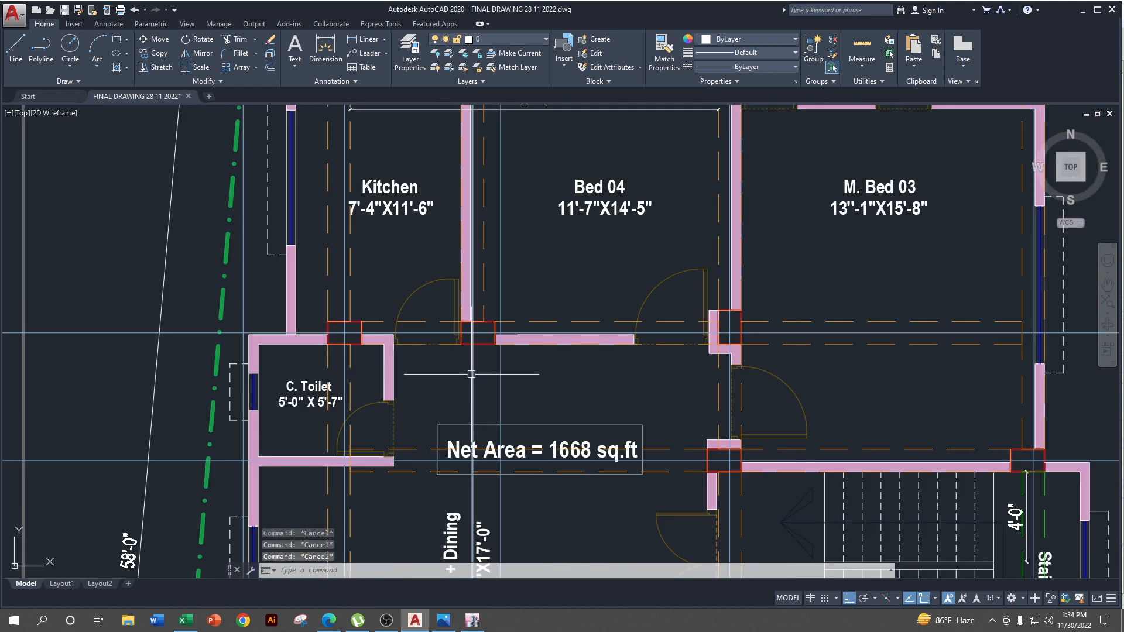
{"action": "scroll", "coordinate": [472, 374], "scroll_direction": "down", "scroll_amount": 3}
{"action": "scroll", "coordinate": [222, 361], "scroll_direction": "up", "scroll_amount": 4}
{"action": "left_click", "coordinate": [223, 361]}
- Trace the highlighted grid lines to their bubbles and examine the orientation of the column between Kitchen and Bed 04
{"action": "scroll", "coordinate": [223, 359], "scroll_direction": "down", "scroll_amount": 4}
{"action": "scroll", "coordinate": [412, 277], "scroll_direction": "up", "scroll_amount": 1}
{"action": "middle_click_drag", "start_coordinate": [411, 277], "coordinate": [379, 484]}
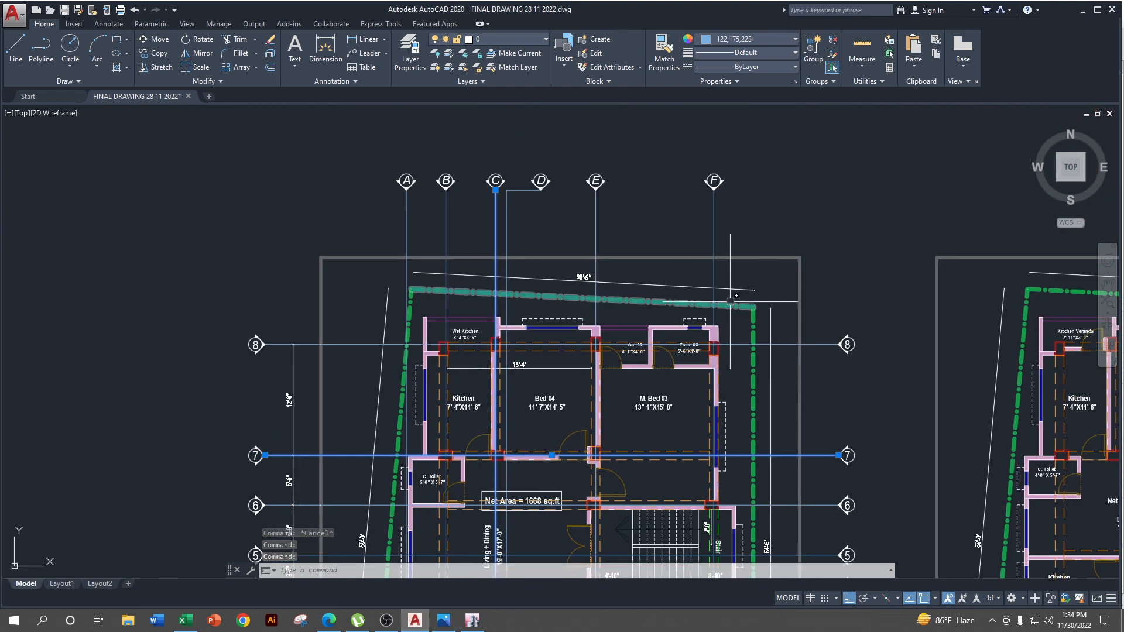
{"action": "scroll", "coordinate": [475, 479], "scroll_direction": "up", "scroll_amount": 5}
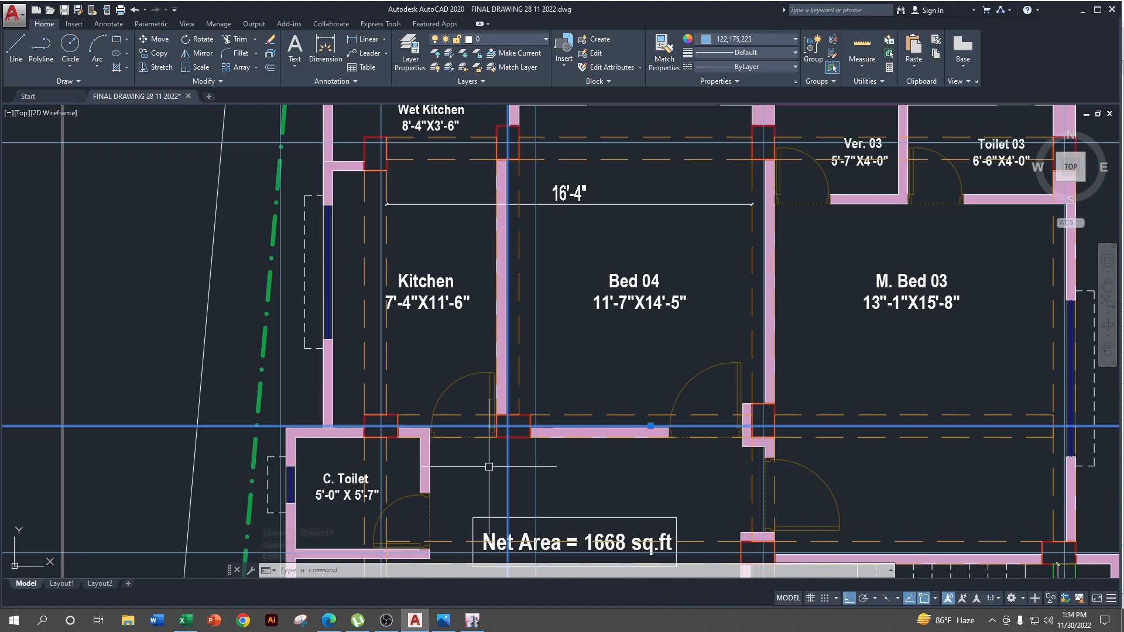
{"action": "scroll", "coordinate": [586, 422], "scroll_direction": "down", "scroll_amount": 2}
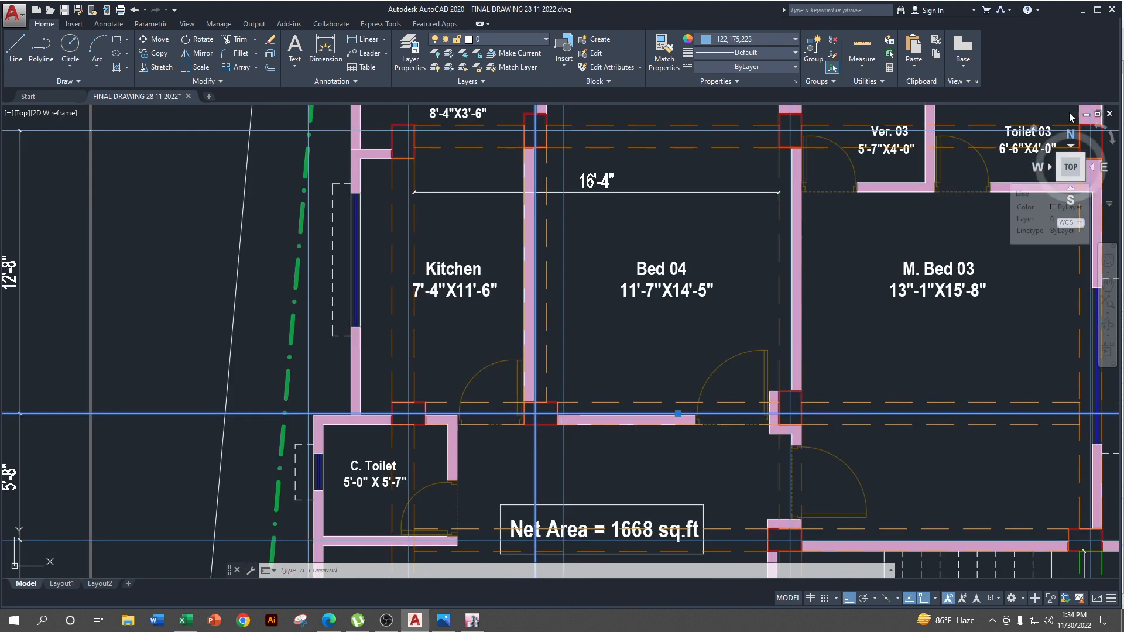
{"action": "scroll", "coordinate": [897, 301], "scroll_direction": "down", "scroll_amount": 1}
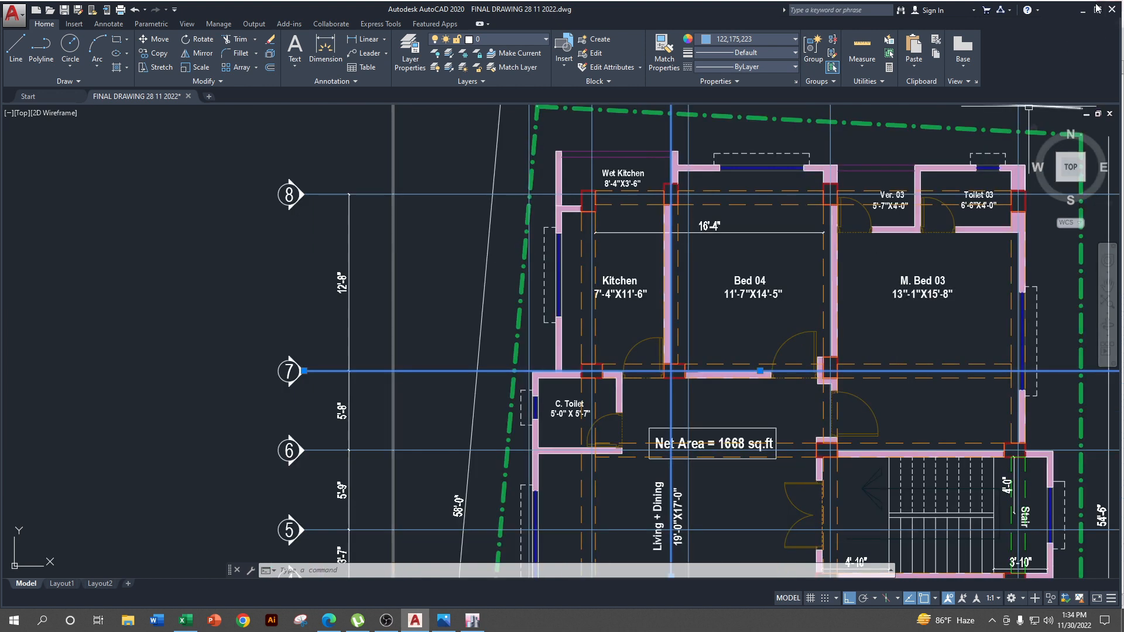
{"action": "middle_click_drag", "start_coordinate": [654, 292], "coordinate": [582, 394]}
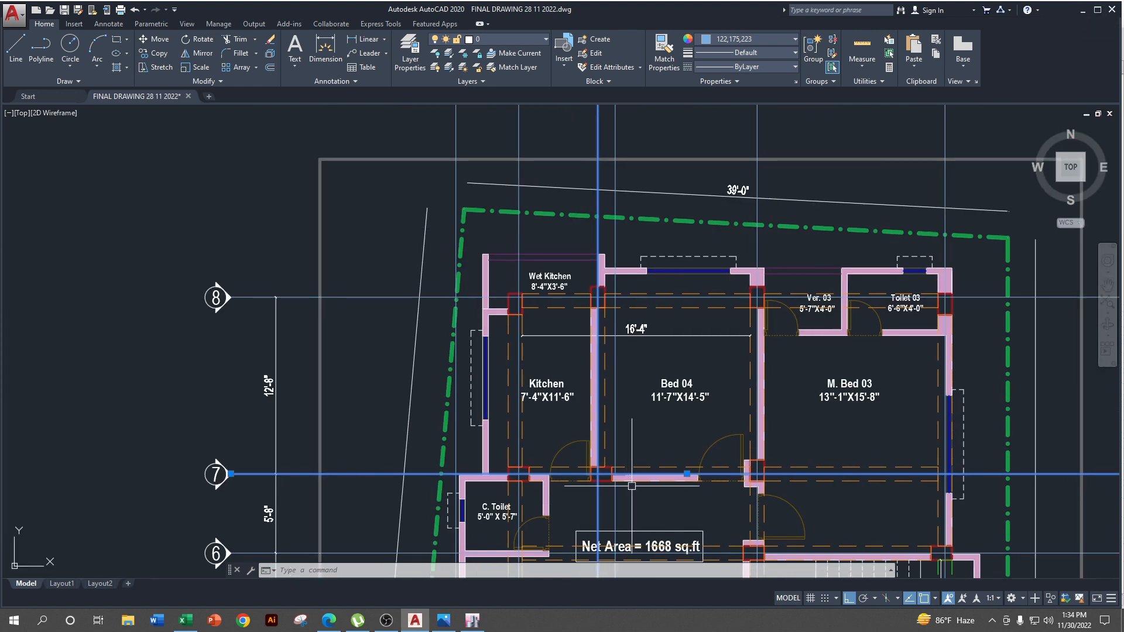
{"action": "middle_click_drag", "start_coordinate": [576, 451], "coordinate": [520, 529]}
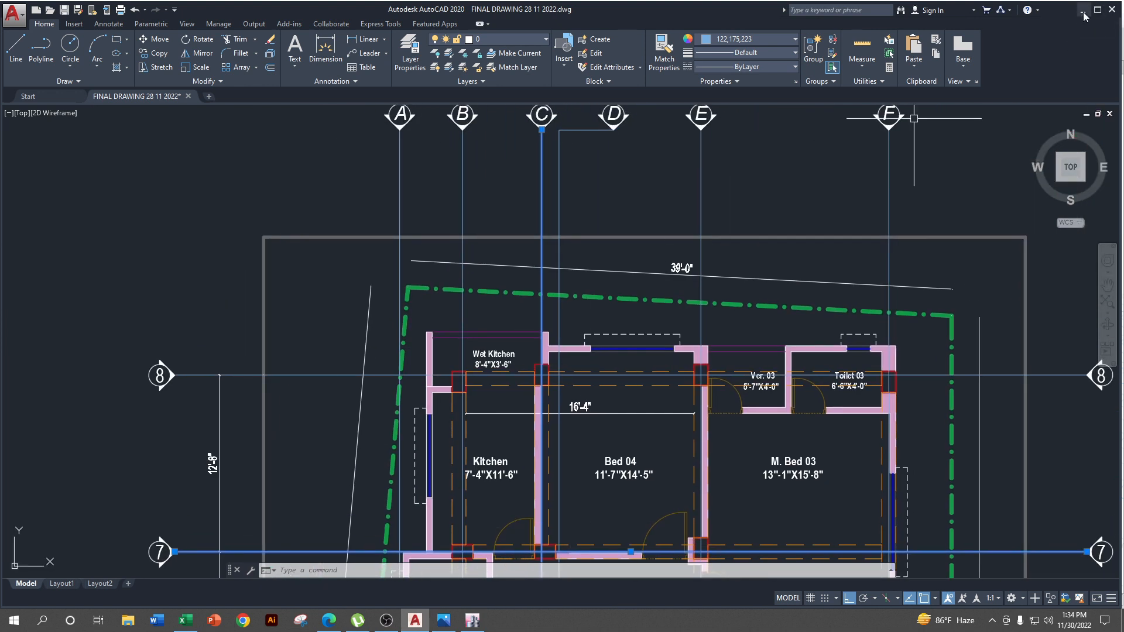
- Place a Column 12x18 at grid point C-7 in ETABS, rechecking its location in the AutoCAD plan first
{"action": "left_click", "coordinate": [1083, 11]}
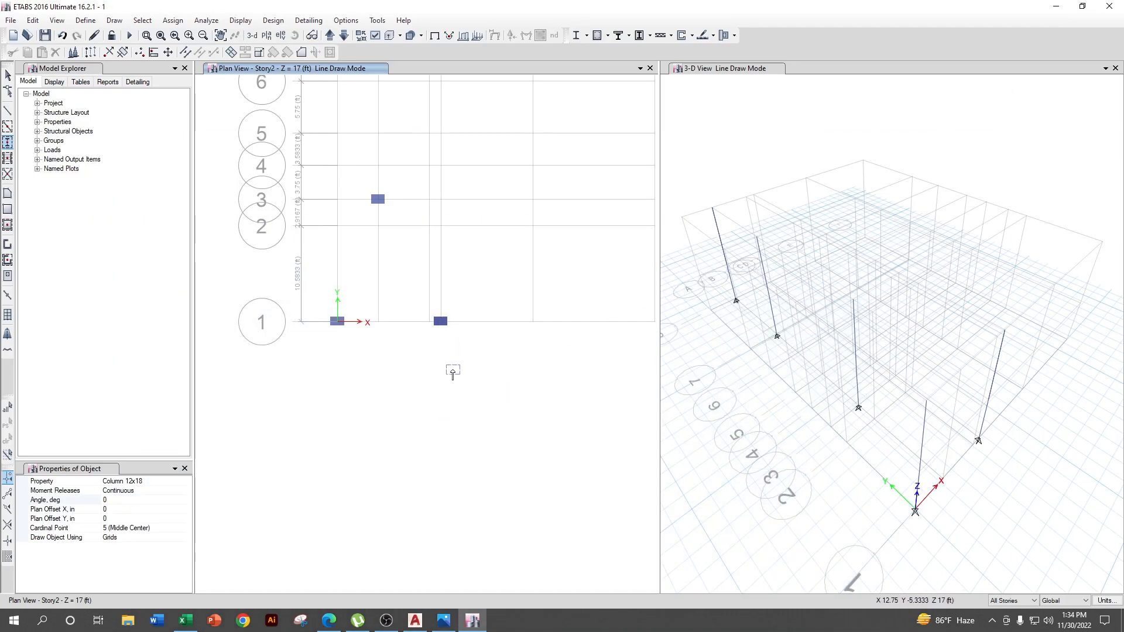
{"action": "scroll", "coordinate": [452, 371], "scroll_direction": "down", "scroll_amount": 4}
{"action": "scroll", "coordinate": [552, 339], "scroll_direction": "up", "scroll_amount": 4}
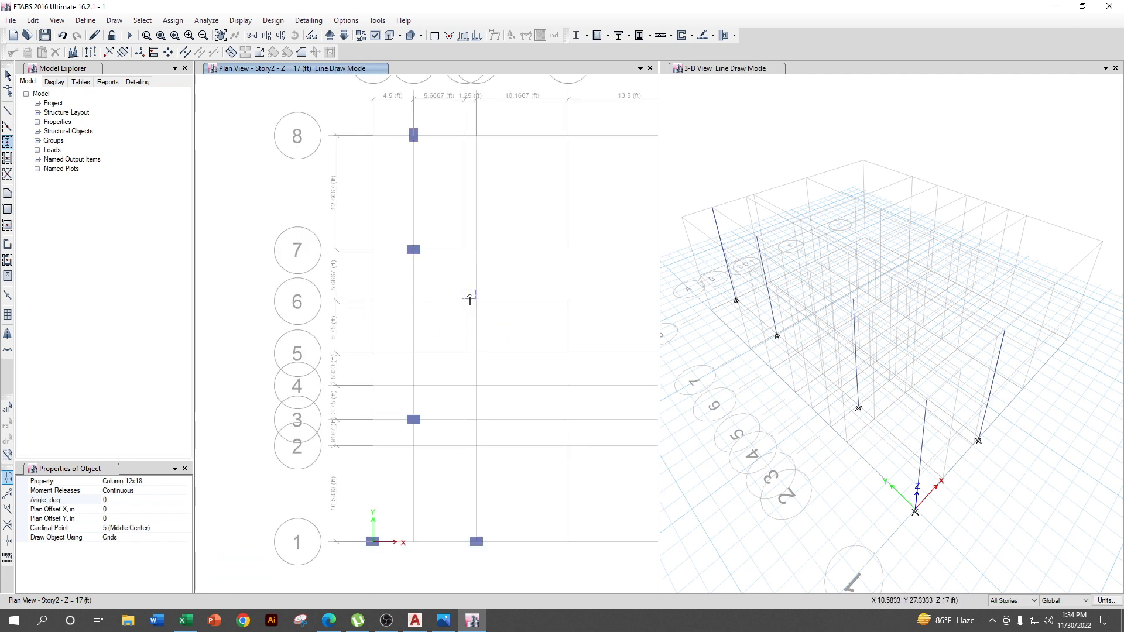
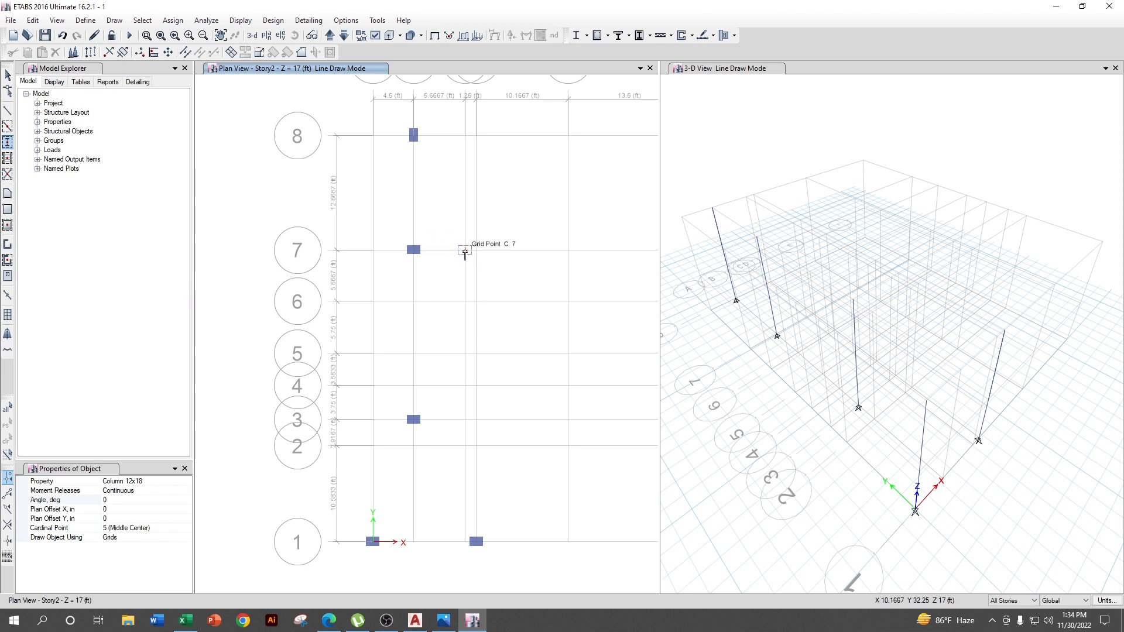
{"action": "left_click", "coordinate": [415, 620]}
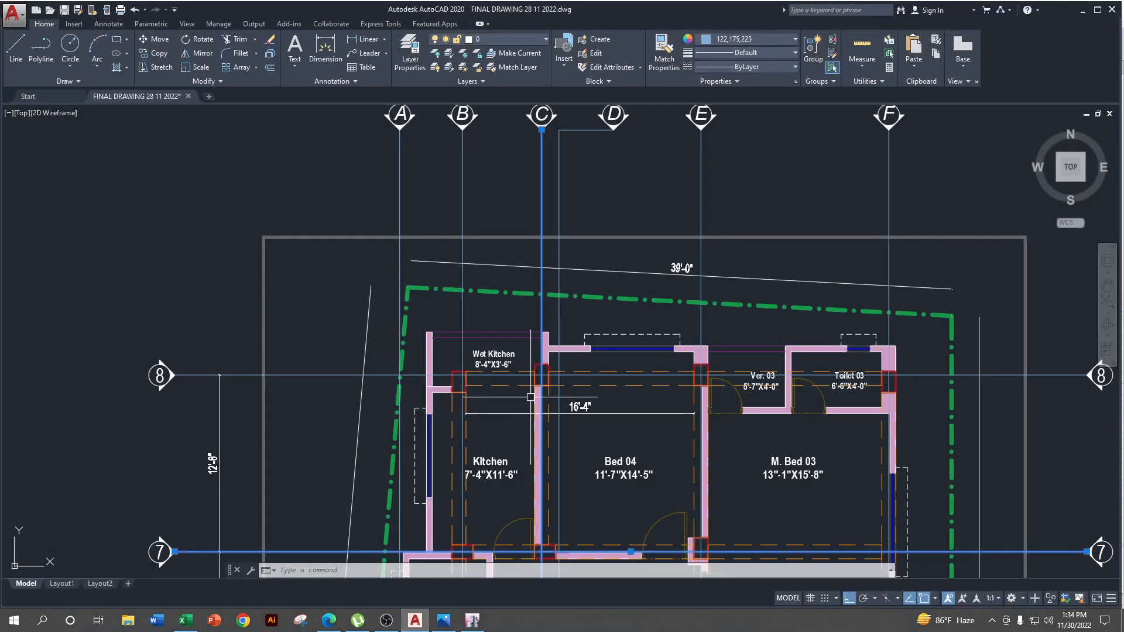
{"action": "scroll", "coordinate": [574, 440], "scroll_direction": "down", "scroll_amount": 1}
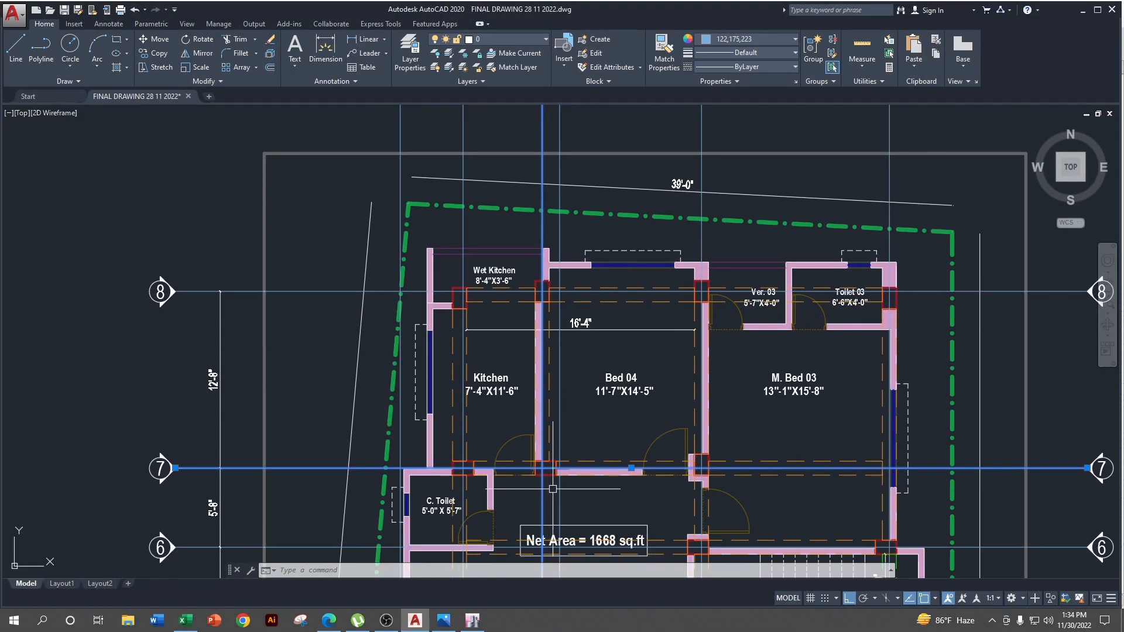
{"action": "scroll", "coordinate": [571, 466], "scroll_direction": "down", "scroll_amount": 1}
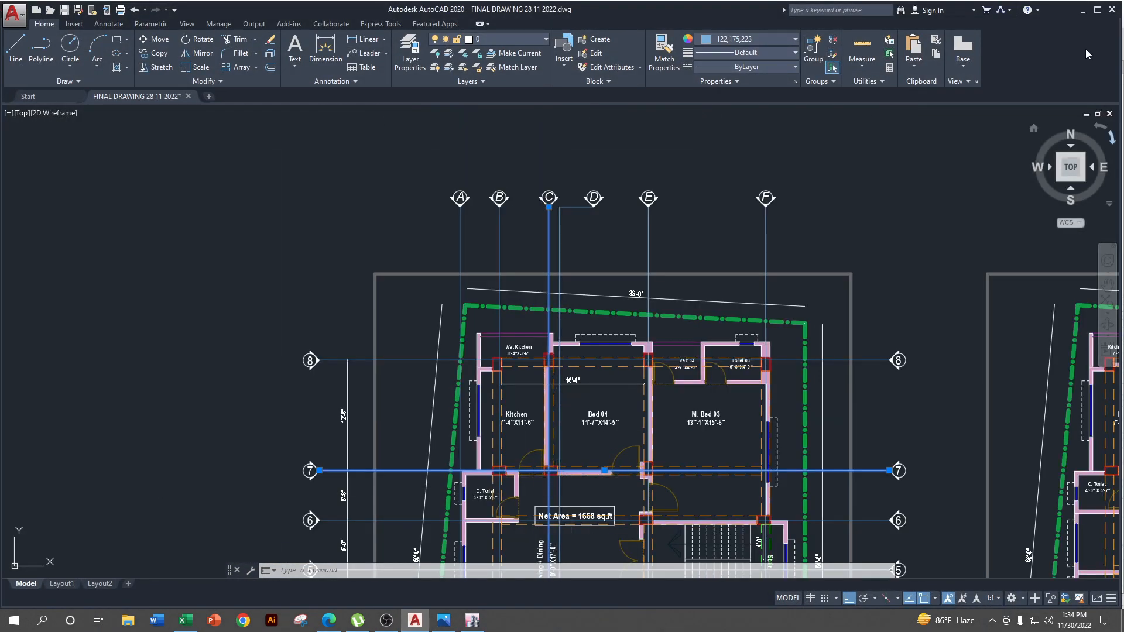
{"action": "left_click", "coordinate": [1083, 11]}
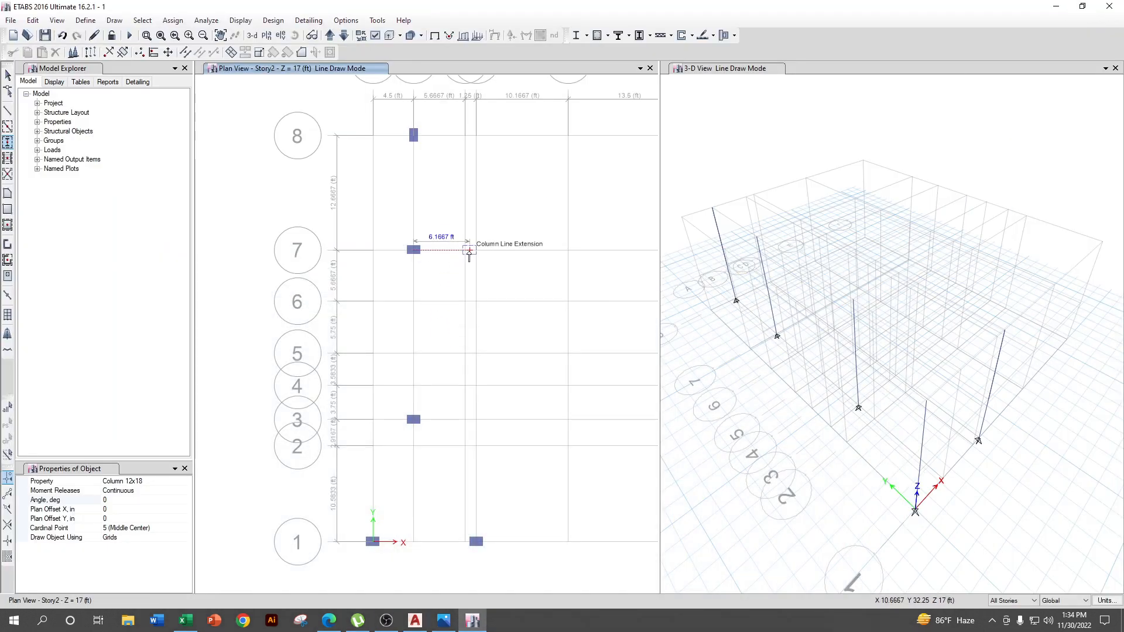
{"action": "left_click", "coordinate": [464, 252]}
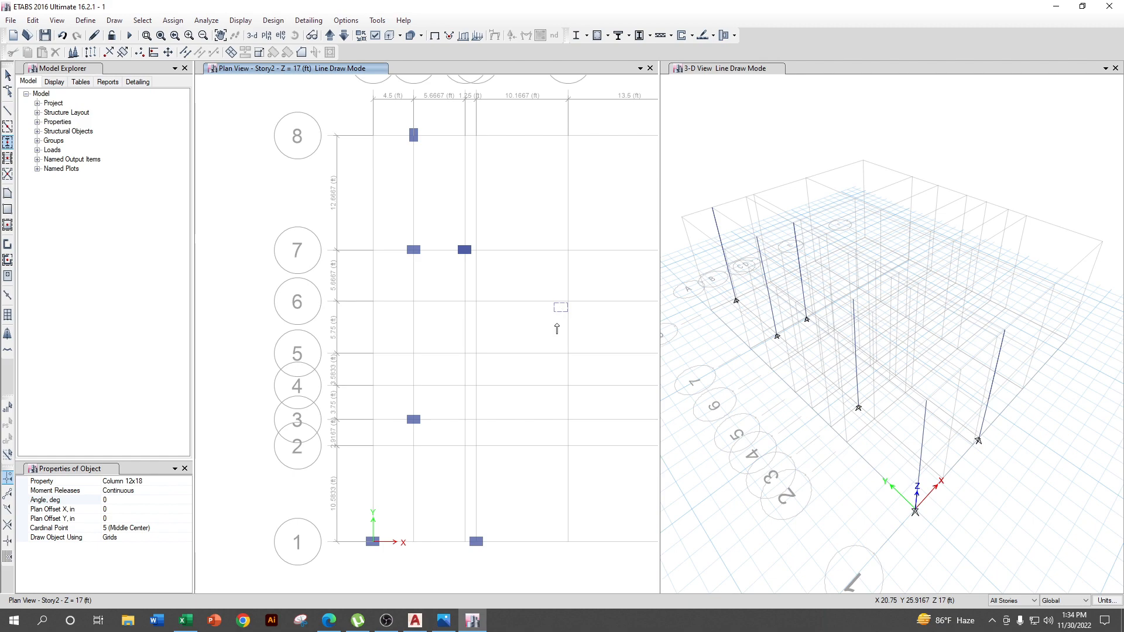
- Switch to the AutoCAD plan and highlight the grid lines crossing at the column between Wet Kitchen and Bed 04
{"action": "left_click", "coordinate": [415, 621]}
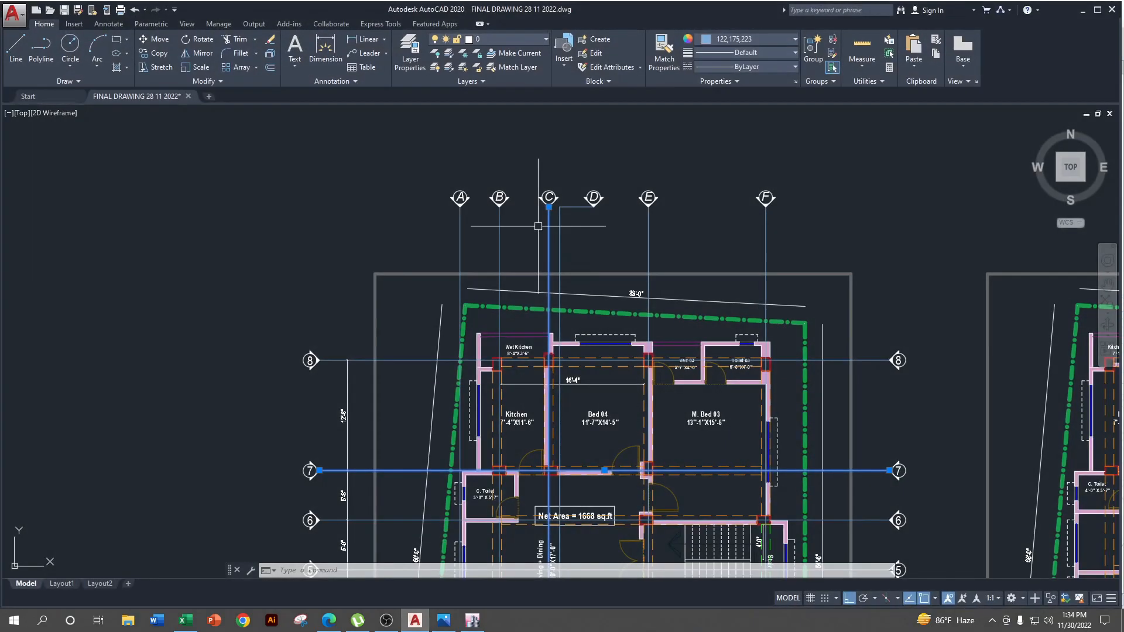
{"action": "scroll", "coordinate": [553, 278], "scroll_direction": "up", "scroll_amount": 4}
{"action": "scroll", "coordinate": [545, 193], "scroll_direction": "down", "scroll_amount": 2}
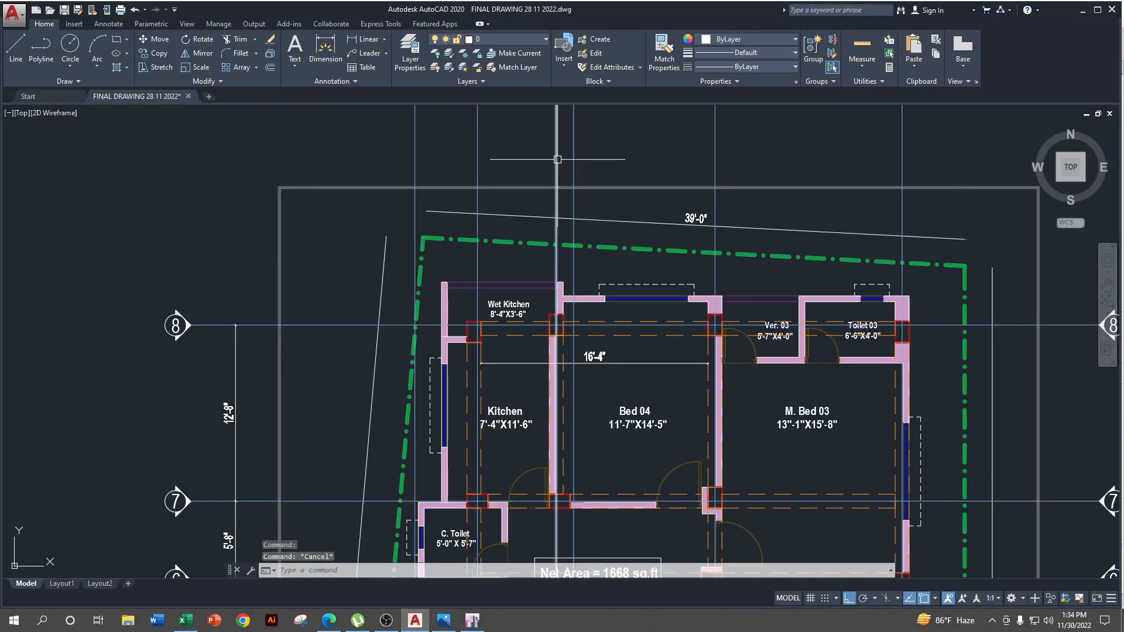
{"action": "key", "text": "Escape"}
{"action": "left_click", "coordinate": [503, 325]}
{"action": "scroll", "coordinate": [486, 362], "scroll_direction": "down", "scroll_amount": 2}
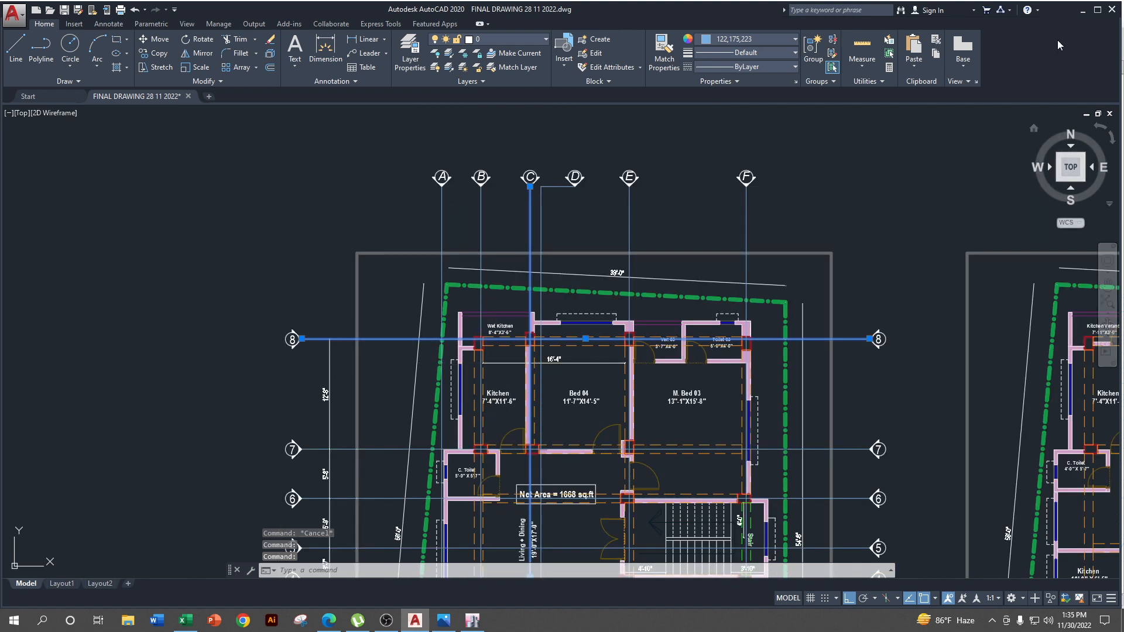
- Switch to ETABS, set the column angle to 90 degrees and place a Column 12x18 at grid point C-8
{"action": "left_click", "coordinate": [1084, 11]}
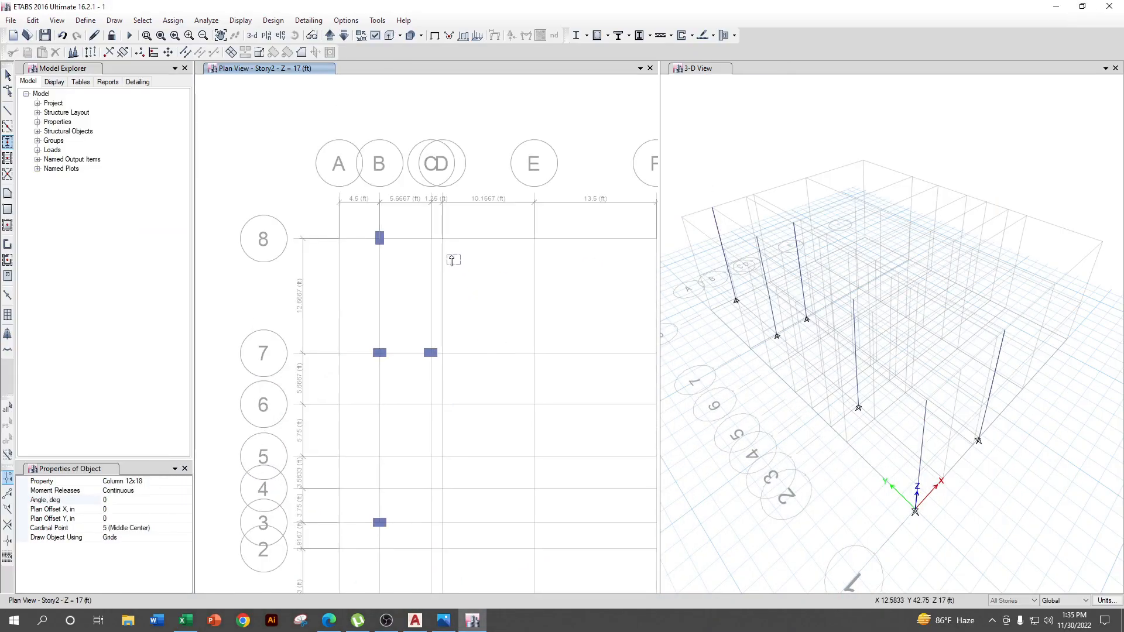
{"action": "left_click", "coordinate": [121, 502]}
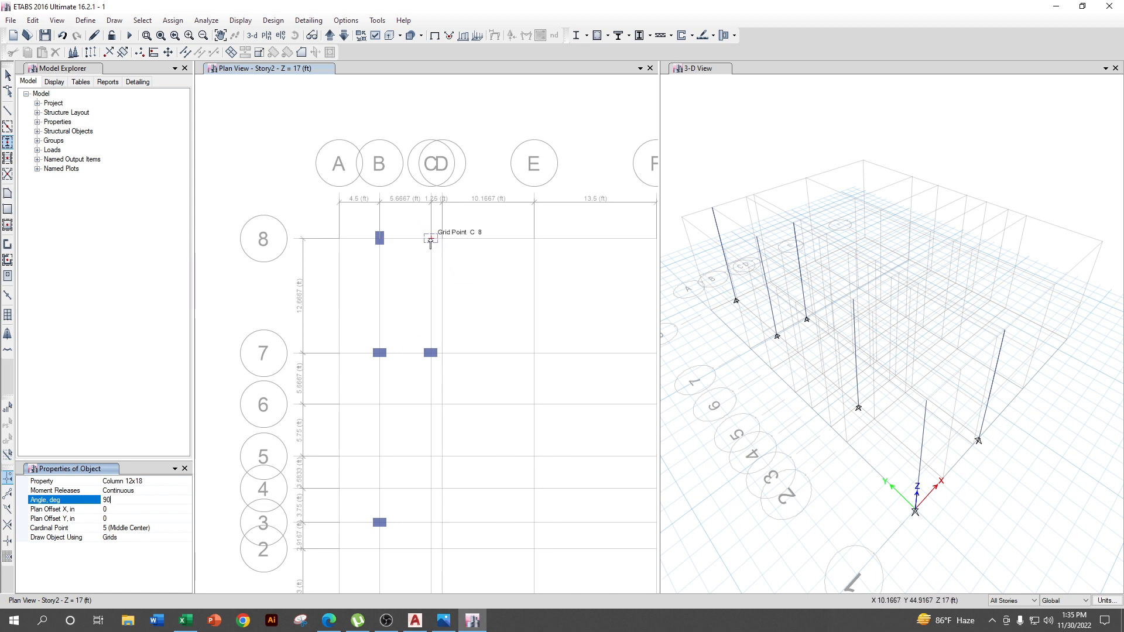
{"action": "left_click", "coordinate": [416, 622]}
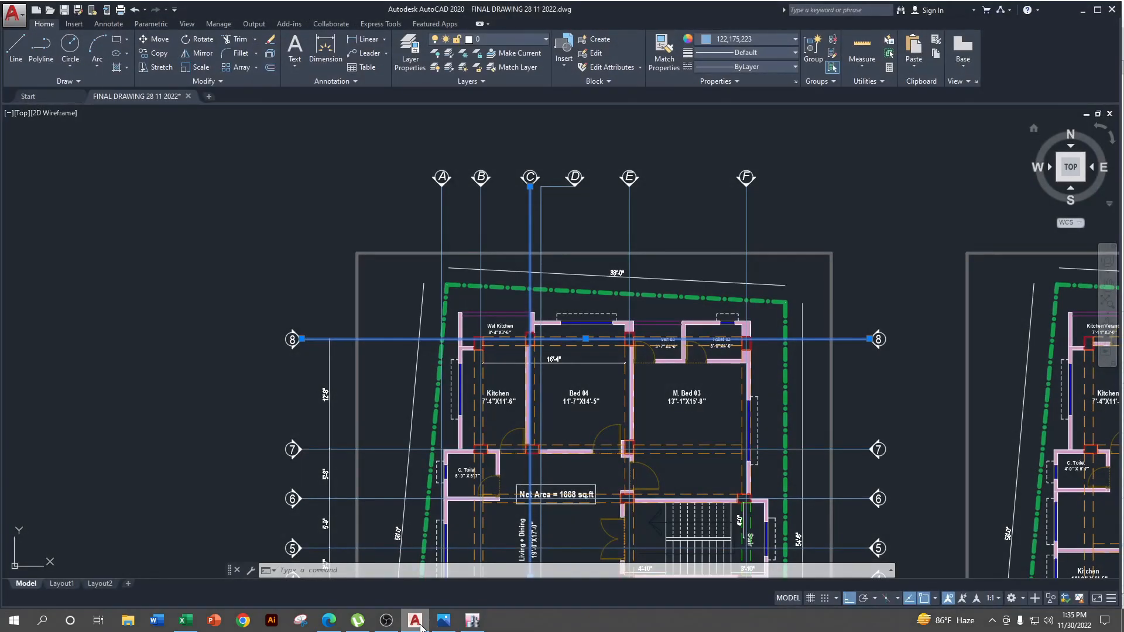
{"action": "left_click", "coordinate": [421, 627]}
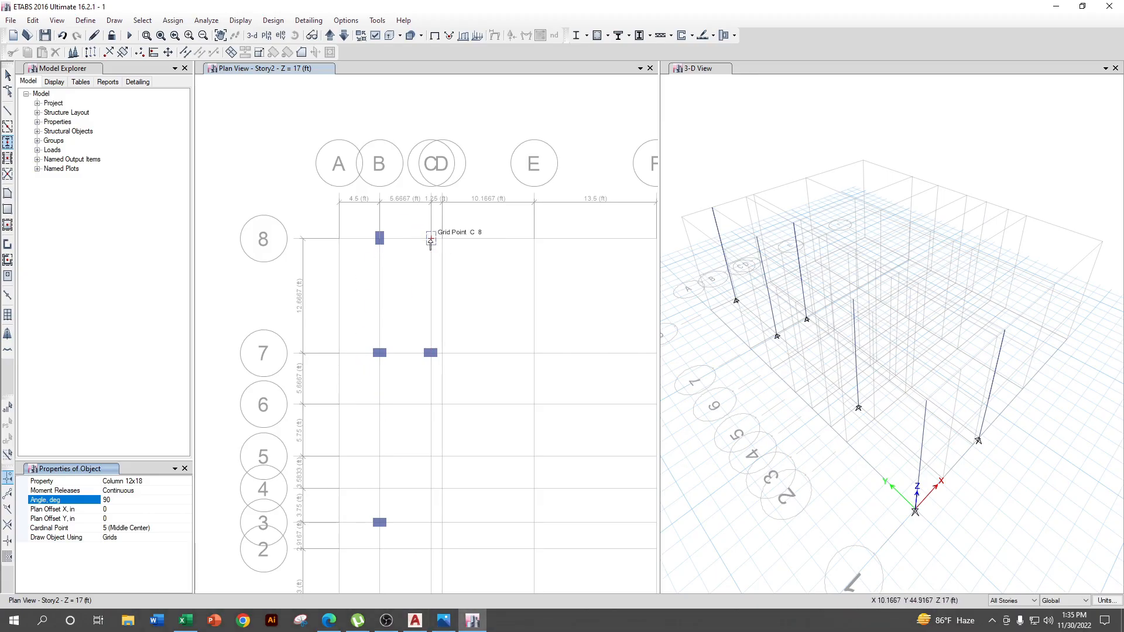
{"action": "left_click", "coordinate": [430, 240]}
{"action": "scroll", "coordinate": [509, 366], "scroll_direction": "down", "scroll_amount": 5}
{"action": "scroll", "coordinate": [508, 366], "scroll_direction": "up", "scroll_amount": 3}
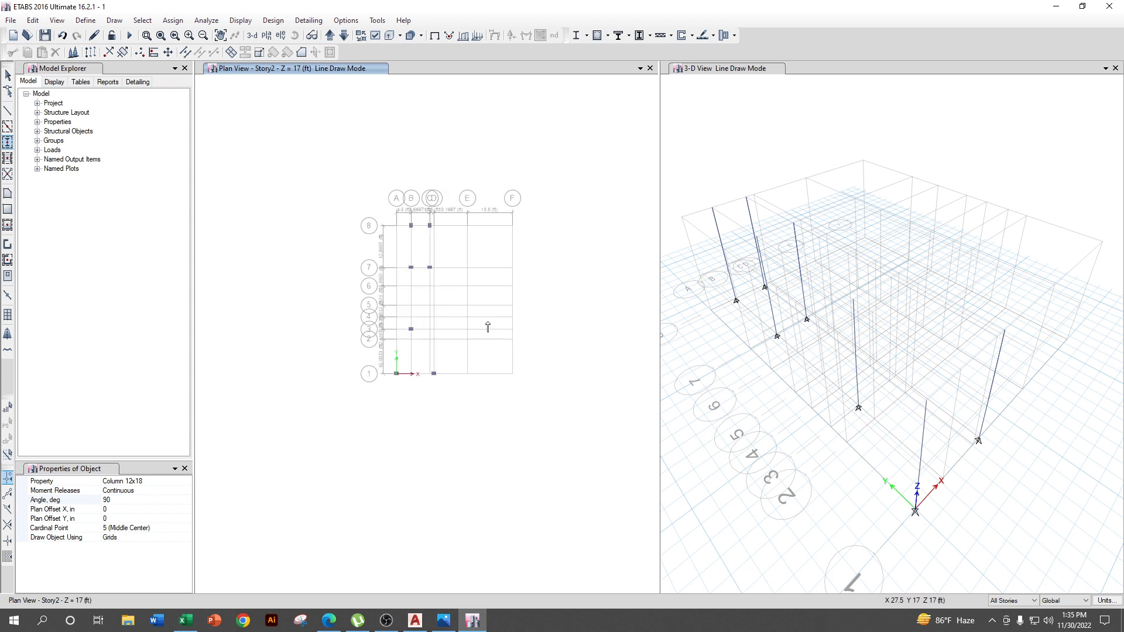
{"action": "key", "text": "Escape"}
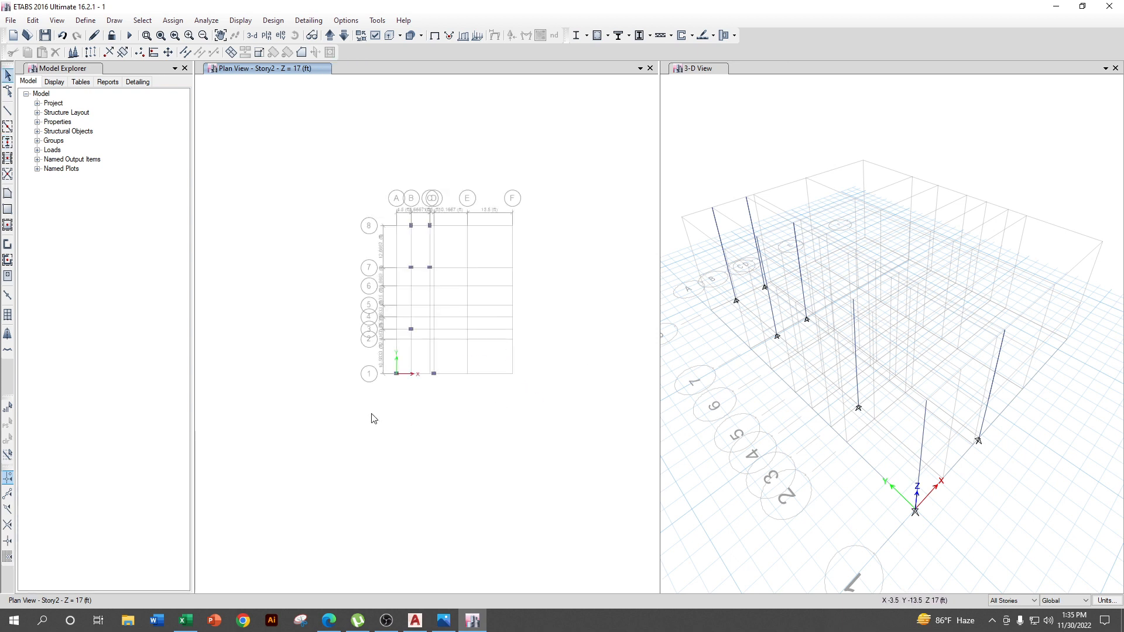
- Switch to the AutoCAD plan and highlight the grid lines crossing at the column beside Toilet 02 to identify its grid point
{"action": "left_click", "coordinate": [417, 622]}
{"action": "scroll", "coordinate": [477, 196], "scroll_direction": "down", "scroll_amount": 1}
{"action": "middle_click_drag", "start_coordinate": [538, 430], "coordinate": [533, 231]}
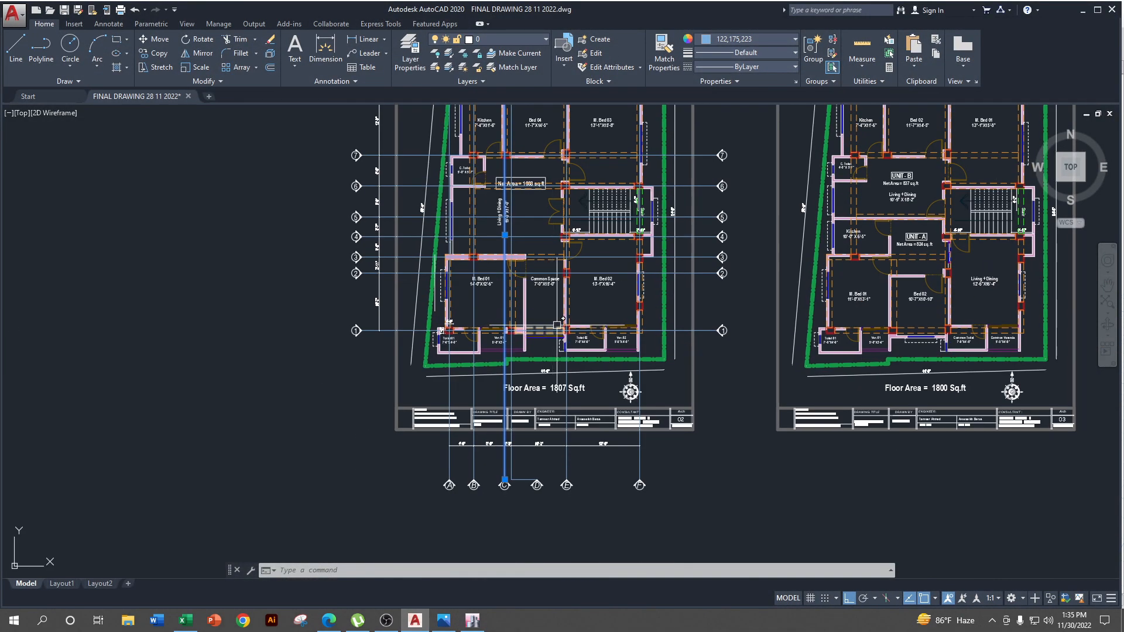
{"action": "key", "text": "Escape"}
{"action": "scroll", "coordinate": [567, 329], "scroll_direction": "up", "scroll_amount": 5}
{"action": "scroll", "coordinate": [571, 327], "scroll_direction": "up", "scroll_amount": 1}
{"action": "scroll", "coordinate": [572, 327], "scroll_direction": "down", "scroll_amount": 1}
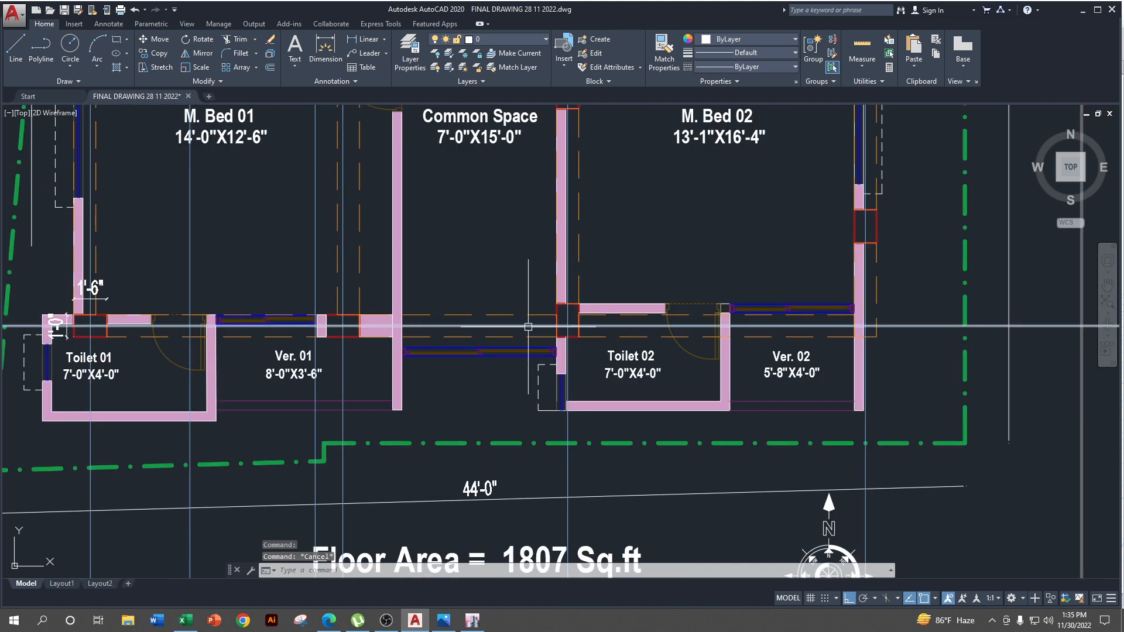
{"action": "left_click", "coordinate": [572, 326]}
{"action": "scroll", "coordinate": [672, 347], "scroll_direction": "down", "scroll_amount": 1}
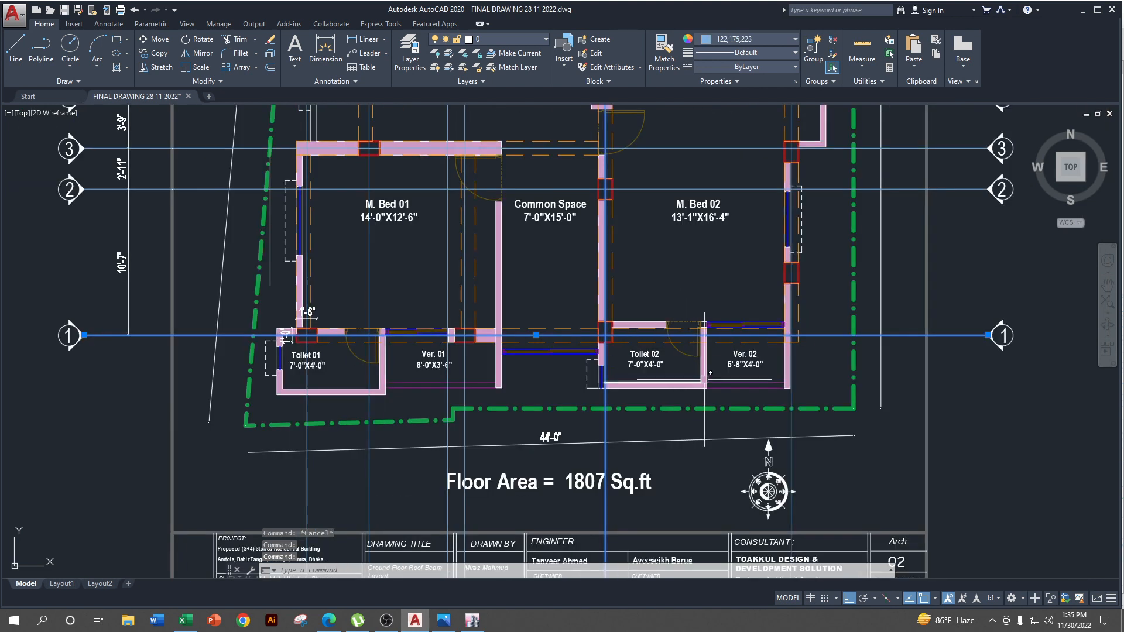
- Switch to ETABS and place a Column 12x18 at grid point E-1 with the angle at 90 degrees
{"action": "scroll", "coordinate": [644, 497], "scroll_direction": "down", "scroll_amount": 2}
{"action": "middle_click_drag", "start_coordinate": [647, 501], "coordinate": [673, 349]}
{"action": "left_click", "coordinate": [1083, 11]}
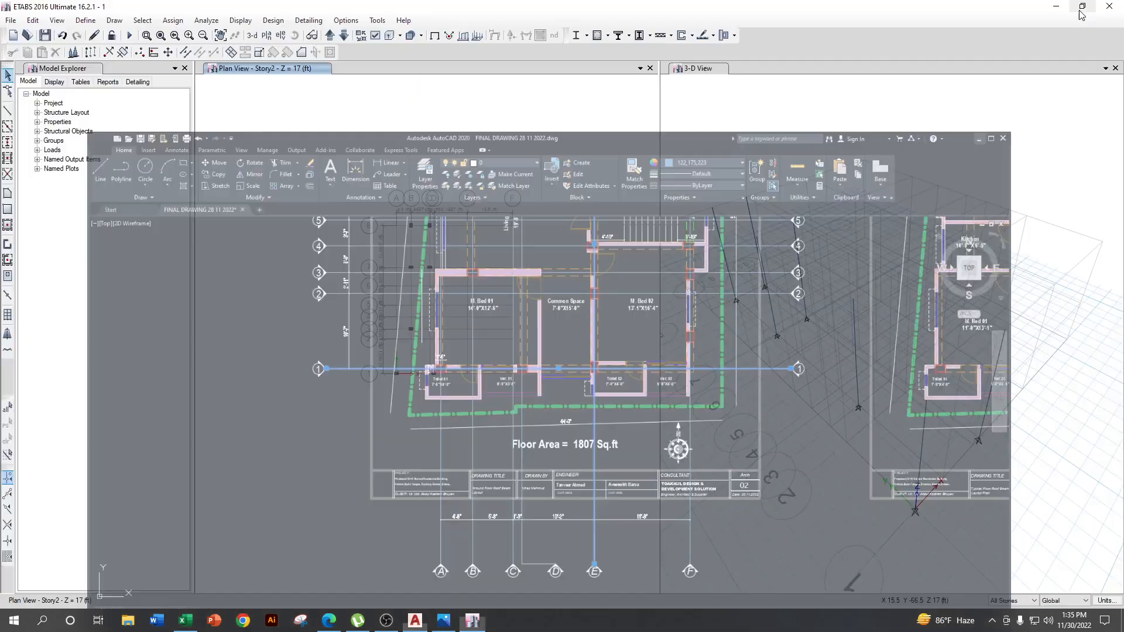
{"action": "left_click", "coordinate": [9, 143]}
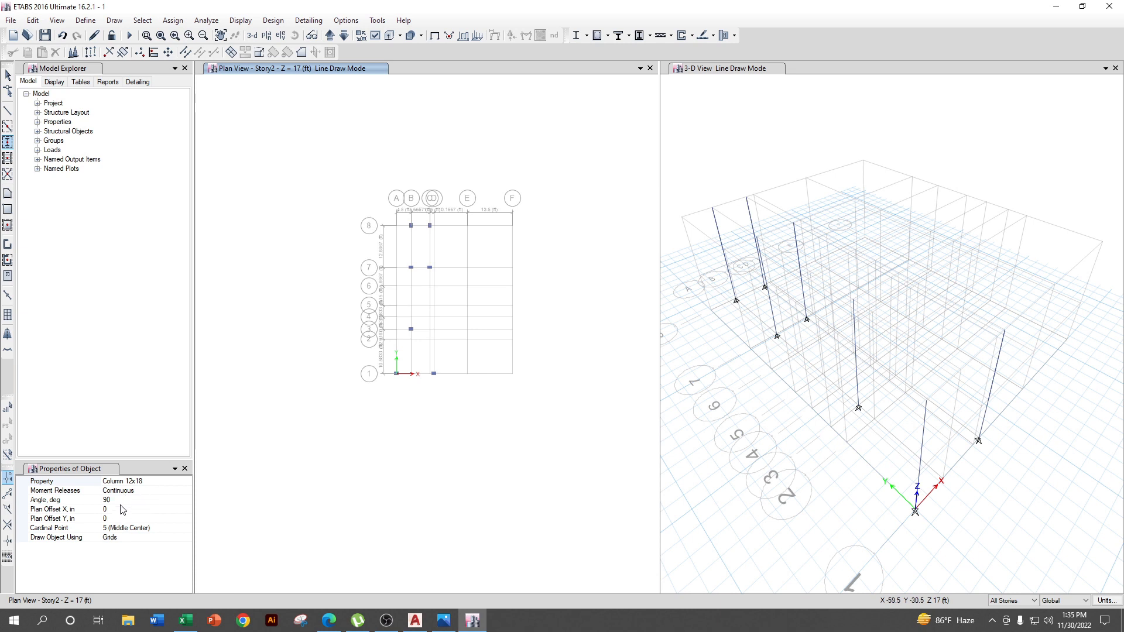
{"action": "scroll", "coordinate": [457, 336], "scroll_direction": "up", "scroll_amount": 3}
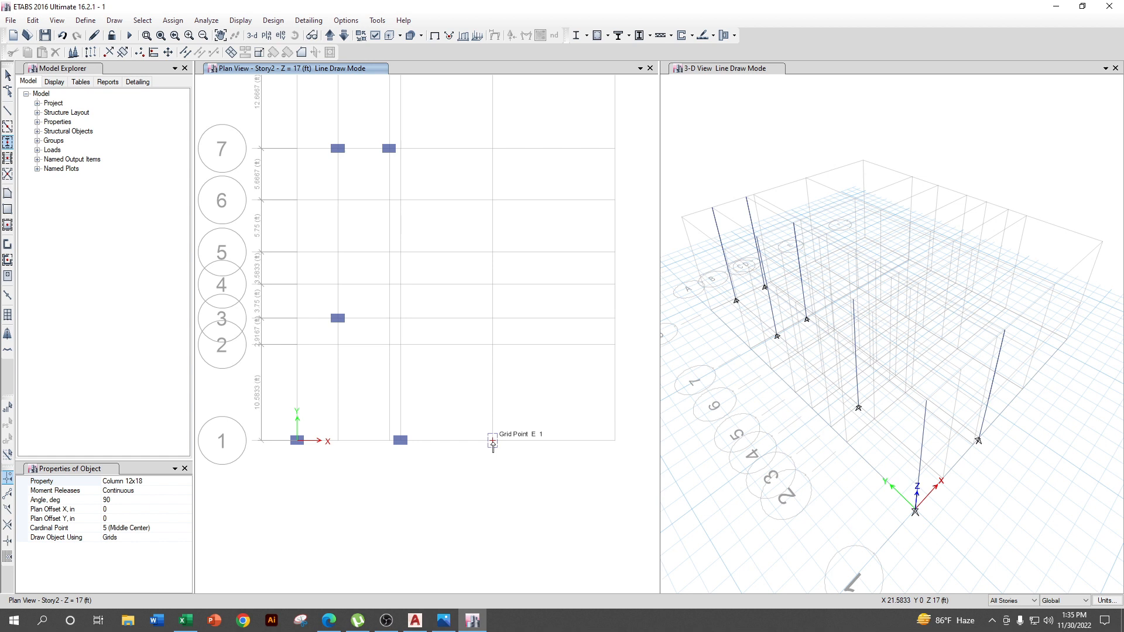
- Switch to the AutoCAD plan and highlight grid line 2 along with grid line E at the column between Common Space and M. Bed 02
{"action": "left_click", "coordinate": [425, 621]}
{"action": "scroll", "coordinate": [544, 405], "scroll_direction": "up", "scroll_amount": 4}
{"action": "key", "text": "Escape"}
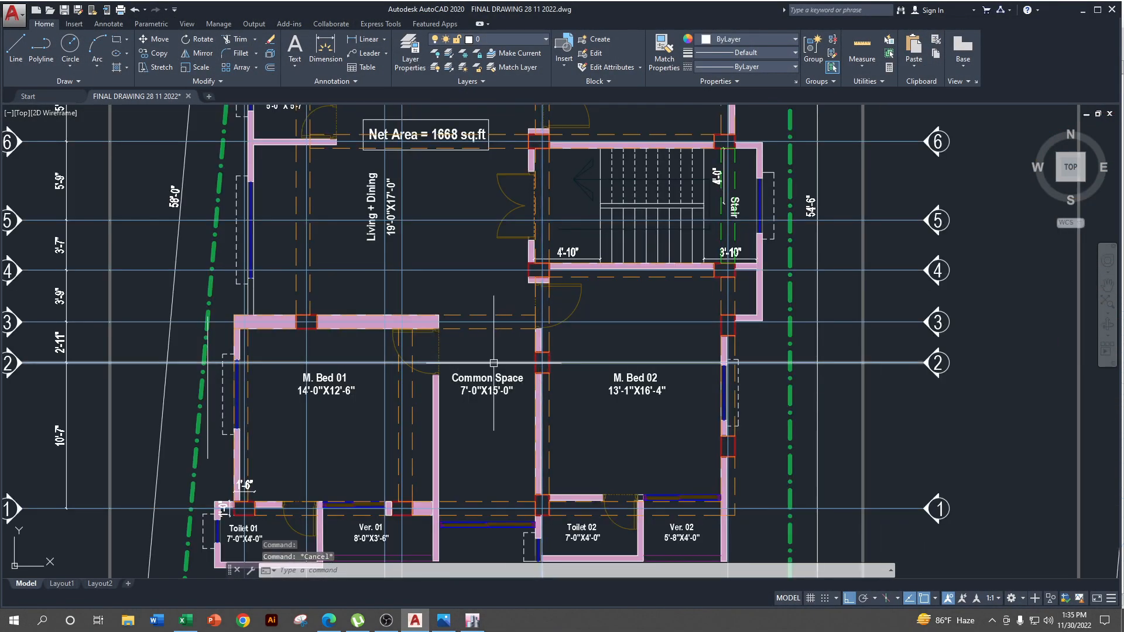
{"action": "left_click", "coordinate": [497, 364]}
{"action": "scroll", "coordinate": [839, 414], "scroll_direction": "down", "scroll_amount": 2}
{"action": "middle_click_drag", "start_coordinate": [838, 414], "coordinate": [805, 306]}
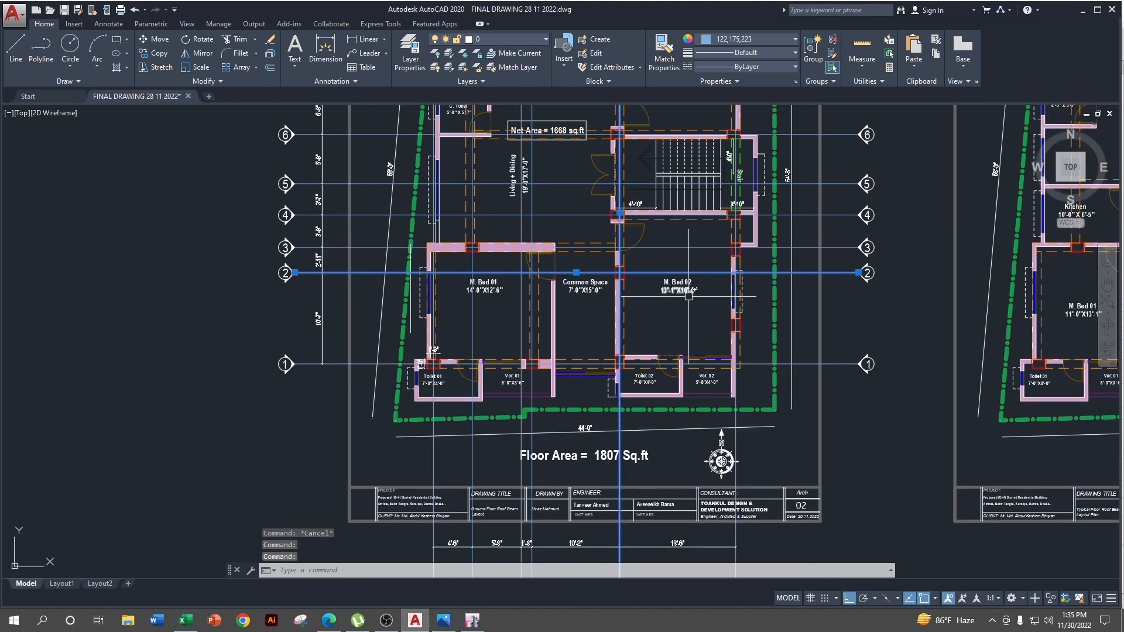
{"action": "scroll", "coordinate": [668, 357], "scroll_direction": "down", "scroll_amount": 2}
{"action": "middle_click_drag", "start_coordinate": [668, 354], "coordinate": [668, 353]}
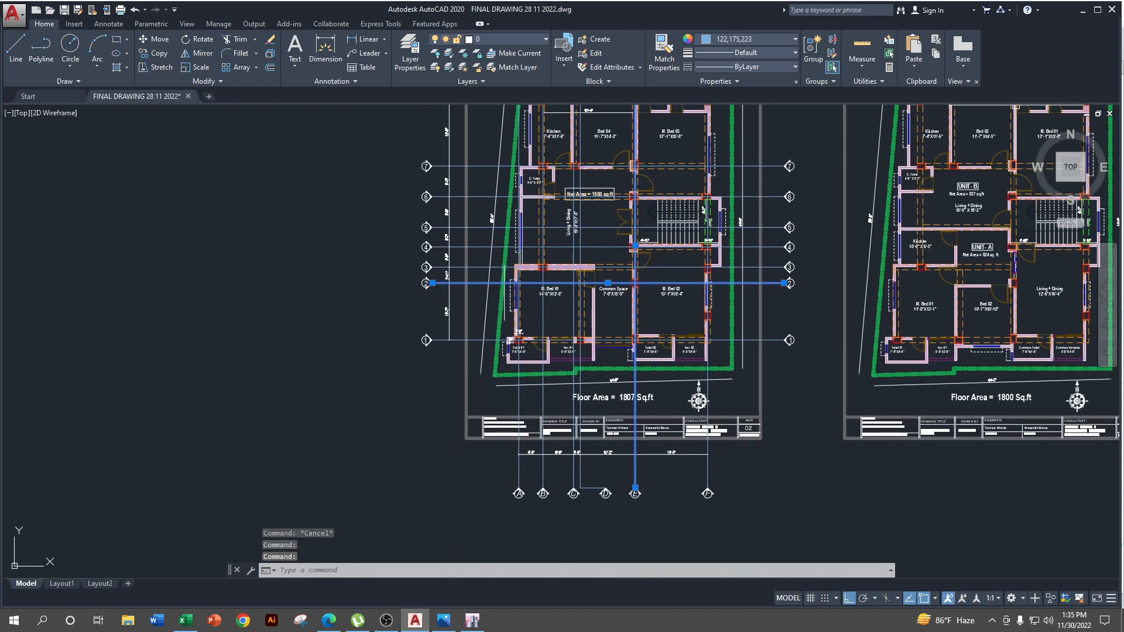
- Switch to ETABS and place a 90-degree Column 12x18 at grid point E-2
{"action": "left_click", "coordinate": [1083, 10]}
{"action": "left_click", "coordinate": [408, 623]}
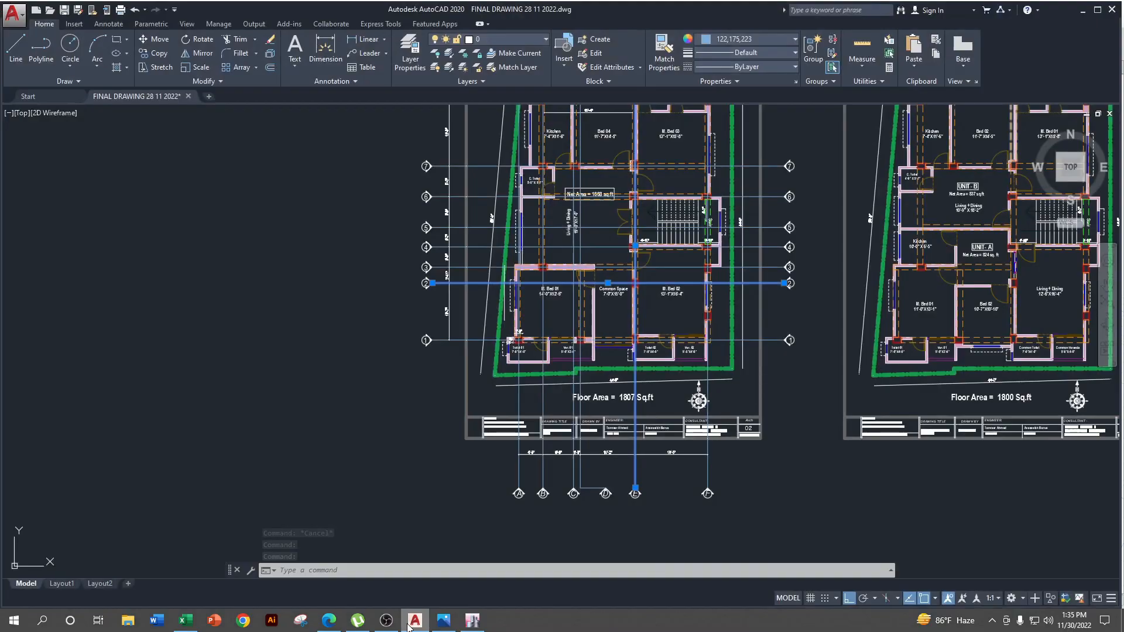
{"action": "left_click", "coordinate": [409, 624]}
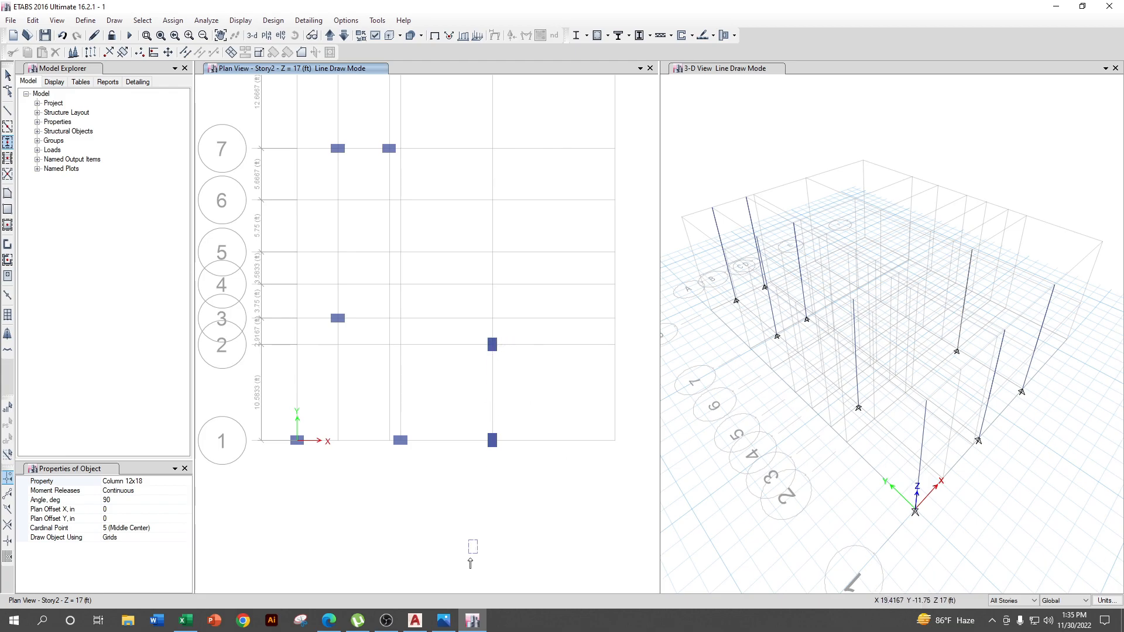
- Switch to the AutoCAD plan and highlight grid lines 4 and E, crossing at the column between the stair and M. Bed 02
{"action": "left_click", "coordinate": [412, 624]}
{"action": "scroll", "coordinate": [644, 410], "scroll_direction": "down", "scroll_amount": 2}
{"action": "scroll", "coordinate": [506, 392], "scroll_direction": "up", "scroll_amount": 3}
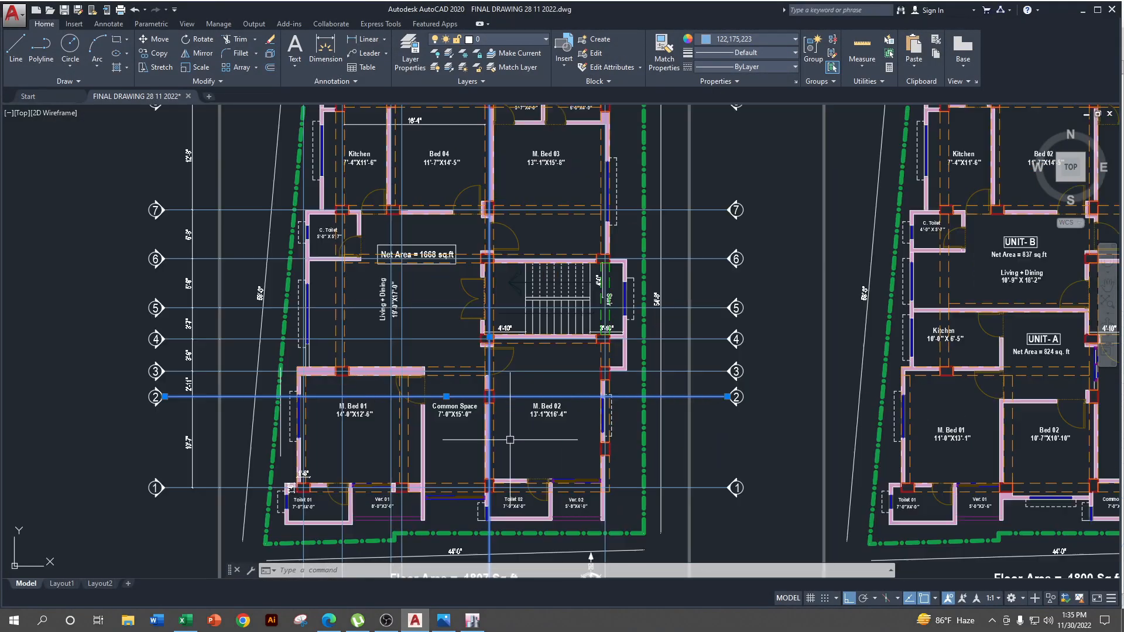
{"action": "left_click", "coordinate": [489, 340]}
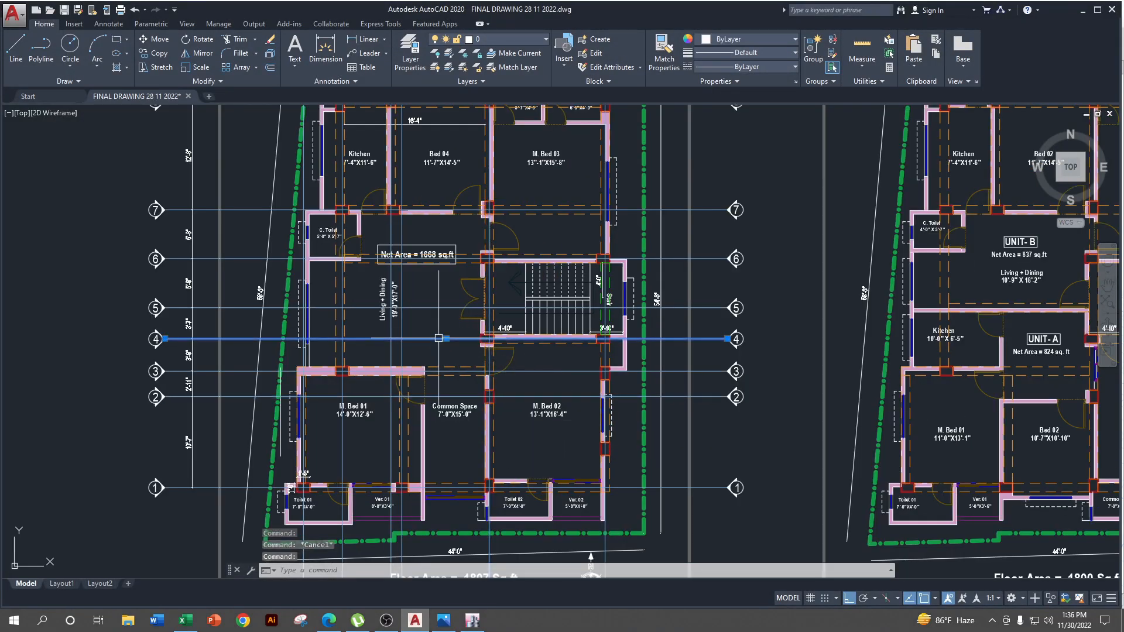
{"action": "scroll", "coordinate": [487, 357], "scroll_direction": "up", "scroll_amount": 2}
{"action": "scroll", "coordinate": [487, 356], "scroll_direction": "down", "scroll_amount": 4}
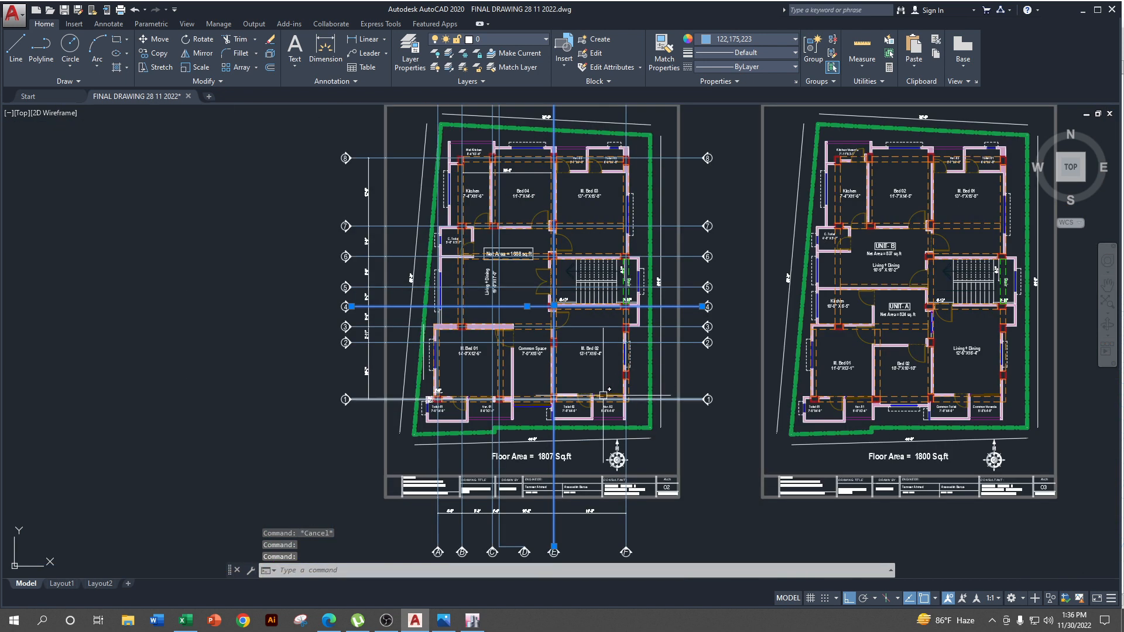
{"action": "scroll", "coordinate": [528, 358], "scroll_direction": "up", "scroll_amount": 3}
{"action": "middle_click_drag", "start_coordinate": [609, 336], "coordinate": [603, 412]}
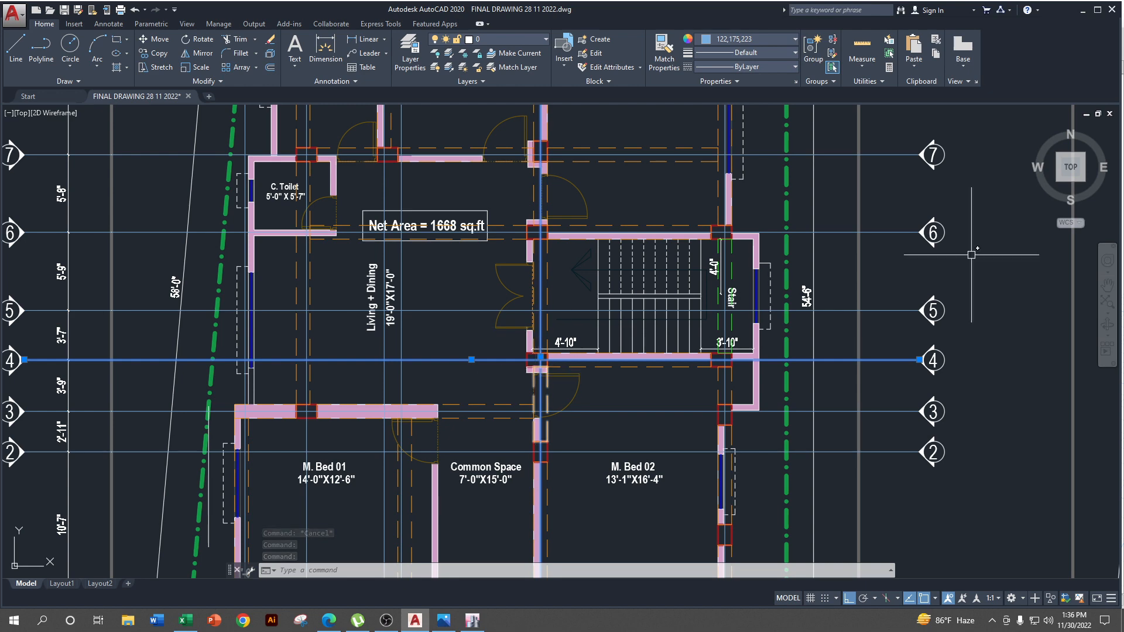
- Switch to ETABS, set the column angle to 0 degrees and place a Column 12x18 at grid point E-4
{"action": "left_click", "coordinate": [1083, 10]}
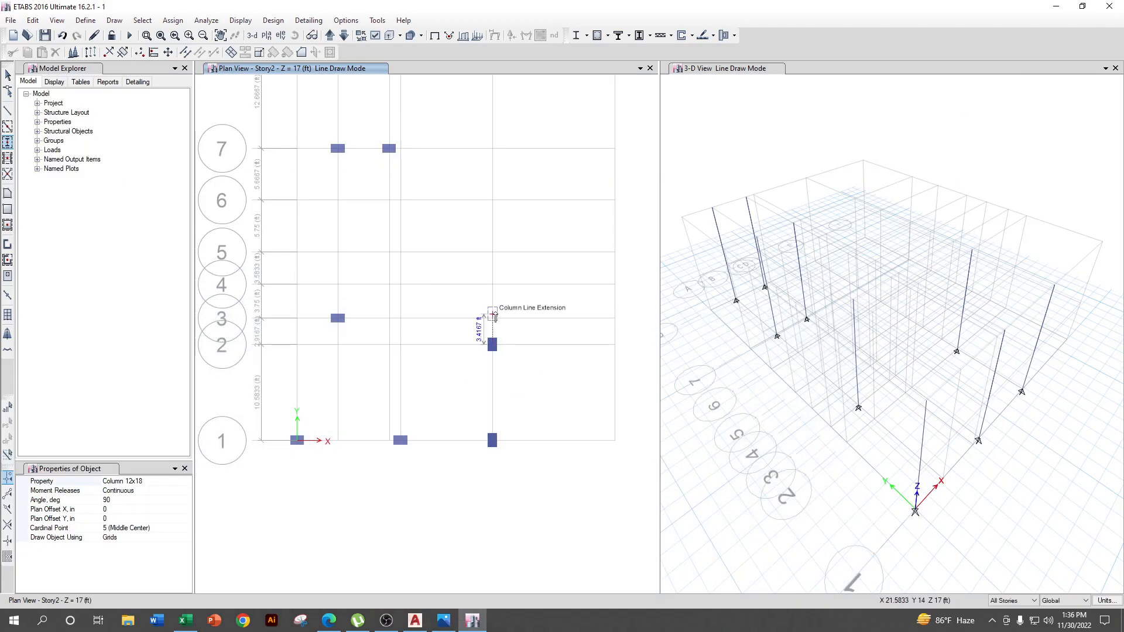
{"action": "left_click", "coordinate": [123, 500]}
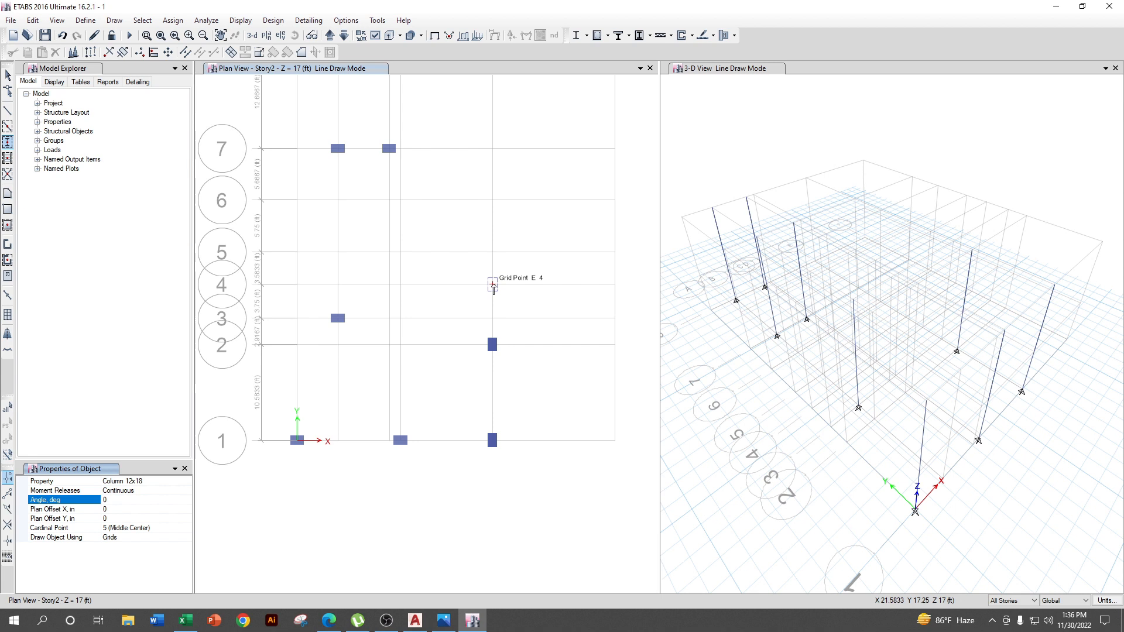
{"action": "left_click", "coordinate": [493, 286]}
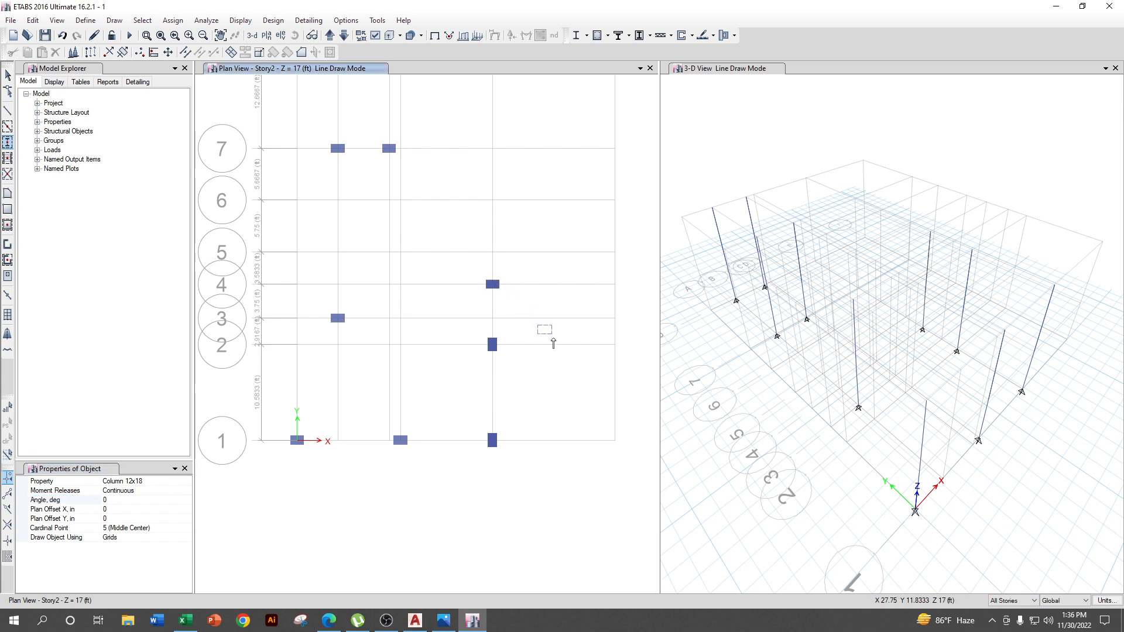
- Switch to the AutoCAD plan and highlight grid lines 6 and E, crossing at the stair's upper column beside Living + Dining
{"action": "left_click", "coordinate": [413, 620]}
{"action": "key", "text": "Escape"}
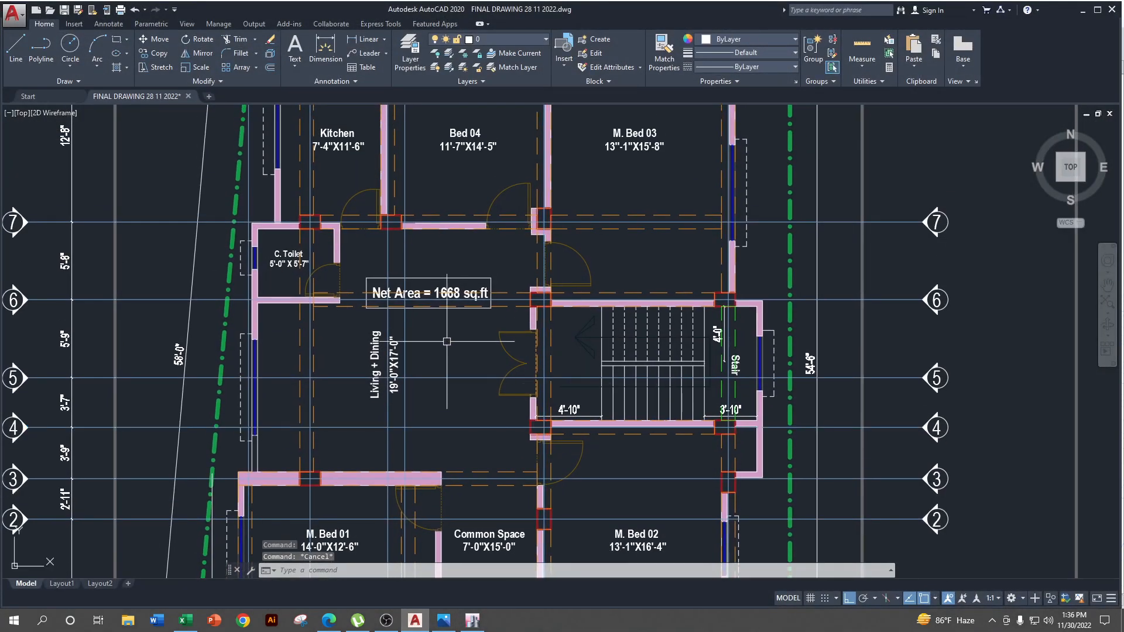
{"action": "scroll", "coordinate": [515, 298], "scroll_direction": "up", "scroll_amount": 2}
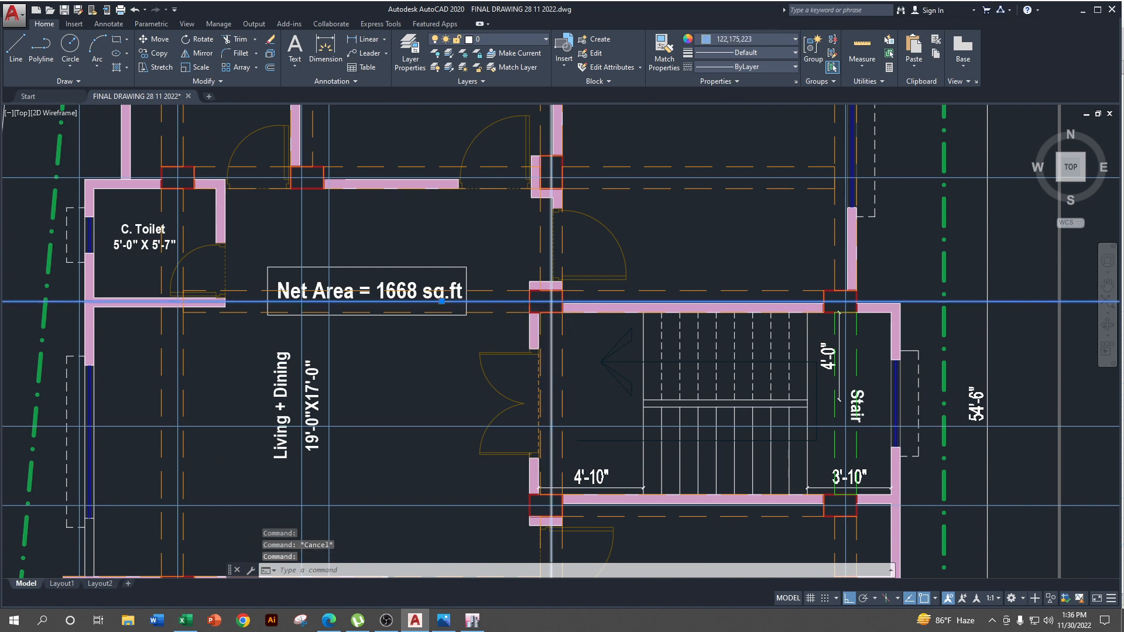
{"action": "scroll", "coordinate": [552, 324], "scroll_direction": "up", "scroll_amount": 1}
{"action": "left_click", "coordinate": [550, 328]}
{"action": "scroll", "coordinate": [566, 280], "scroll_direction": "down", "scroll_amount": 4}
{"action": "middle_click_drag", "start_coordinate": [617, 419], "coordinate": [606, 447]}
{"action": "scroll", "coordinate": [528, 364], "scroll_direction": "up", "scroll_amount": 2}
{"action": "key", "text": "Escape"}
{"action": "key", "text": "Escape"}
{"action": "scroll", "coordinate": [563, 258], "scroll_direction": "up", "scroll_amount": 4}
{"action": "left_click", "coordinate": [571, 260]}
{"action": "left_click", "coordinate": [572, 261]}
{"action": "scroll", "coordinate": [672, 296], "scroll_direction": "down", "scroll_amount": 4}
{"action": "mouse_move", "coordinate": [732, 414]}
{"action": "middle_mouse_down"}
{"action": "mouse_move", "coordinate": [721, 192]}
{"action": "mouse_move", "coordinate": [669, 439]}
{"action": "middle_mouse_up"}
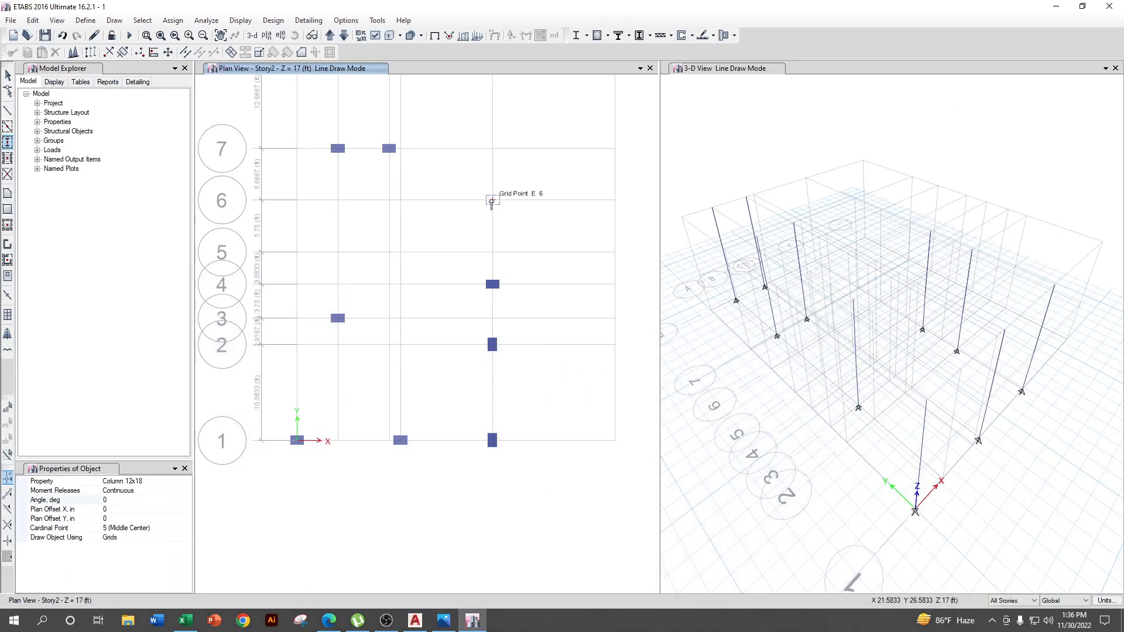
- Return to ETABS and place a 0-degree Column 12x18 at grid point E-6
{"action": "left_click", "coordinate": [454, 626]}
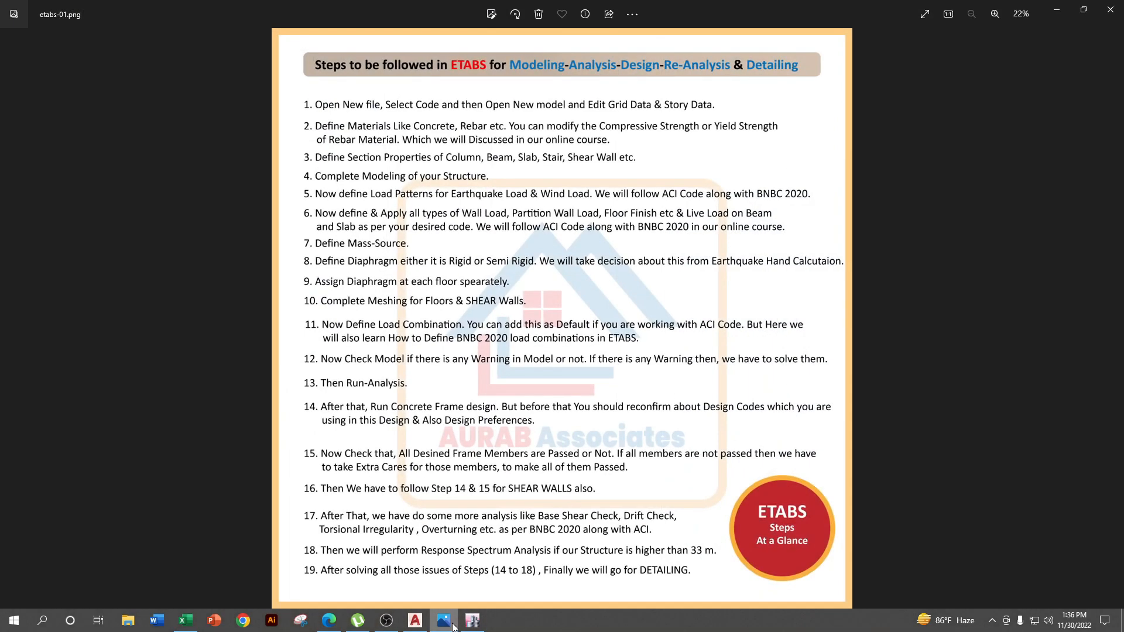
{"action": "left_click", "coordinate": [472, 622]}
{"action": "middle_click_drag", "start_coordinate": [552, 354], "coordinate": [532, 530]}
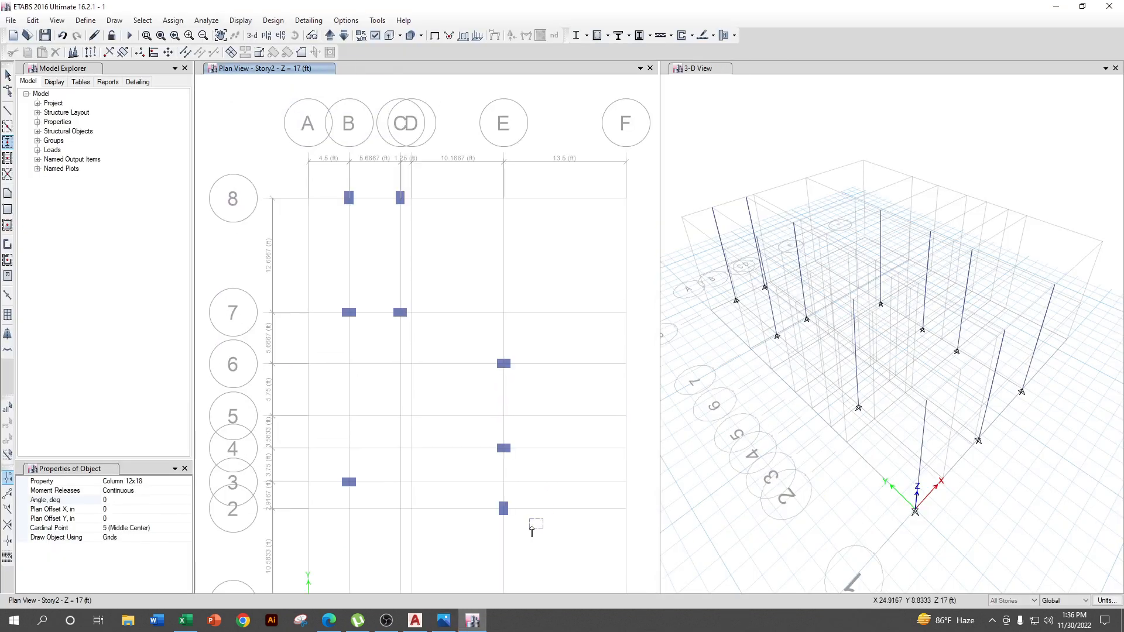
- Switch to the AutoCAD plan and highlight grid lines 7 and E, crossing at the column between Bed 04 and M. Bed 03
{"action": "left_click", "coordinate": [415, 622]}
{"action": "key", "text": "Escape"}
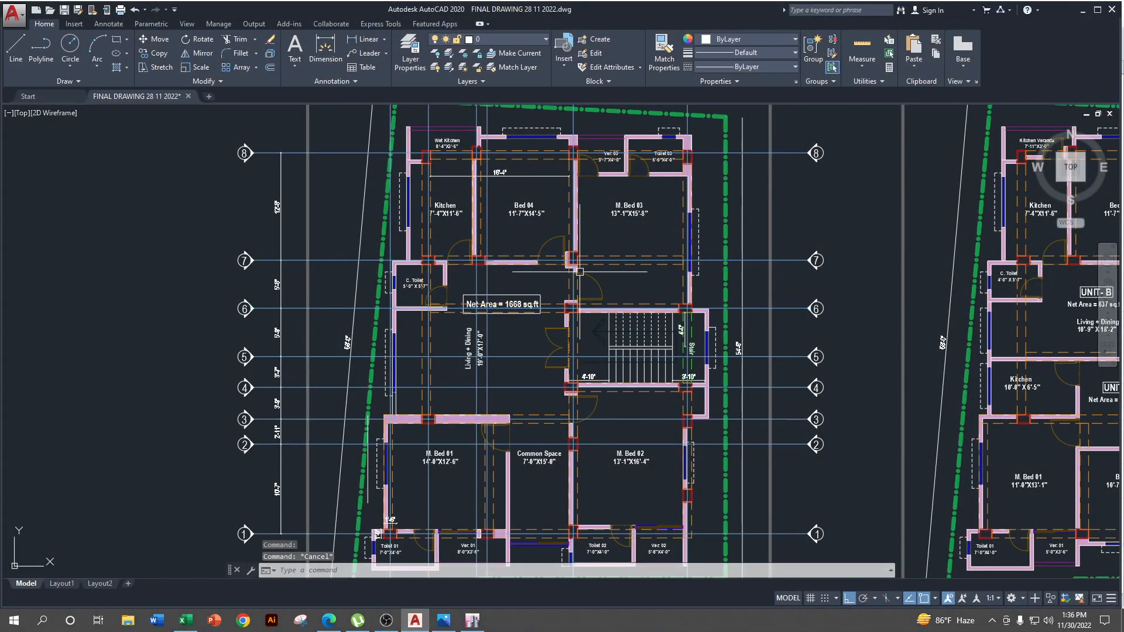
{"action": "scroll", "coordinate": [579, 264], "scroll_direction": "up", "scroll_amount": 3}
{"action": "scroll", "coordinate": [580, 265], "scroll_direction": "down", "scroll_amount": 2}
{"action": "scroll", "coordinate": [579, 264], "scroll_direction": "up", "scroll_amount": 4}
{"action": "left_click", "coordinate": [510, 260]}
{"action": "scroll", "coordinate": [522, 273], "scroll_direction": "down", "scroll_amount": 2}
{"action": "middle_click_drag", "start_coordinate": [536, 358], "coordinate": [543, 273]}
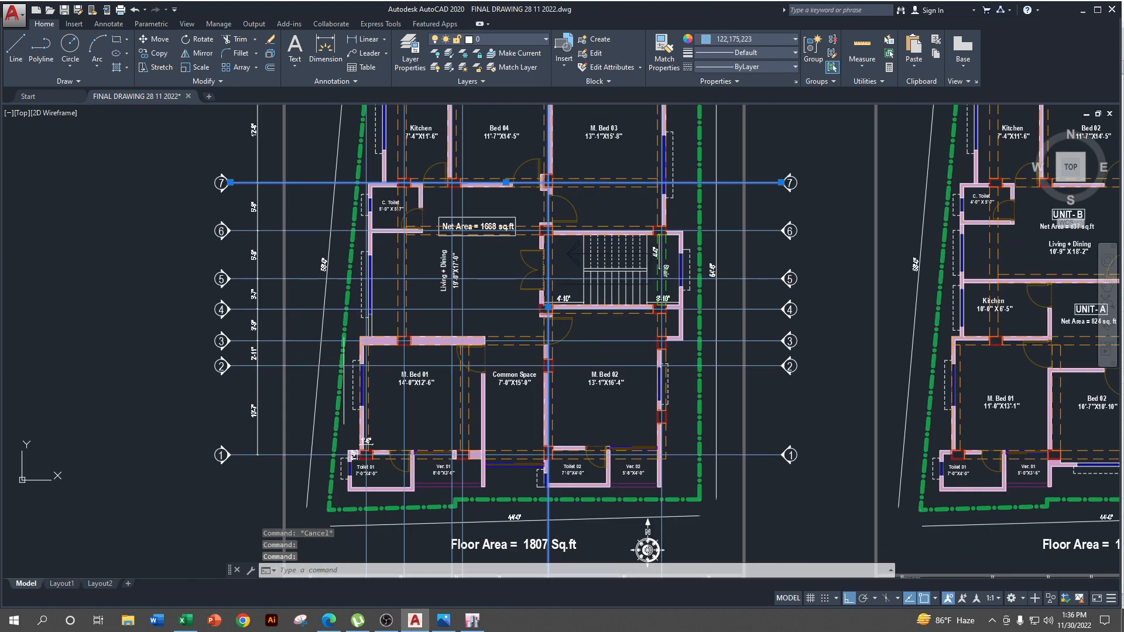
{"action": "middle_click_drag", "start_coordinate": [567, 427], "coordinate": [526, 518]}
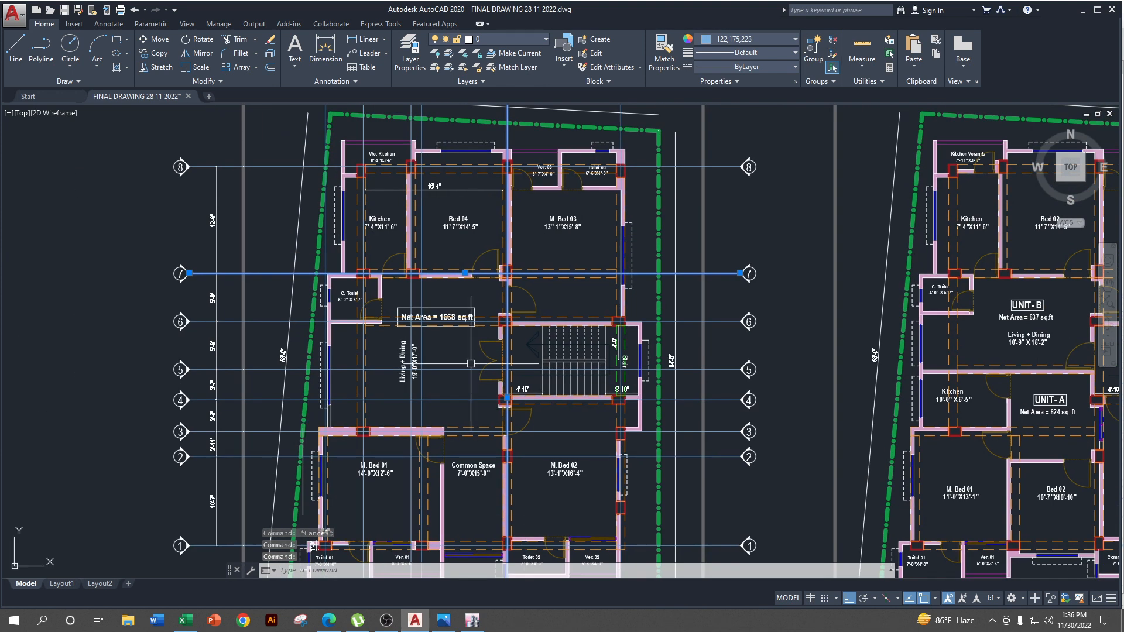
- Switch to ETABS, set the column angle to 90 degrees and place a Column 12x18 at grid point E-7
{"action": "left_click", "coordinate": [1083, 11]}
{"action": "left_click", "coordinate": [116, 501]}
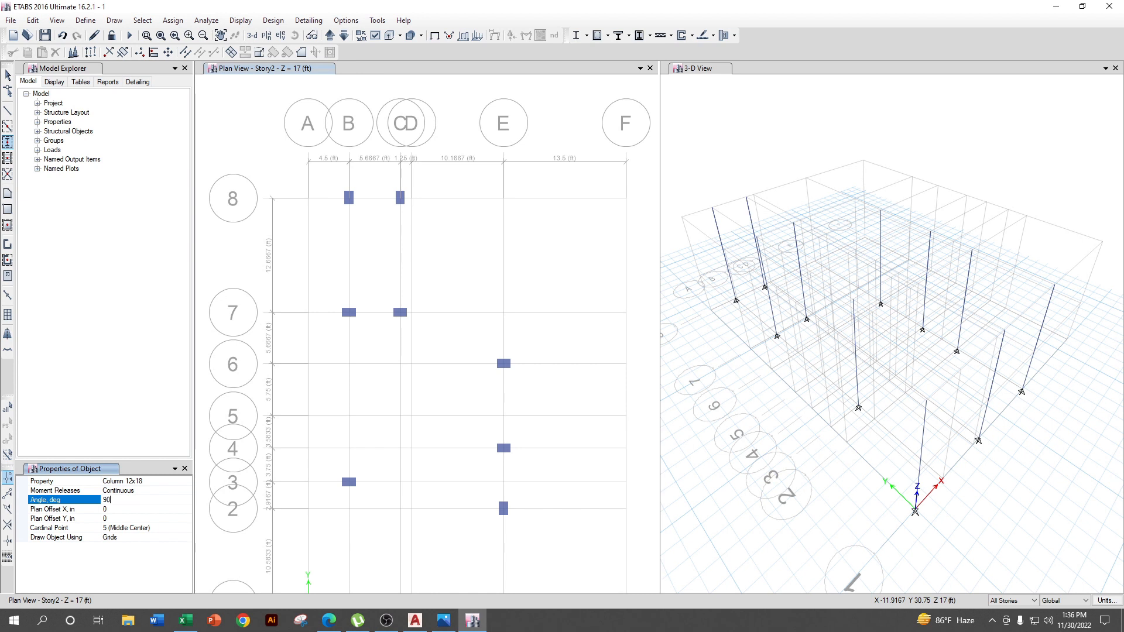
{"action": "left_click", "coordinate": [502, 315]}
- Check the topmost column on grid line E in the AutoCAD plan and place a 90-degree Column 12x18 at grid point E-8 in ETABS
{"action": "left_click", "coordinate": [414, 620]}
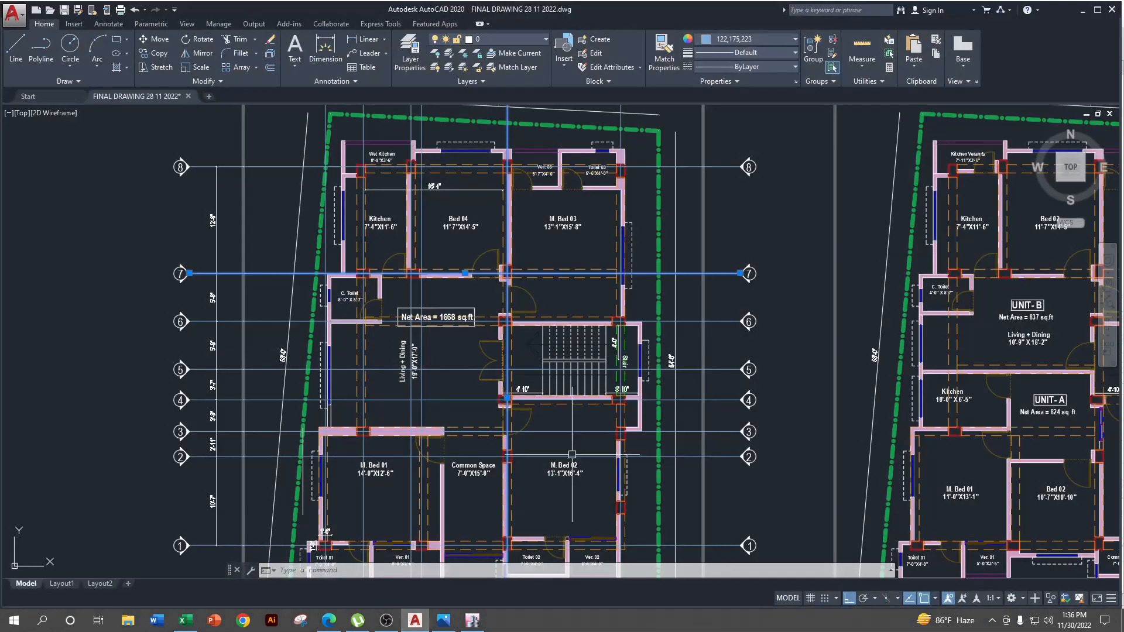
{"action": "middle_click_drag", "start_coordinate": [529, 309], "coordinate": [535, 380]}
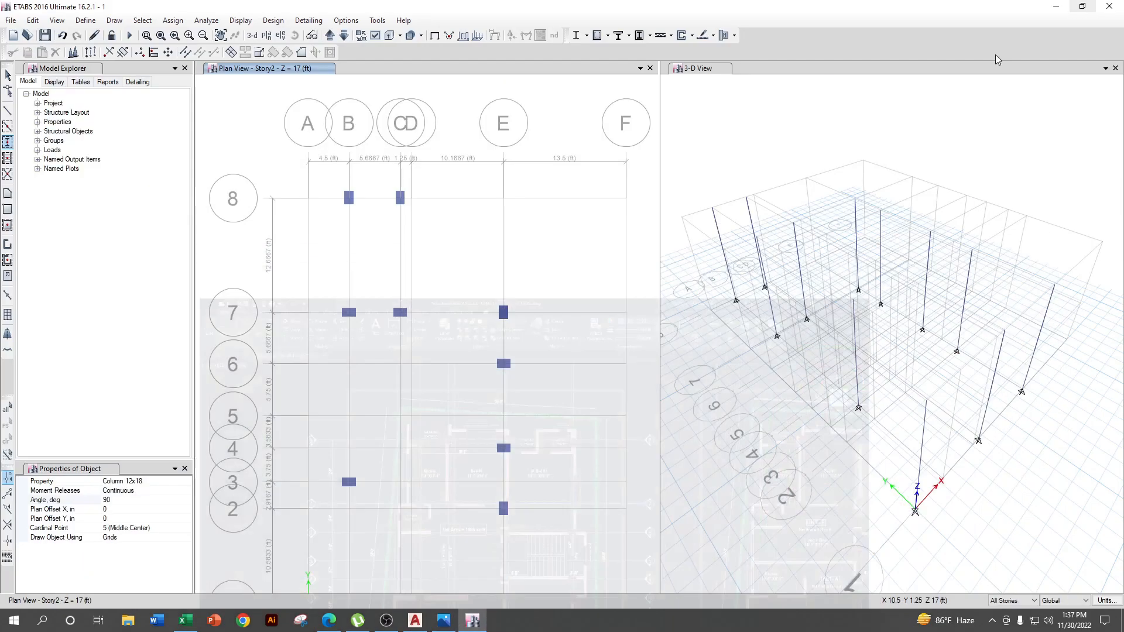
{"action": "left_click", "coordinate": [1083, 9]}
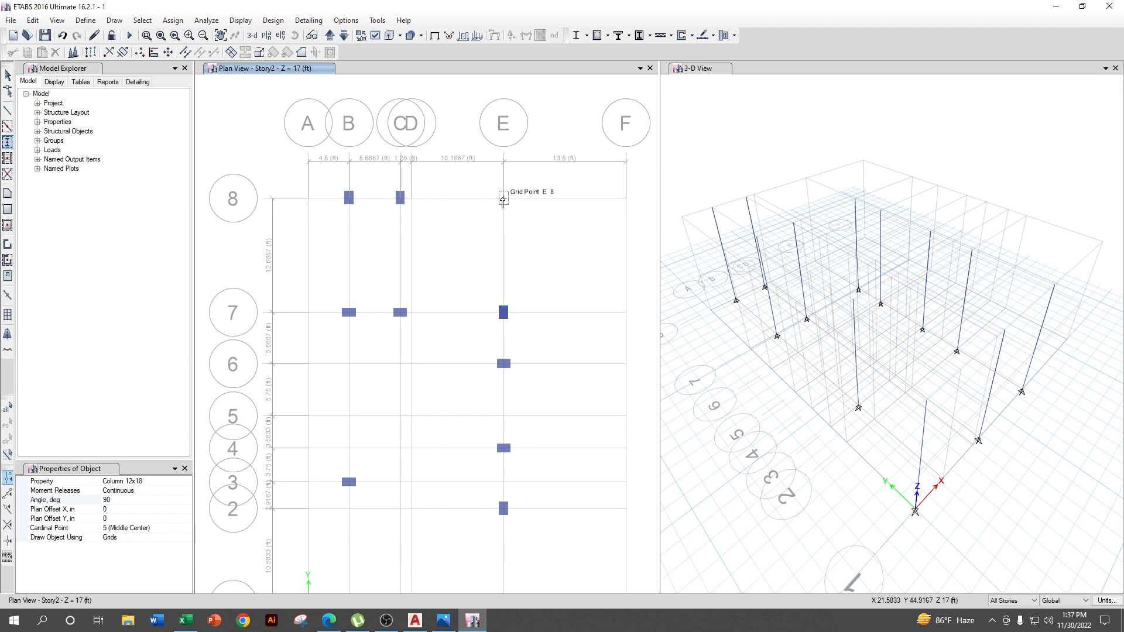
{"action": "left_click", "coordinate": [503, 200]}
{"action": "scroll", "coordinate": [538, 245], "scroll_direction": "down", "scroll_amount": 3}
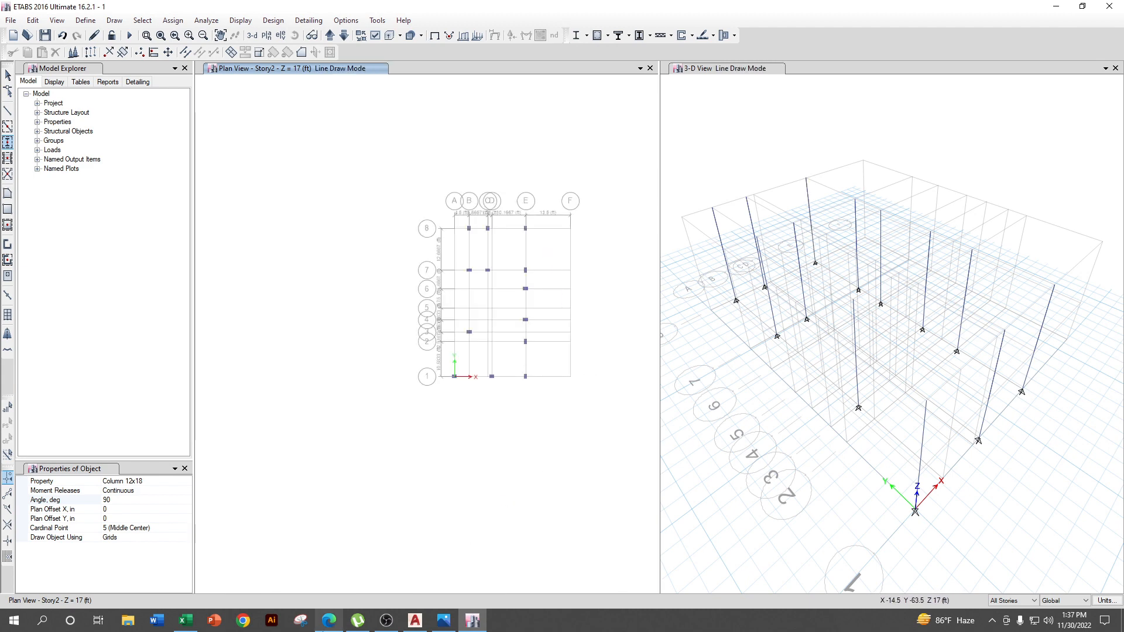
- Switch to the AutoCAD plan and highlight grid line F through the lower column on the outer wall of M. Bed 02
{"action": "left_click", "coordinate": [415, 620]}
{"action": "key", "text": "Escape"}
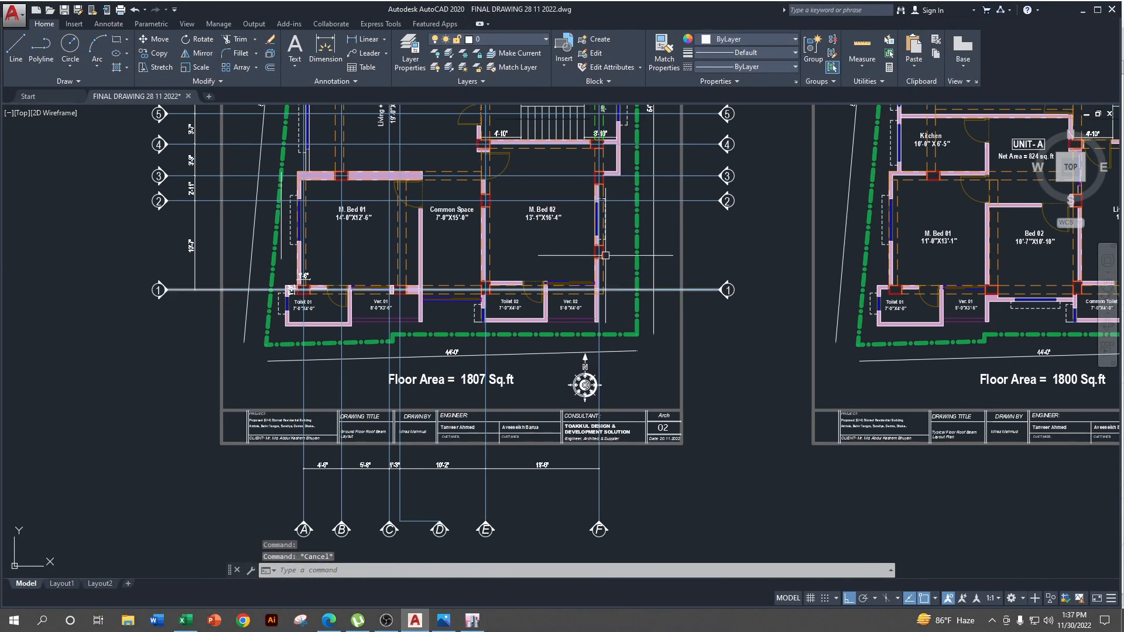
{"action": "scroll", "coordinate": [641, 141], "scroll_direction": "up", "scroll_amount": 2}
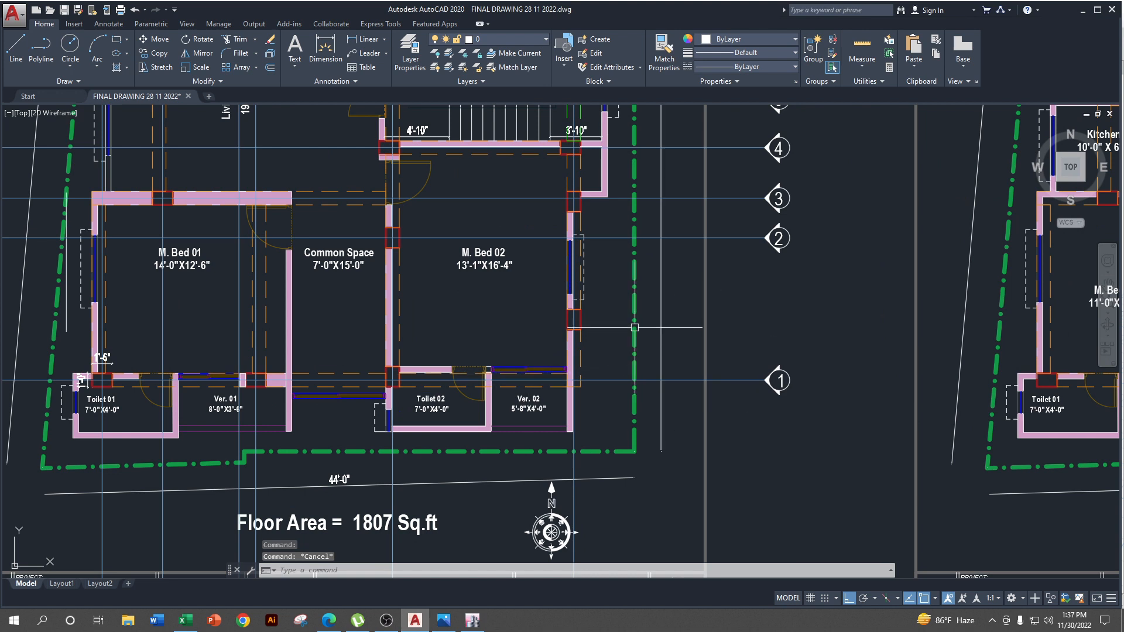
{"action": "scroll", "coordinate": [612, 317], "scroll_direction": "up", "scroll_amount": 2}
{"action": "scroll", "coordinate": [632, 330], "scroll_direction": "down", "scroll_amount": 5}
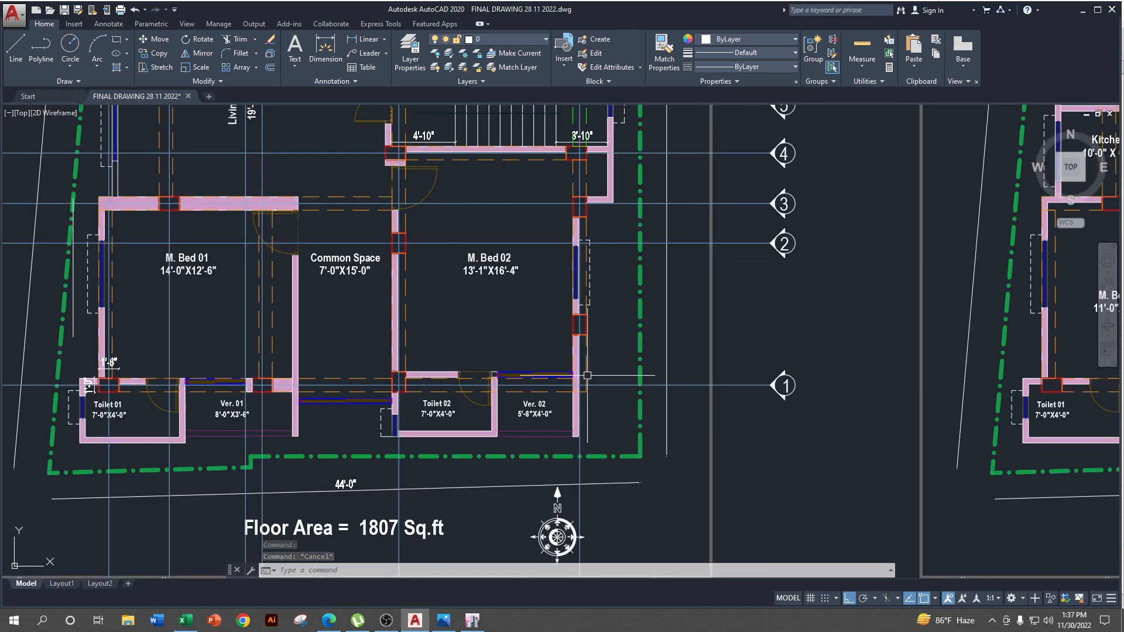
{"action": "scroll", "coordinate": [640, 384], "scroll_direction": "up", "scroll_amount": 5}
{"action": "scroll", "coordinate": [651, 390], "scroll_direction": "down", "scroll_amount": 2}
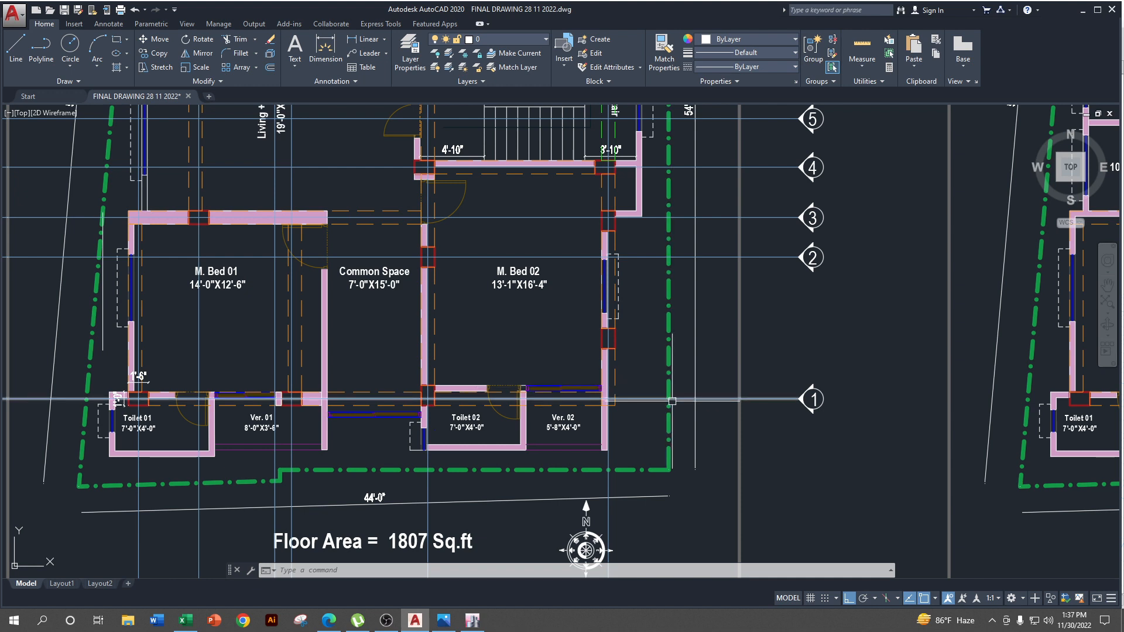
{"action": "scroll", "coordinate": [607, 335], "scroll_direction": "up", "scroll_amount": 2}
{"action": "left_click", "coordinate": [608, 333]}
{"action": "scroll", "coordinate": [606, 329], "scroll_direction": "down", "scroll_amount": 2}
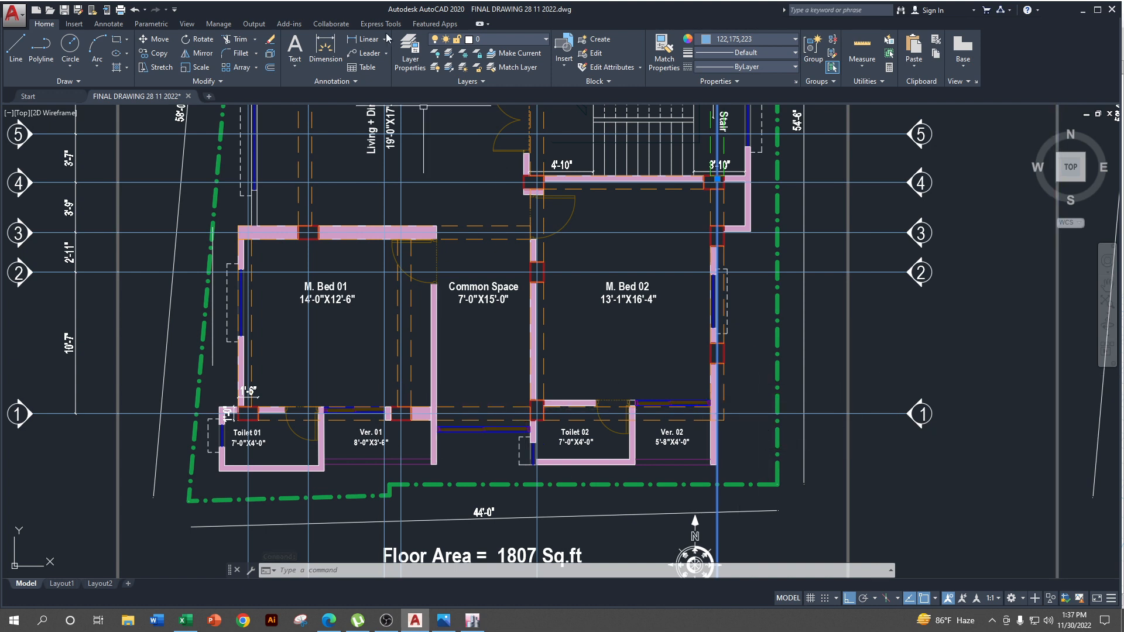
- Add a linear dimension from grid line 1 up to the centre of the lower outer-wall column of M. Bed 02
{"action": "left_click", "coordinate": [365, 39]}
{"action": "scroll", "coordinate": [750, 412], "scroll_direction": "up", "scroll_amount": 2}
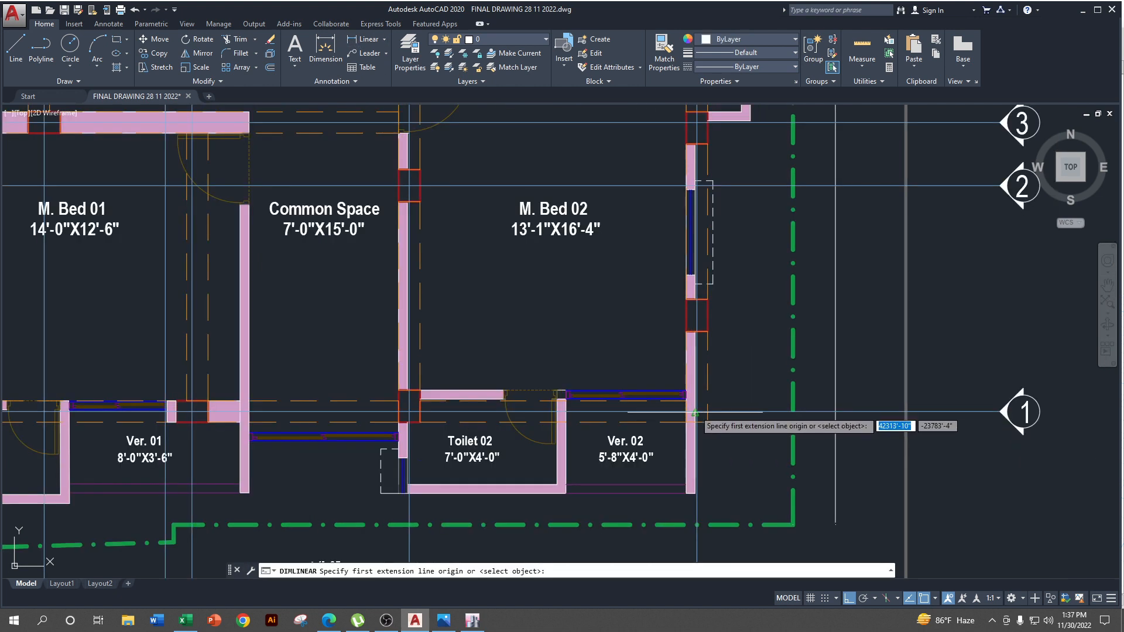
{"action": "left_click", "coordinate": [697, 412]}
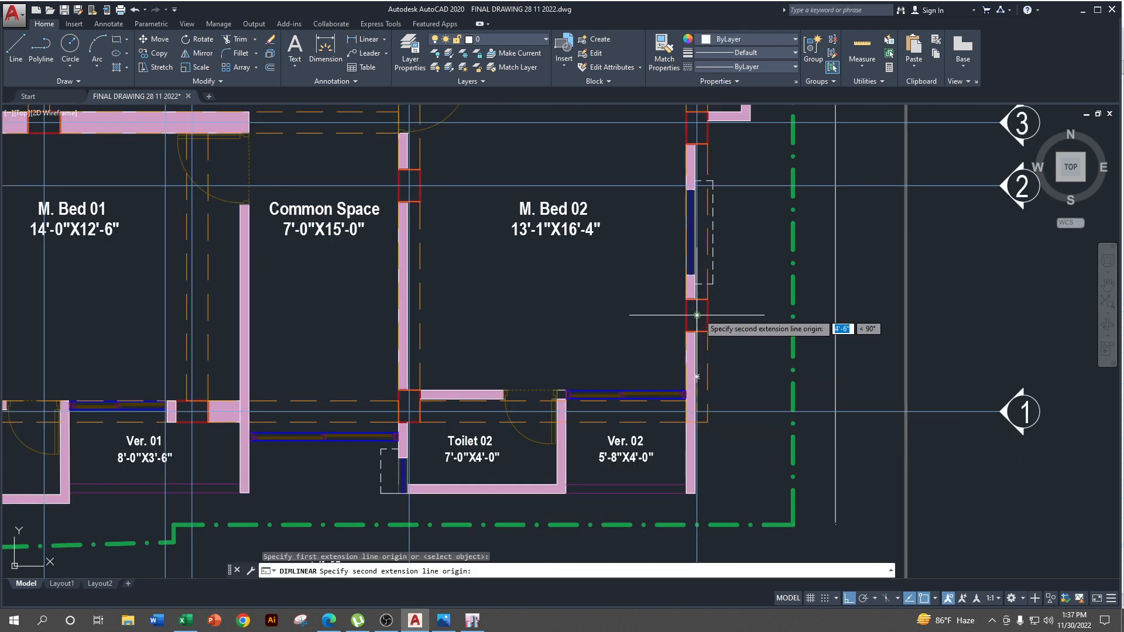
{"action": "left_click", "coordinate": [697, 315]}
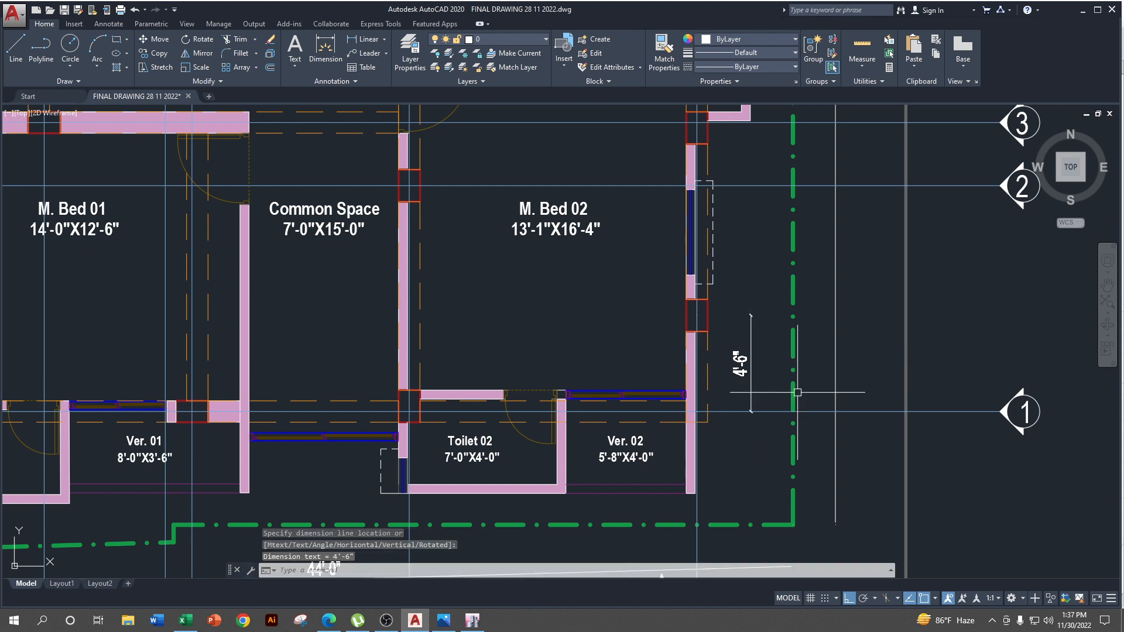
{"action": "scroll", "coordinate": [778, 457], "scroll_direction": "down", "scroll_amount": 2}
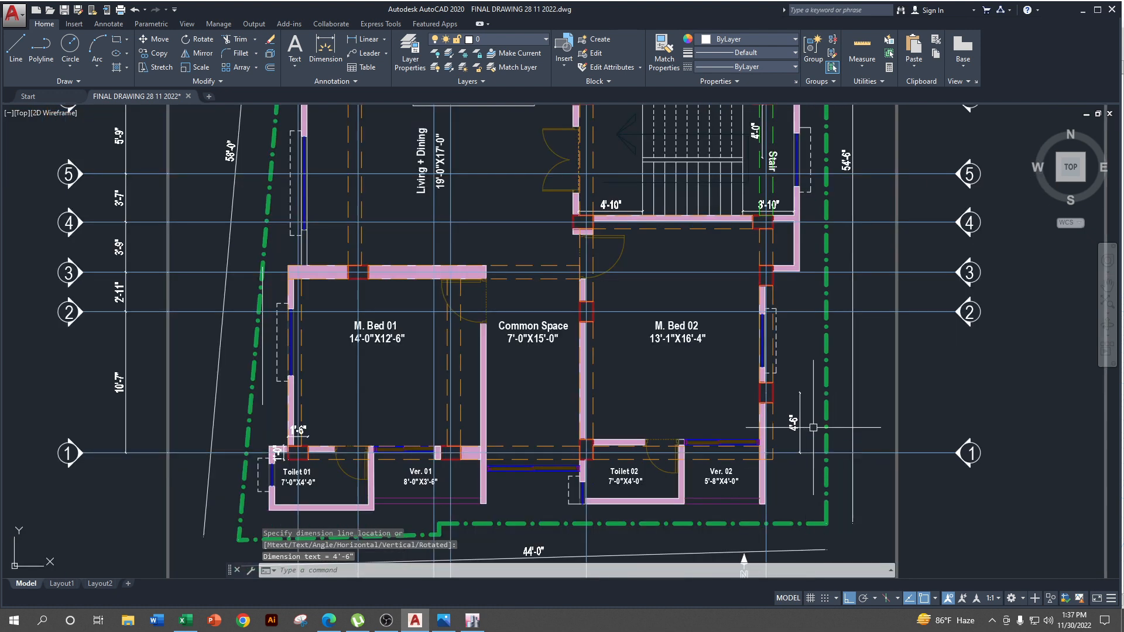
- Trace the vertical grid line of the dimensioned column down to its label on the AutoCAD plan and return to ETABS
{"action": "middle_click_drag", "start_coordinate": [793, 483], "coordinate": [795, 306]}
{"action": "scroll", "coordinate": [788, 459], "scroll_direction": "down", "scroll_amount": 1}
{"action": "scroll", "coordinate": [797, 443], "scroll_direction": "down", "scroll_amount": 2}
{"action": "scroll", "coordinate": [788, 469], "scroll_direction": "up", "scroll_amount": 5}
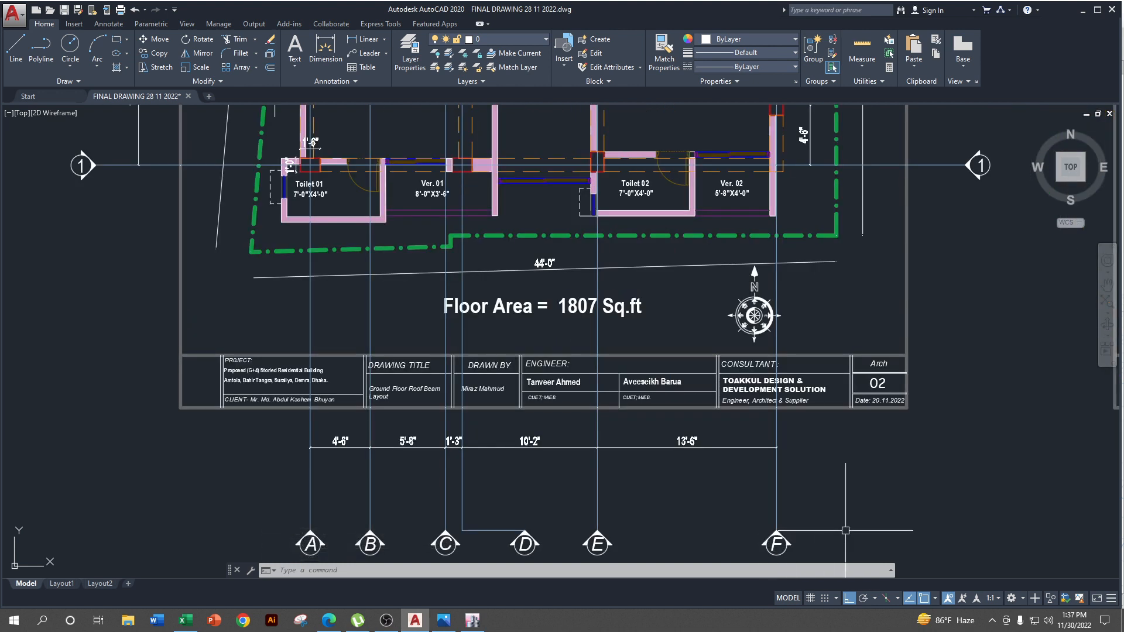
{"action": "scroll", "coordinate": [808, 436], "scroll_direction": "down", "scroll_amount": 1}
{"action": "scroll", "coordinate": [809, 436], "scroll_direction": "down", "scroll_amount": 2}
{"action": "scroll", "coordinate": [779, 410], "scroll_direction": "up", "scroll_amount": 1}
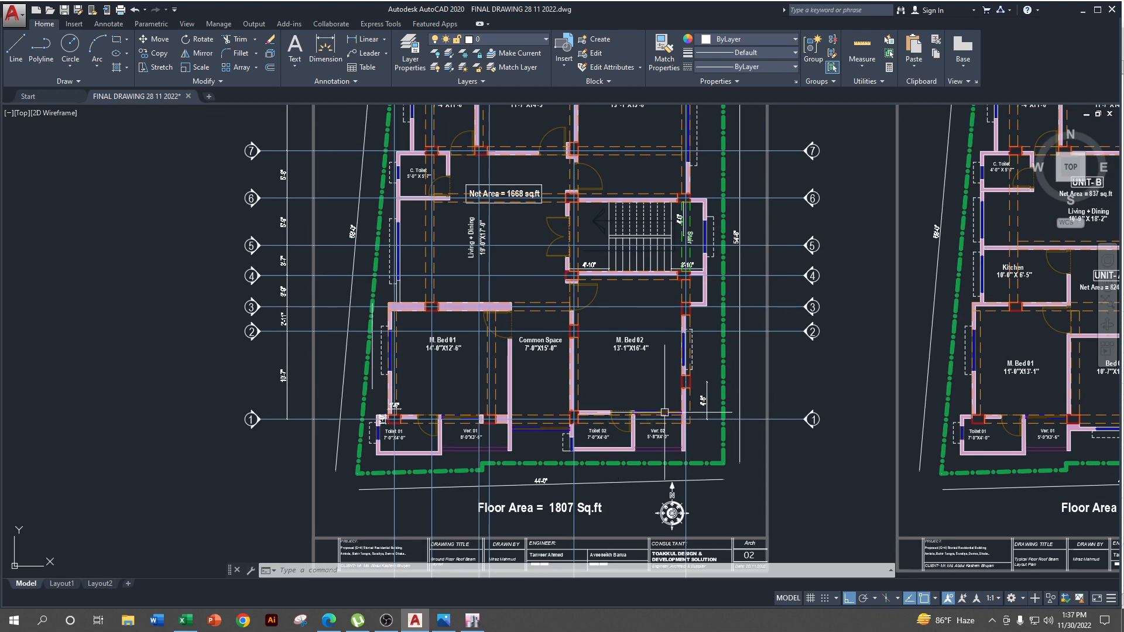
{"action": "scroll", "coordinate": [745, 457], "scroll_direction": "up", "scroll_amount": 2}
{"action": "scroll", "coordinate": [791, 445], "scroll_direction": "down", "scroll_amount": 2}
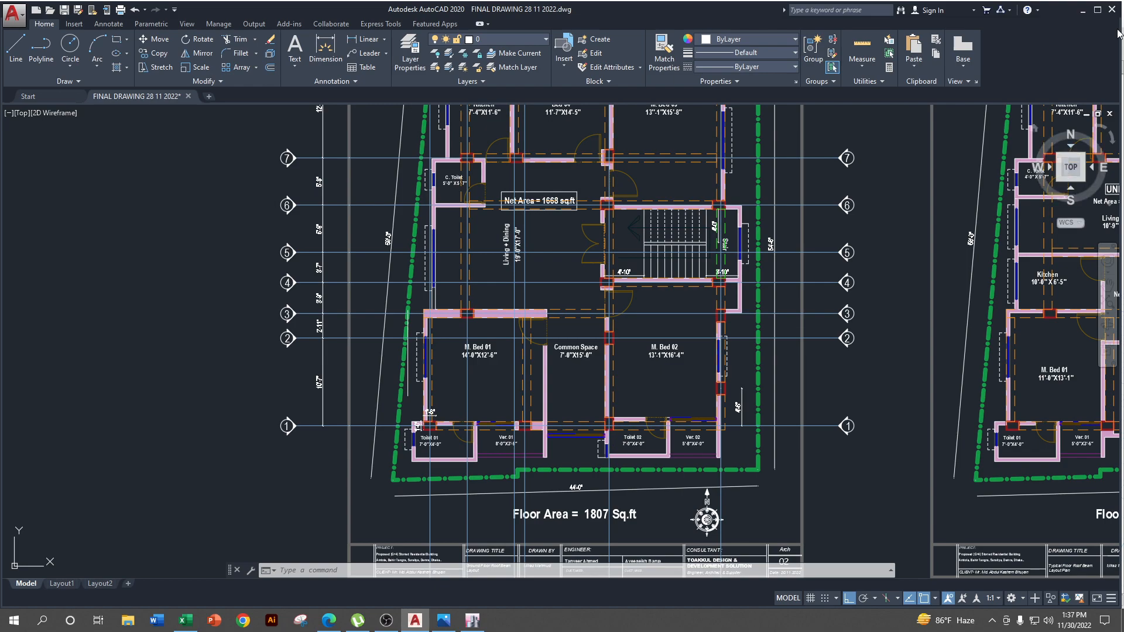
{"action": "left_click", "coordinate": [1084, 11]}
{"action": "scroll", "coordinate": [574, 384], "scroll_direction": "up", "scroll_amount": 3}
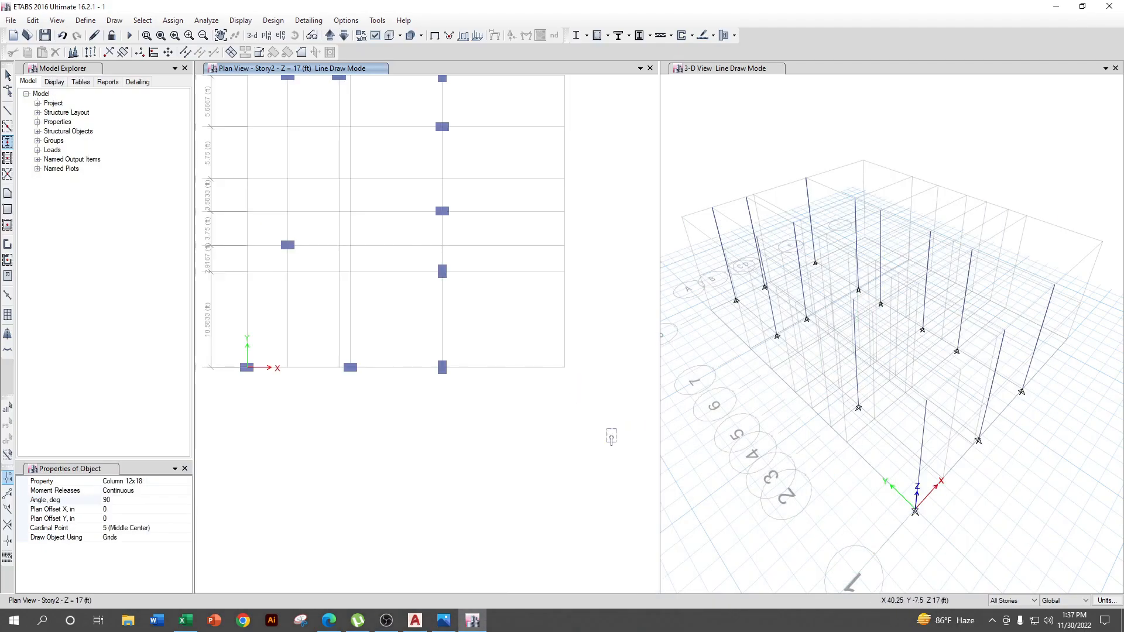
{"action": "left_click", "coordinate": [9, 75]}
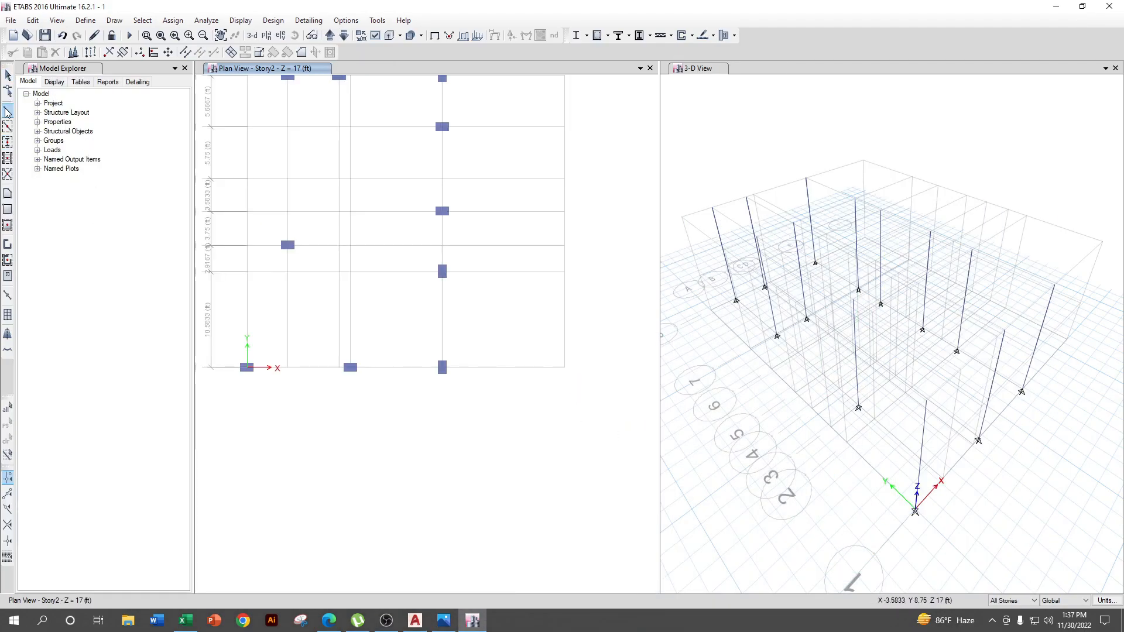
{"action": "left_click", "coordinate": [8, 111]}
{"action": "scroll", "coordinate": [469, 366], "scroll_direction": "up", "scroll_amount": 3}
{"action": "left_click", "coordinate": [395, 376]}
{"action": "key", "text": "Escape"}
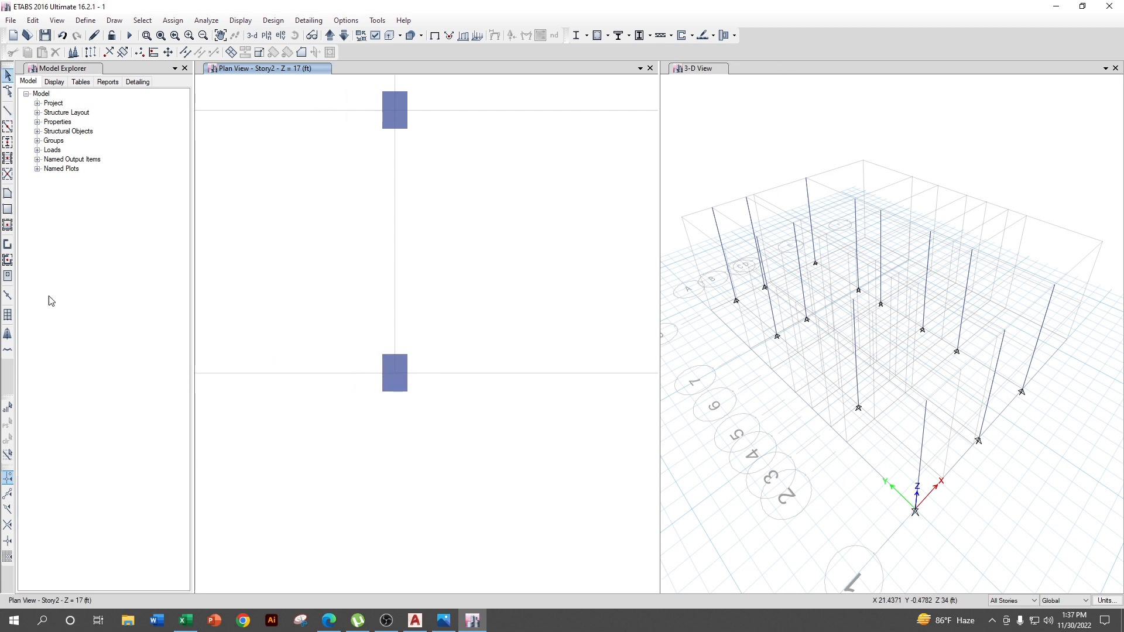
- Draw a straight frame line with property None along grid line 1 from grid point E-1 to F-1
{"action": "left_click", "coordinate": [8, 111]}
{"action": "left_click", "coordinate": [173, 491]}
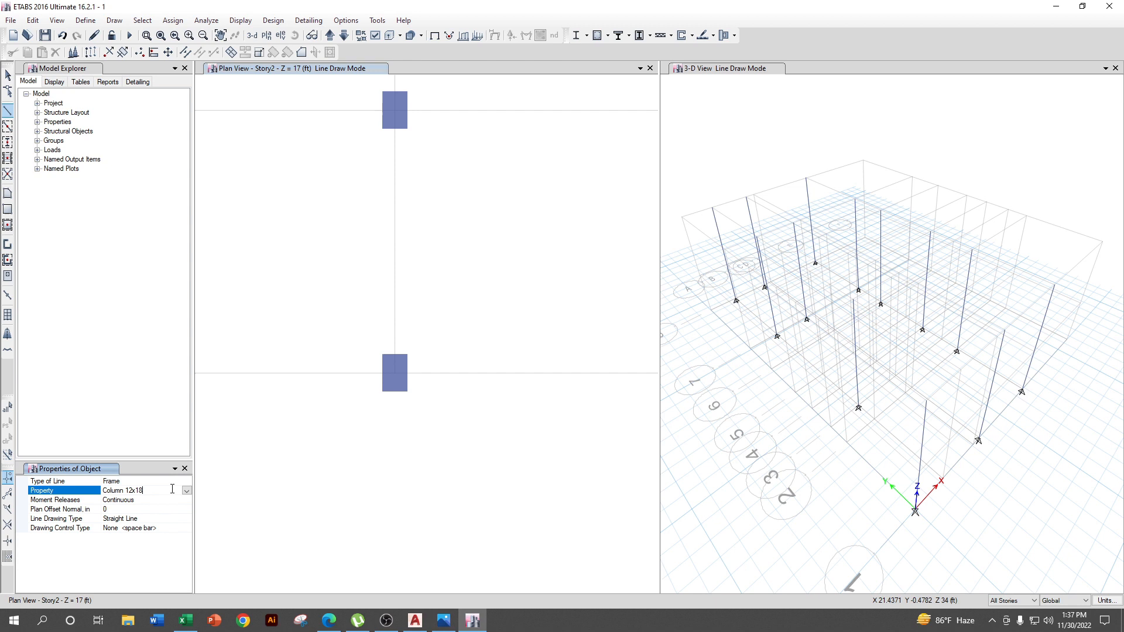
{"action": "left_click", "coordinate": [187, 491]}
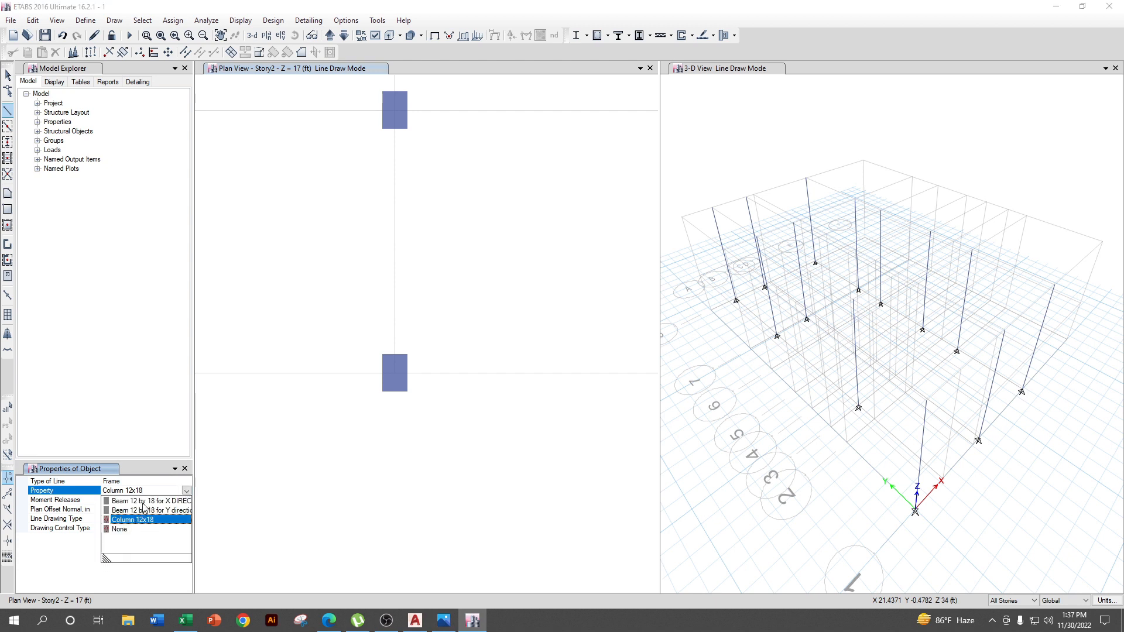
{"action": "left_click", "coordinate": [146, 501]}
{"action": "left_click", "coordinate": [186, 491]}
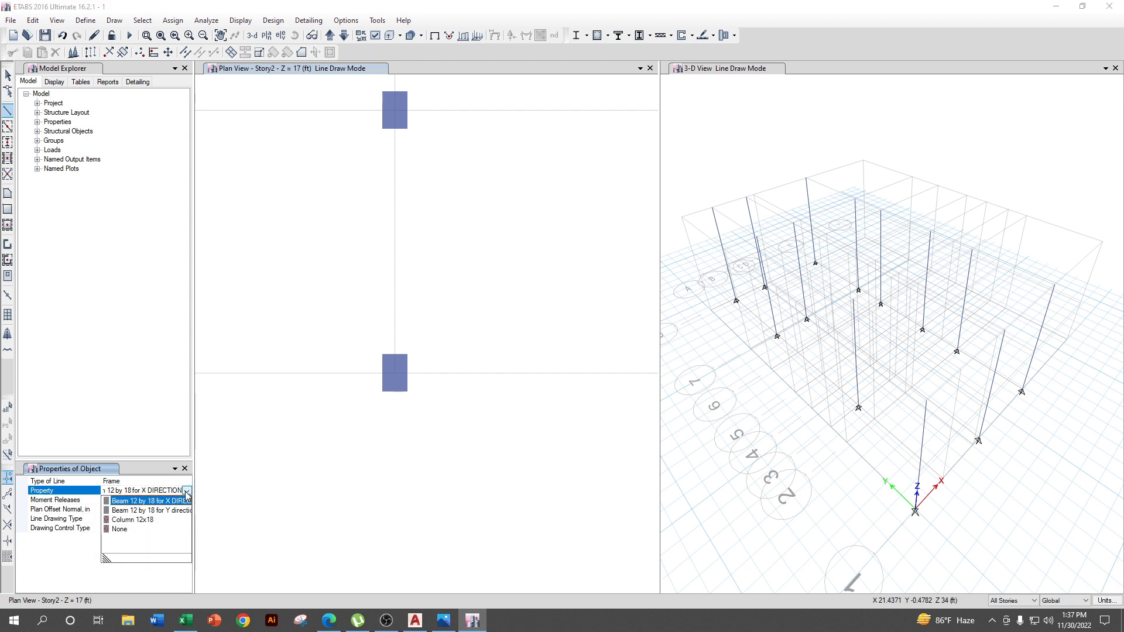
{"action": "left_click", "coordinate": [120, 529]}
{"action": "scroll", "coordinate": [208, 487], "scroll_direction": "down", "scroll_amount": 3}
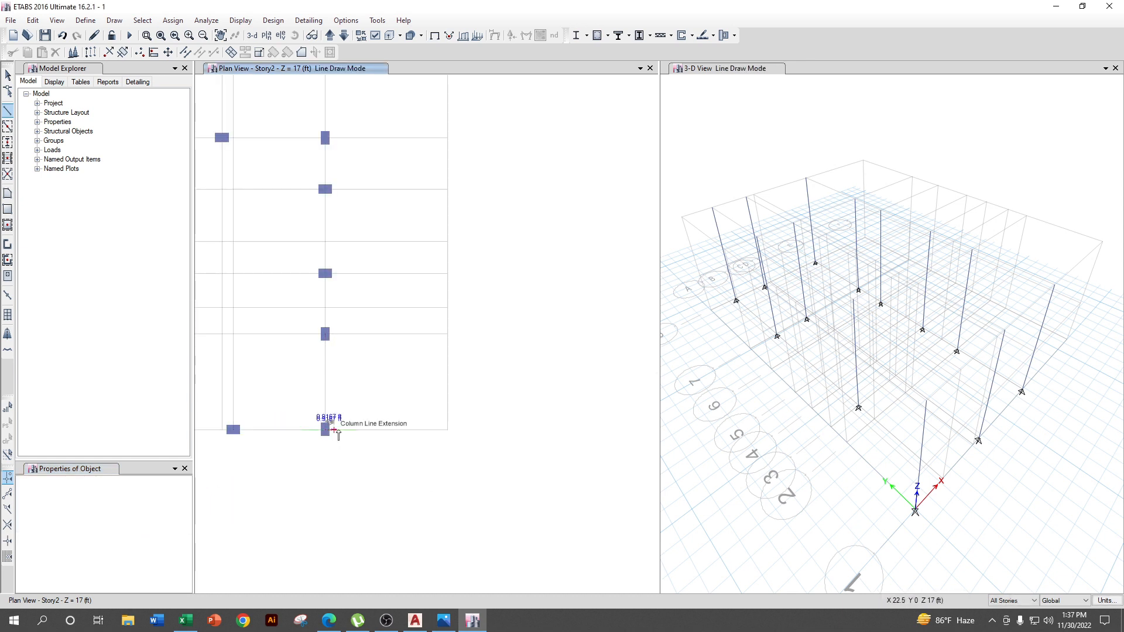
{"action": "left_click", "coordinate": [448, 430]}
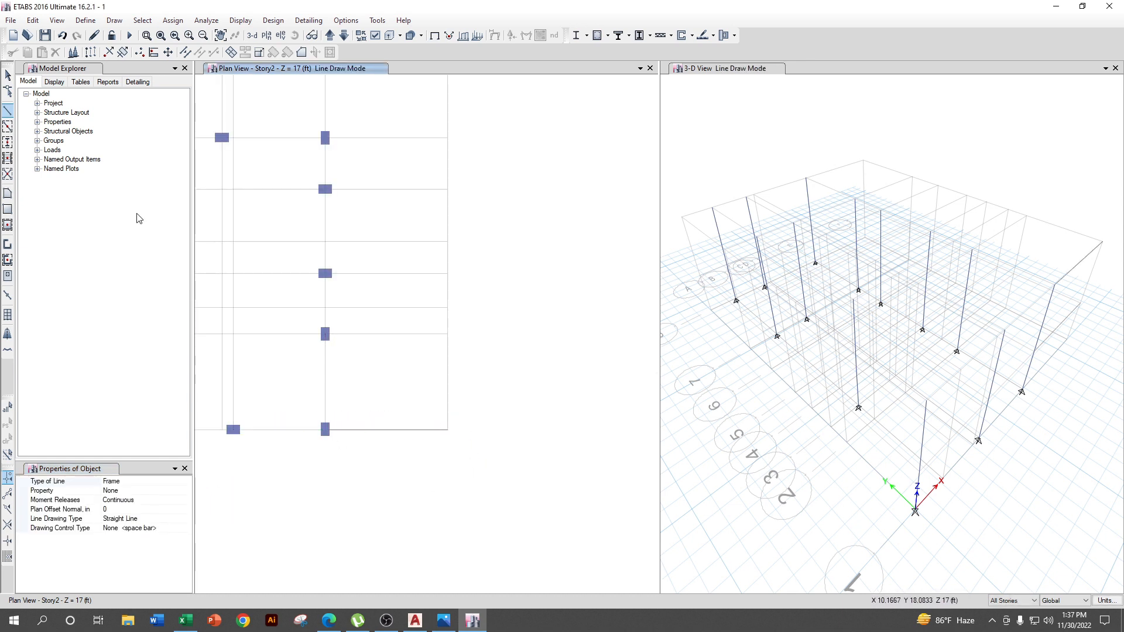
- Replicate the frame line between E-1 and F-1 linearly once with dx 0 and dy 4.5 ft
{"action": "left_click", "coordinate": [9, 75]}
{"action": "left_click", "coordinate": [432, 434]}
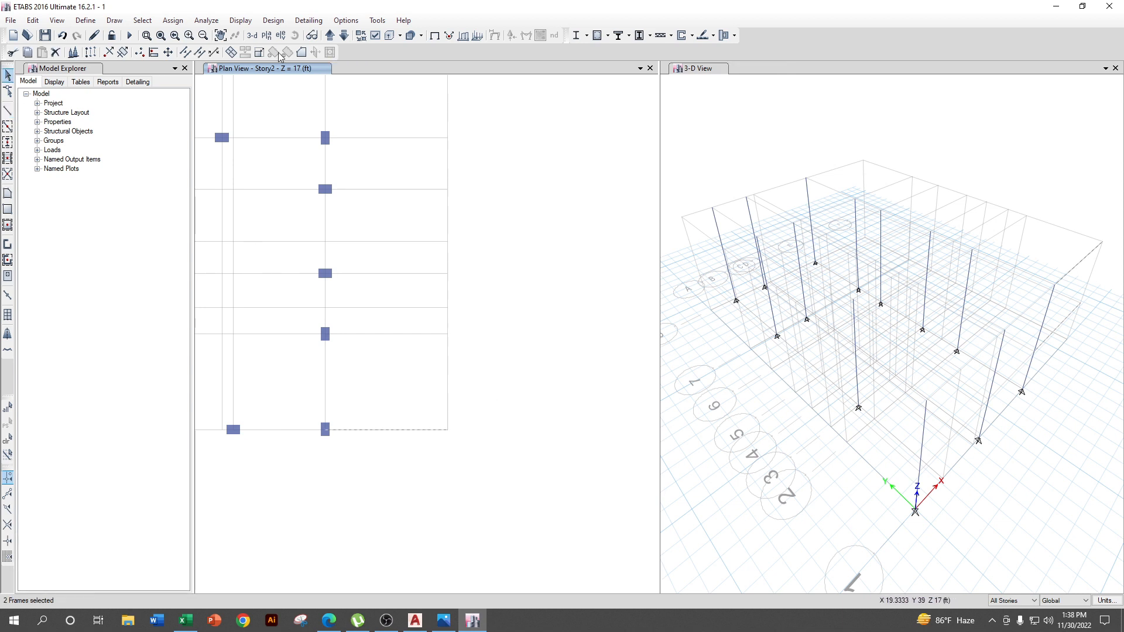
{"action": "left_click", "coordinate": [90, 52]}
{"action": "double_click", "coordinate": [556, 259]}
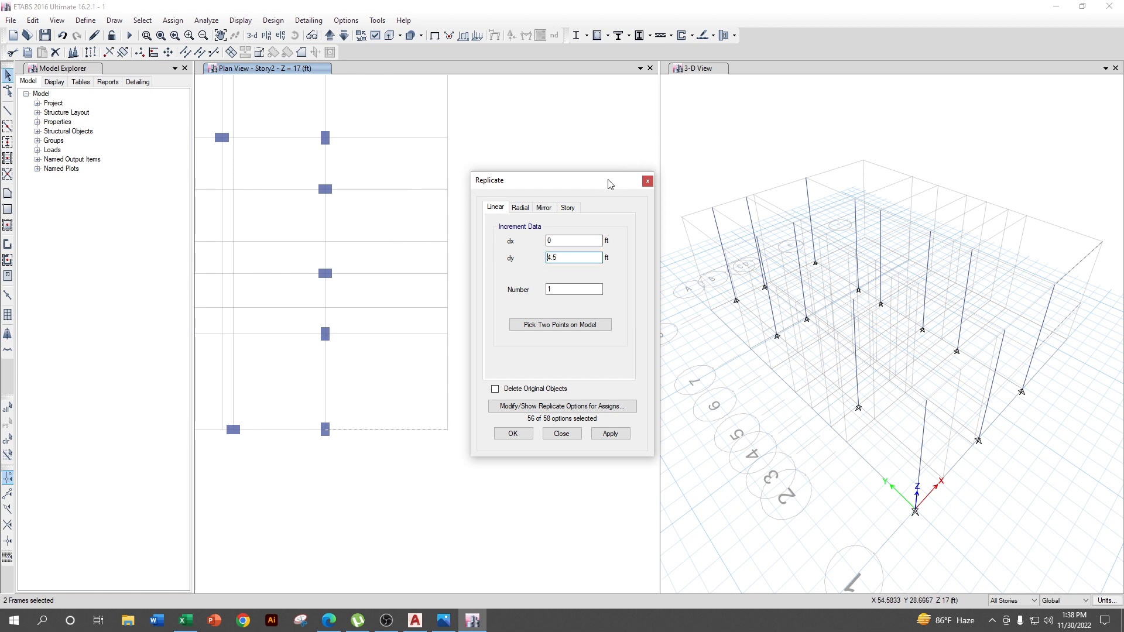
{"action": "left_click_drag", "start_coordinate": [611, 185], "coordinate": [838, 195]}
{"action": "left_click", "coordinate": [845, 447]}
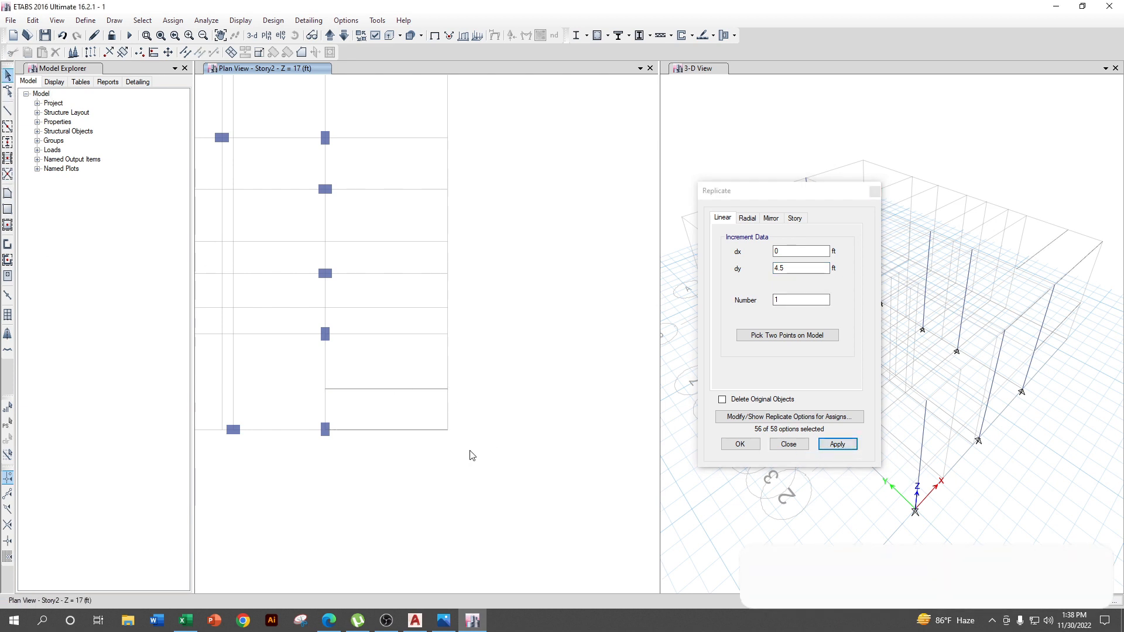
- Delete the original frame line on grid line 1 between E and F
{"action": "left_click", "coordinate": [434, 431]}
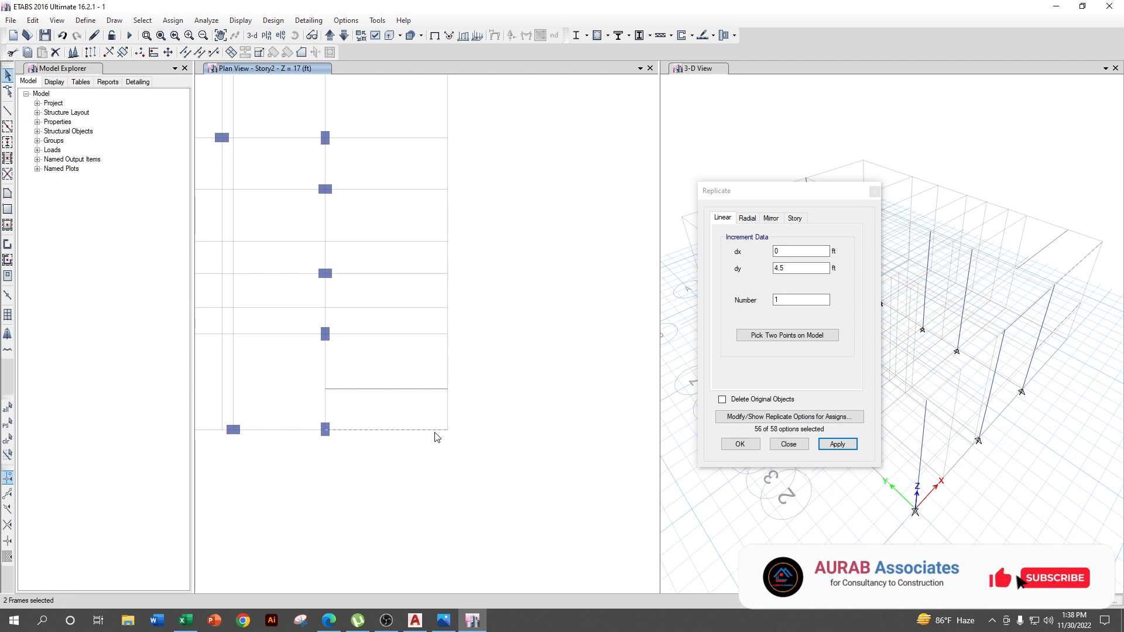
{"action": "scroll", "coordinate": [527, 409], "scroll_direction": "down", "scroll_amount": 3}
{"action": "scroll", "coordinate": [497, 421], "scroll_direction": "up", "scroll_amount": 3}
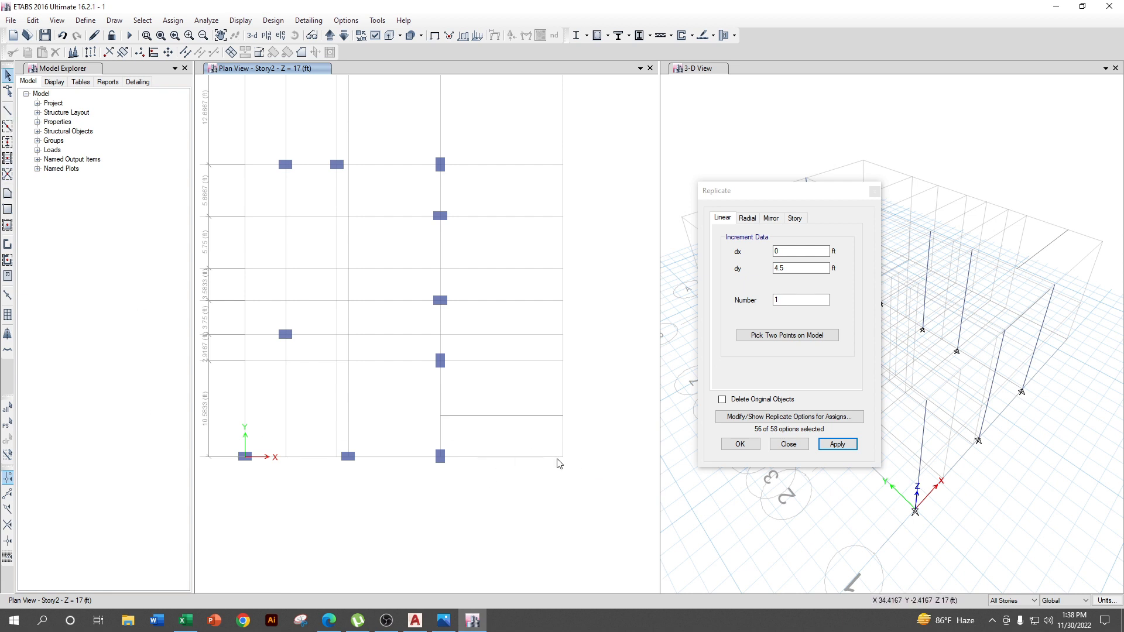
- Check the AutoCAD plan and place a 90-degree Column 12x18 in ETABS where the replicated line meets grid line F
{"action": "left_click", "coordinate": [428, 627]}
{"action": "scroll", "coordinate": [710, 399], "scroll_direction": "up", "scroll_amount": 2}
{"action": "left_click", "coordinate": [1084, 10]}
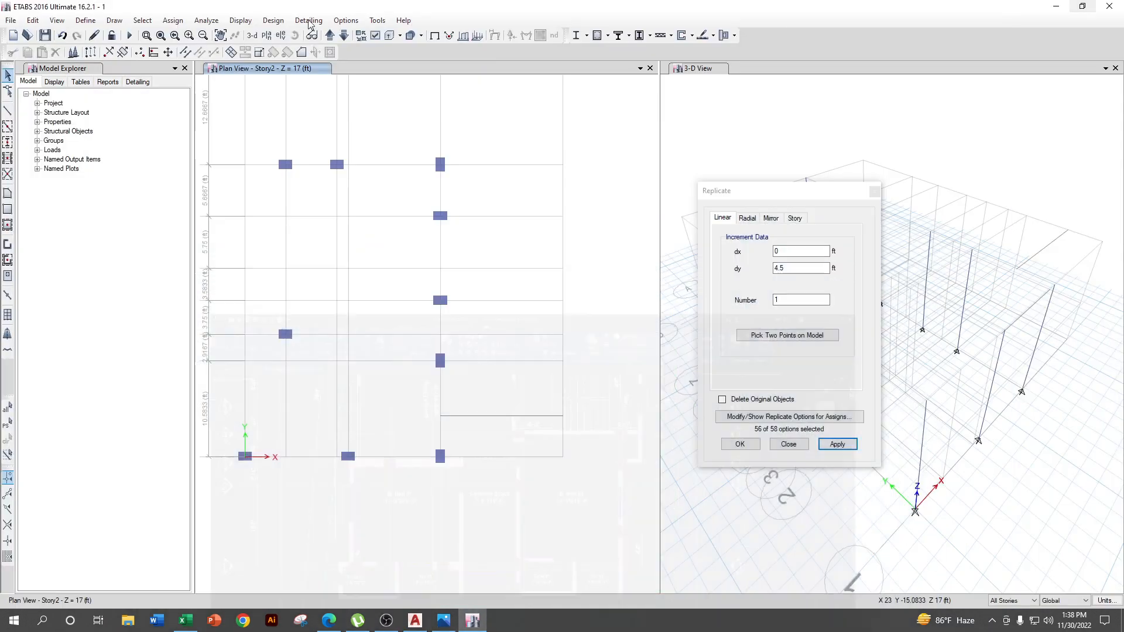
{"action": "left_click", "coordinate": [8, 144]}
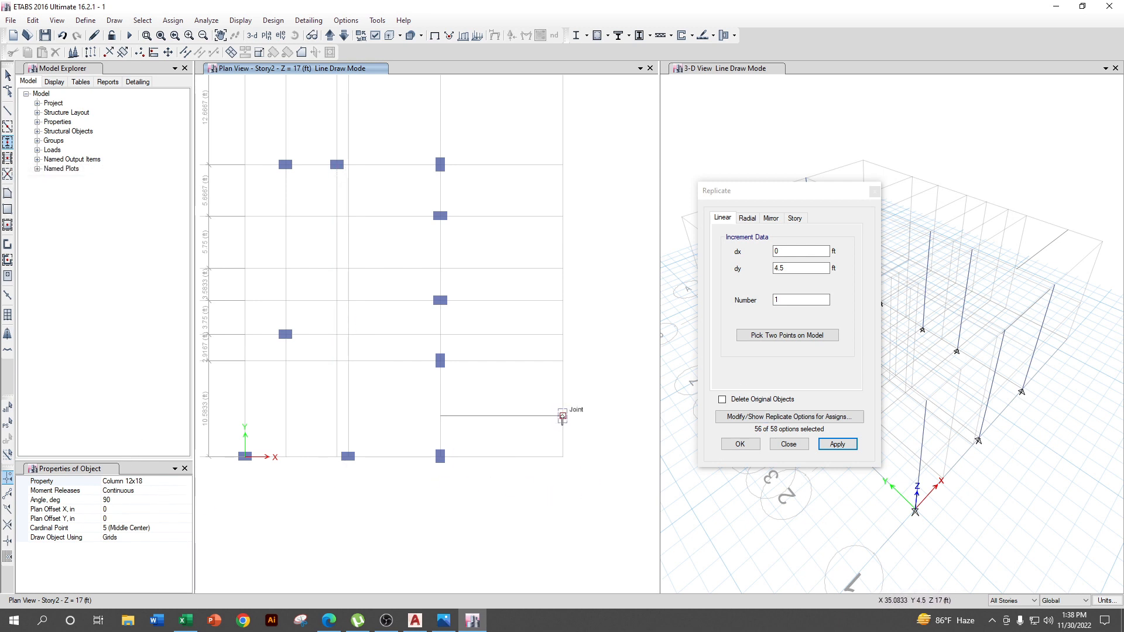
{"action": "left_click", "coordinate": [562, 416]}
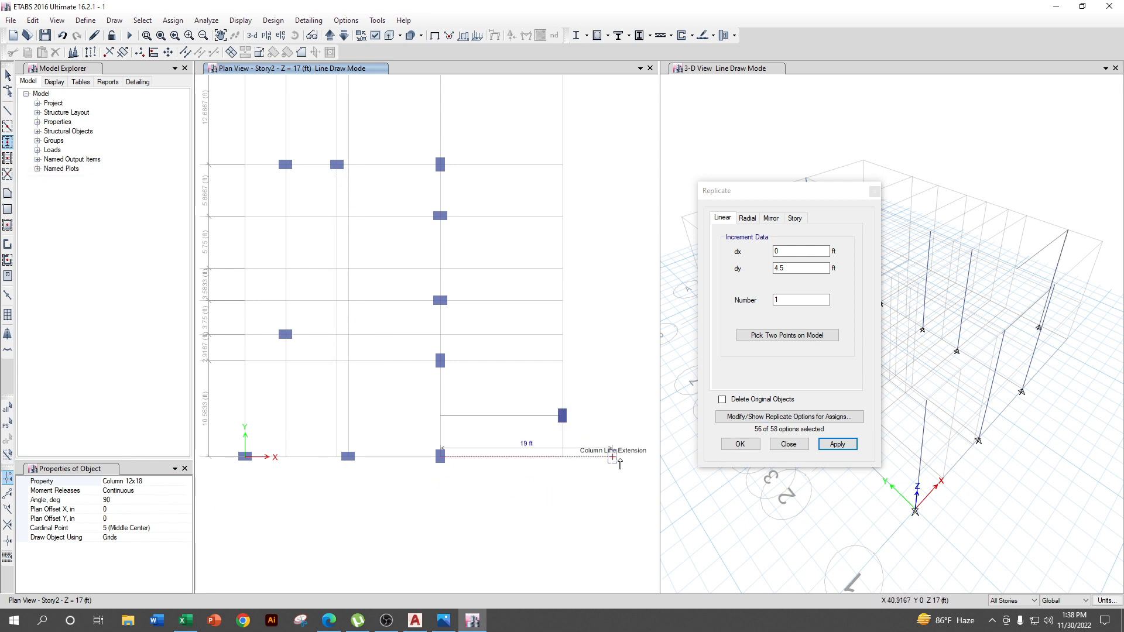
- Delete the replicated helper line between grid lines E and F
{"action": "left_click", "coordinate": [8, 75]}
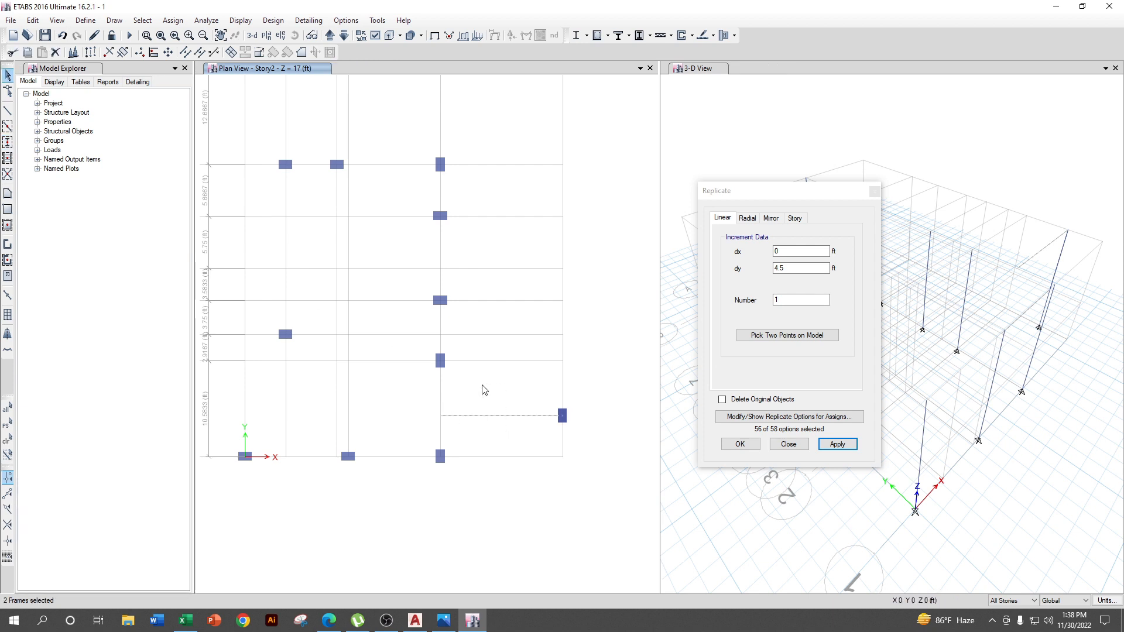
{"action": "scroll", "coordinate": [541, 404], "scroll_direction": "down", "scroll_amount": 3}
{"action": "scroll", "coordinate": [550, 410], "scroll_direction": "up", "scroll_amount": 3}
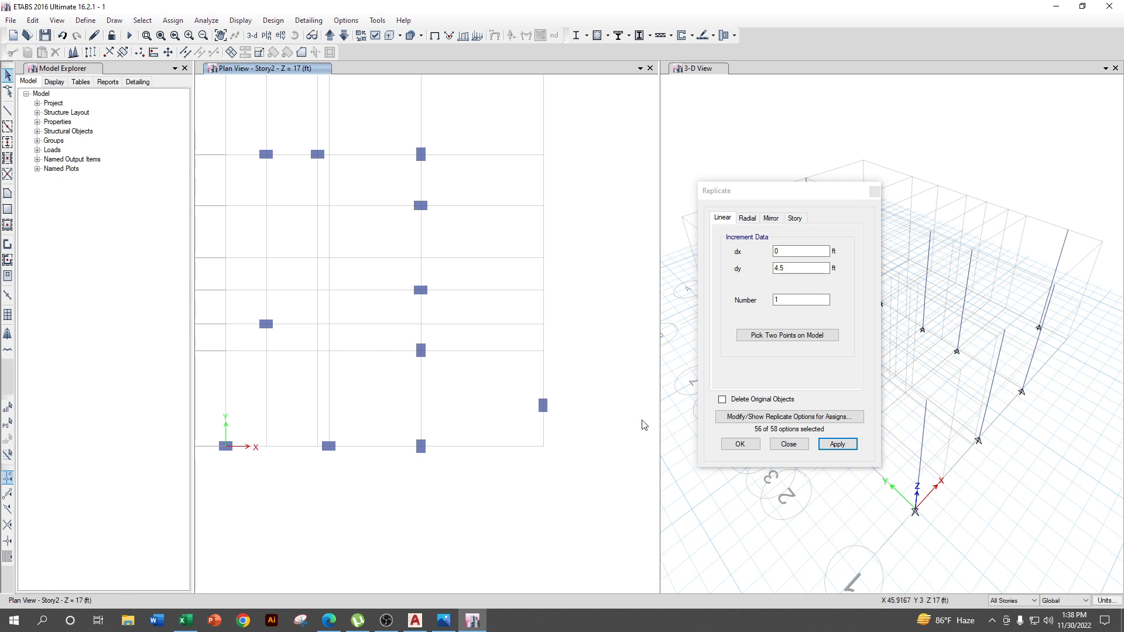
{"action": "scroll", "coordinate": [642, 425], "scroll_direction": "down", "scroll_amount": 3}
{"action": "scroll", "coordinate": [615, 432], "scroll_direction": "up", "scroll_amount": 3}
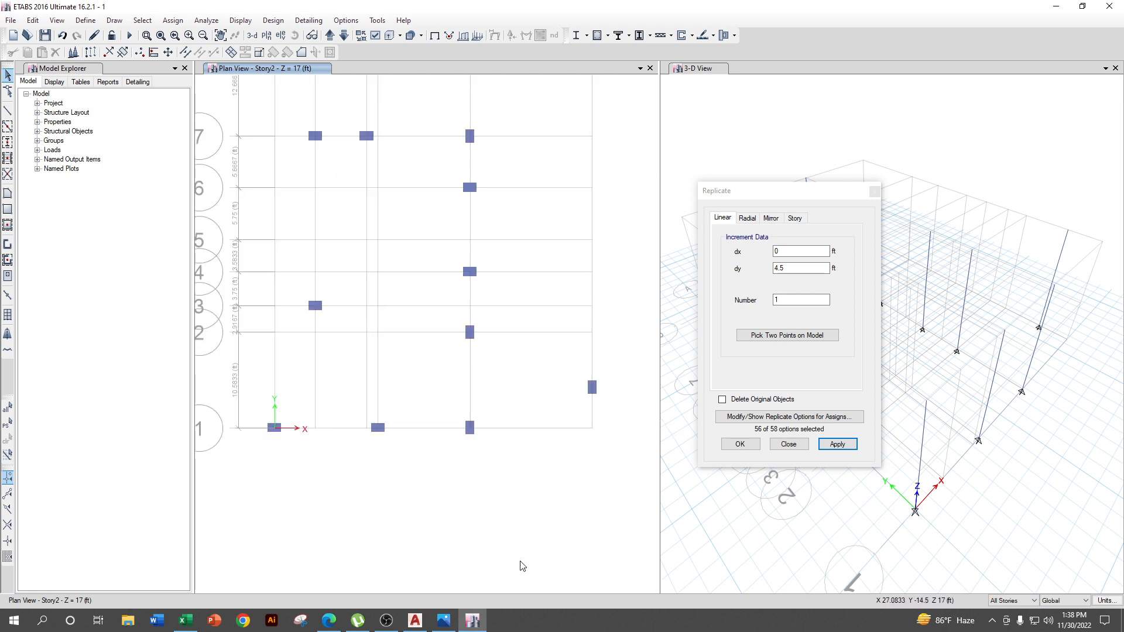
- Switch to the AutoCAD plan and highlight grid lines 3 and F, crossing at the upper outer-wall column of M. Bed 02
{"action": "left_click", "coordinate": [414, 620]}
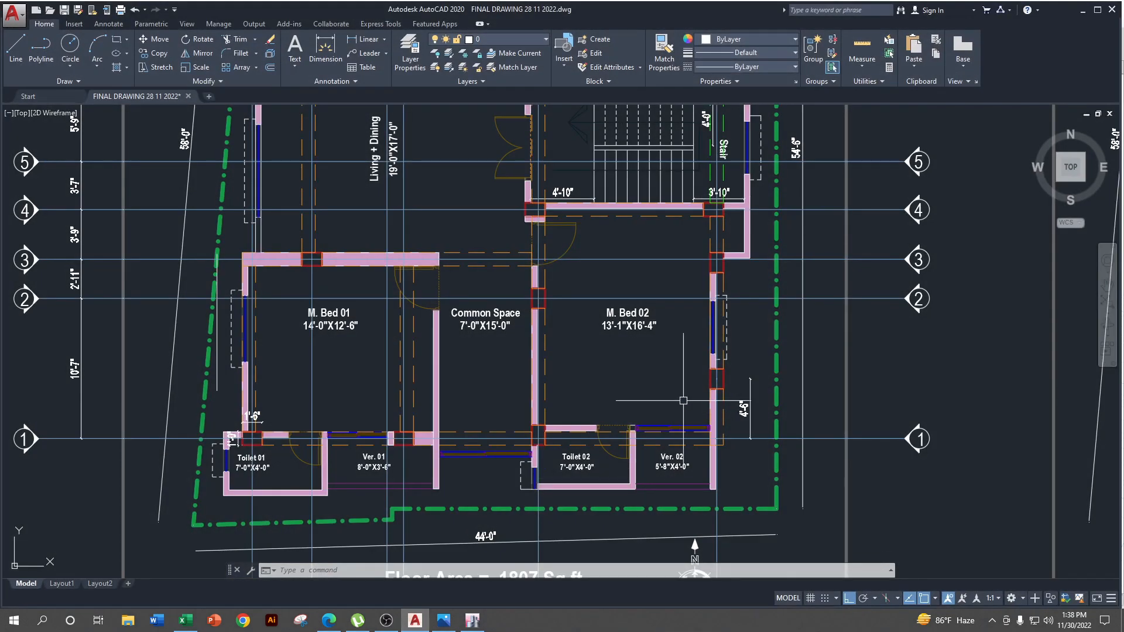
{"action": "scroll", "coordinate": [647, 527], "scroll_direction": "up", "scroll_amount": 3}
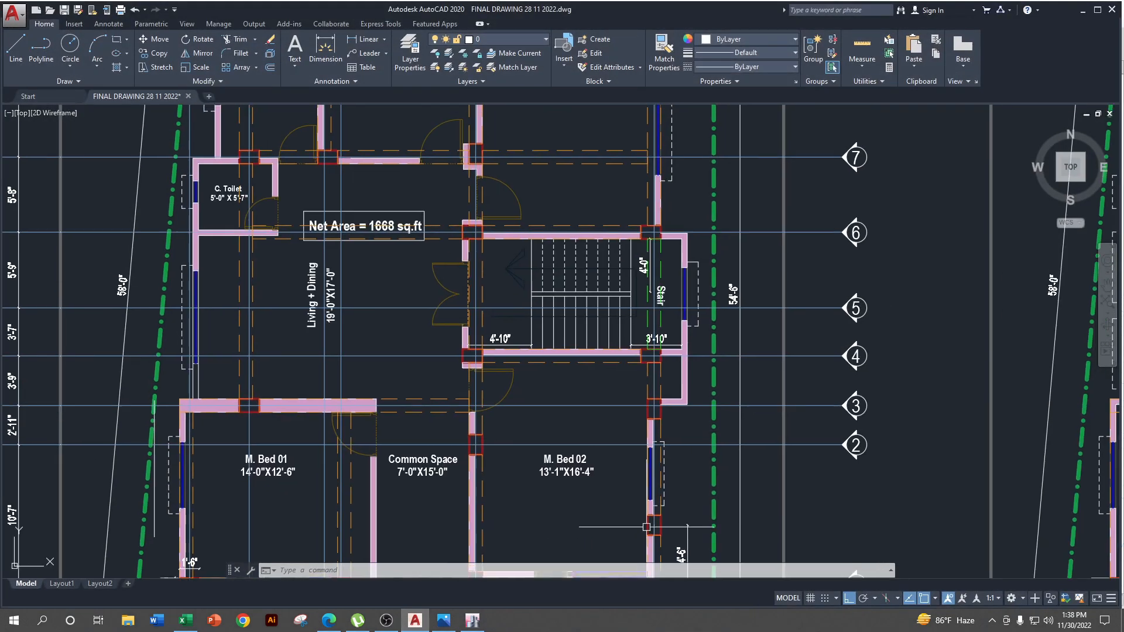
{"action": "scroll", "coordinate": [700, 406], "scroll_direction": "up", "scroll_amount": 2}
{"action": "left_click", "coordinate": [700, 406]}
{"action": "scroll", "coordinate": [793, 291], "scroll_direction": "down", "scroll_amount": 2}
{"action": "scroll", "coordinate": [736, 427], "scroll_direction": "up", "scroll_amount": 2}
{"action": "middle_click_drag", "start_coordinate": [745, 501], "coordinate": [788, 201]}
{"action": "scroll", "coordinate": [795, 308], "scroll_direction": "down", "scroll_amount": 1}
{"action": "middle_click_drag", "start_coordinate": [781, 506], "coordinate": [760, 256]}
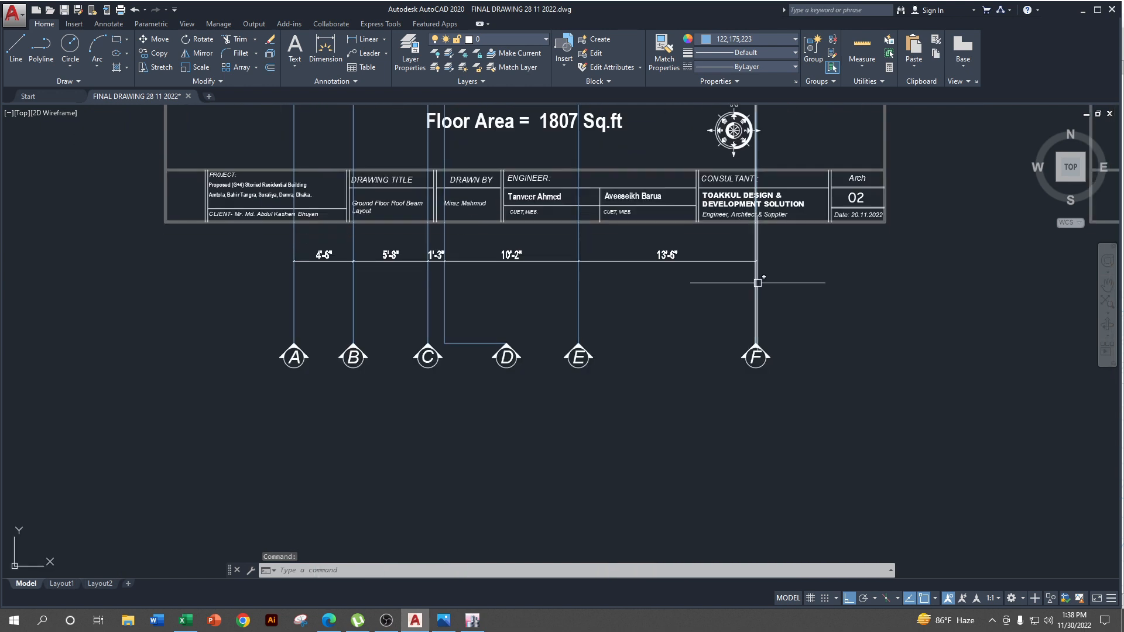
{"action": "left_click", "coordinate": [757, 281]}
{"action": "scroll", "coordinate": [776, 367], "scroll_direction": "down", "scroll_amount": 3}
{"action": "scroll", "coordinate": [762, 360], "scroll_direction": "up", "scroll_amount": 4}
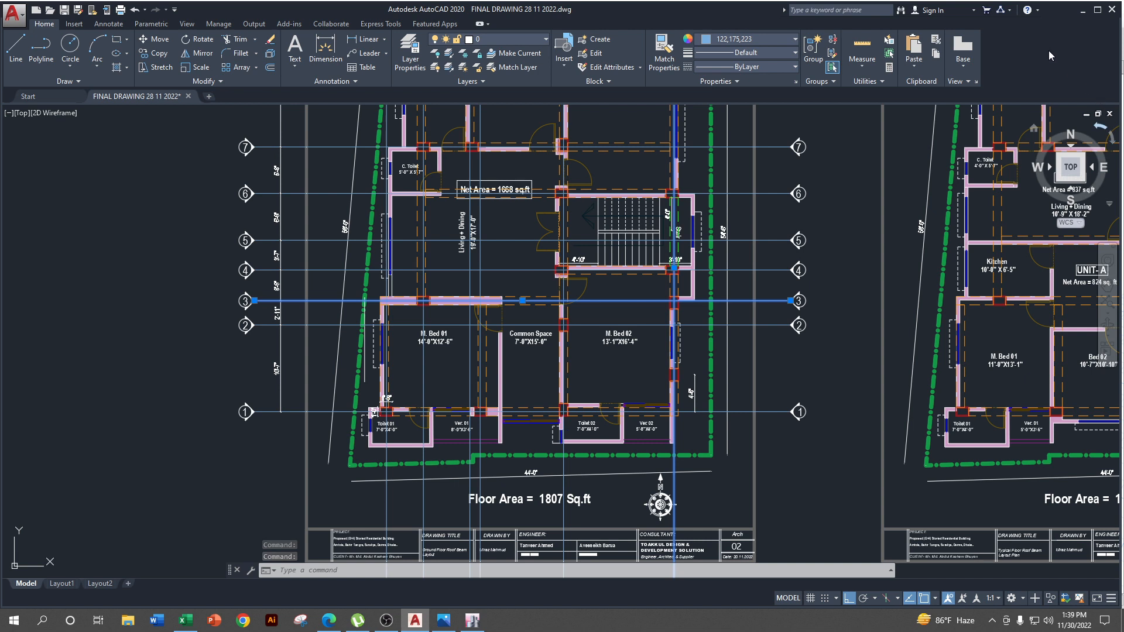
- Switch to ETABS, recheck the highlighted crossing in AutoCAD and place a 90-degree Column 12x18 at grid point F-3
{"action": "left_click", "coordinate": [1081, 11]}
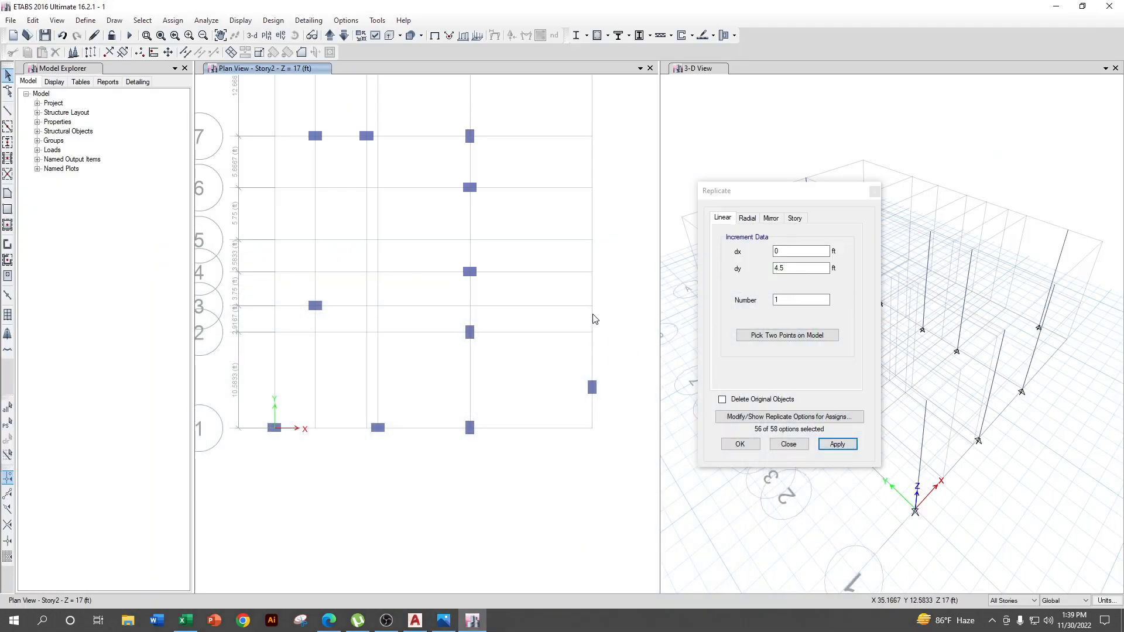
{"action": "left_click", "coordinate": [420, 626]}
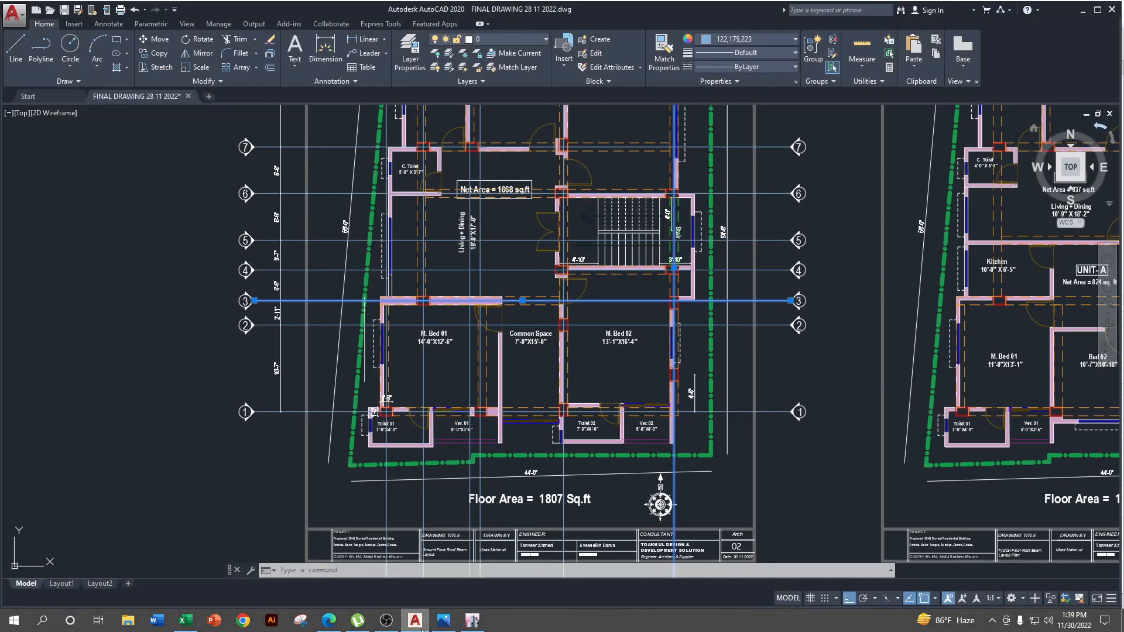
{"action": "left_click", "coordinate": [420, 626]}
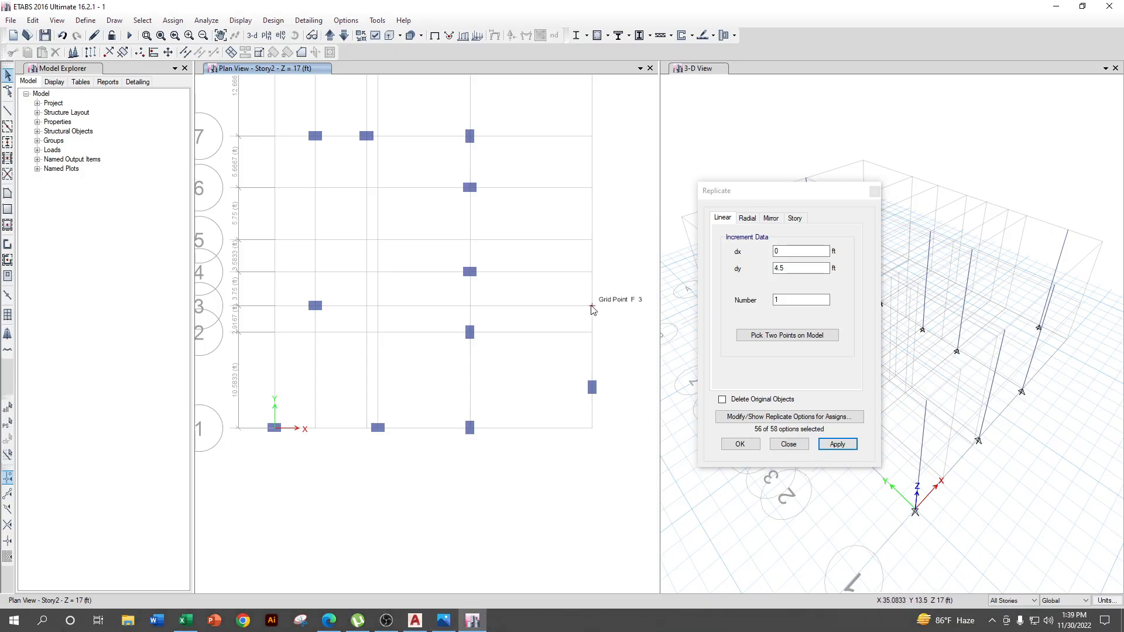
{"action": "left_click", "coordinate": [7, 142]}
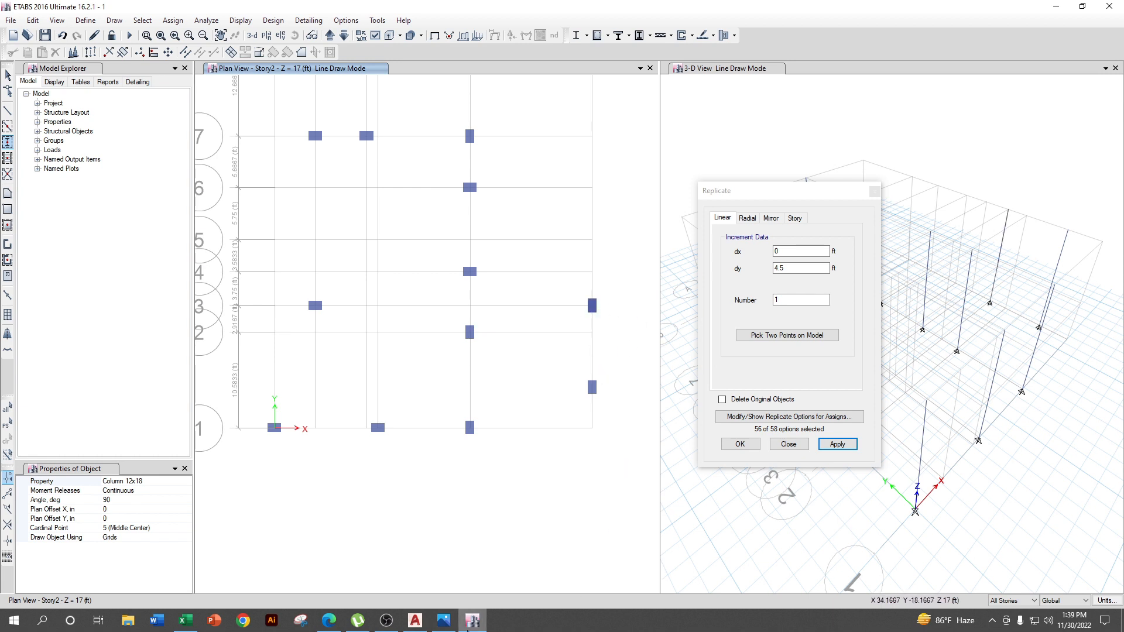
- Check the outer-wall columns on grid line F in AutoCAD and place 0-degree 12x18 columns in ETABS at grid points F-4 and F-6
{"action": "left_click", "coordinate": [416, 622]}
{"action": "middle_click_drag", "start_coordinate": [727, 362], "coordinate": [696, 459]}
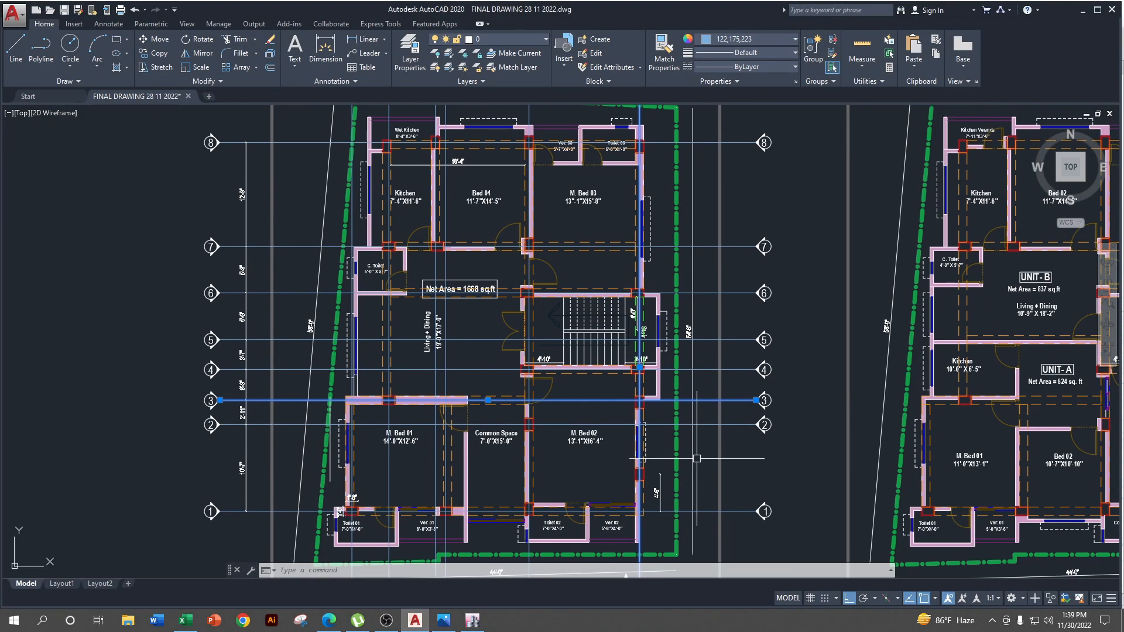
{"action": "scroll", "coordinate": [696, 459], "scroll_direction": "up", "scroll_amount": 2}
{"action": "scroll", "coordinate": [712, 385], "scroll_direction": "down", "scroll_amount": 2}
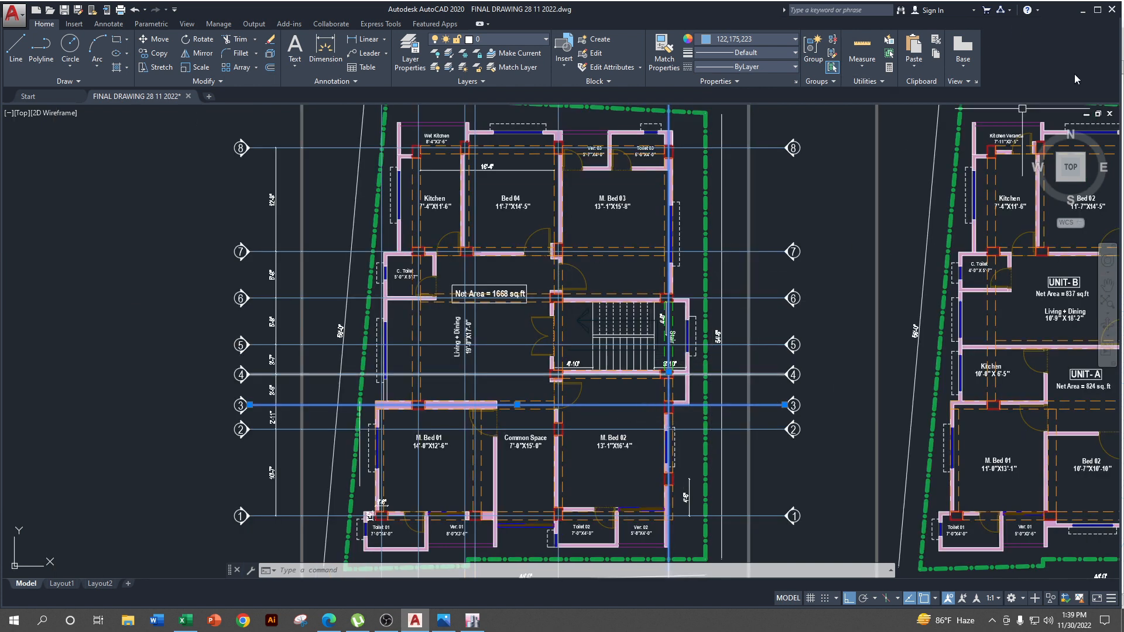
{"action": "left_click", "coordinate": [1083, 14]}
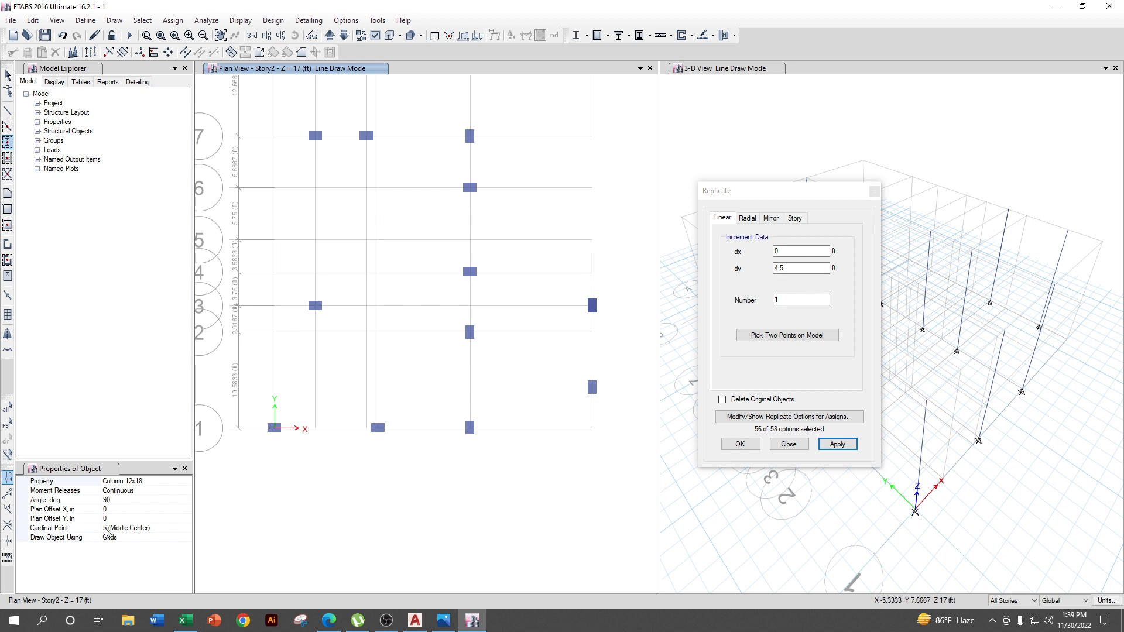
{"action": "left_click", "coordinate": [118, 501]}
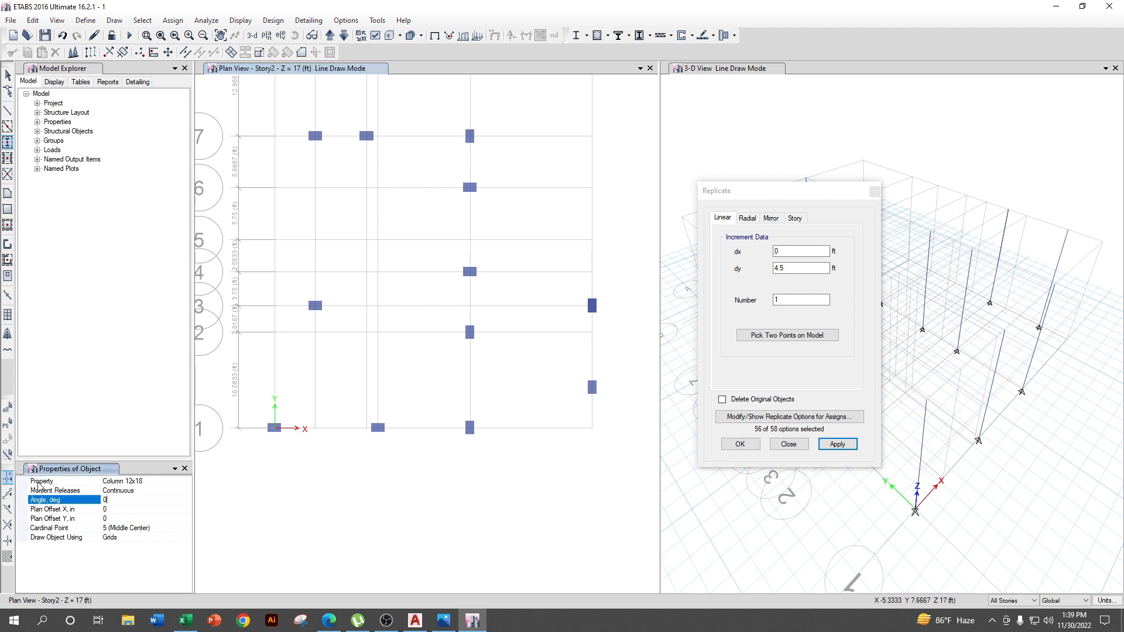
{"action": "left_click", "coordinate": [591, 274]}
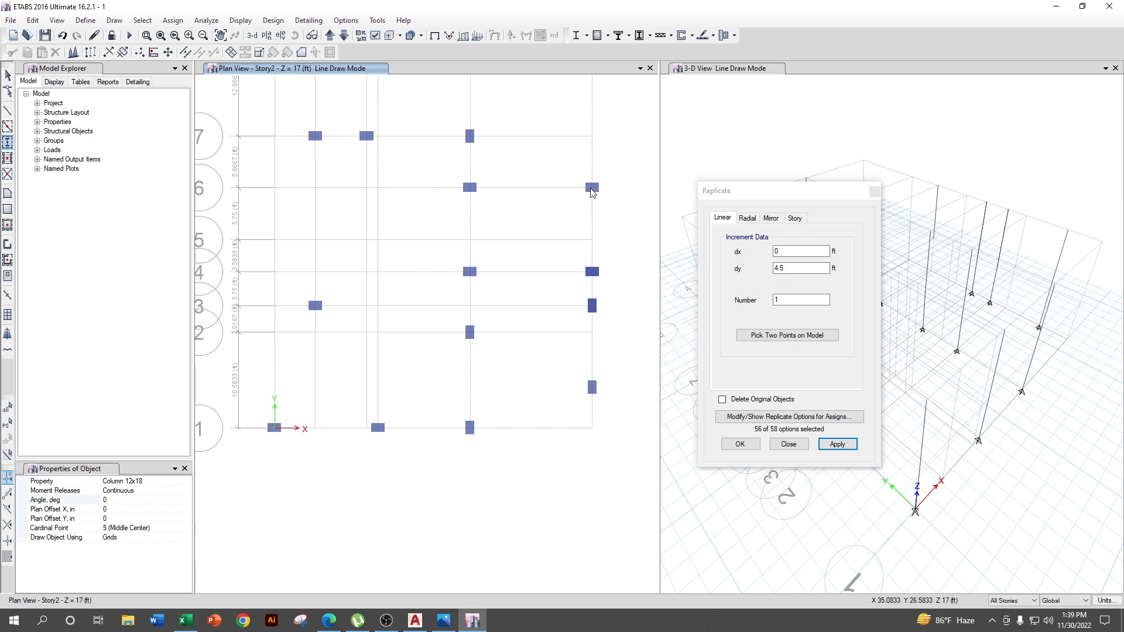
- Check the grid line F and 8 crossing in AutoCAD, place a 90-degree Column 12x18 at F-8 in ETABS, and close the Replicate window
{"action": "scroll", "coordinate": [592, 192], "scroll_direction": "down", "scroll_amount": 4}
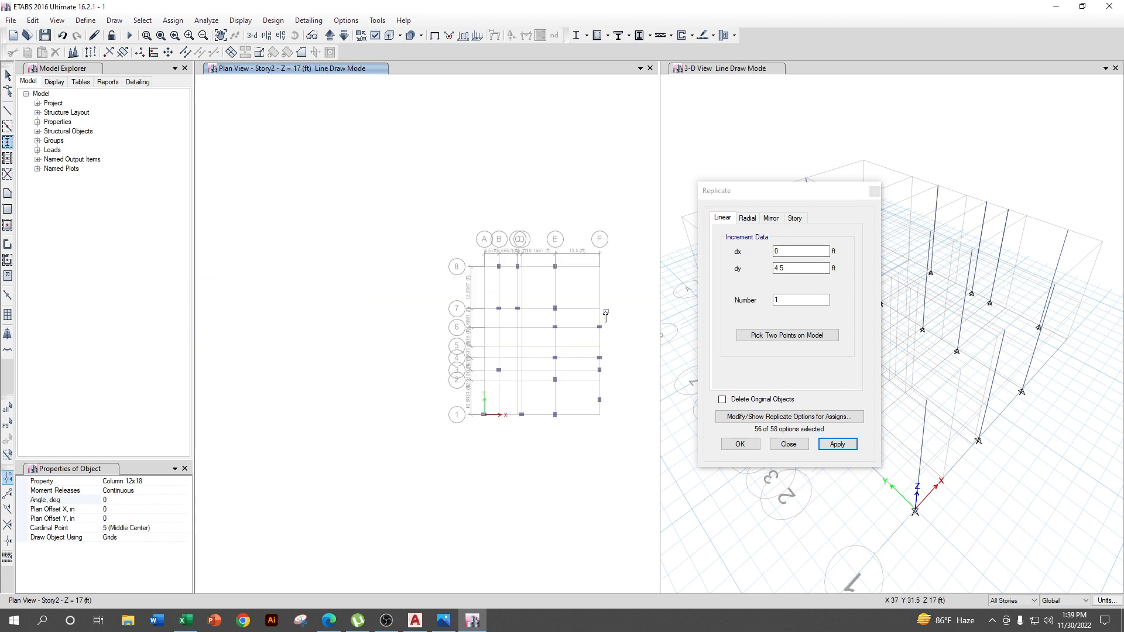
{"action": "scroll", "coordinate": [605, 316], "scroll_direction": "up", "scroll_amount": 4}
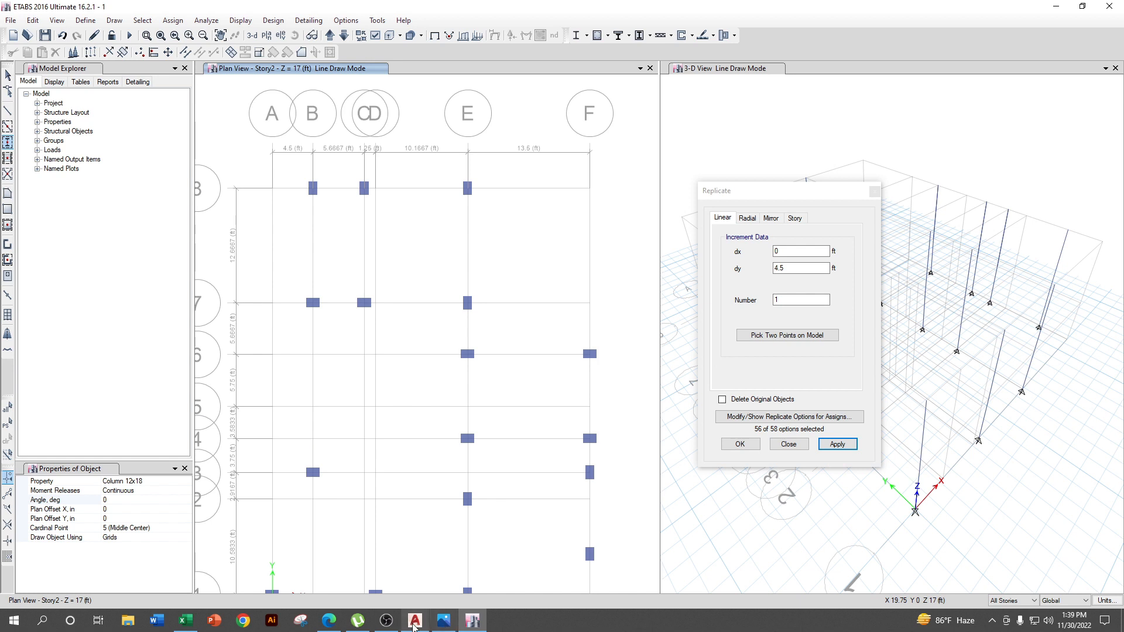
{"action": "left_click", "coordinate": [415, 621]}
{"action": "scroll", "coordinate": [684, 275], "scroll_direction": "up", "scroll_amount": 2}
{"action": "key", "text": "Escape"}
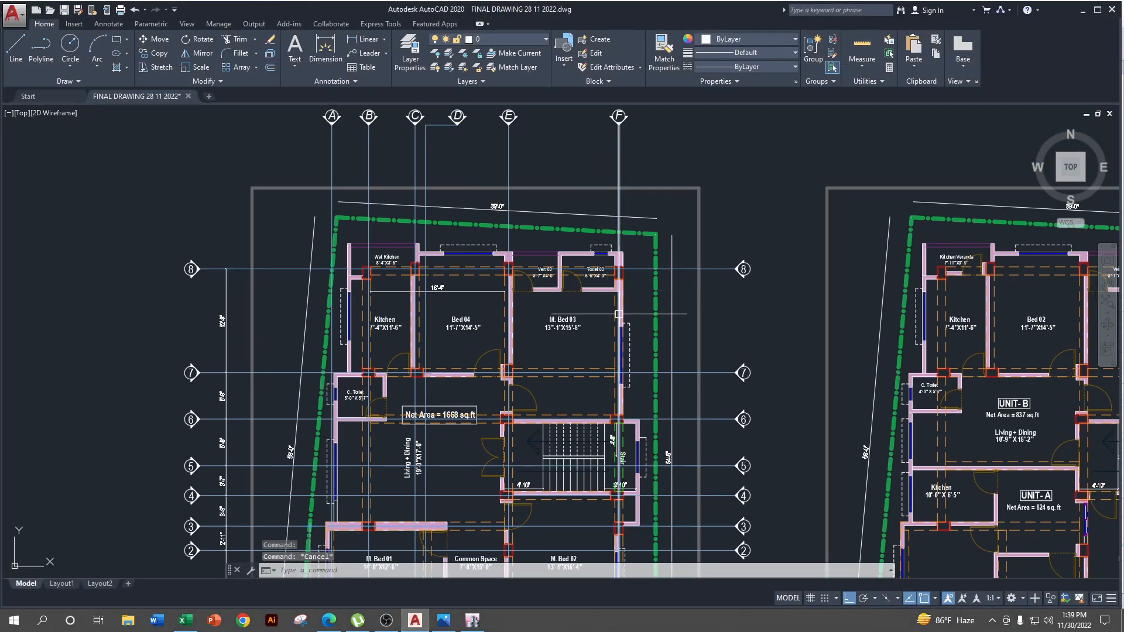
{"action": "left_click", "coordinate": [1083, 11]}
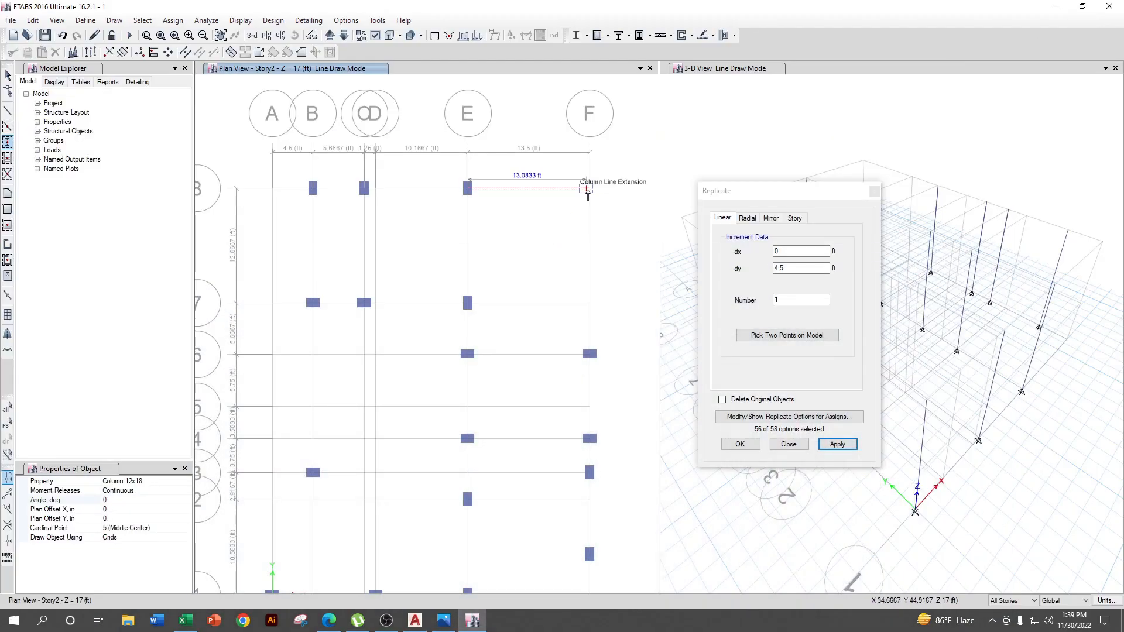
{"action": "left_click", "coordinate": [89, 501]}
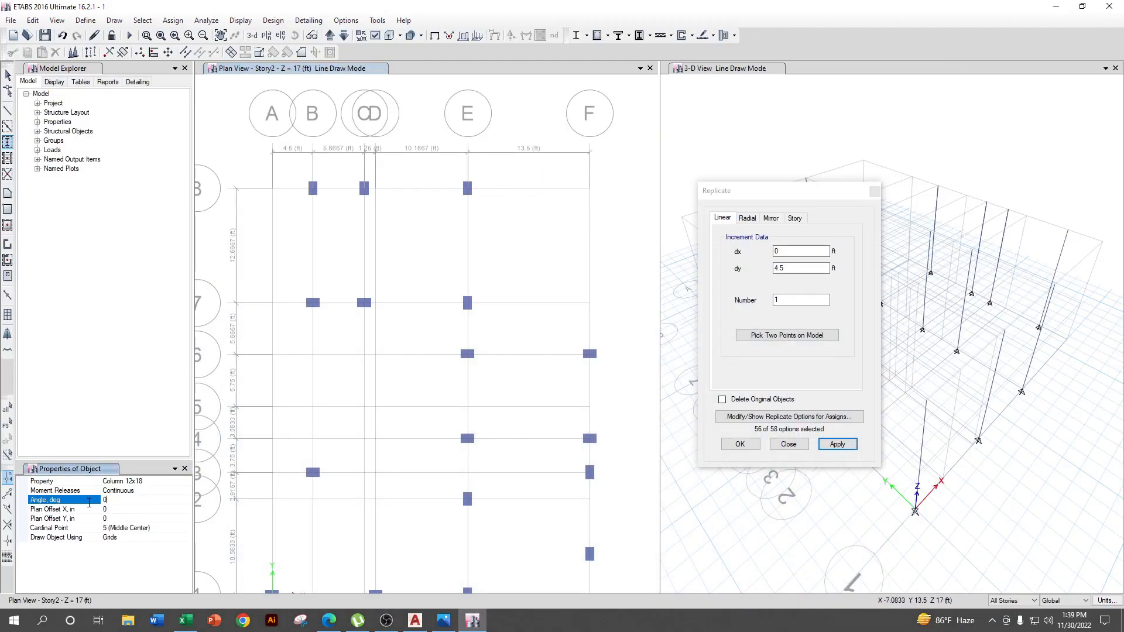
{"action": "left_click", "coordinate": [134, 492]}
{"action": "left_click", "coordinate": [99, 501]}
{"action": "left_click", "coordinate": [590, 188]}
{"action": "left_click", "coordinate": [8, 76]}
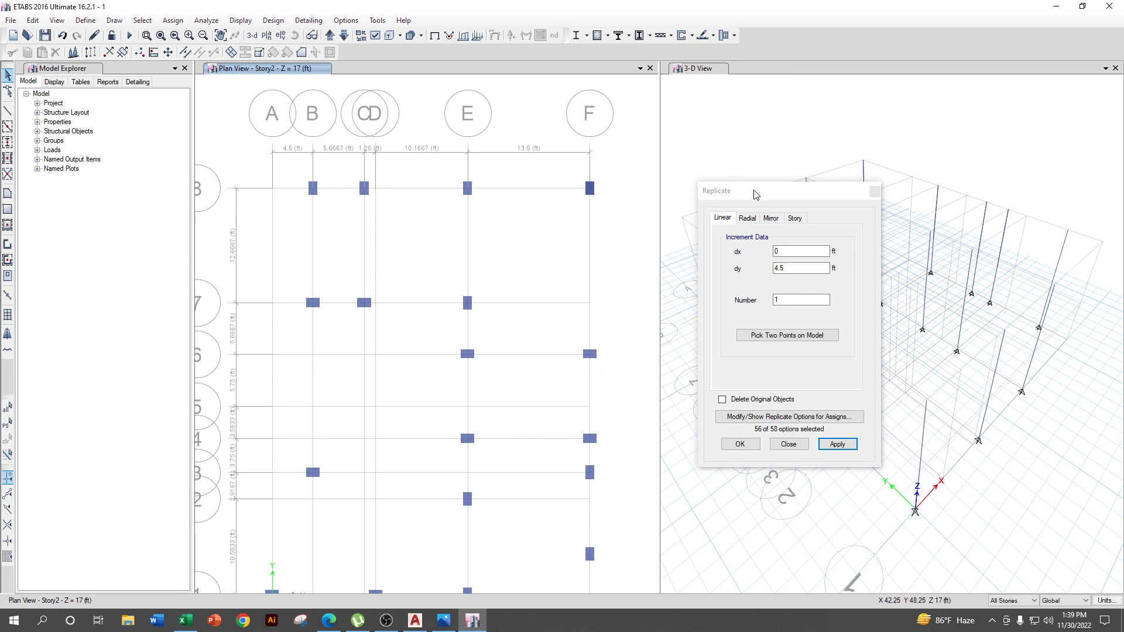
{"action": "left_click", "coordinate": [875, 192]}
- Review the column positions and orientations across the whole Story2 plan grid
{"action": "scroll", "coordinate": [497, 206], "scroll_direction": "down", "scroll_amount": 3}
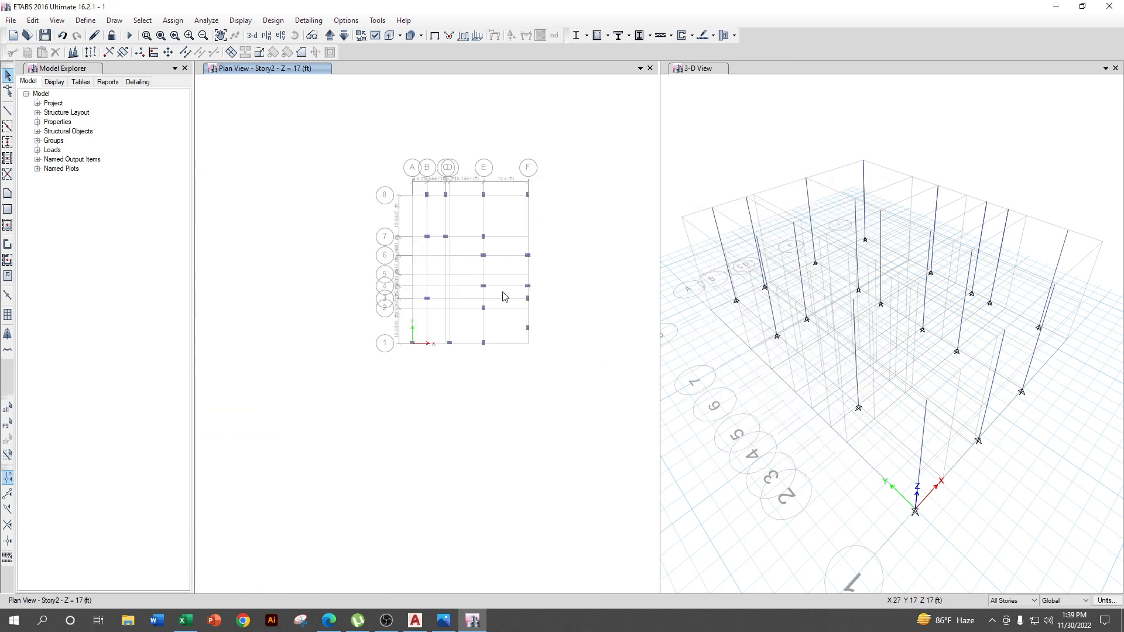
{"action": "scroll", "coordinate": [513, 246], "scroll_direction": "up", "scroll_amount": 5}
{"action": "scroll", "coordinate": [527, 361], "scroll_direction": "down", "scroll_amount": 5}
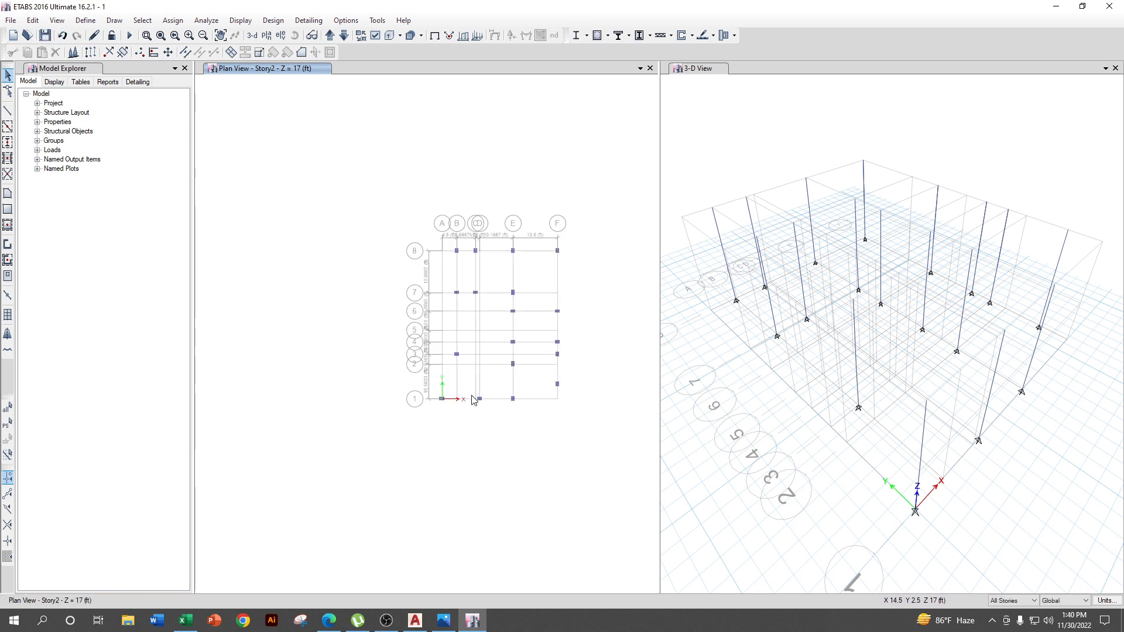
{"action": "scroll", "coordinate": [456, 385], "scroll_direction": "up", "scroll_amount": 5}
{"action": "middle_click_drag", "start_coordinate": [459, 321], "coordinate": [391, 487]}
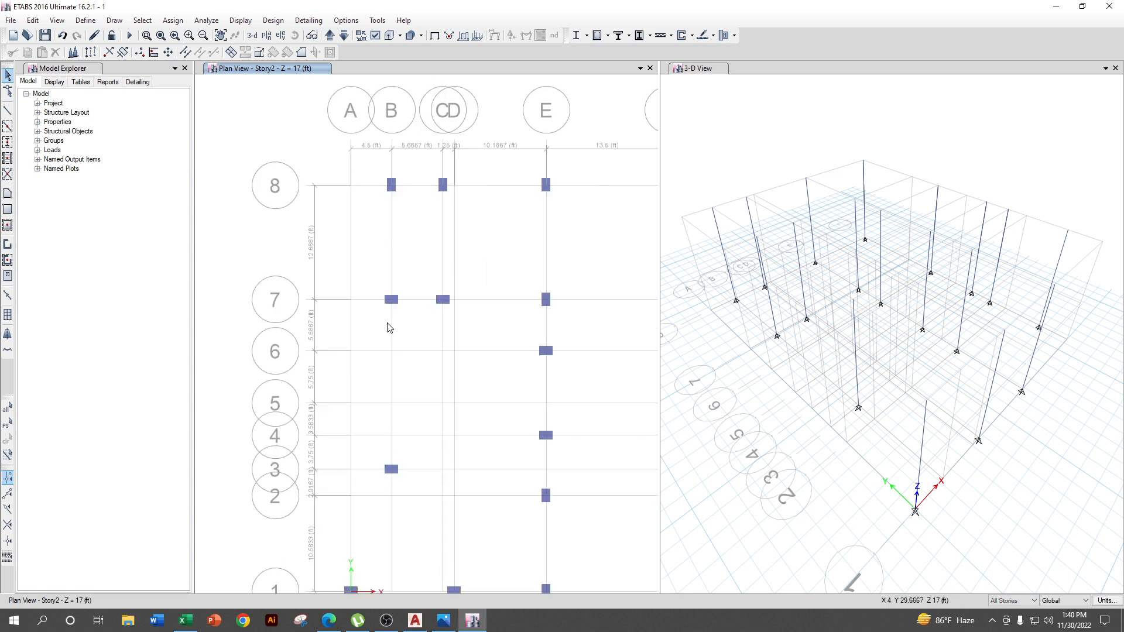
{"action": "middle_click_drag", "start_coordinate": [450, 298], "coordinate": [454, 133]}
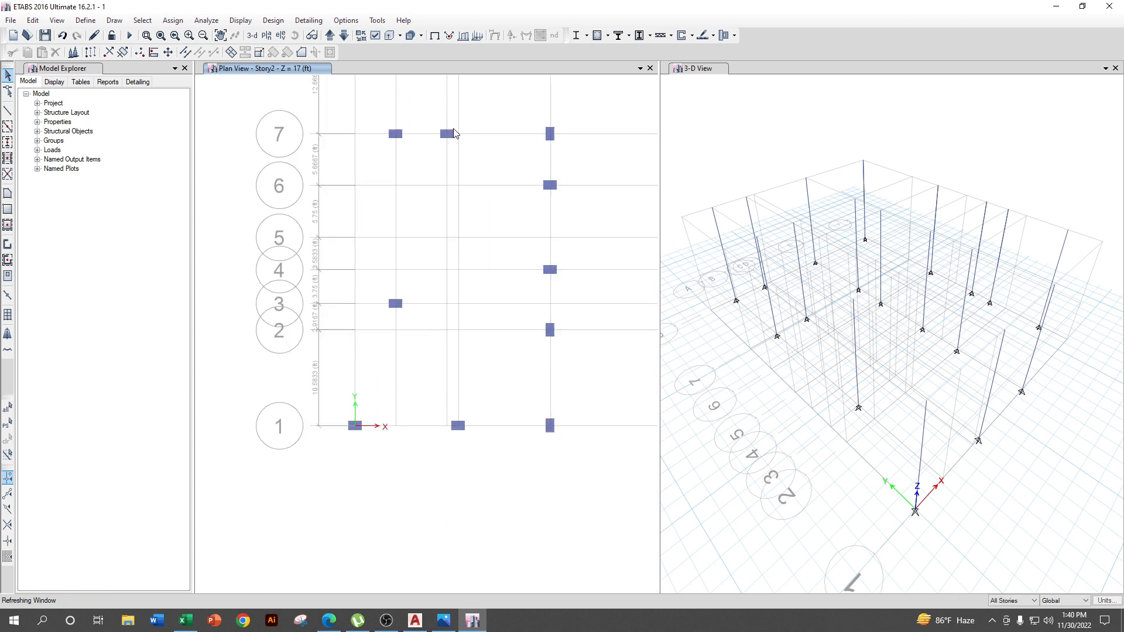
{"action": "middle_click_drag", "start_coordinate": [474, 362], "coordinate": [459, 516]}
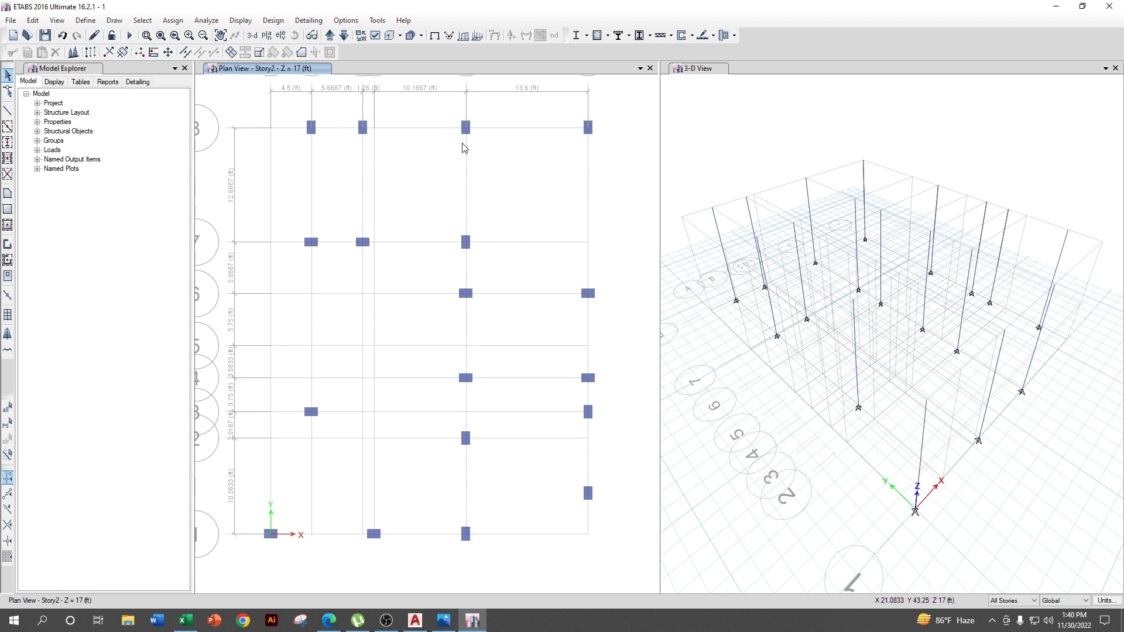
{"action": "middle_click_drag", "start_coordinate": [464, 148], "coordinate": [469, 226]}
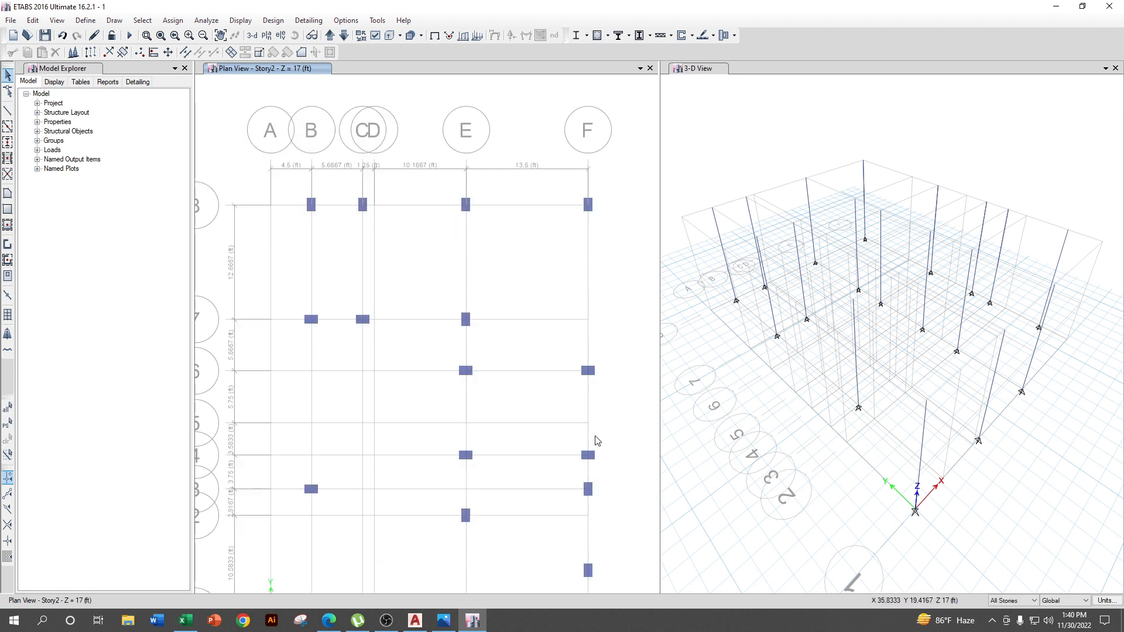
{"action": "scroll", "coordinate": [582, 405], "scroll_direction": "down", "scroll_amount": 4}
{"action": "middle_click_drag", "start_coordinate": [583, 445], "coordinate": [552, 384]}
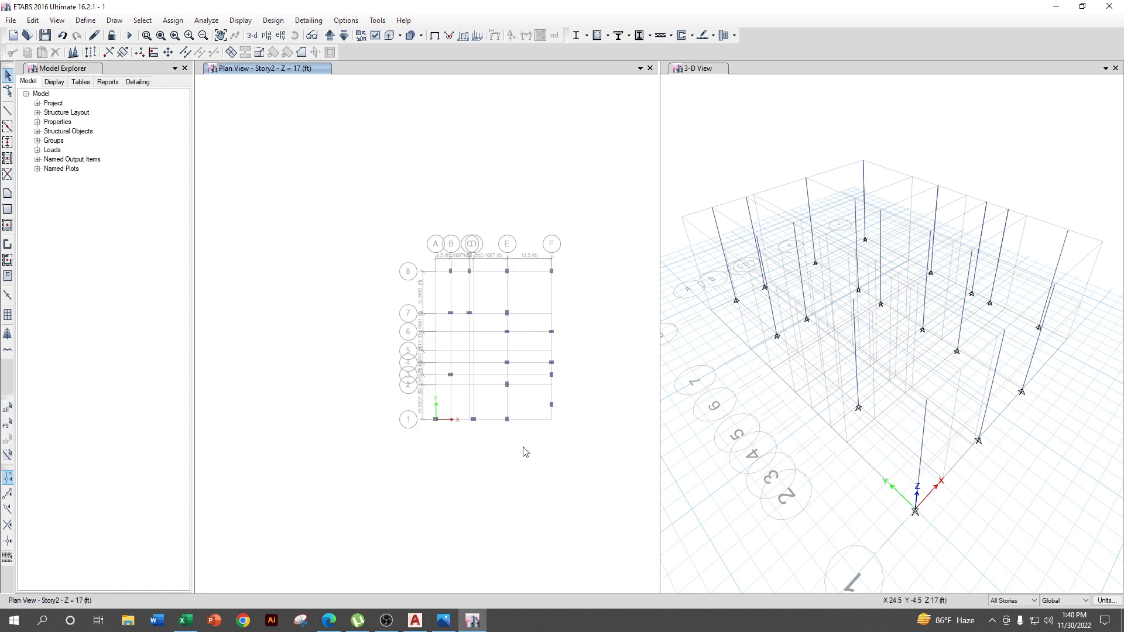
{"action": "middle_click_drag", "start_coordinate": [571, 468], "coordinate": [565, 394]}
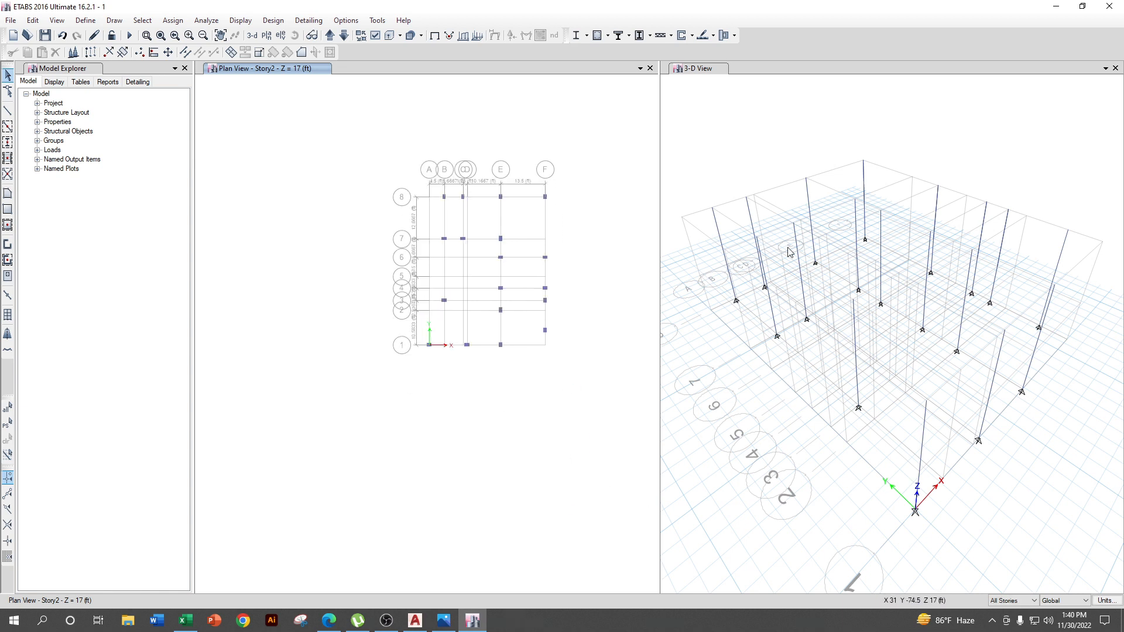
{"action": "left_click", "coordinate": [386, 620]}
{"action": "left_click", "coordinate": [386, 620]}
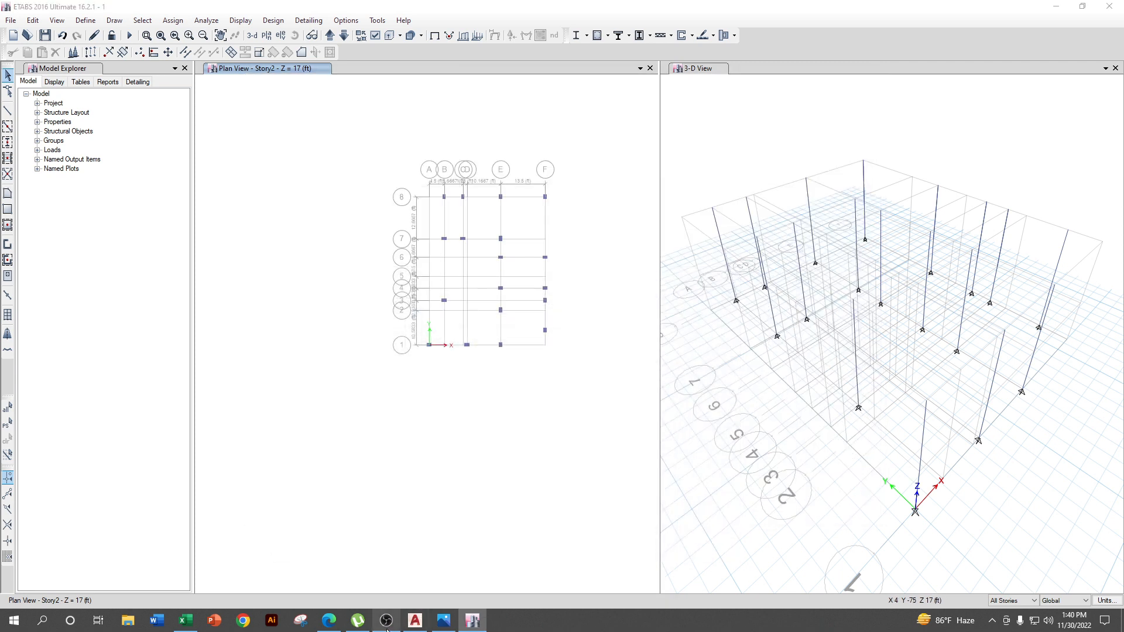
{"action": "left_click", "coordinate": [387, 621]}
{"action": "left_click", "coordinate": [387, 622]}
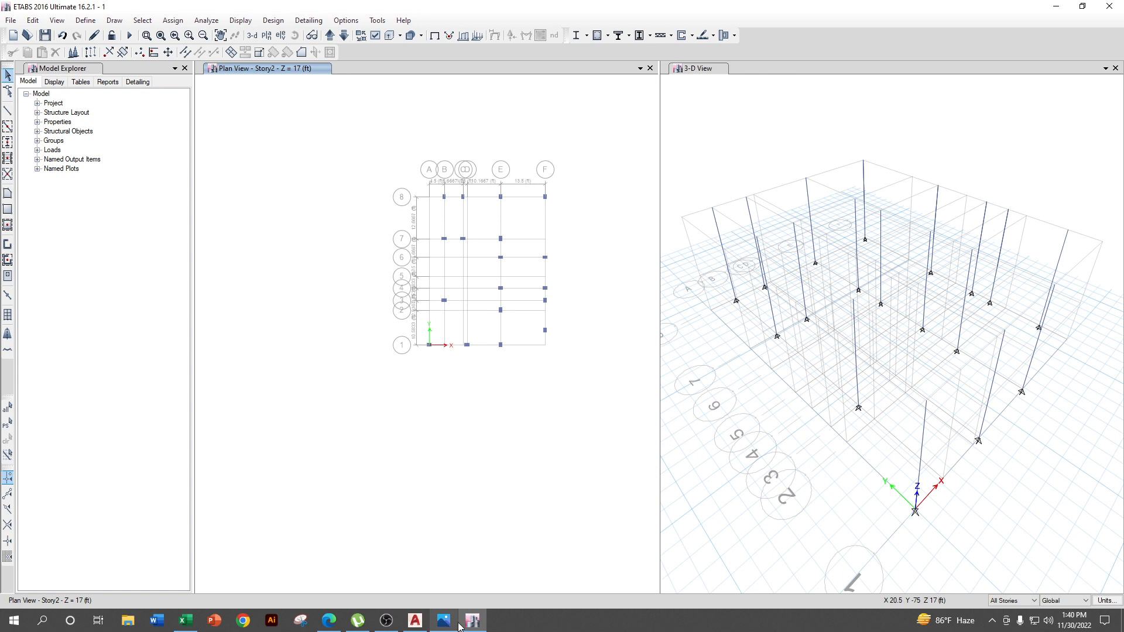
- Switch to the AutoCAD plan and examine the beam lines around M. Bed 01 between grid lines 1 and 3
{"action": "left_click", "coordinate": [415, 620]}
{"action": "middle_click_drag", "start_coordinate": [519, 406], "coordinate": [574, 261]}
{"action": "scroll", "coordinate": [597, 361], "scroll_direction": "down", "scroll_amount": 1}
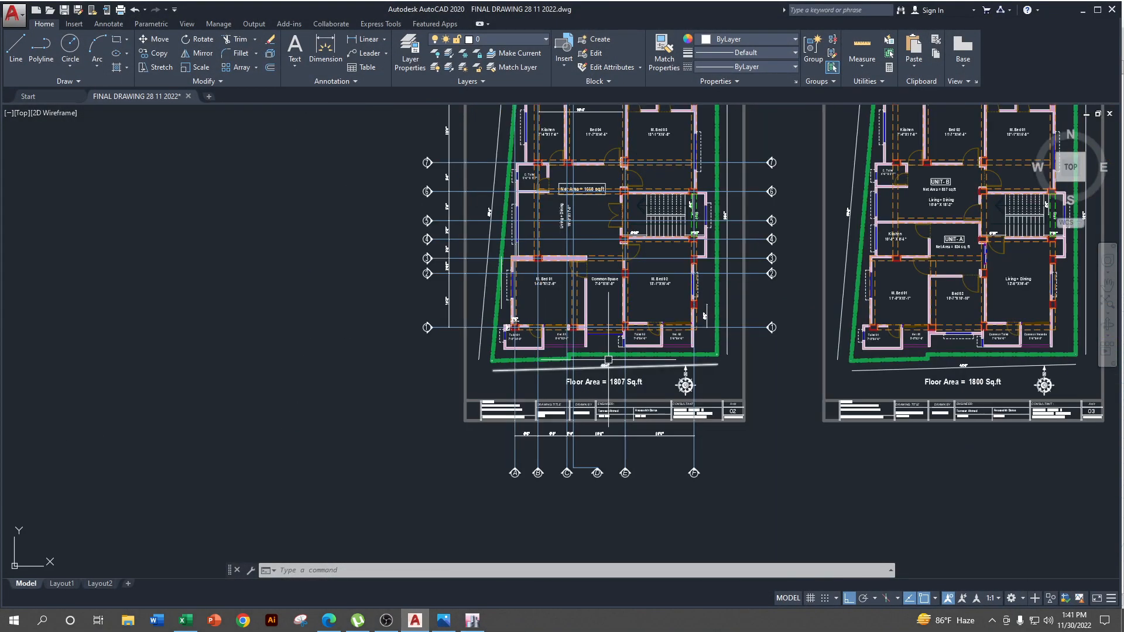
{"action": "scroll", "coordinate": [503, 346], "scroll_direction": "up", "scroll_amount": 1}
{"action": "middle_click_drag", "start_coordinate": [552, 393], "coordinate": [462, 458]}
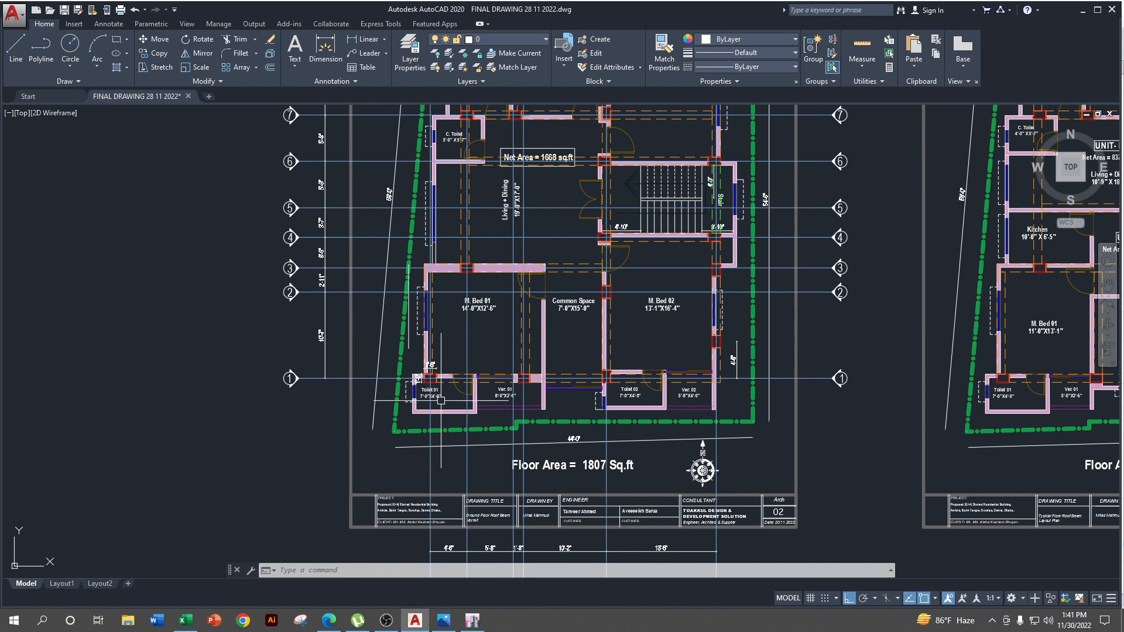
{"action": "scroll", "coordinate": [443, 405], "scroll_direction": "up", "scroll_amount": 2}
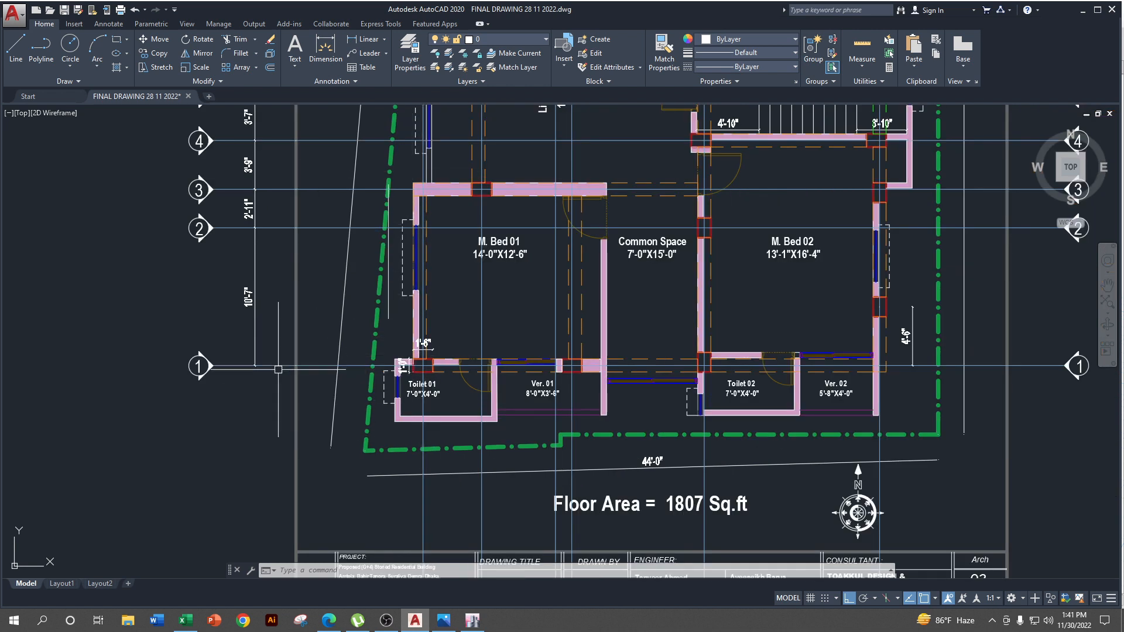
{"action": "scroll", "coordinate": [418, 256], "scroll_direction": "up", "scroll_amount": 1}
{"action": "middle_click_drag", "start_coordinate": [418, 256], "coordinate": [387, 394]}
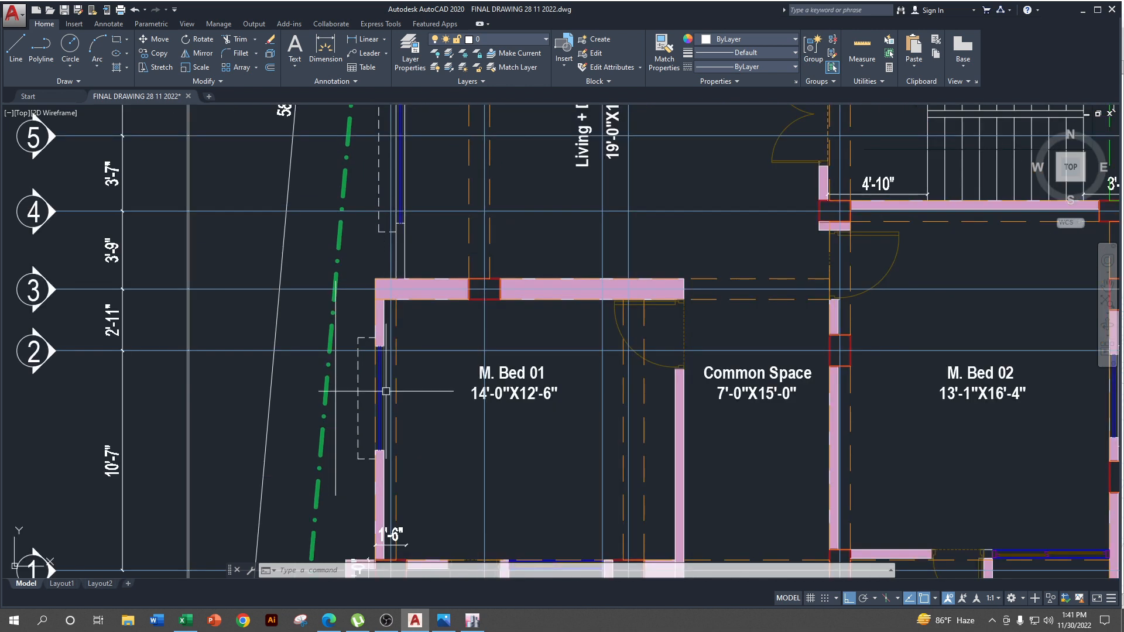
{"action": "scroll", "coordinate": [427, 353], "scroll_direction": "down", "scroll_amount": 1}
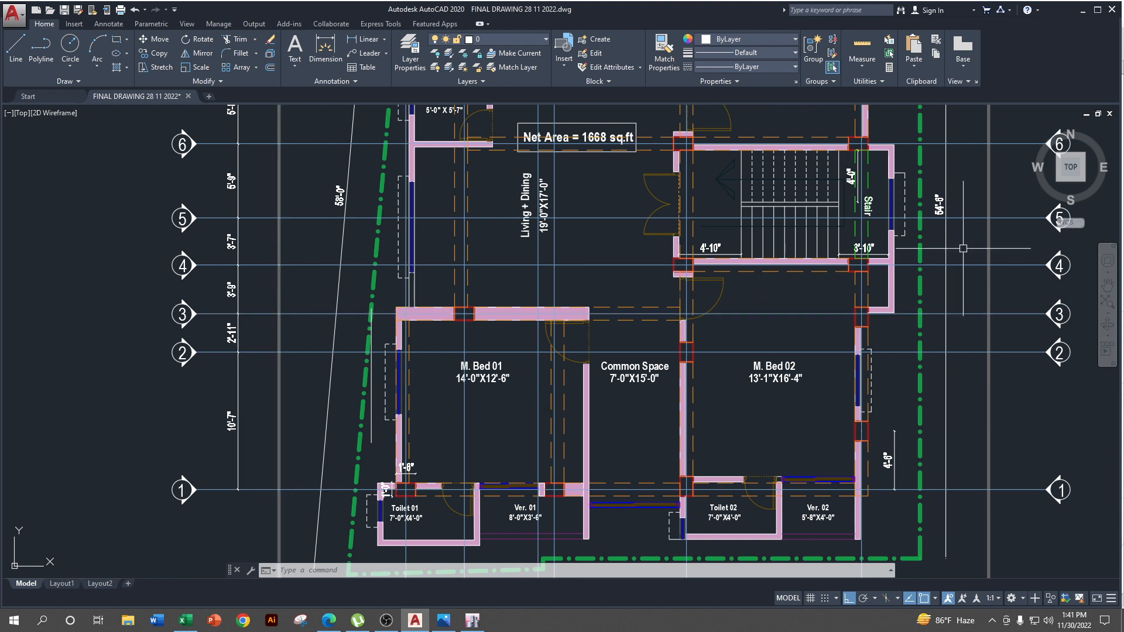
{"action": "mouse_move", "coordinate": [1105, 129]}
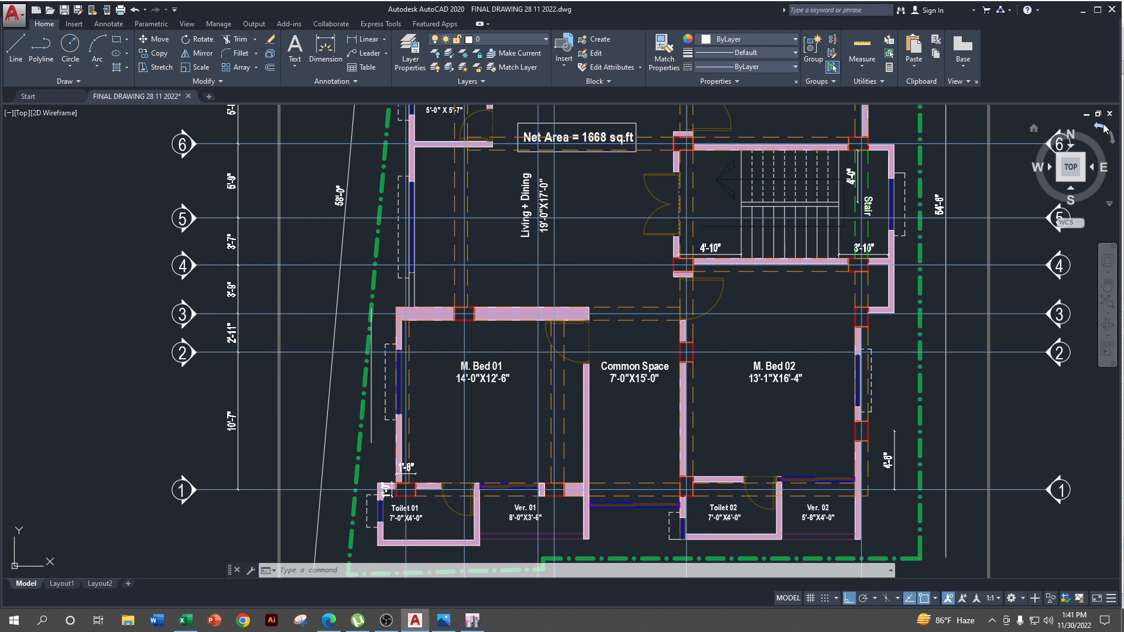
- Switch to ETABS and draw a straight frame with property Beam 12 by 18 for Y direction from grid point A-1 to A-3
{"action": "left_click", "coordinate": [1083, 11]}
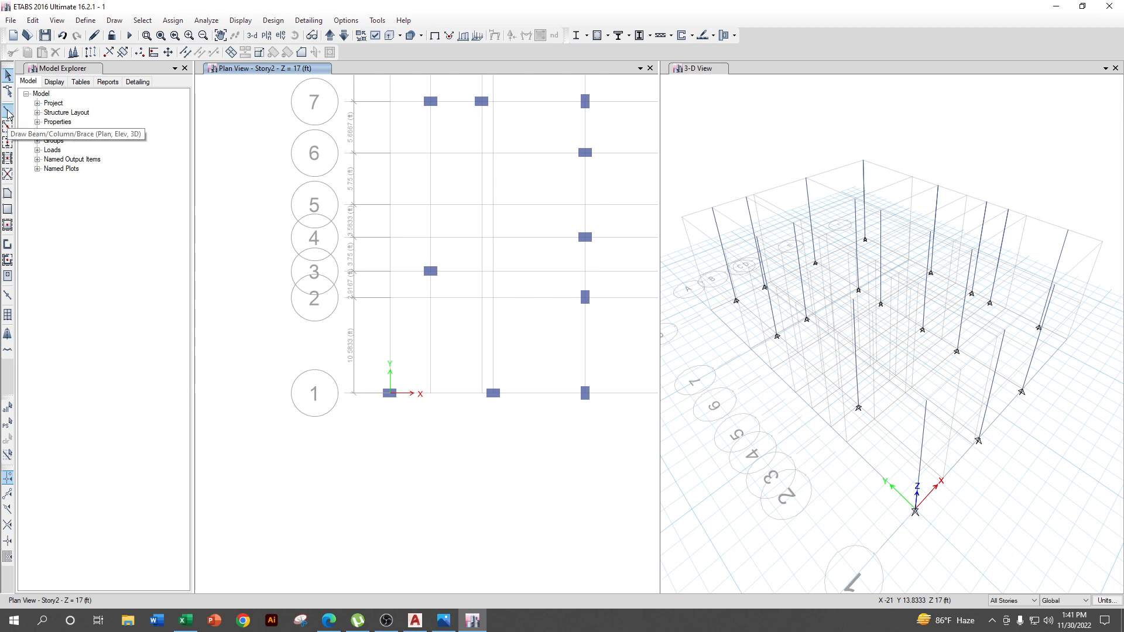
{"action": "left_click", "coordinate": [8, 111]}
{"action": "left_click", "coordinate": [165, 480]}
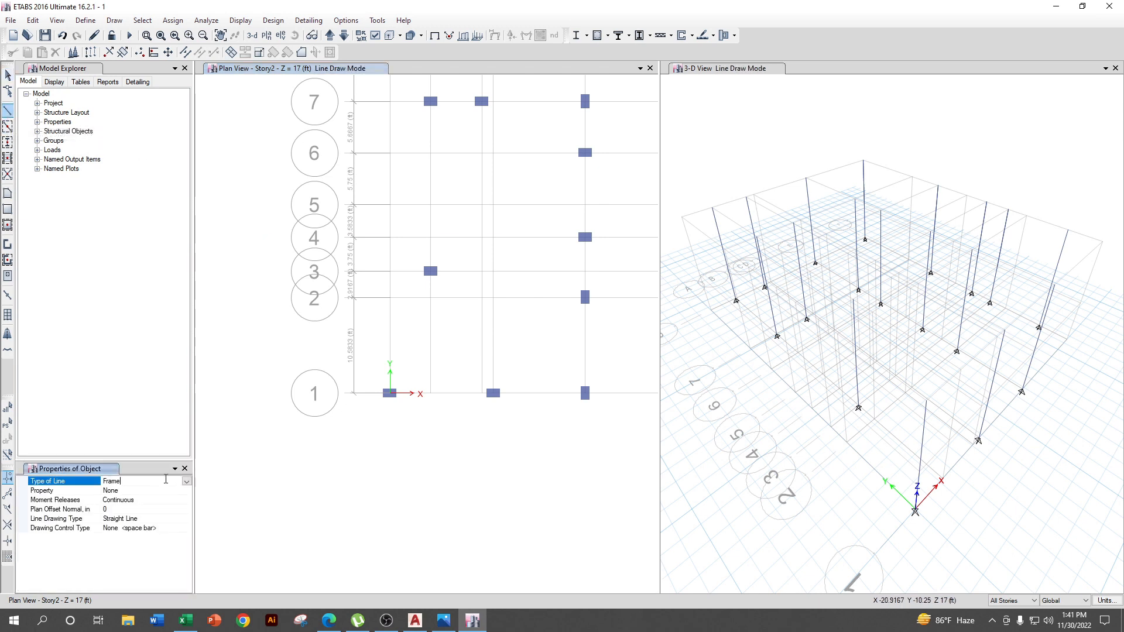
{"action": "left_click", "coordinate": [186, 491]}
{"action": "left_click", "coordinate": [187, 491]}
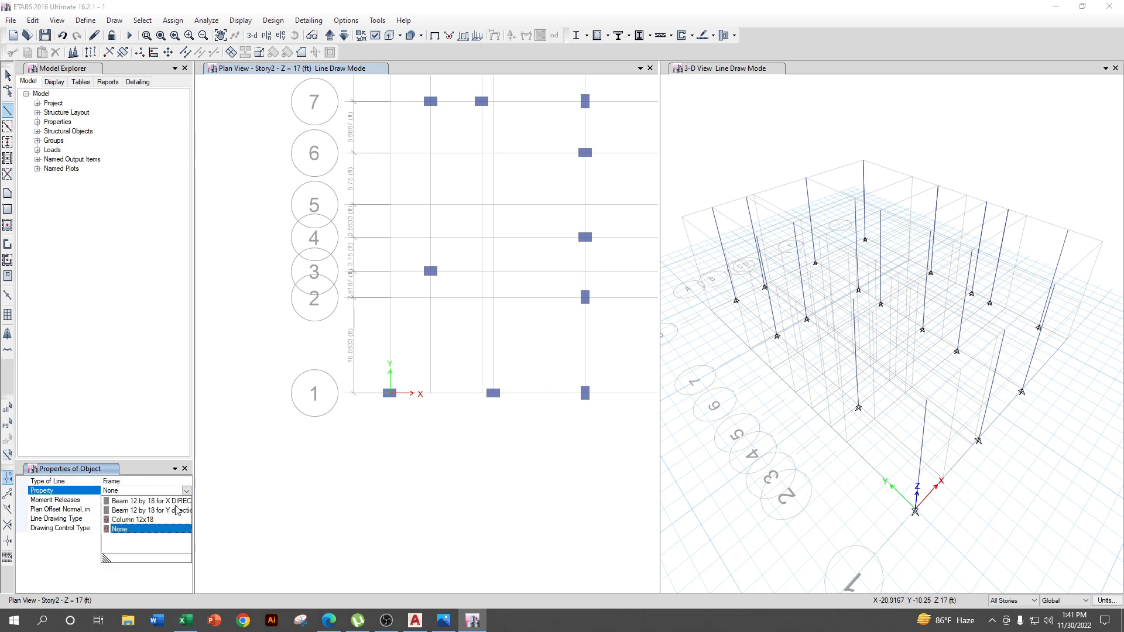
{"action": "left_click", "coordinate": [146, 511]}
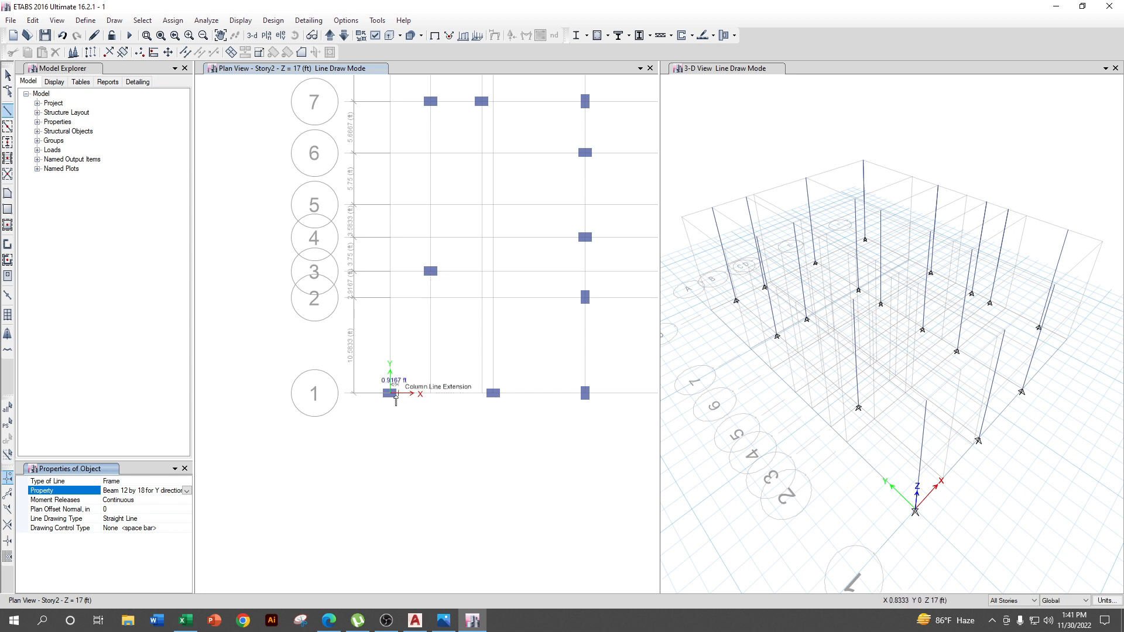
{"action": "scroll", "coordinate": [384, 391], "scroll_direction": "up", "scroll_amount": 3}
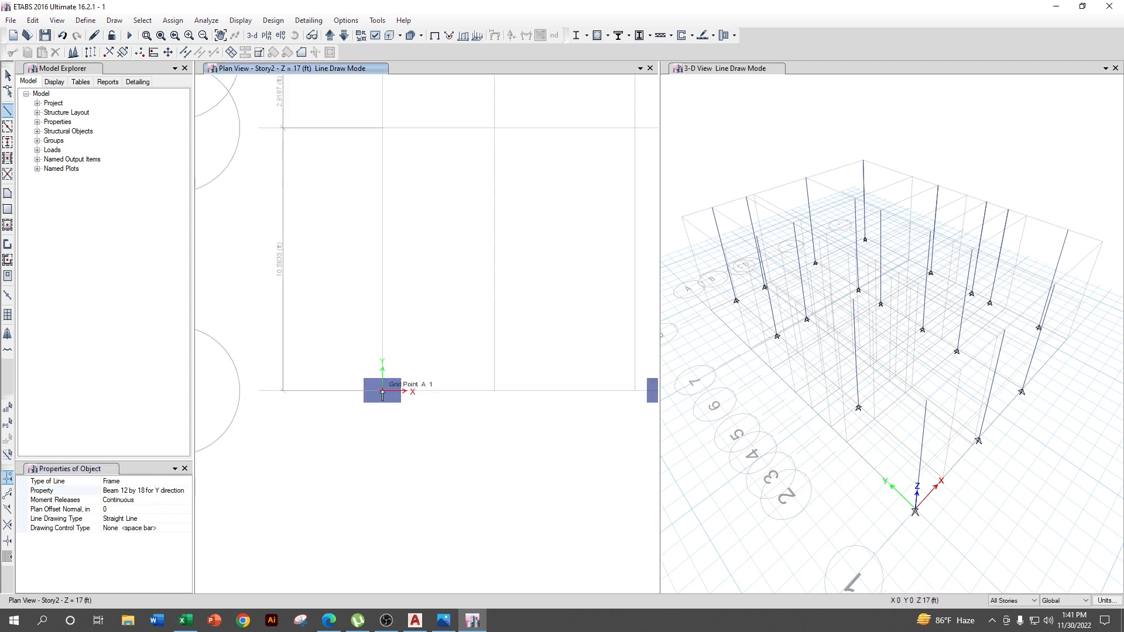
{"action": "middle_click_drag", "start_coordinate": [414, 347], "coordinate": [389, 464]}
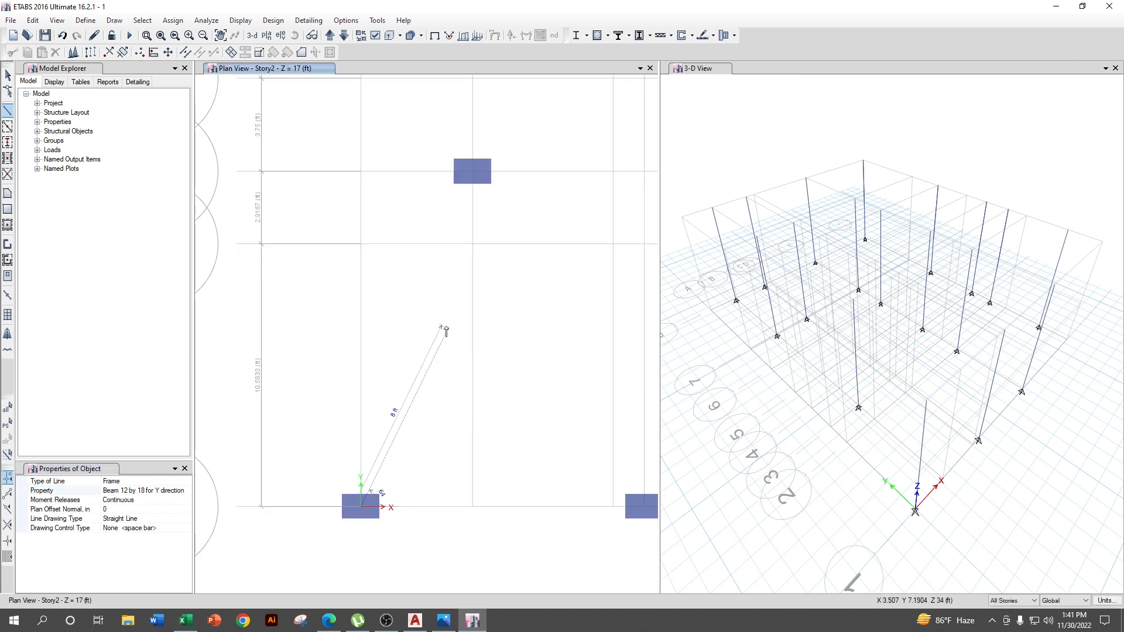
{"action": "scroll", "coordinate": [446, 330], "scroll_direction": "down", "scroll_amount": 3}
{"action": "left_click", "coordinate": [414, 392]}
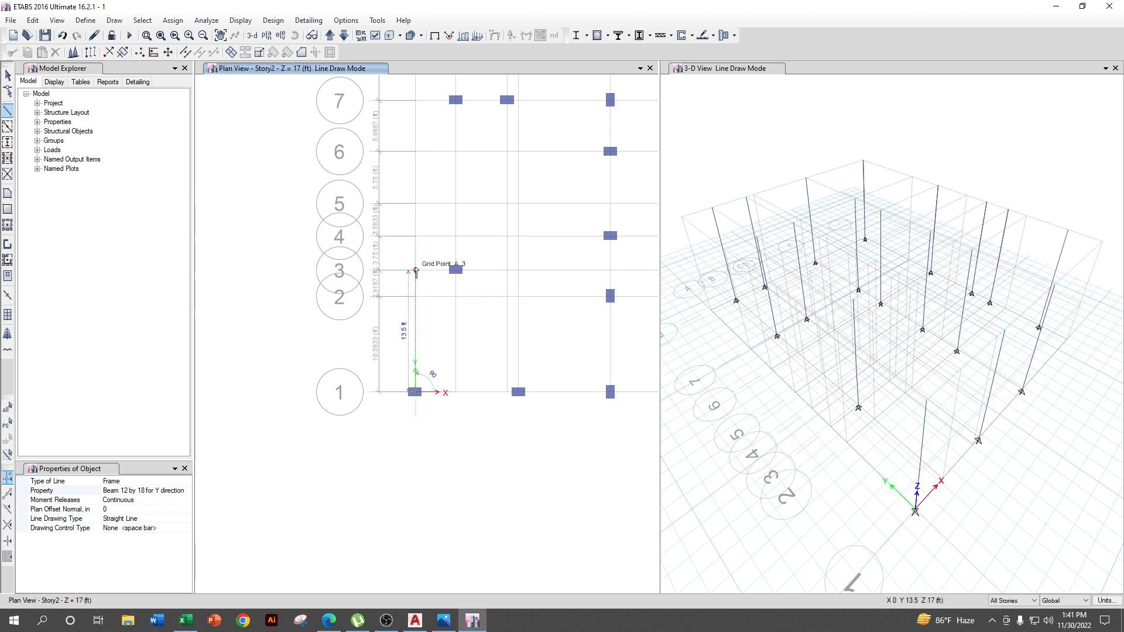
{"action": "left_click", "coordinate": [415, 271]}
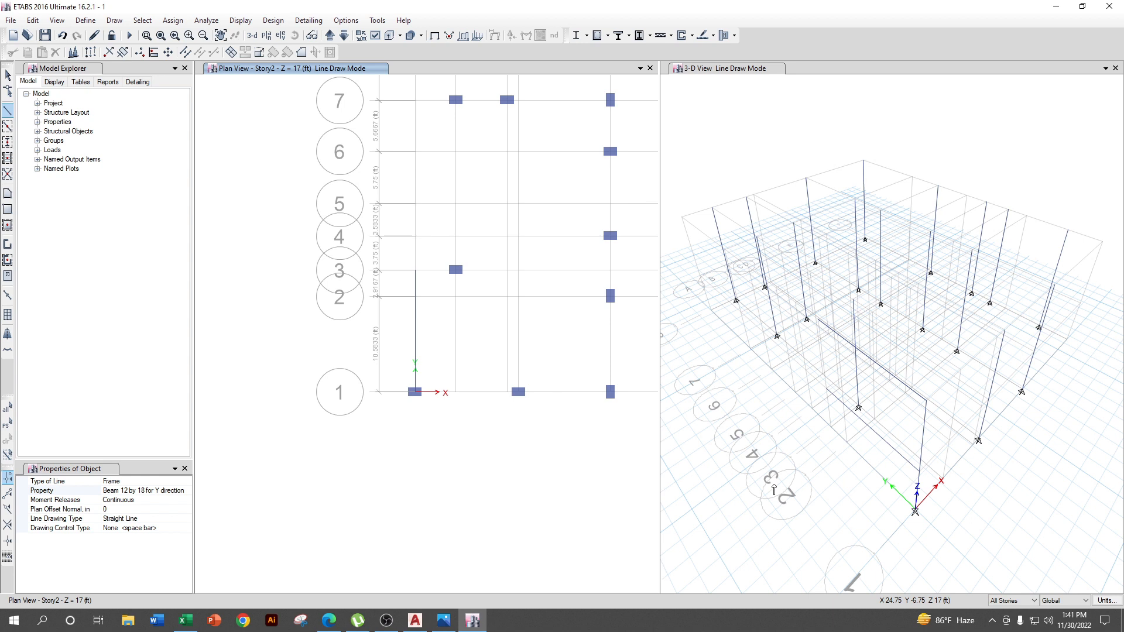
- Switch to the AutoCAD plan and examine the beam line on grid line D between M. Bed 01 and Common Space
{"action": "mouse_move", "coordinate": [543, 344]}
{"action": "middle_mouse_down"}
{"action": "mouse_move", "coordinate": [497, 346]}
{"action": "mouse_move", "coordinate": [440, 370]}
{"action": "middle_mouse_up"}
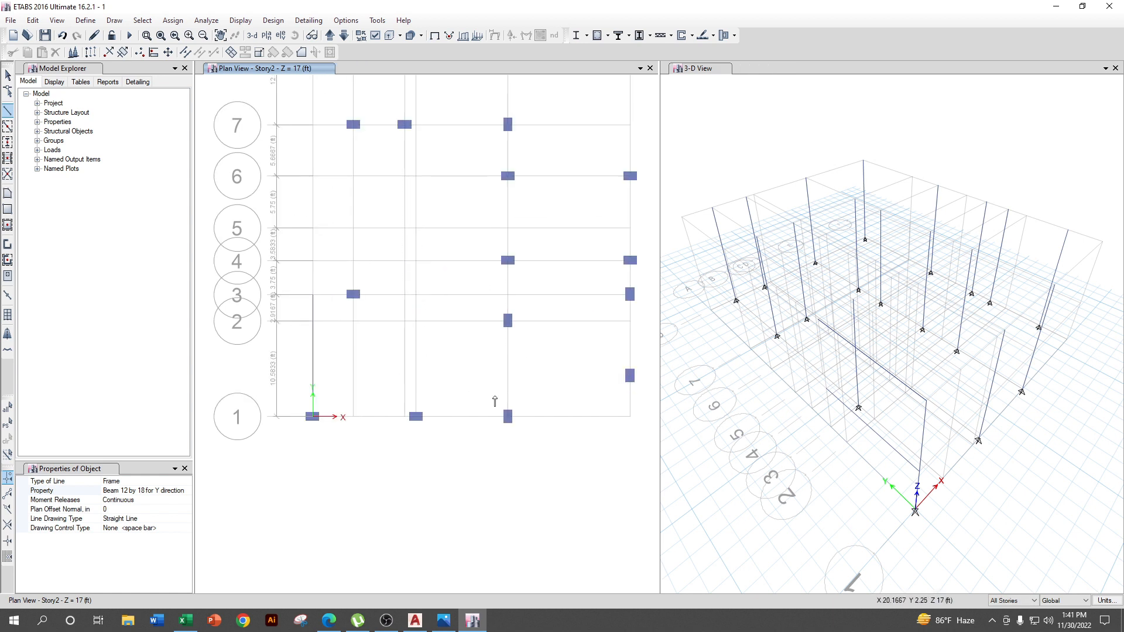
{"action": "left_click", "coordinate": [424, 624]}
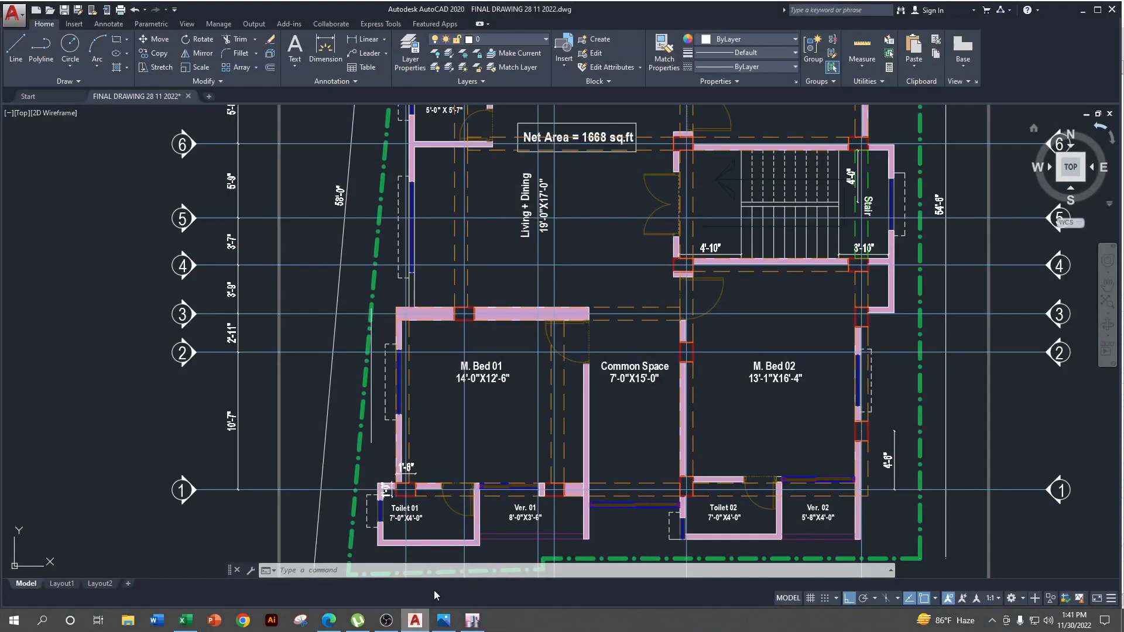
{"action": "middle_click_drag", "start_coordinate": [564, 522], "coordinate": [522, 474]}
{"action": "scroll", "coordinate": [523, 473], "scroll_direction": "up", "scroll_amount": 2}
{"action": "left_click", "coordinate": [509, 460]}
{"action": "scroll", "coordinate": [543, 409], "scroll_direction": "down", "scroll_amount": 4}
{"action": "middle_click_drag", "start_coordinate": [553, 429], "coordinate": [520, 436]}
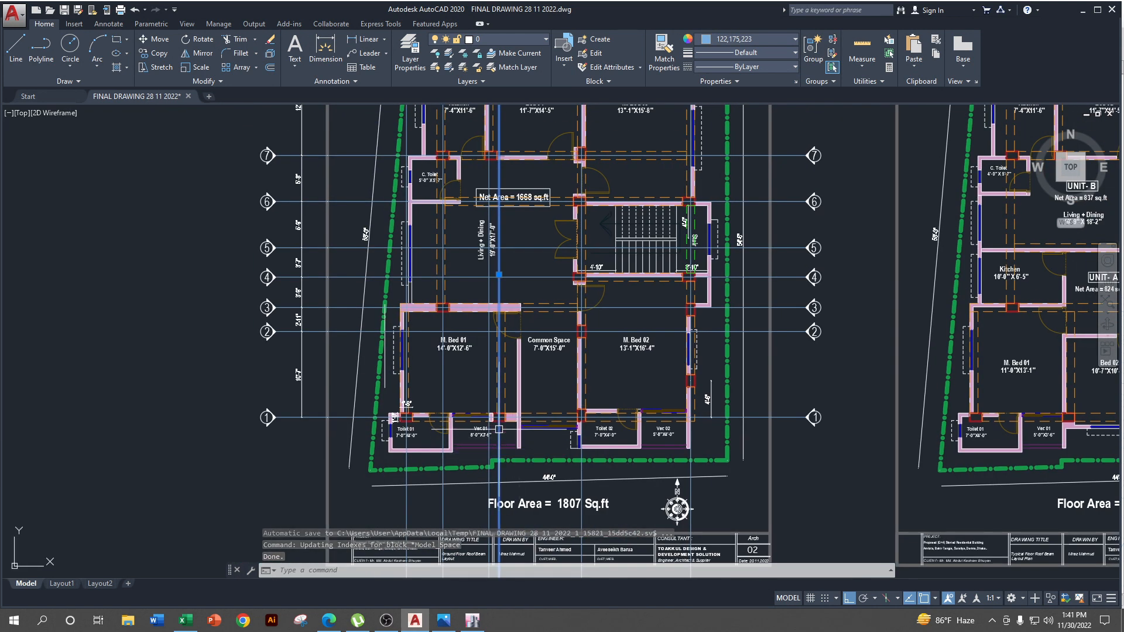
{"action": "scroll", "coordinate": [499, 429], "scroll_direction": "up", "scroll_amount": 2}
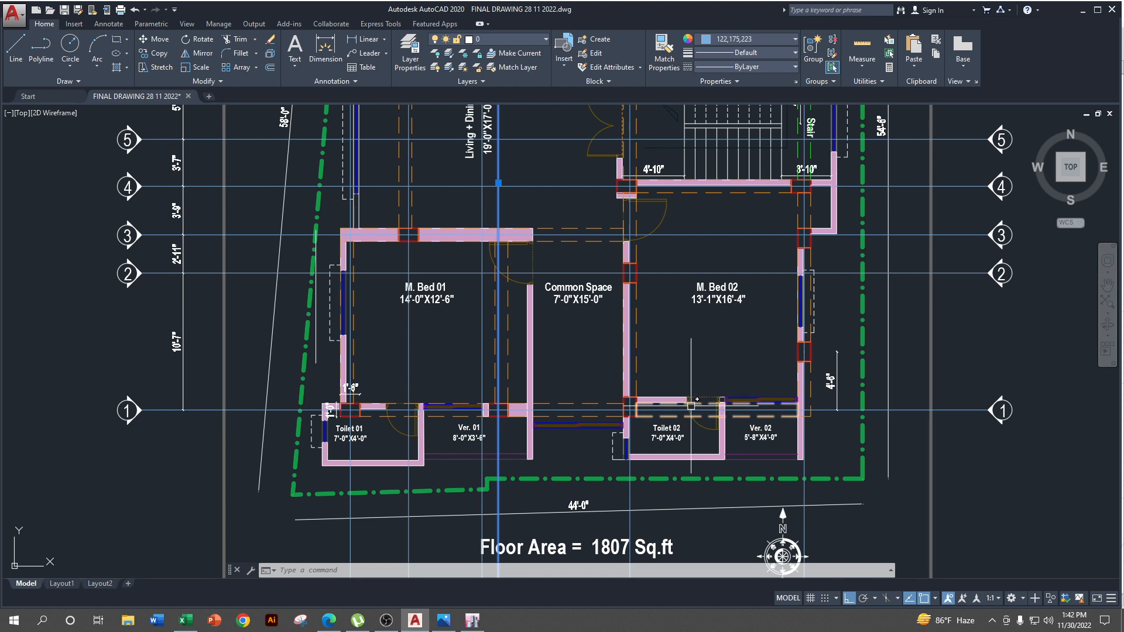
{"action": "scroll", "coordinate": [786, 365], "scroll_direction": "down", "scroll_amount": 2}
{"action": "middle_click_drag", "start_coordinate": [787, 365], "coordinate": [731, 452]}
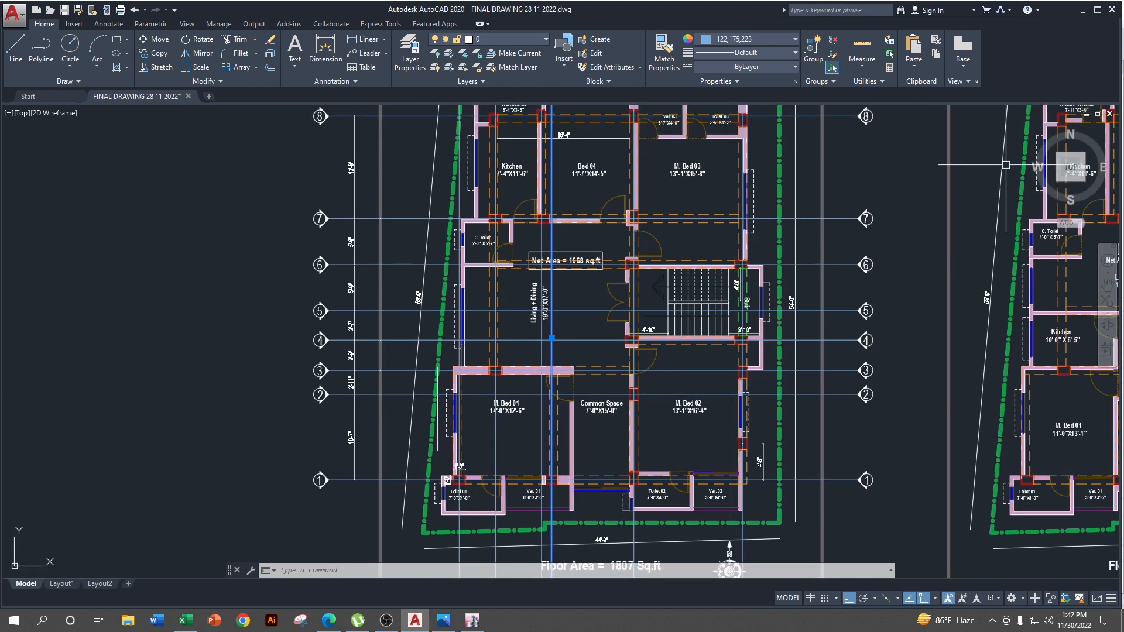
- Switch to ETABS and draw a Beam 12 by 18 for Y direction from grid point D-1 to D-3
{"action": "left_click", "coordinate": [1082, 10]}
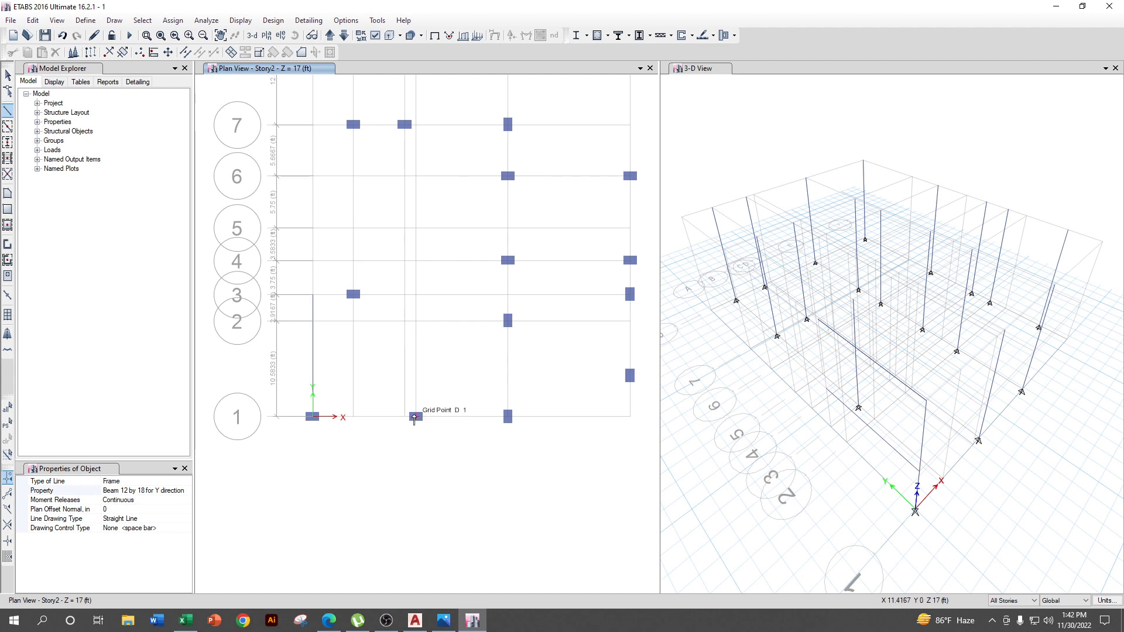
{"action": "left_click", "coordinate": [416, 417]}
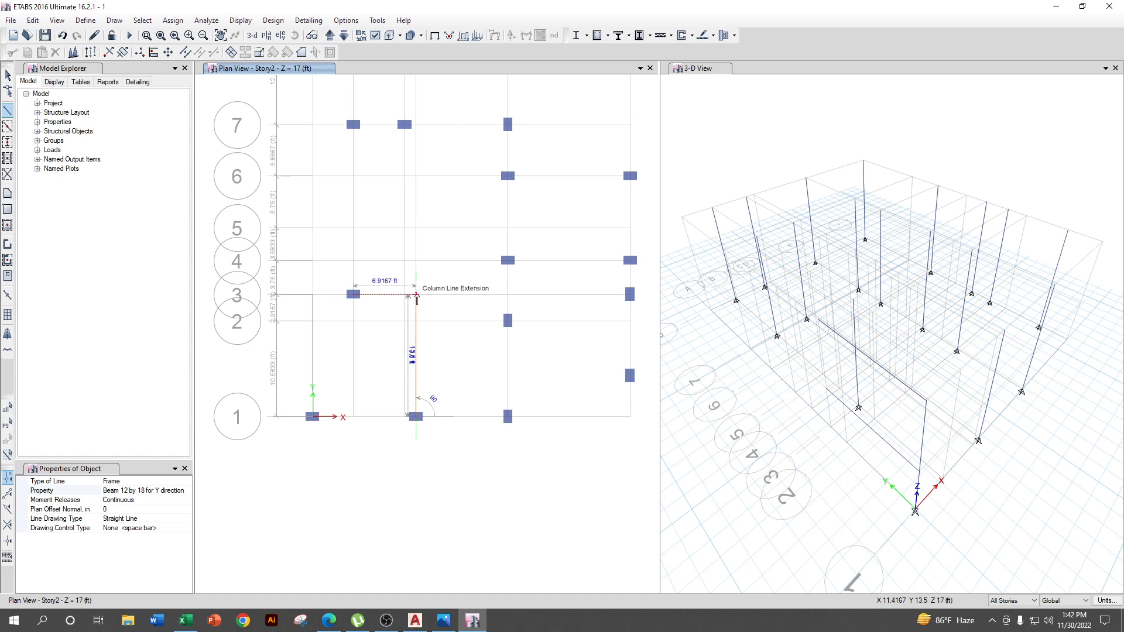
{"action": "double_click", "coordinate": [417, 296]}
- Switch to the AutoCAD plan and trace the beams and columns along grid line E from grid line 1 to 8
{"action": "left_click", "coordinate": [415, 620]}
{"action": "middle_click_drag", "start_coordinate": [558, 420], "coordinate": [451, 416]}
{"action": "scroll", "coordinate": [472, 533], "scroll_direction": "up", "scroll_amount": 1}
{"action": "scroll", "coordinate": [475, 528], "scroll_direction": "down", "scroll_amount": 3}
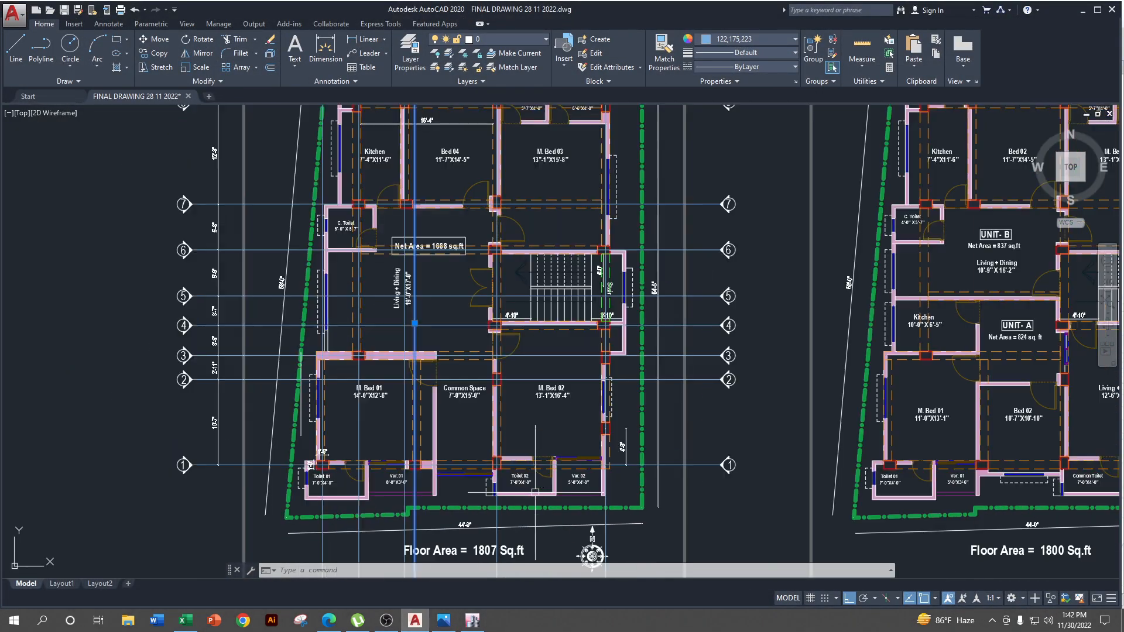
{"action": "scroll", "coordinate": [589, 547], "scroll_direction": "up", "scroll_amount": 2}
{"action": "scroll", "coordinate": [559, 519], "scroll_direction": "down", "scroll_amount": 1}
{"action": "mouse_move", "coordinate": [537, 563]}
{"action": "middle_mouse_down"}
{"action": "mouse_move", "coordinate": [525, 410]}
{"action": "mouse_move", "coordinate": [556, 529]}
{"action": "middle_mouse_up"}
{"action": "key", "text": "Escape"}
{"action": "left_click", "coordinate": [518, 417]}
{"action": "left_click", "coordinate": [492, 414]}
{"action": "middle_click_drag", "start_coordinate": [557, 213], "coordinate": [543, 402]}
{"action": "mouse_move", "coordinate": [519, 236]}
{"action": "middle_mouse_down"}
{"action": "mouse_move", "coordinate": [515, 318]}
{"action": "mouse_move", "coordinate": [539, 259]}
{"action": "middle_mouse_up"}
{"action": "scroll", "coordinate": [511, 283], "scroll_direction": "down", "scroll_amount": 1}
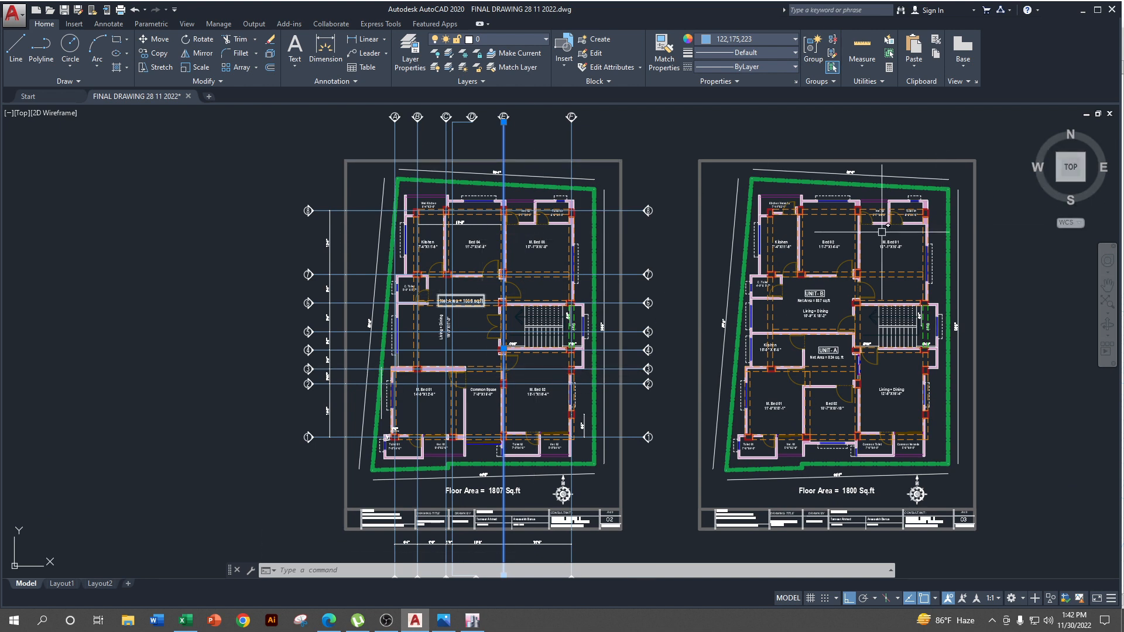
{"action": "middle_click_drag", "start_coordinate": [511, 463], "coordinate": [506, 277]}
{"action": "middle_click_drag", "start_coordinate": [510, 402], "coordinate": [486, 499]}
{"action": "scroll", "coordinate": [490, 502], "scroll_direction": "up", "scroll_amount": 2}
{"action": "scroll", "coordinate": [533, 500], "scroll_direction": "down", "scroll_amount": 2}
{"action": "middle_click_drag", "start_coordinate": [563, 423], "coordinate": [526, 508]}
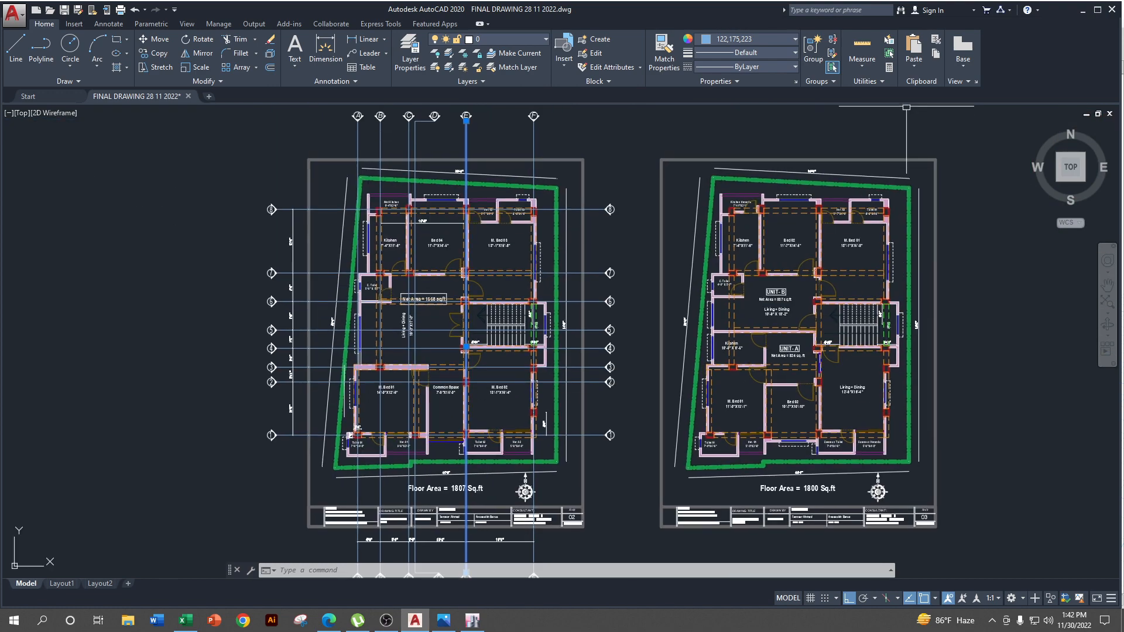
- Switch to ETABS and draw the Beam 12 by 18 for Y direction along grid line E from E-1 through E-2 to E-4
{"action": "left_click", "coordinate": [1078, 12]}
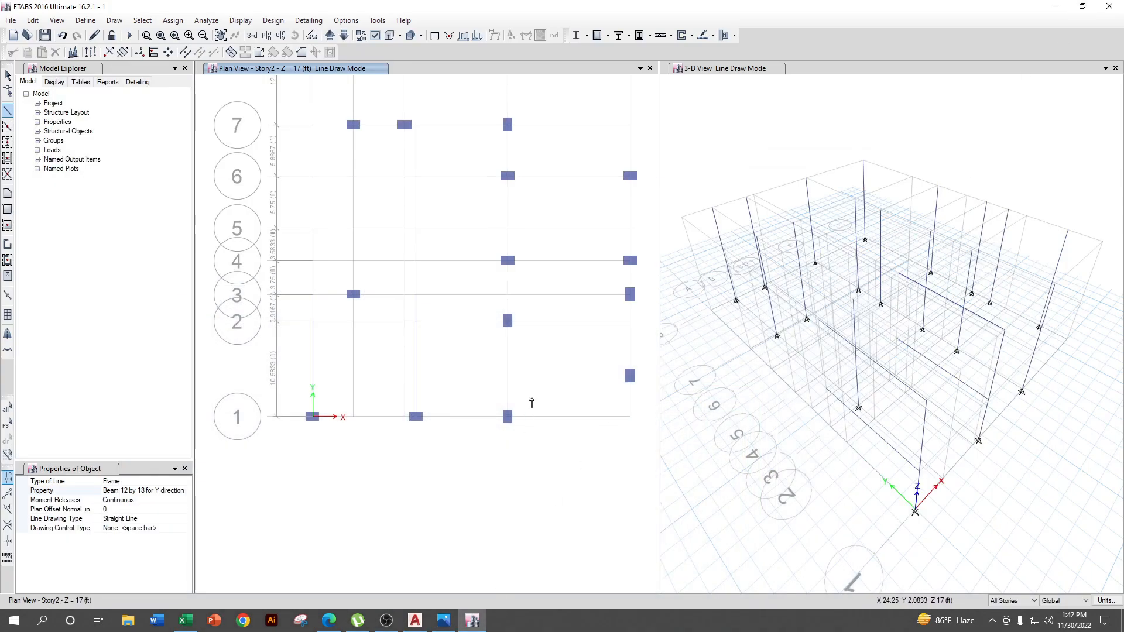
{"action": "scroll", "coordinate": [532, 403], "scroll_direction": "up", "scroll_amount": 3}
{"action": "left_click", "coordinate": [465, 451]}
{"action": "left_click", "coordinate": [465, 187]}
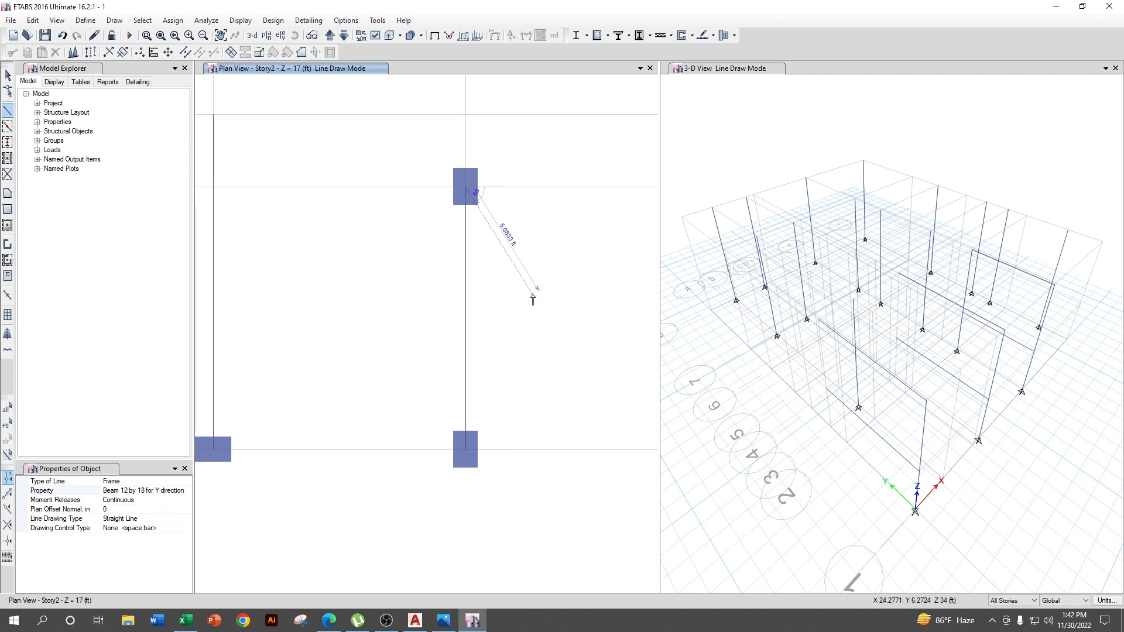
{"action": "middle_click_drag", "start_coordinate": [533, 300], "coordinate": [523, 409]}
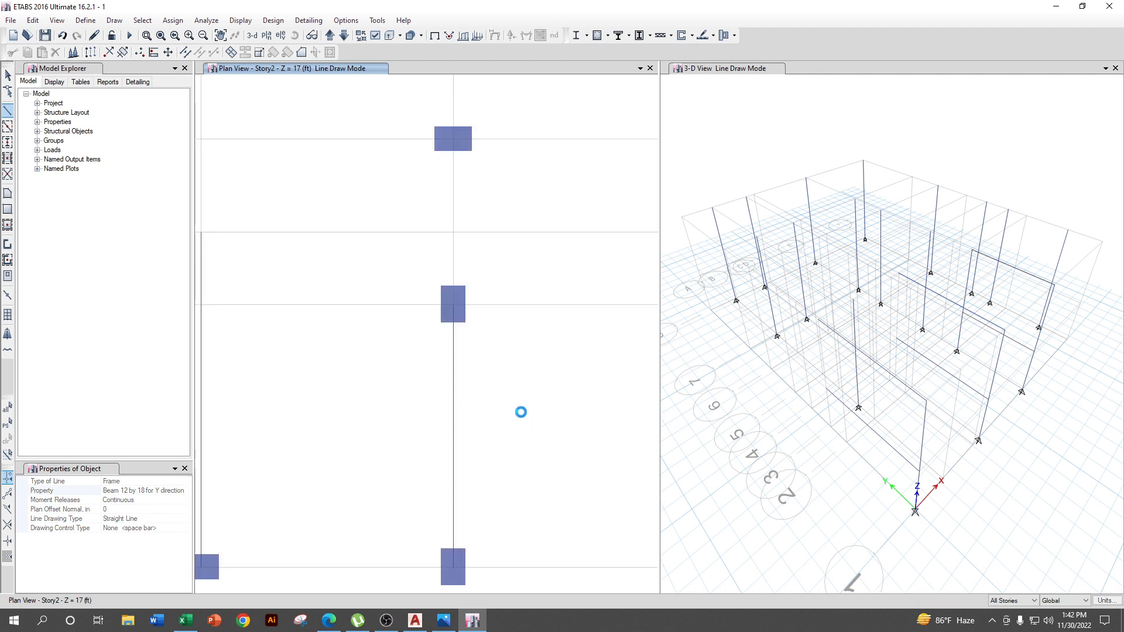
{"action": "left_click", "coordinate": [452, 140]}
{"action": "scroll", "coordinate": [486, 179], "scroll_direction": "down", "scroll_amount": 3}
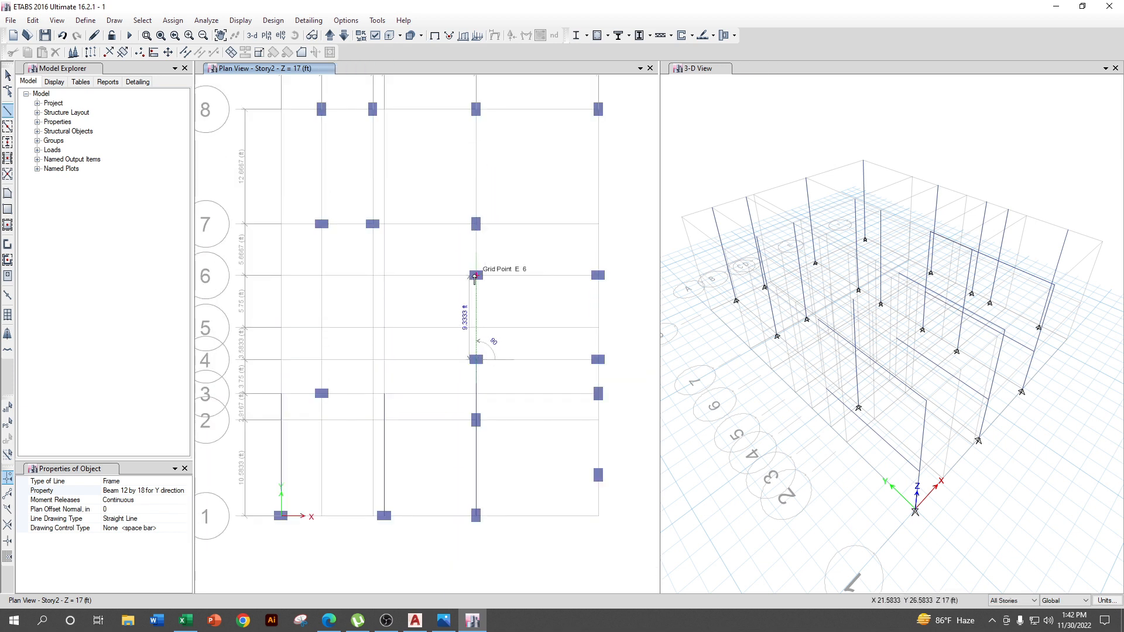
- Continue the beam run along grid line E from E-4 through E-6 and E-7 to E-8, and end the run
{"action": "left_click", "coordinate": [476, 276]}
{"action": "left_click", "coordinate": [477, 227]}
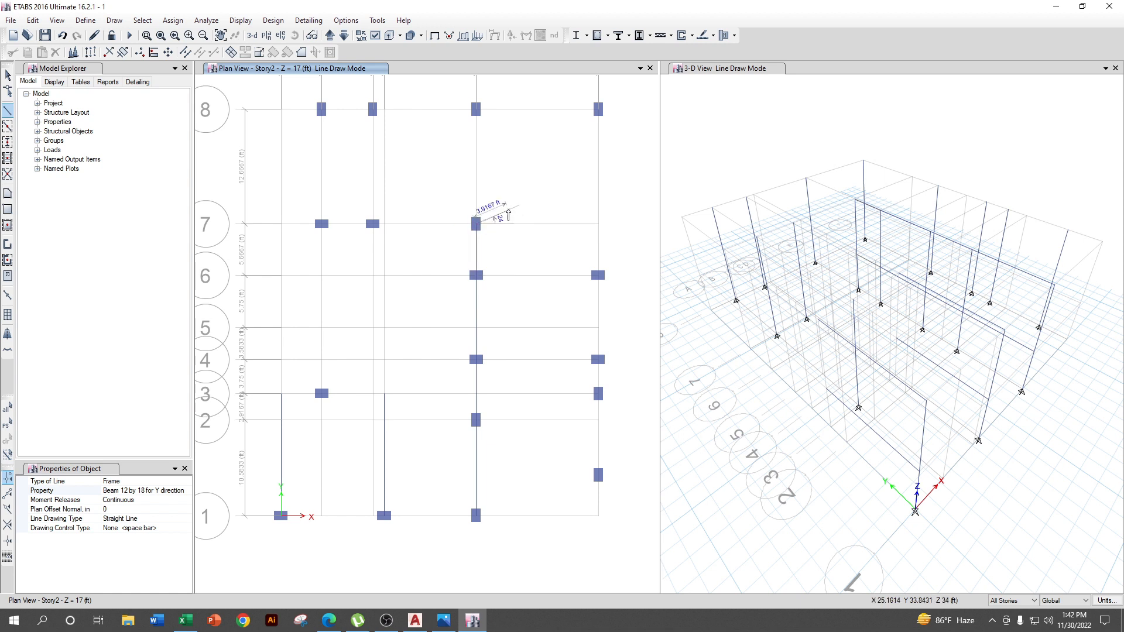
{"action": "middle_click_drag", "start_coordinate": [477, 223], "coordinate": [450, 327]}
{"action": "left_click", "coordinate": [449, 213]}
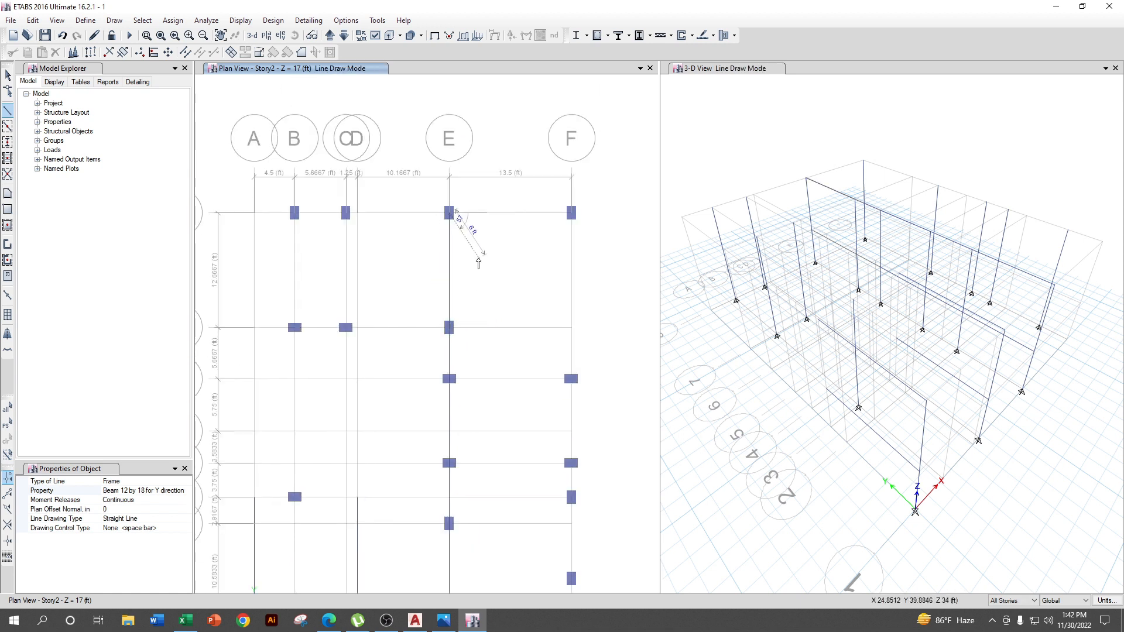
{"action": "scroll", "coordinate": [468, 264], "scroll_direction": "down", "scroll_amount": 3}
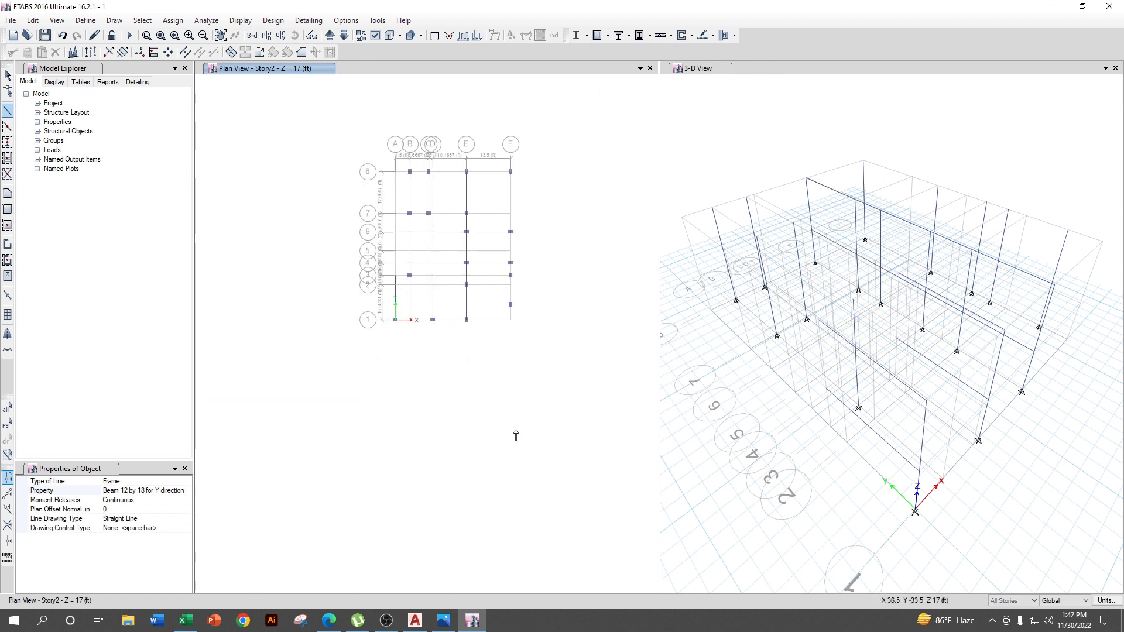
- Switch to AutoCAD, clear the selection, and examine the beams along grid line F beside M. Bed 02 and the stair
{"action": "left_click", "coordinate": [416, 621]}
{"action": "left_click", "coordinate": [512, 465]}
{"action": "key", "text": "Escape"}
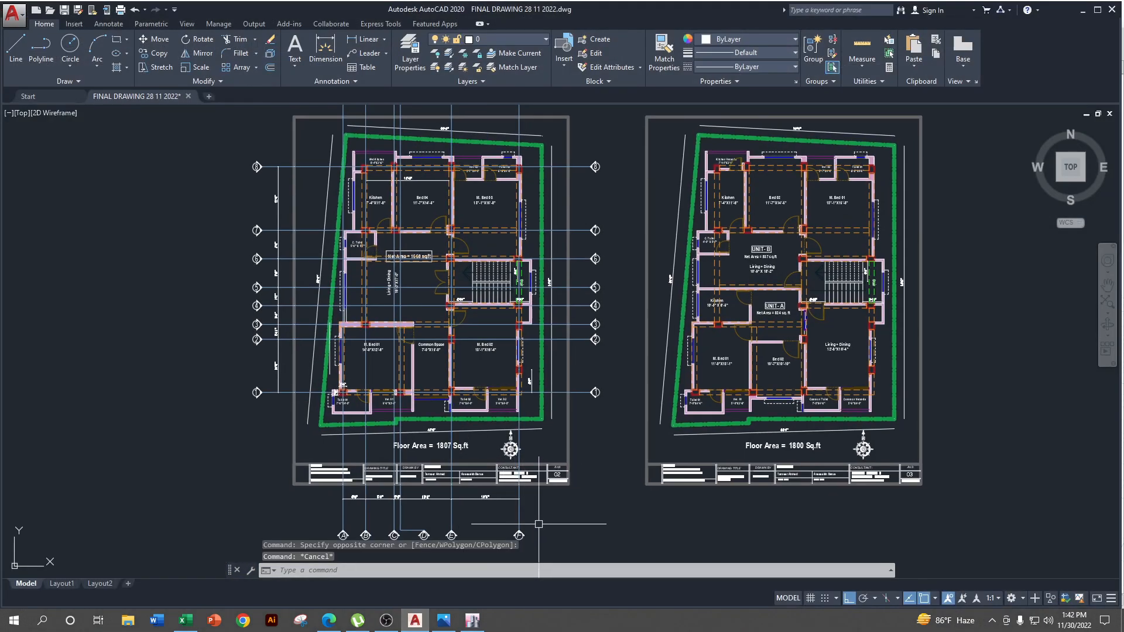
{"action": "scroll", "coordinate": [504, 439], "scroll_direction": "up", "scroll_amount": 2}
{"action": "scroll", "coordinate": [494, 411], "scroll_direction": "up", "scroll_amount": 2}
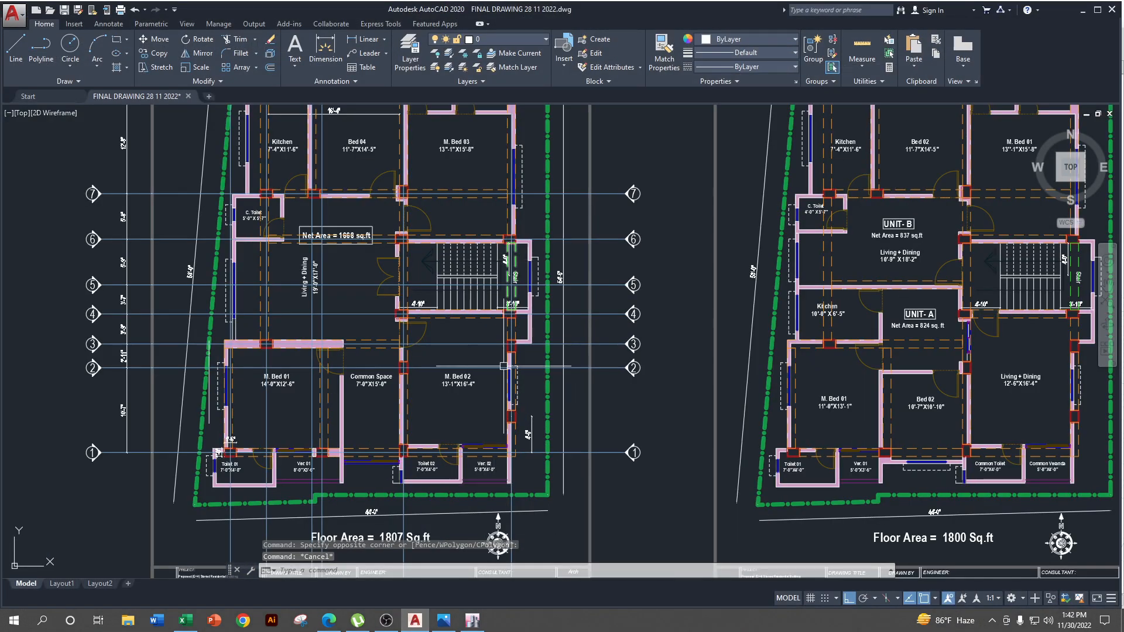
{"action": "scroll", "coordinate": [498, 416], "scroll_direction": "down", "scroll_amount": 1}
{"action": "scroll", "coordinate": [520, 328], "scroll_direction": "up", "scroll_amount": 3}
{"action": "scroll", "coordinate": [520, 329], "scroll_direction": "up", "scroll_amount": 2}
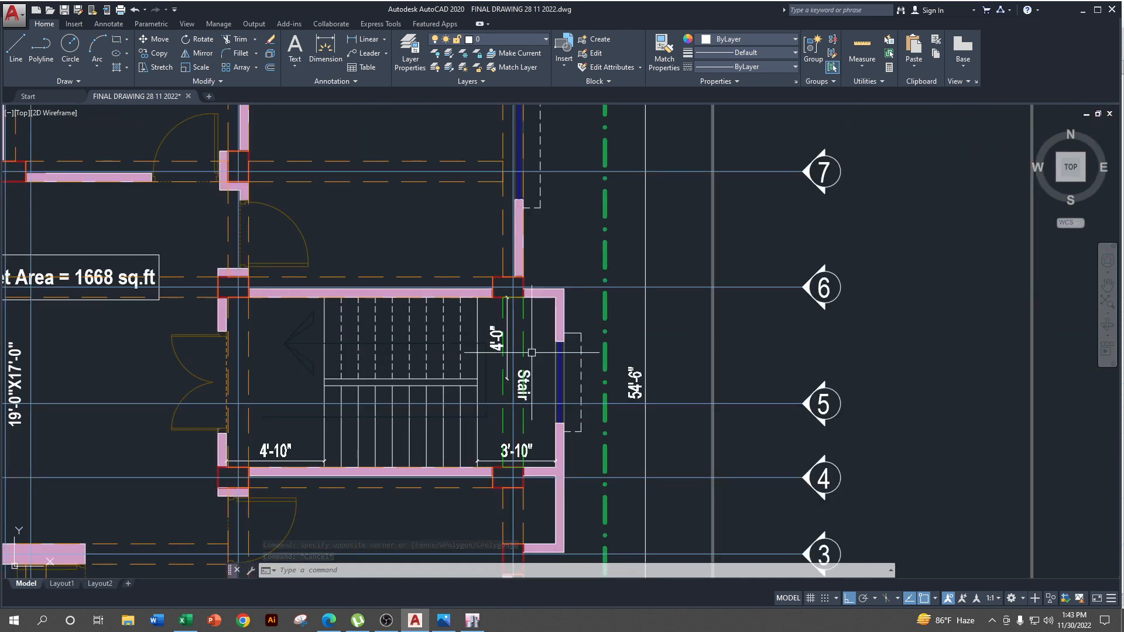
{"action": "scroll", "coordinate": [530, 352], "scroll_direction": "down", "scroll_amount": 2}
- Switch to ETABS and draw Y-direction beams along grid line F from F-1 through the column below grid line 2 and F-3 to F-4
{"action": "left_click", "coordinate": [1082, 12]}
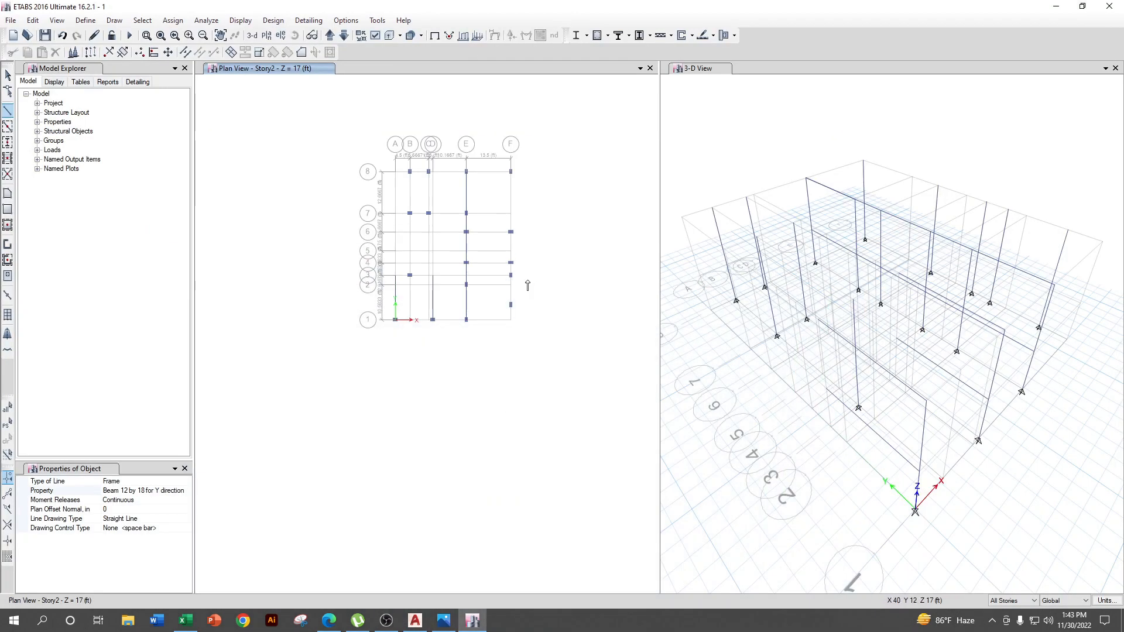
{"action": "scroll", "coordinate": [528, 285], "scroll_direction": "up", "scroll_amount": 4}
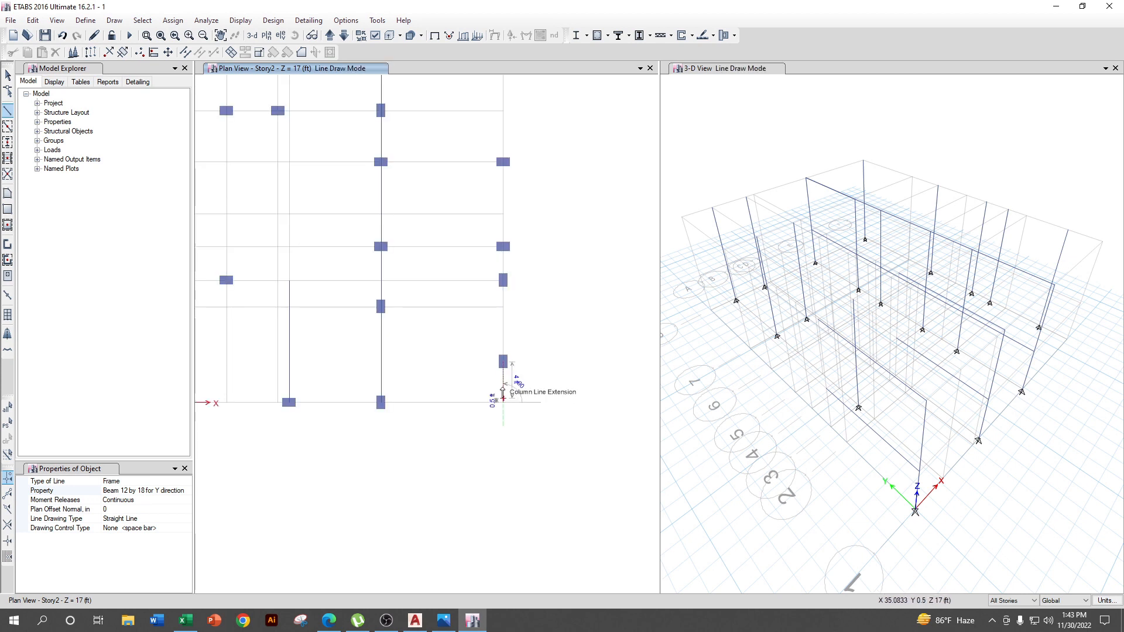
{"action": "scroll", "coordinate": [503, 392], "scroll_direction": "up", "scroll_amount": 5}
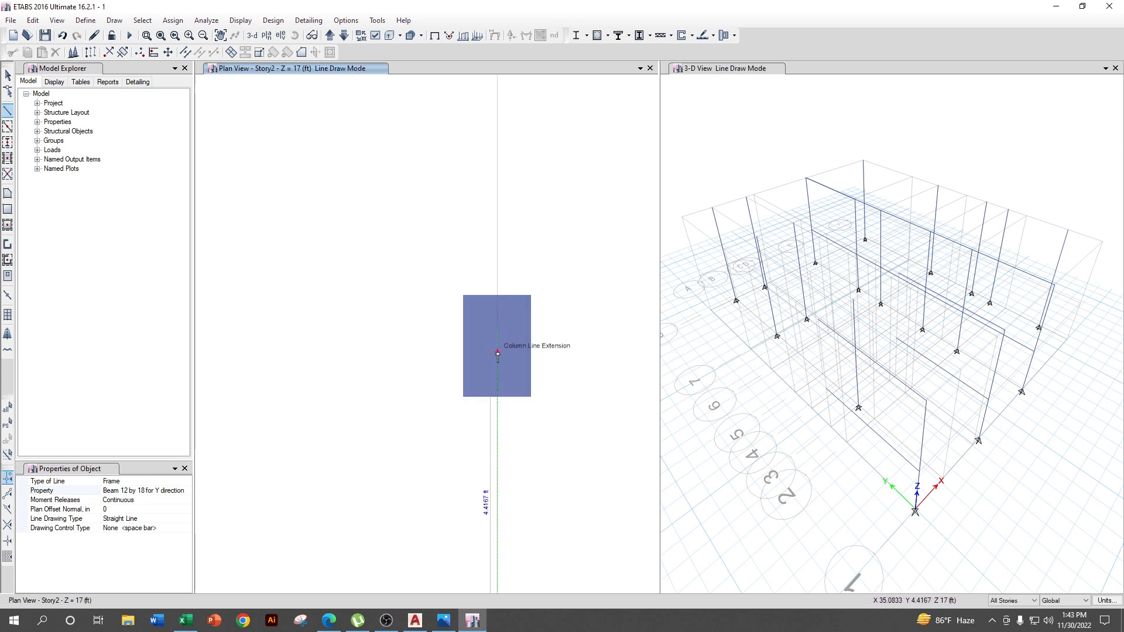
{"action": "scroll", "coordinate": [565, 422], "scroll_direction": "down", "scroll_amount": 5}
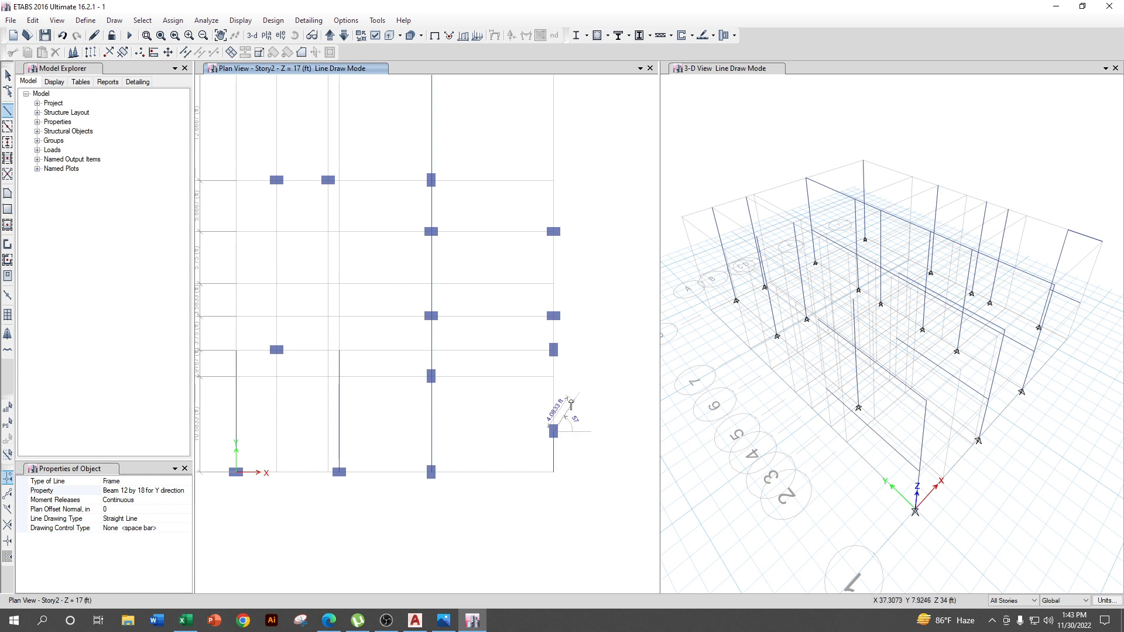
{"action": "scroll", "coordinate": [571, 404], "scroll_direction": "up", "scroll_amount": 3}
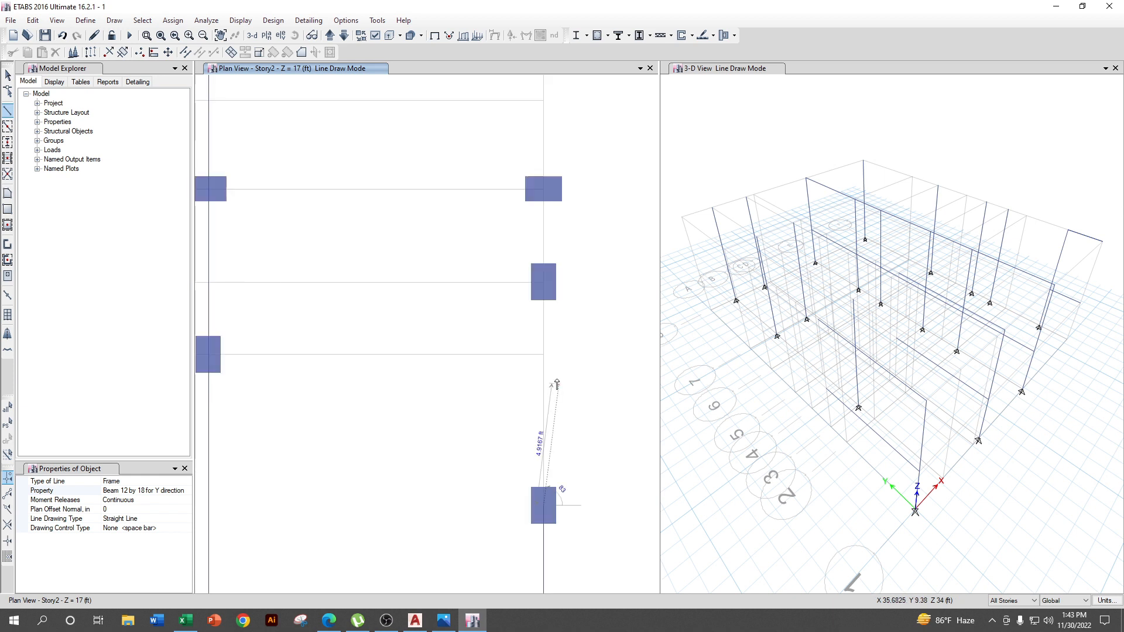
{"action": "left_click", "coordinate": [544, 283]}
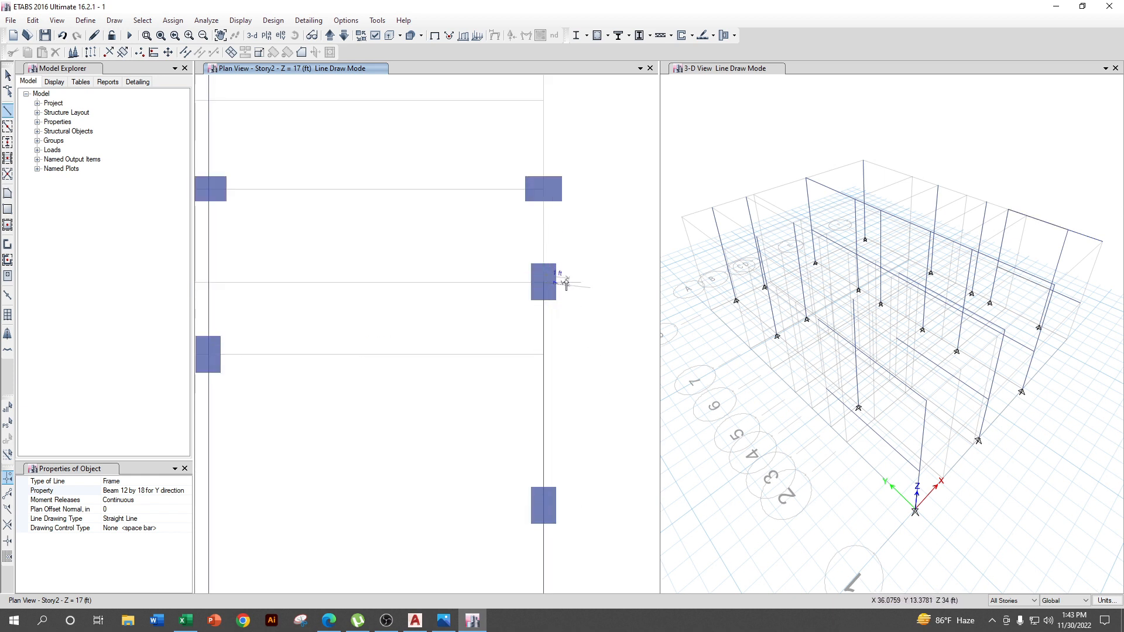
{"action": "mouse_move", "coordinate": [579, 238]}
{"action": "middle_mouse_down"}
{"action": "mouse_move", "coordinate": [549, 389]}
{"action": "mouse_move", "coordinate": [528, 427]}
{"action": "mouse_move", "coordinate": [546, 432]}
{"action": "middle_mouse_up"}
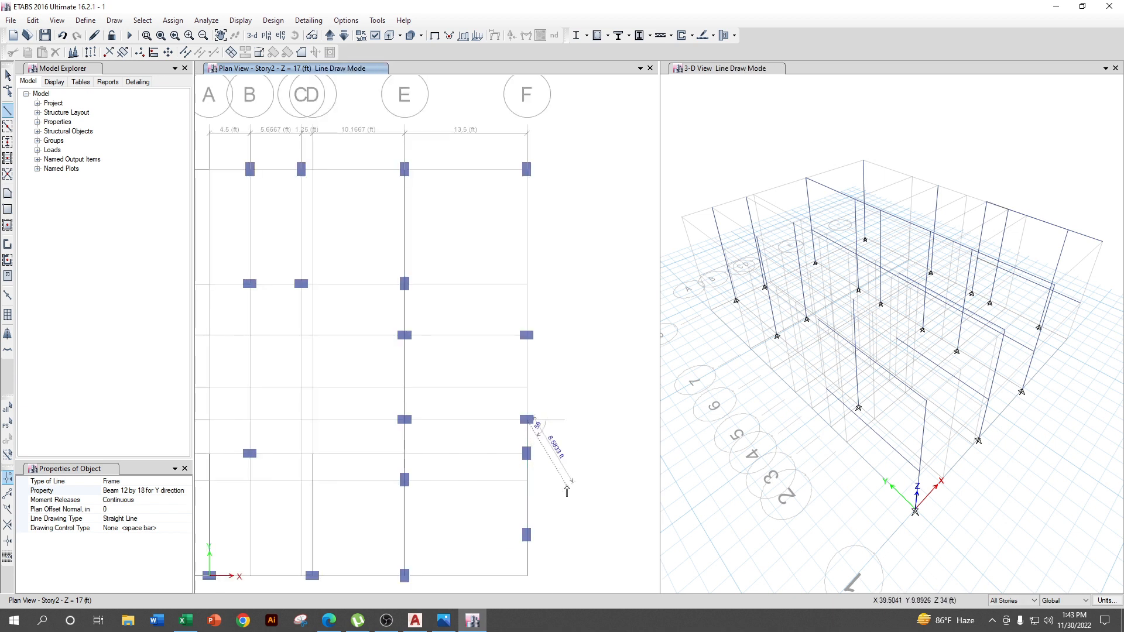
{"action": "right_click", "coordinate": [558, 457]}
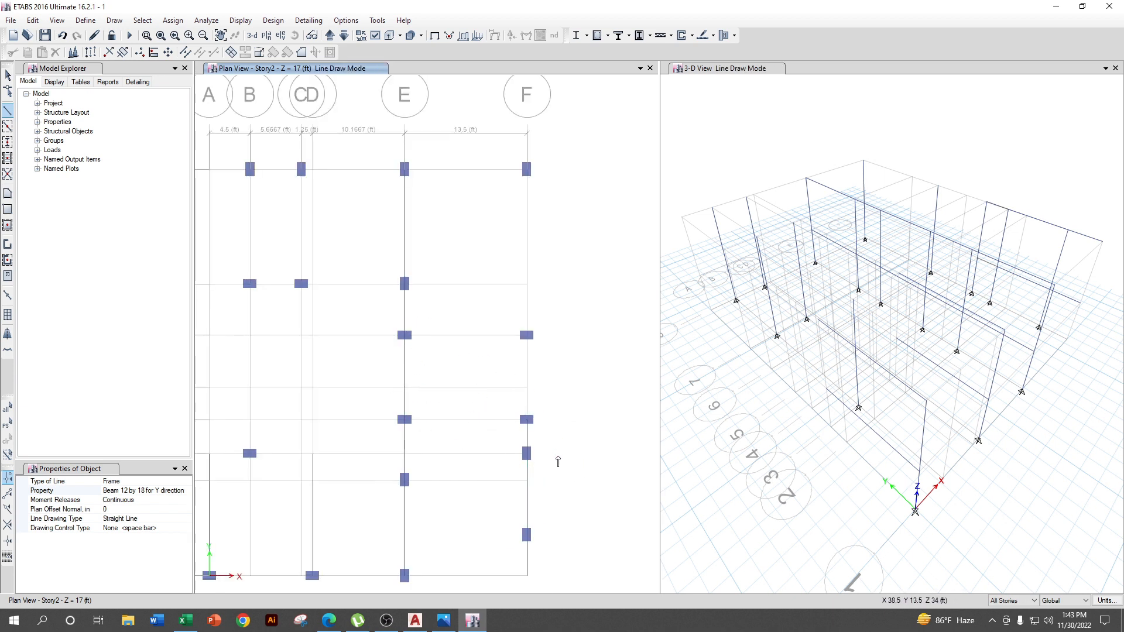
- Draw a Beam 12 by 18 for Y direction on grid line F from F-6 to F-8
{"action": "scroll", "coordinate": [512, 326], "scroll_direction": "up", "scroll_amount": 3}
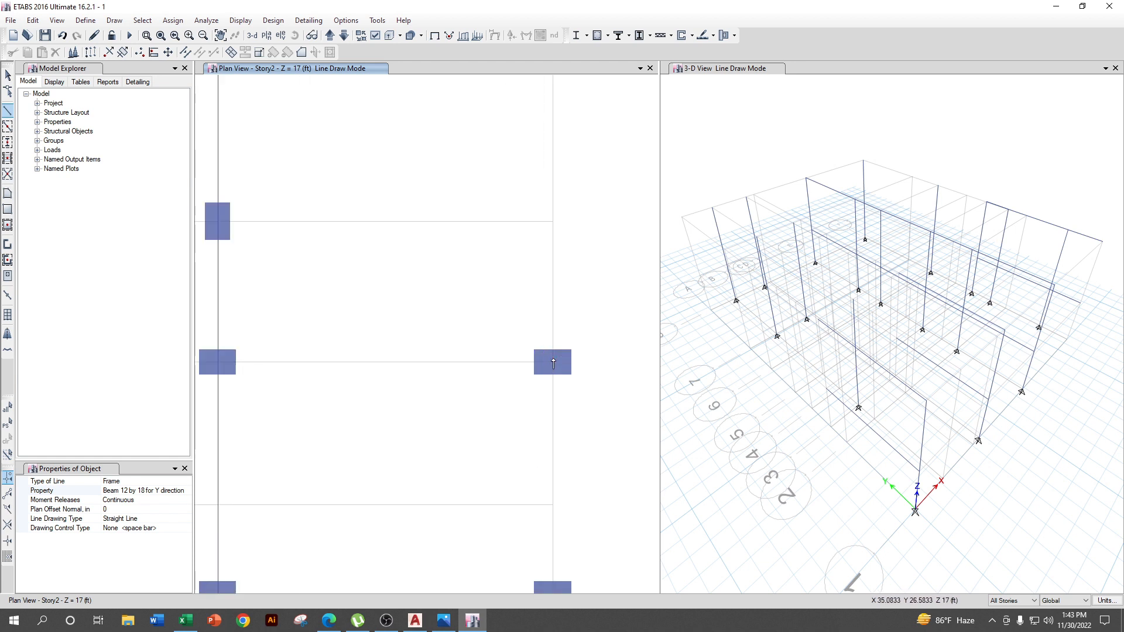
{"action": "left_click", "coordinate": [554, 364]}
{"action": "scroll", "coordinate": [551, 375], "scroll_direction": "down", "scroll_amount": 1}
{"action": "scroll", "coordinate": [530, 316], "scroll_direction": "down", "scroll_amount": 2}
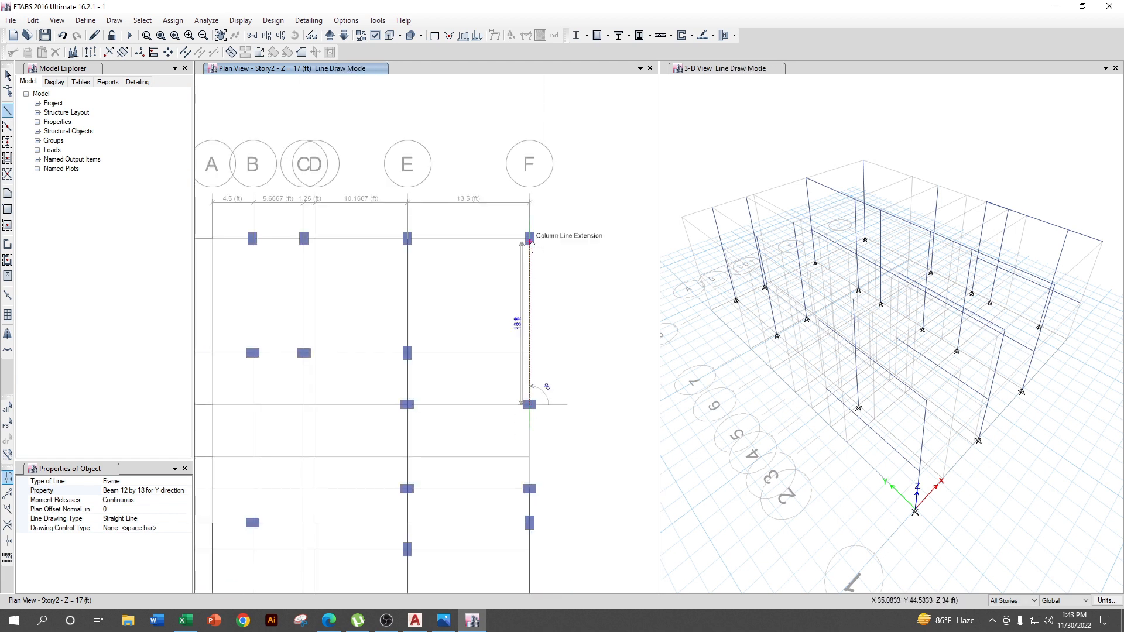
{"action": "scroll", "coordinate": [531, 245], "scroll_direction": "up", "scroll_amount": 3}
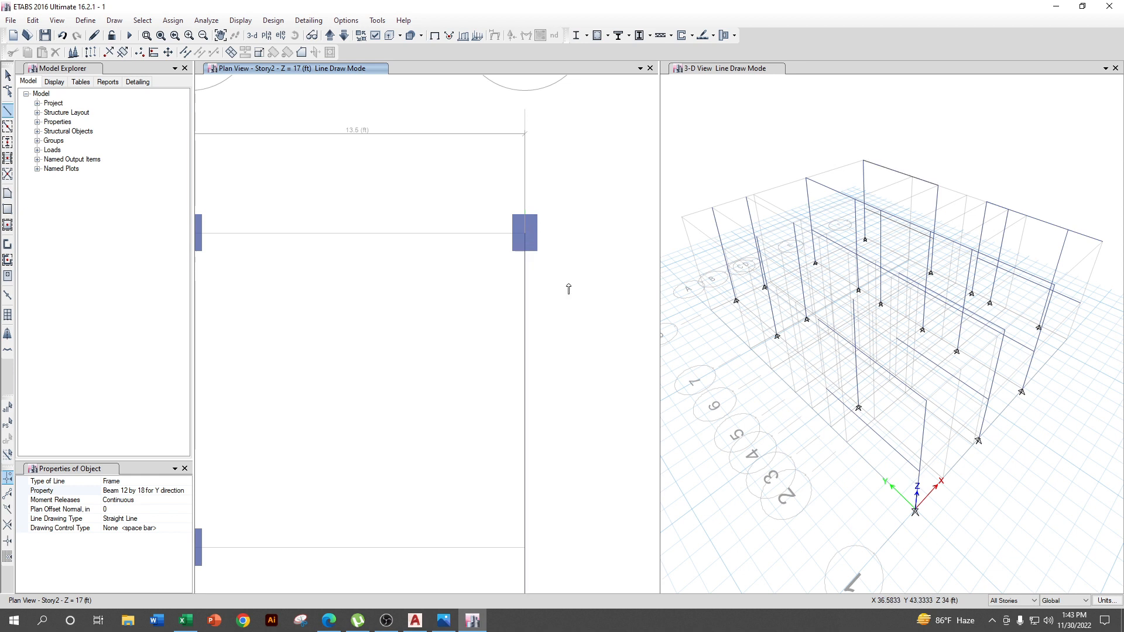
{"action": "scroll", "coordinate": [569, 289], "scroll_direction": "down", "scroll_amount": 5}
{"action": "scroll", "coordinate": [575, 326], "scroll_direction": "up", "scroll_amount": 3}
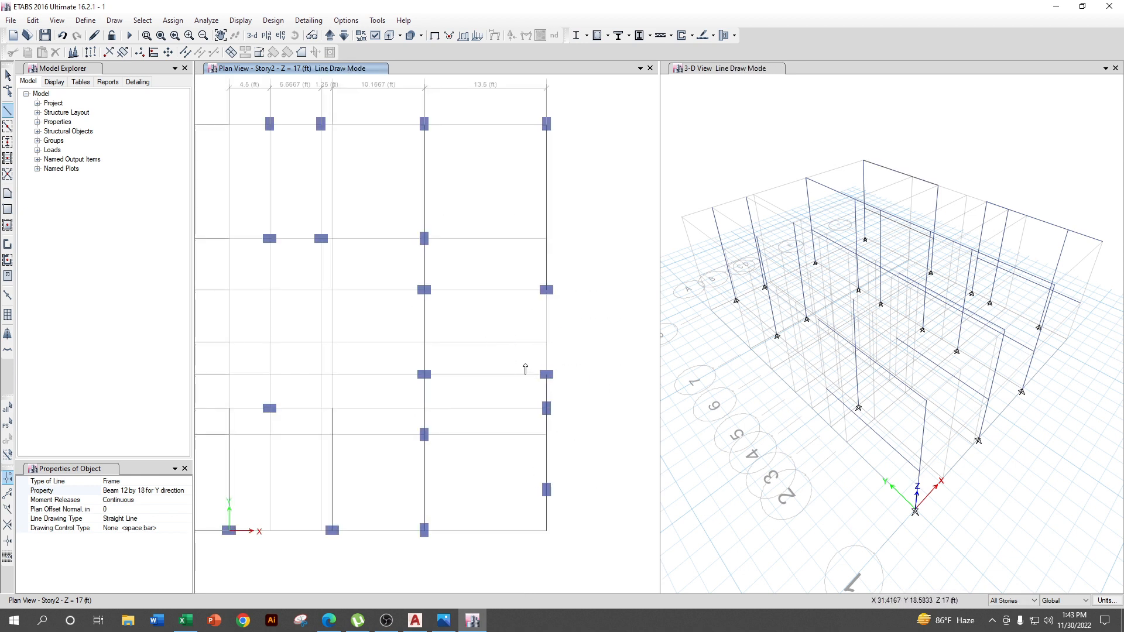
- Switch to AutoCAD and examine the beams along grid line B from M. Bed 01 up to the kitchen
{"action": "middle_click_drag", "start_coordinate": [544, 357], "coordinate": [620, 374]}
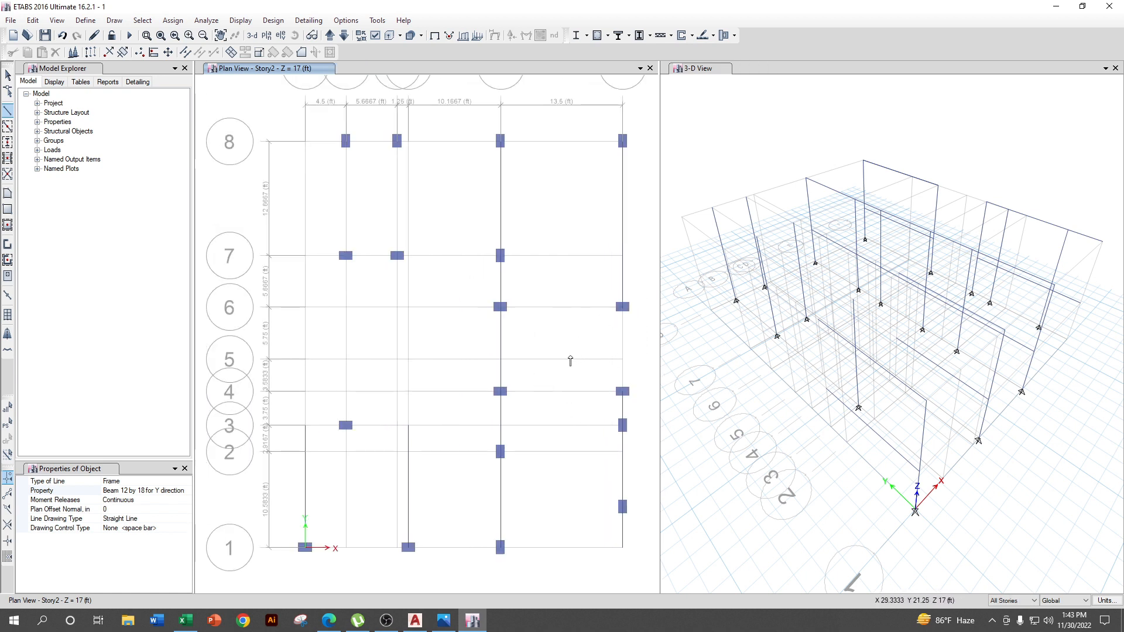
{"action": "mouse_move", "coordinate": [341, 433]}
{"action": "middle_mouse_down"}
{"action": "mouse_move", "coordinate": [389, 346]}
{"action": "mouse_move", "coordinate": [349, 453]}
{"action": "middle_mouse_up"}
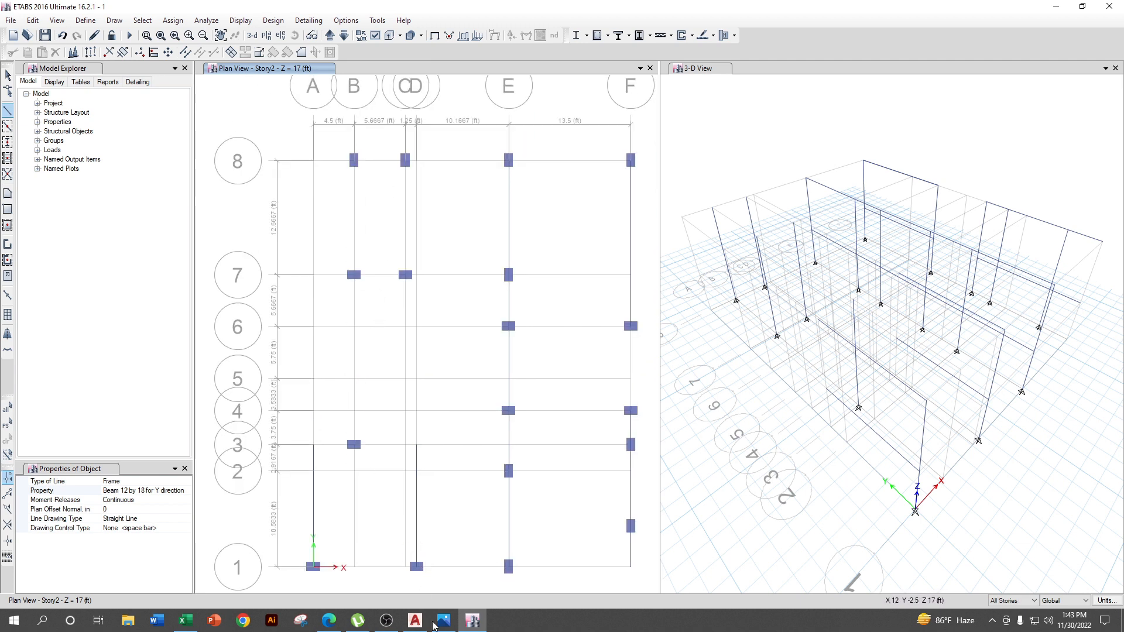
{"action": "left_click", "coordinate": [415, 621]}
{"action": "scroll", "coordinate": [404, 406], "scroll_direction": "down", "scroll_amount": 3}
{"action": "scroll", "coordinate": [404, 406], "scroll_direction": "up", "scroll_amount": 2}
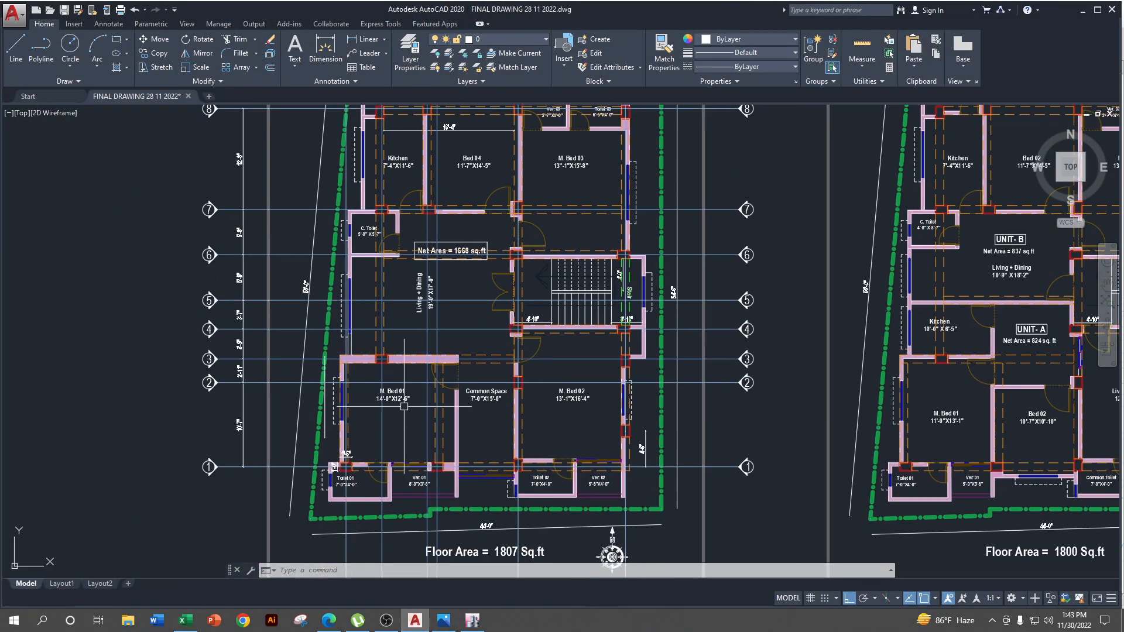
{"action": "middle_click_drag", "start_coordinate": [404, 405], "coordinate": [400, 504]}
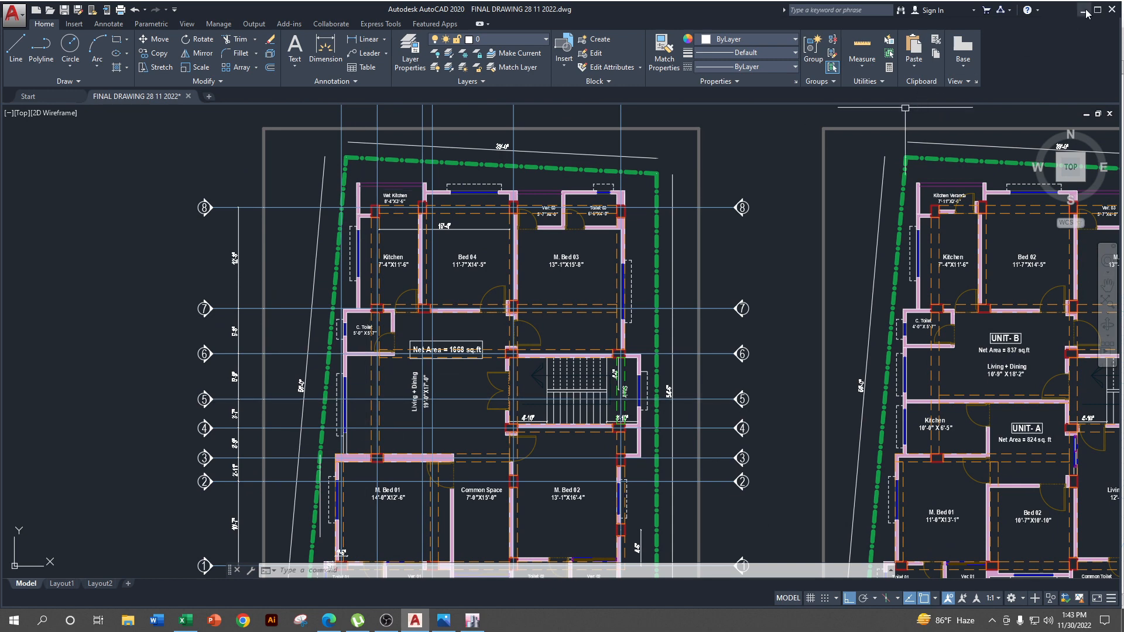
{"action": "left_click", "coordinate": [1084, 11]}
- Switch to ETABS, draw Y-direction beams along grid line B from B-3 through B-7 to B-8, and end the drawing command
{"action": "scroll", "coordinate": [355, 464], "scroll_direction": "up", "scroll_amount": 3}
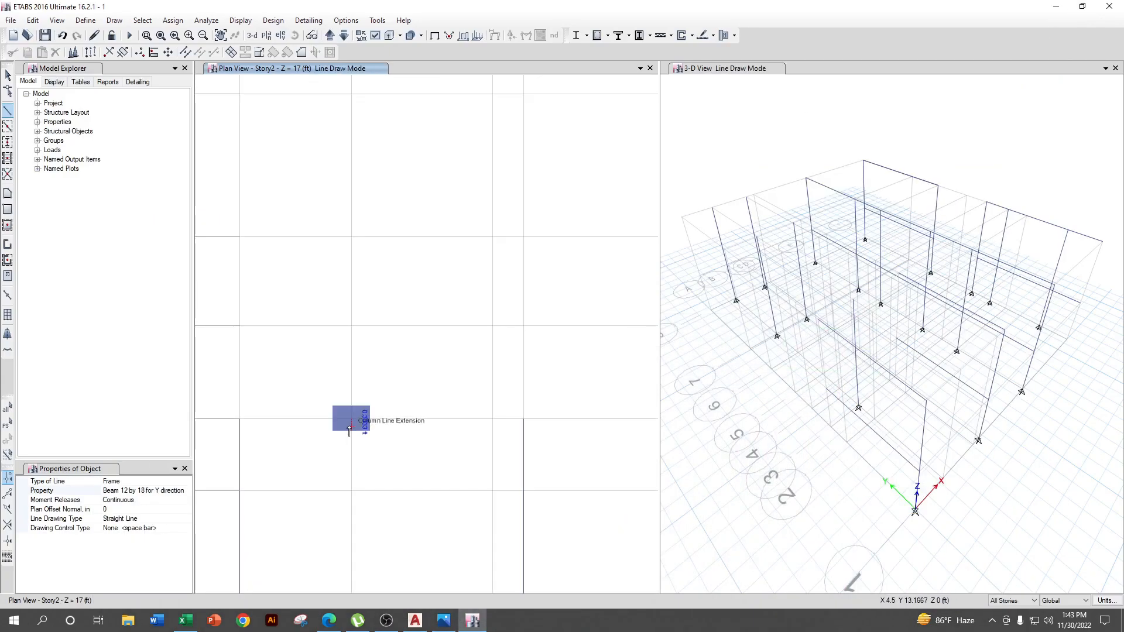
{"action": "middle_click_drag", "start_coordinate": [414, 252], "coordinate": [428, 405]}
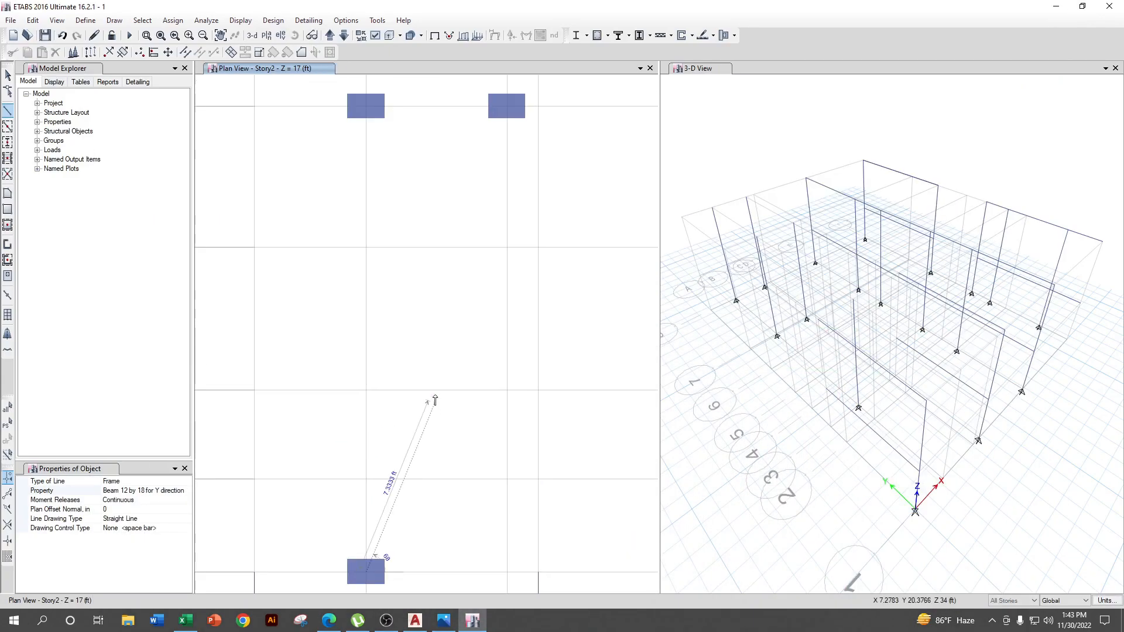
{"action": "left_click", "coordinate": [367, 107]}
{"action": "scroll", "coordinate": [354, 410], "scroll_direction": "down", "scroll_amount": 4}
{"action": "scroll", "coordinate": [449, 375], "scroll_direction": "up", "scroll_amount": 5}
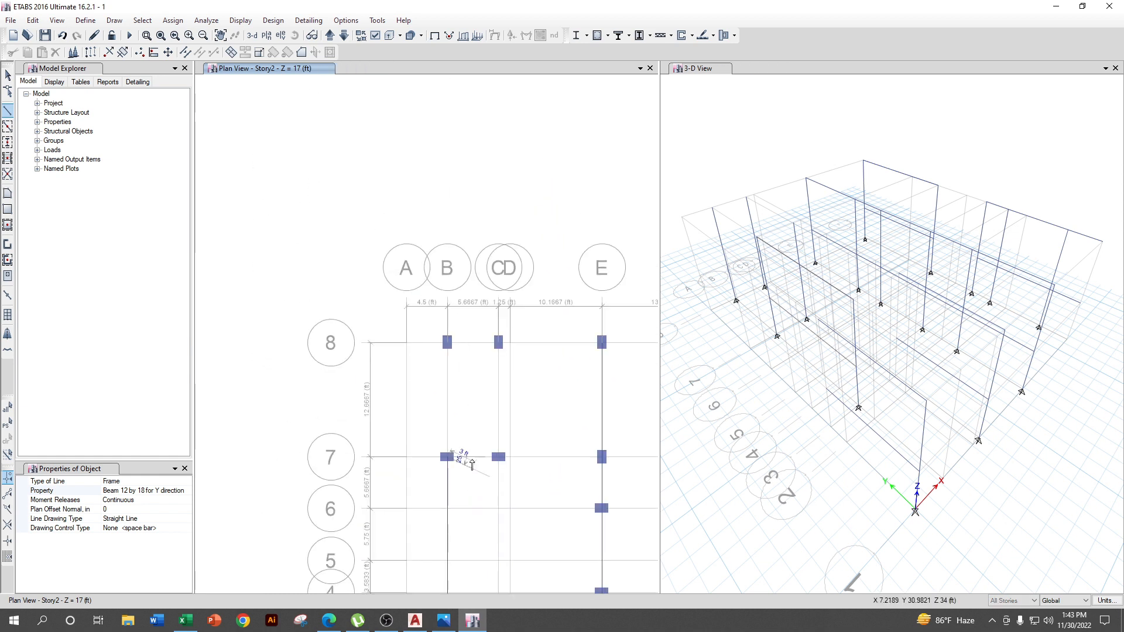
{"action": "left_click", "coordinate": [449, 295]}
{"action": "right_click", "coordinate": [449, 295]}
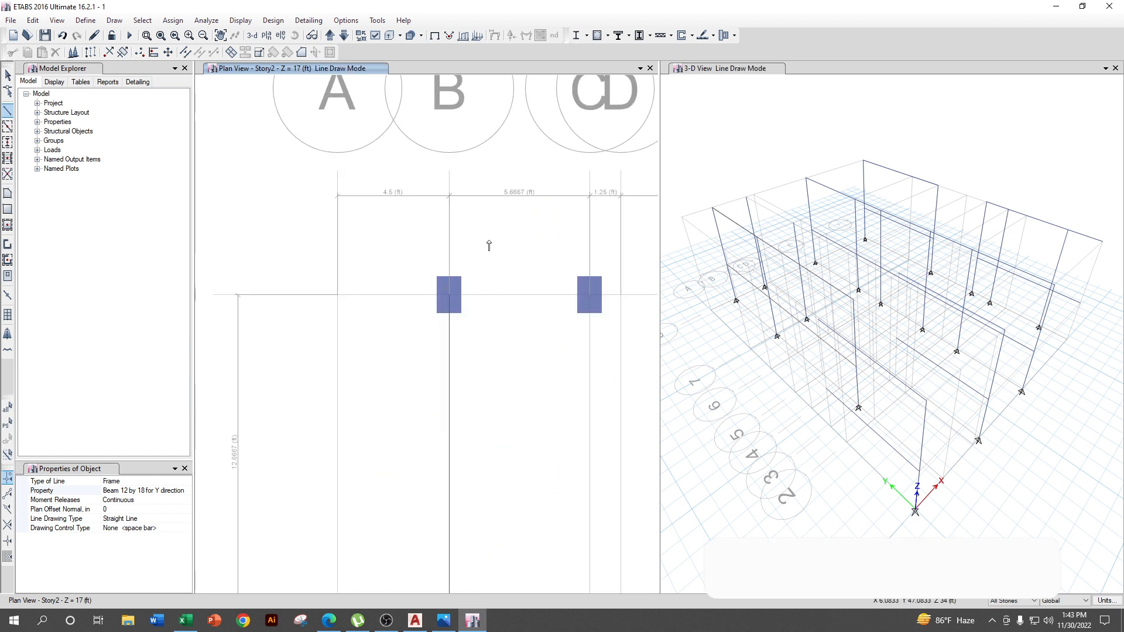
{"action": "scroll", "coordinate": [489, 244], "scroll_direction": "down", "scroll_amount": 3}
{"action": "middle_click_drag", "start_coordinate": [534, 359], "coordinate": [414, 204]}
{"action": "key", "text": "Escape"}
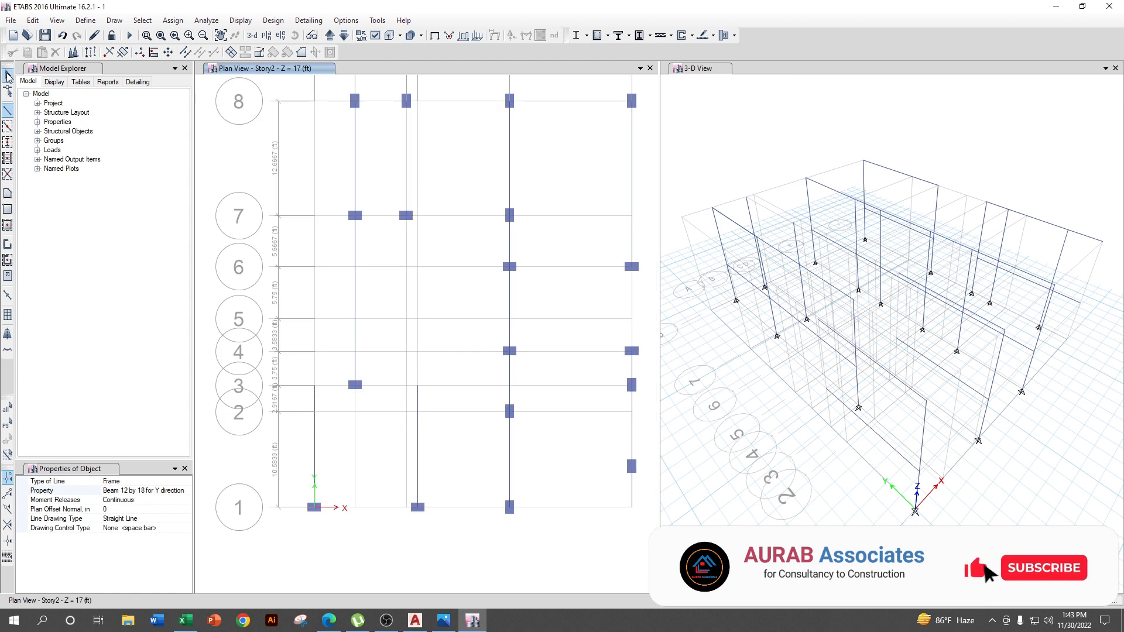
{"action": "left_click", "coordinate": [7, 76]}
{"action": "middle_click_drag", "start_coordinate": [565, 485], "coordinate": [562, 540]}
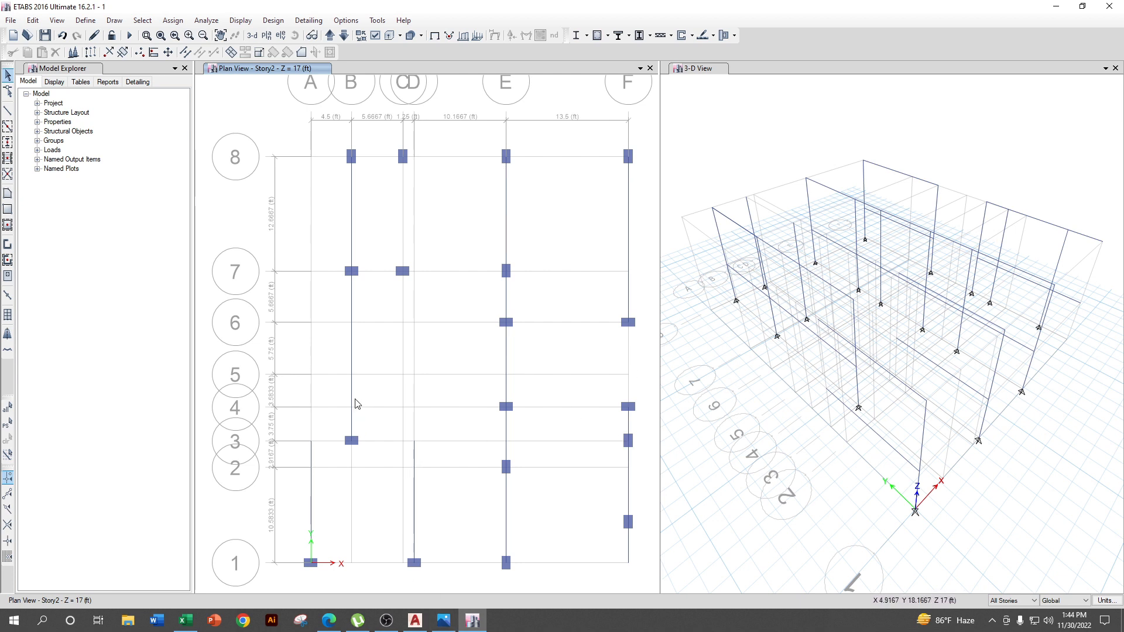
- Switch to AutoCAD and select grid lines C and E to examine the beams along them
{"action": "left_click", "coordinate": [475, 622]}
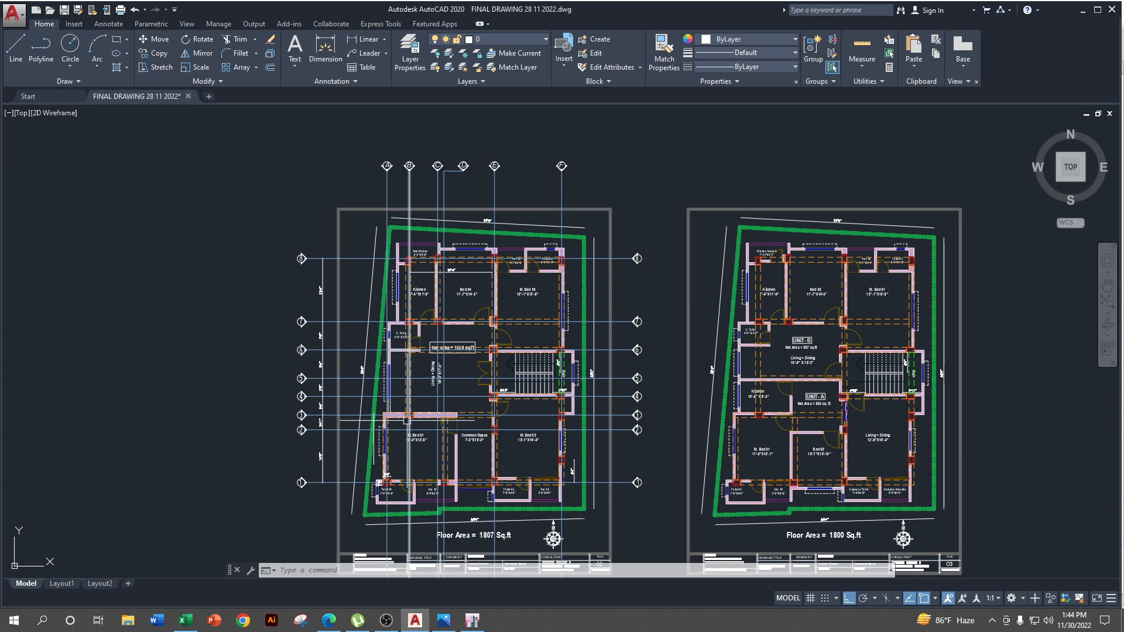
{"action": "scroll", "coordinate": [504, 342], "scroll_direction": "up", "scroll_amount": 2}
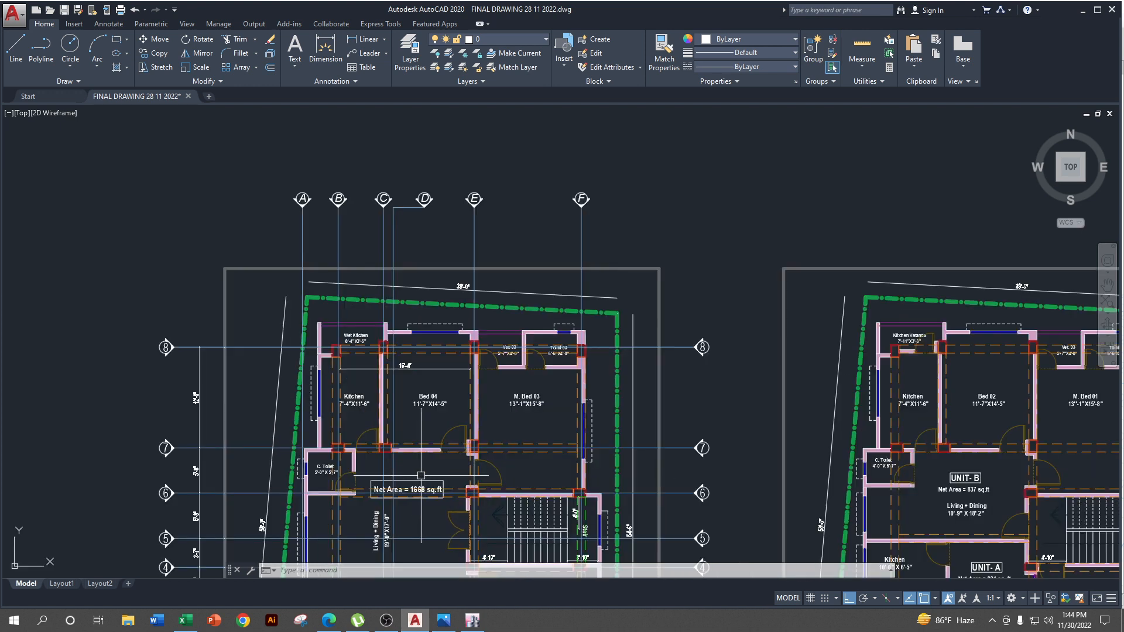
{"action": "scroll", "coordinate": [479, 277], "scroll_direction": "down", "scroll_amount": 2}
{"action": "scroll", "coordinate": [437, 389], "scroll_direction": "up", "scroll_amount": 2}
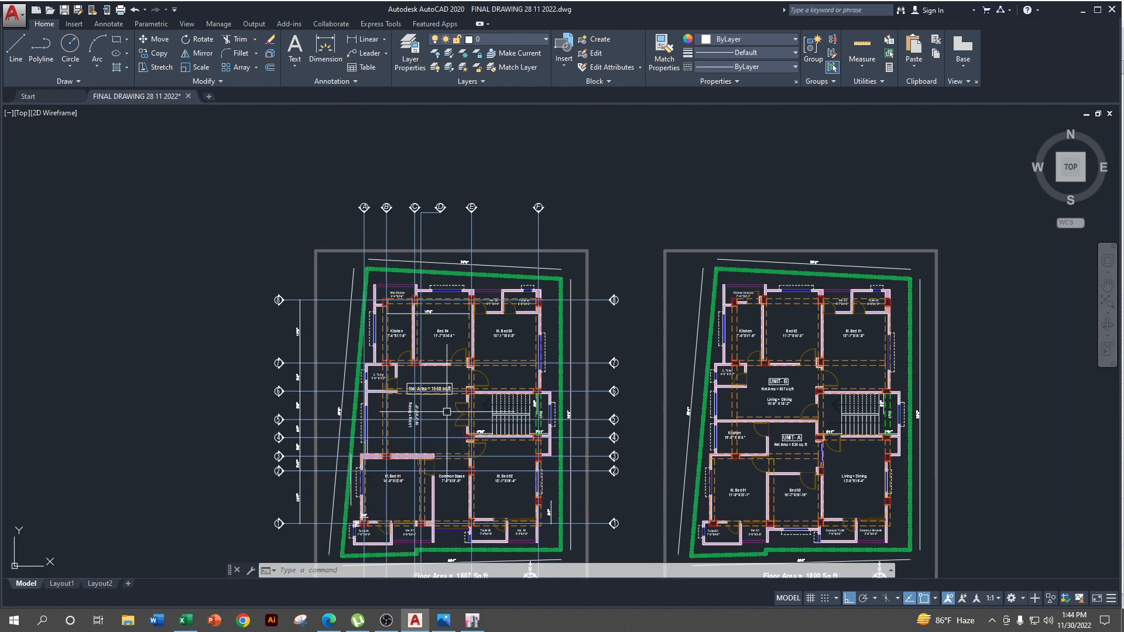
{"action": "left_click", "coordinate": [404, 146]}
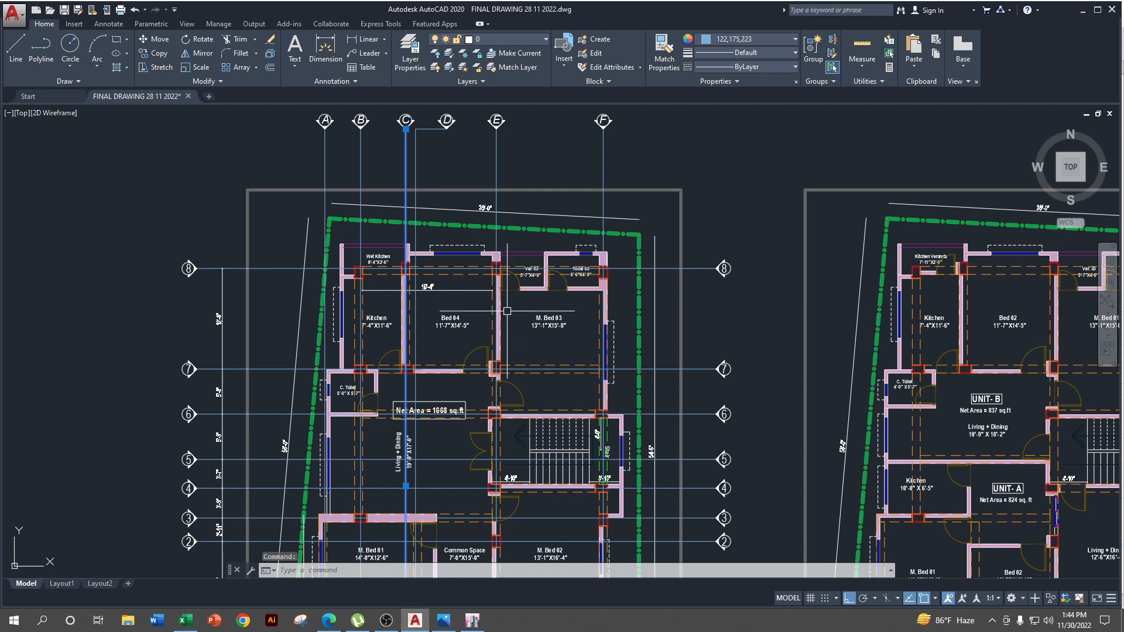
{"action": "left_click", "coordinate": [497, 147]}
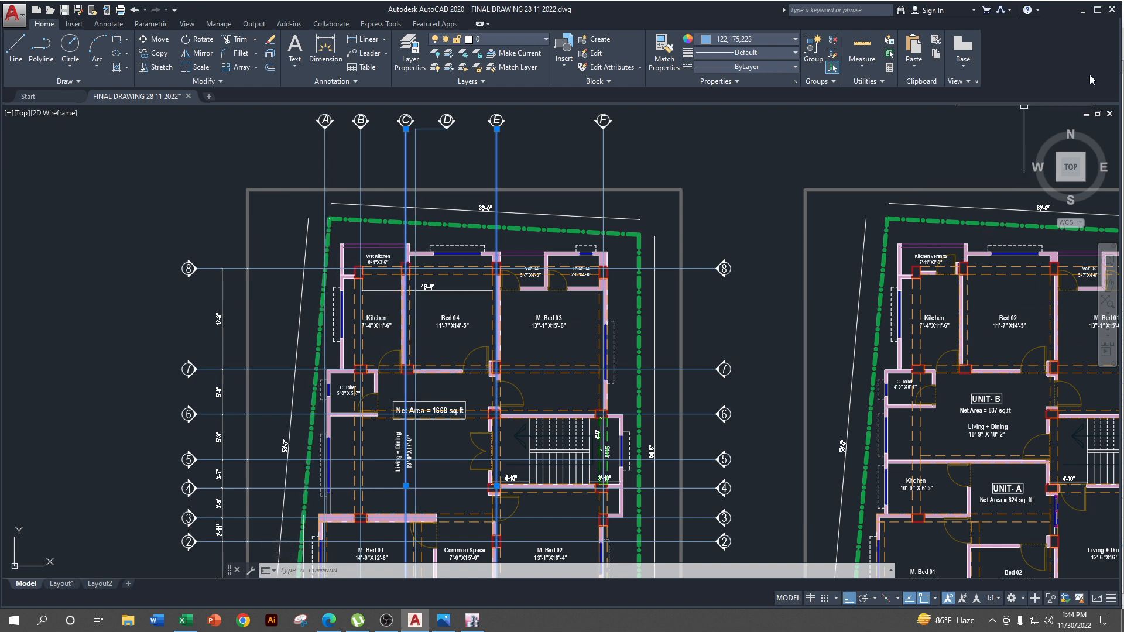
{"action": "left_click", "coordinate": [1087, 12]}
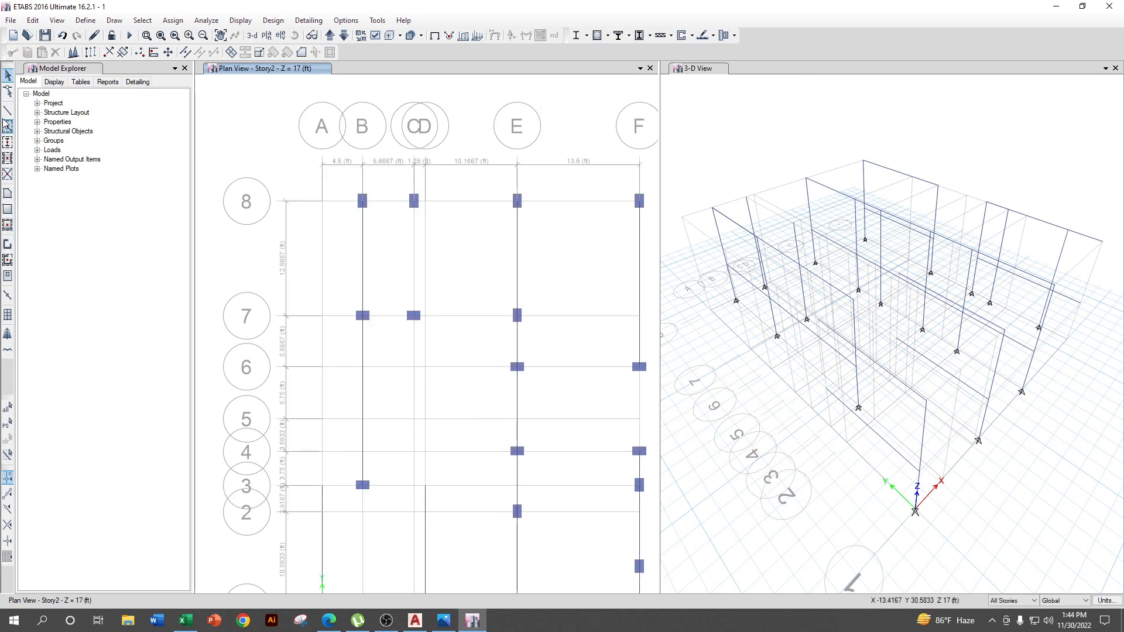
- Switch to ETABS and draw a Beam 12 by 18 for Y direction on grid line C from C-8 to C-7
{"action": "left_click", "coordinate": [8, 110]}
{"action": "left_click", "coordinate": [414, 201]}
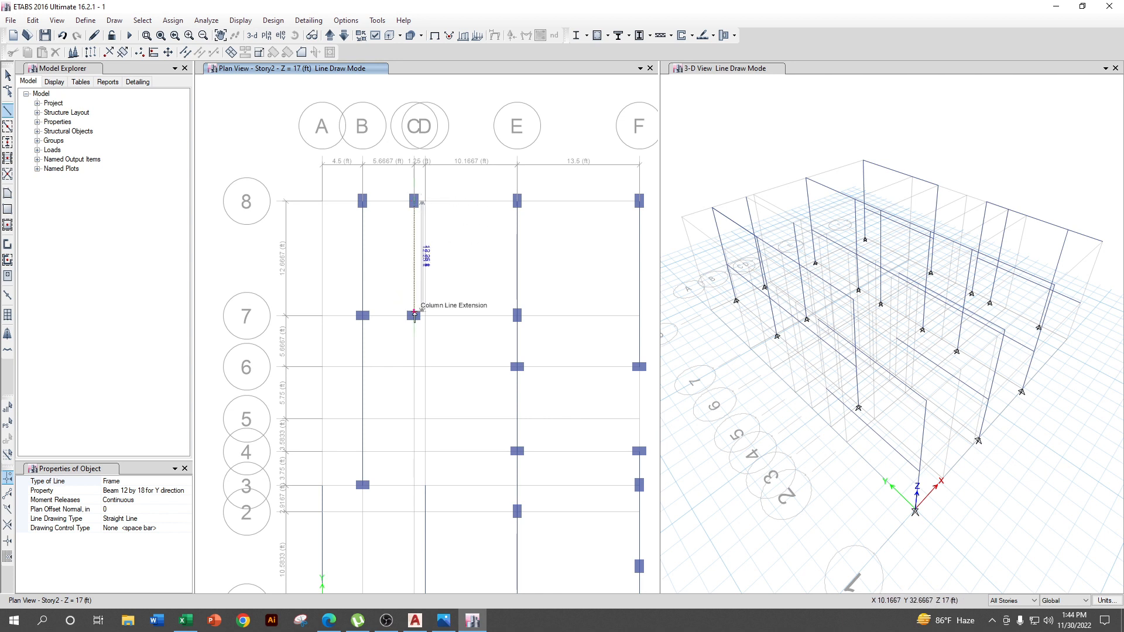
{"action": "left_click", "coordinate": [414, 316]}
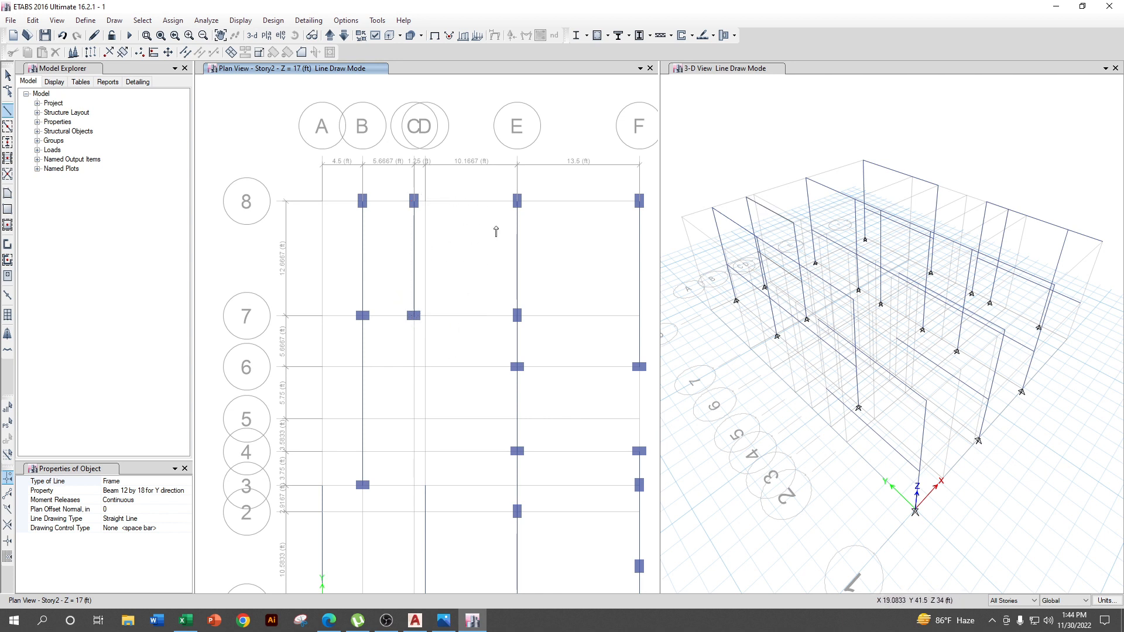
- Draw a Beam 12 by 18 for Y direction on grid line E from E-8 to E-7, and end the run
{"action": "scroll", "coordinate": [527, 217], "scroll_direction": "up", "scroll_amount": 3}
{"action": "left_click", "coordinate": [517, 201]}
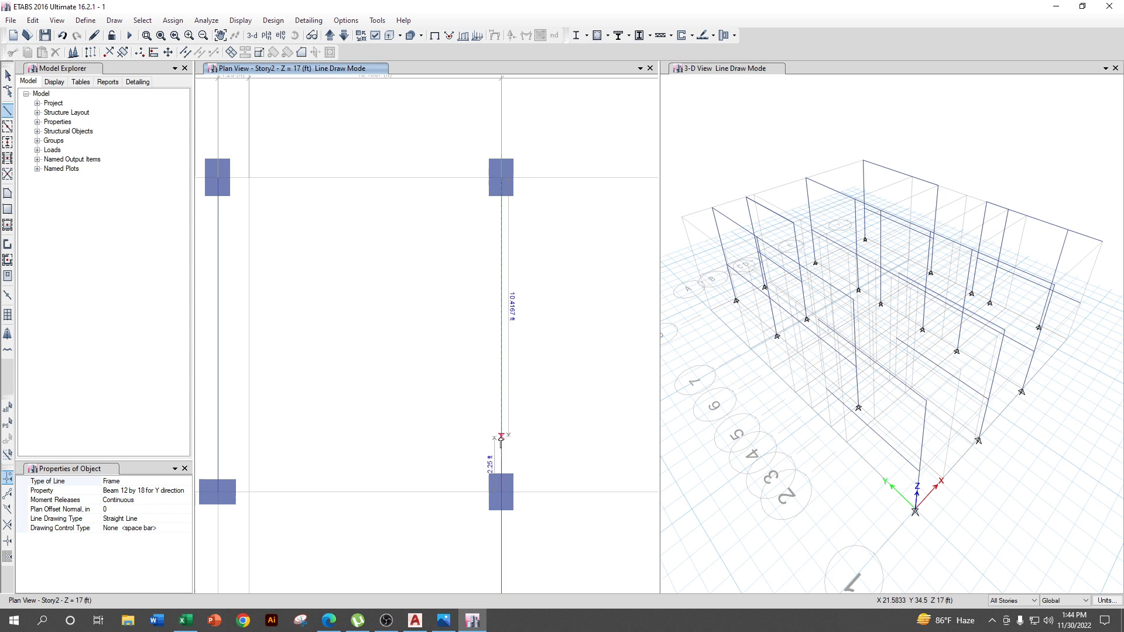
{"action": "left_click", "coordinate": [500, 493]}
{"action": "scroll", "coordinate": [501, 494], "scroll_direction": "down", "scroll_amount": 3}
{"action": "middle_click_drag", "start_coordinate": [533, 497], "coordinate": [517, 368]}
{"action": "scroll", "coordinate": [332, 341], "scroll_direction": "down", "scroll_amount": 3}
{"action": "middle_click_drag", "start_coordinate": [371, 407], "coordinate": [405, 350]}
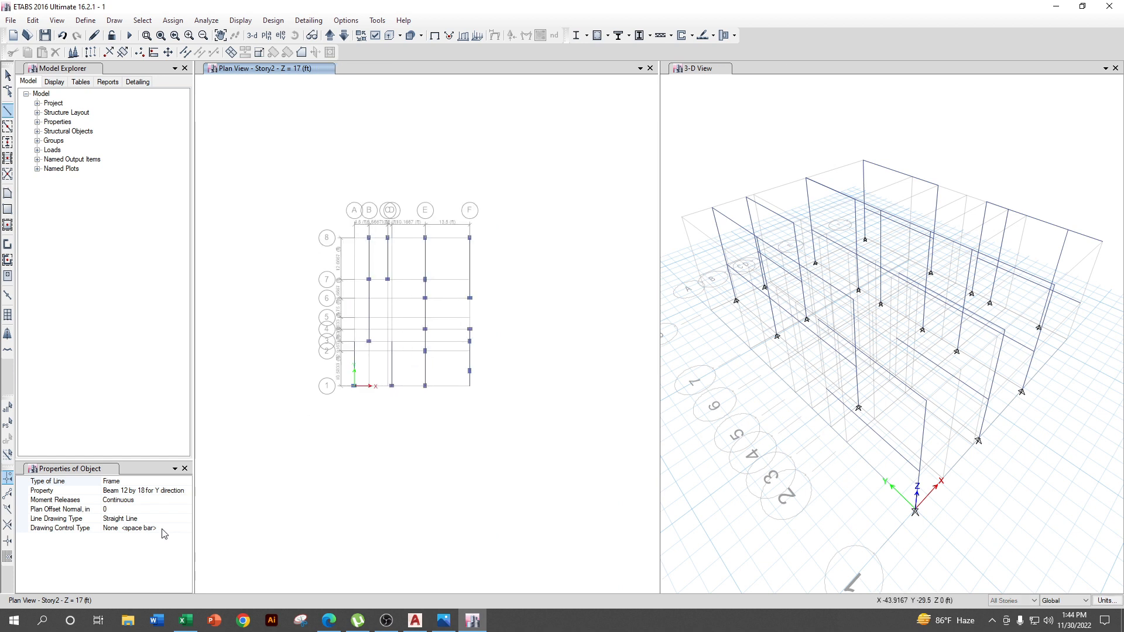
- Switch to AutoCAD, clear the selection, and select grid line 1 to examine the beams along it
{"action": "left_click", "coordinate": [414, 621]}
{"action": "scroll", "coordinate": [520, 412], "scroll_direction": "down", "scroll_amount": 3}
{"action": "key", "text": "Escape"}
{"action": "key", "text": "Escape"}
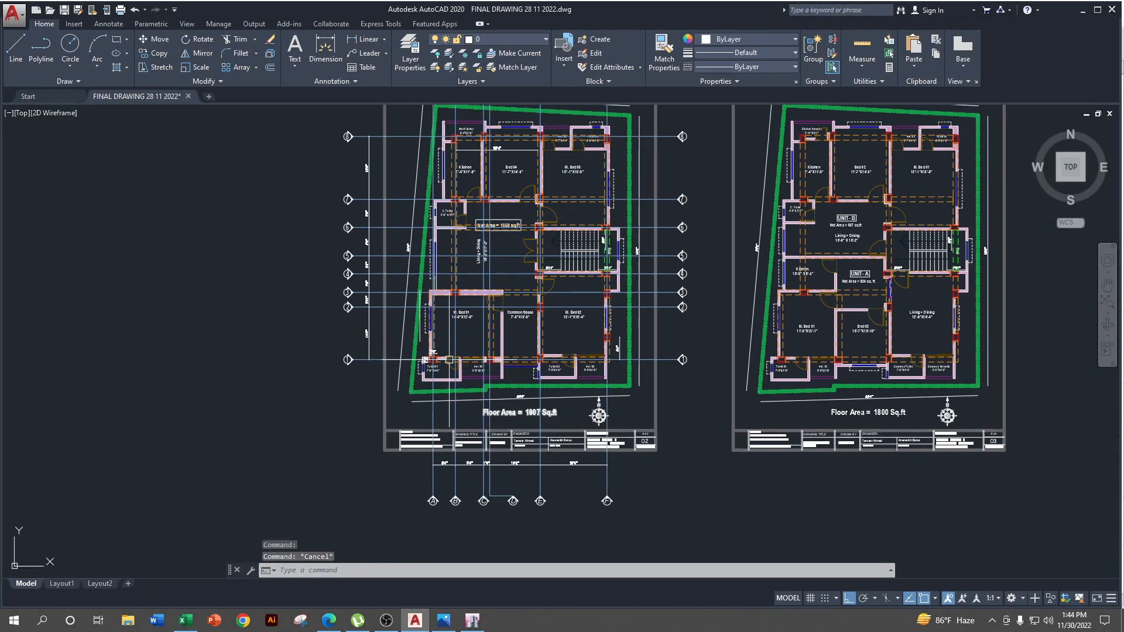
{"action": "scroll", "coordinate": [620, 364], "scroll_direction": "up", "scroll_amount": 4}
{"action": "key", "text": "Escape"}
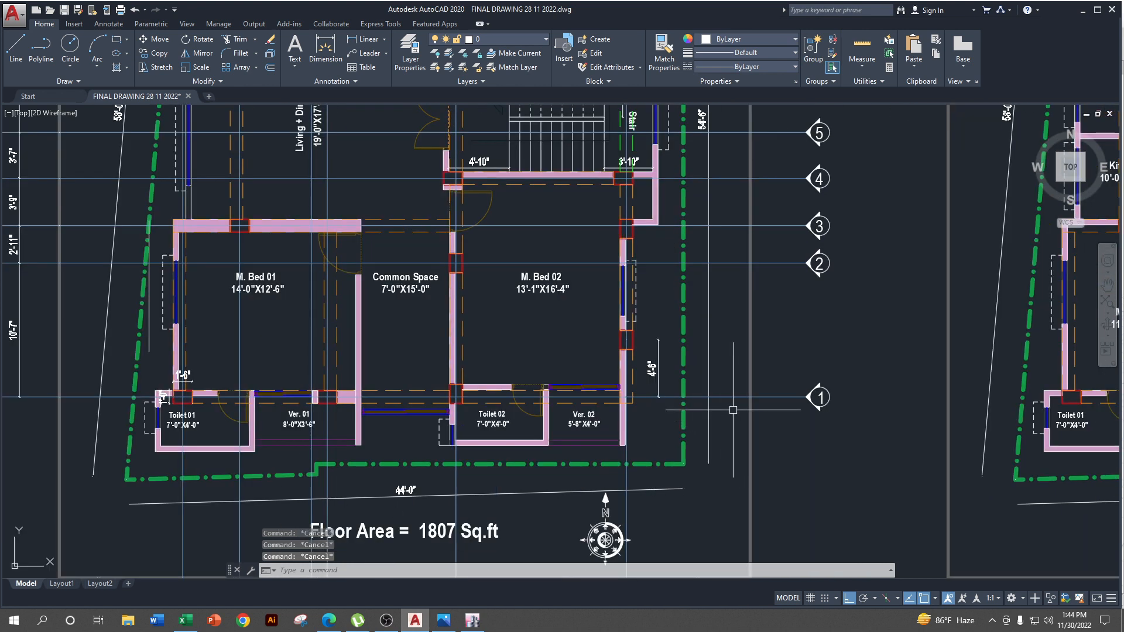
{"action": "scroll", "coordinate": [732, 405], "scroll_direction": "up", "scroll_amount": 1}
{"action": "left_click", "coordinate": [733, 405]}
{"action": "left_click", "coordinate": [729, 359]}
{"action": "scroll", "coordinate": [808, 384], "scroll_direction": "down", "scroll_amount": 1}
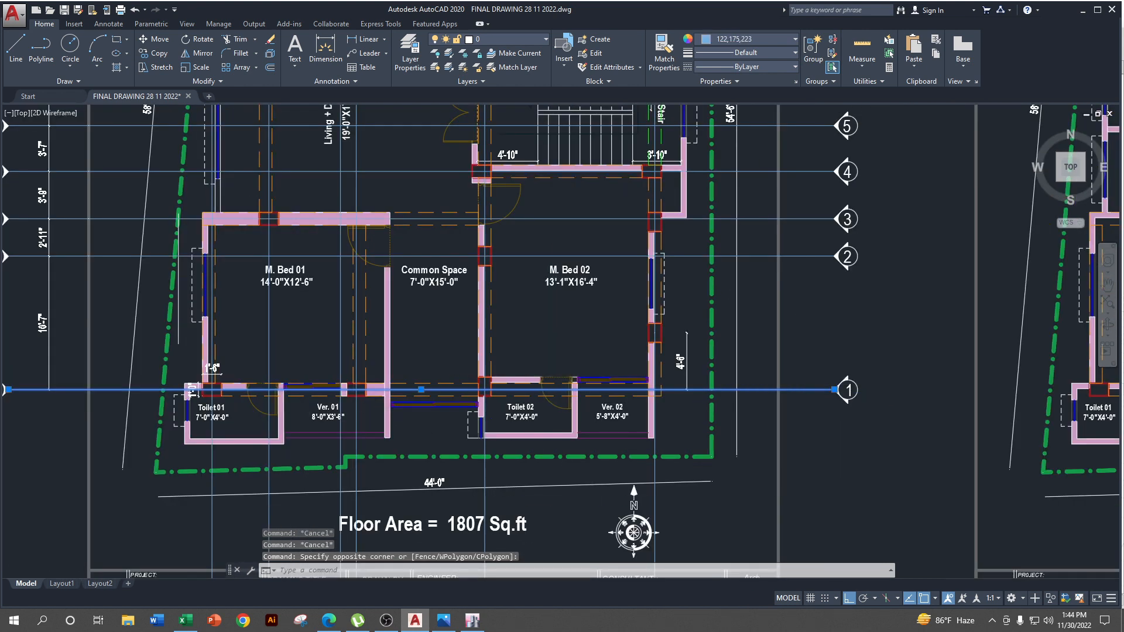
{"action": "scroll", "coordinate": [368, 416], "scroll_direction": "down", "scroll_amount": 2}
{"action": "left_click", "coordinate": [1083, 11]}
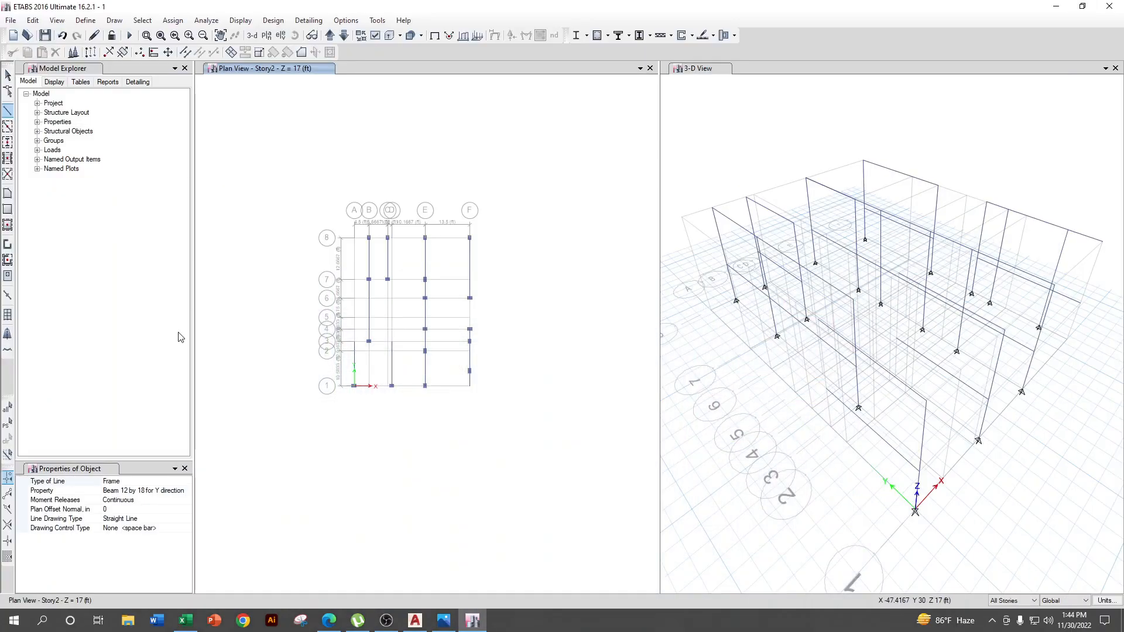
- Switch to ETABS, set the frame property to Beam 12 by 18 for X DIRECTION, and draw a beam from A-1 to D-1
{"action": "left_click", "coordinate": [183, 492]}
{"action": "left_click", "coordinate": [187, 491]}
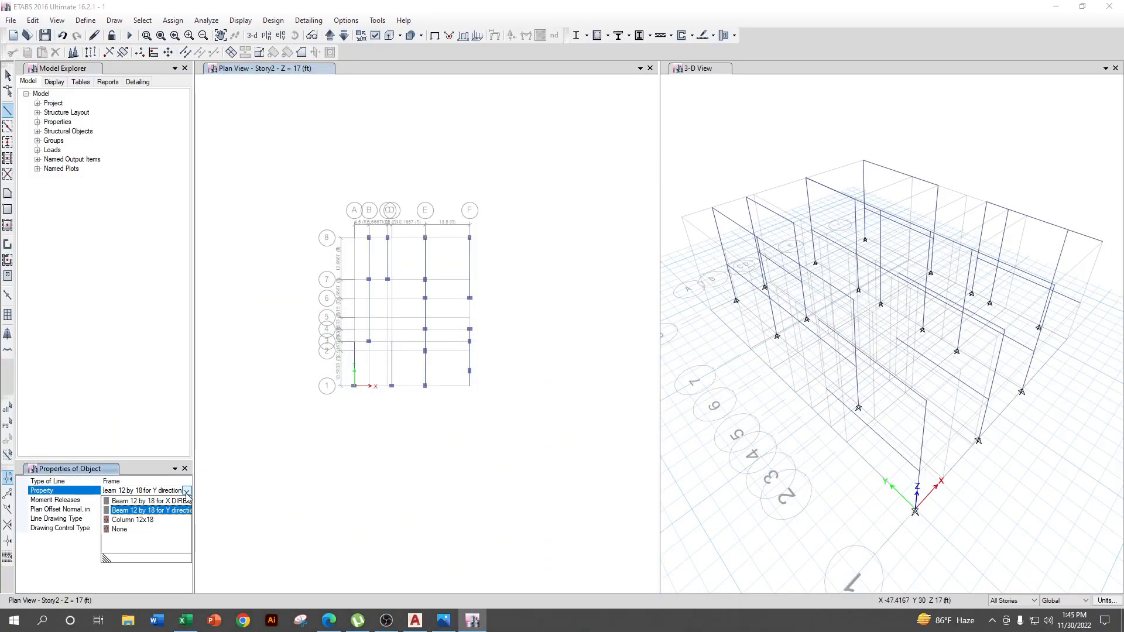
{"action": "left_click", "coordinate": [151, 501]}
{"action": "scroll", "coordinate": [349, 398], "scroll_direction": "up", "scroll_amount": 3}
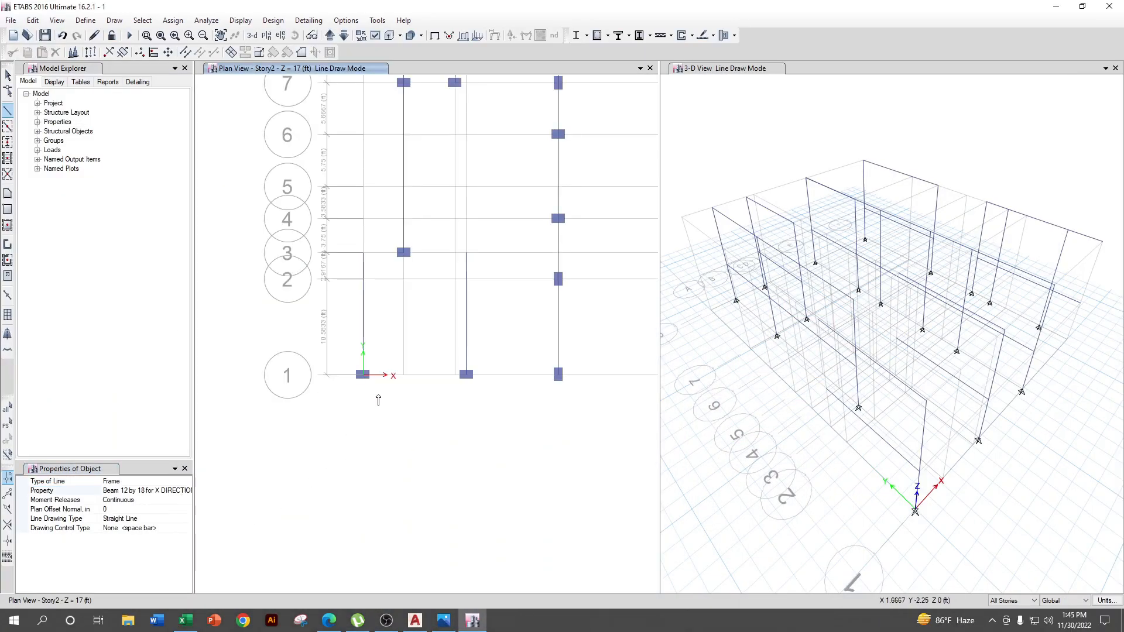
{"action": "scroll", "coordinate": [363, 376], "scroll_direction": "up", "scroll_amount": 5}
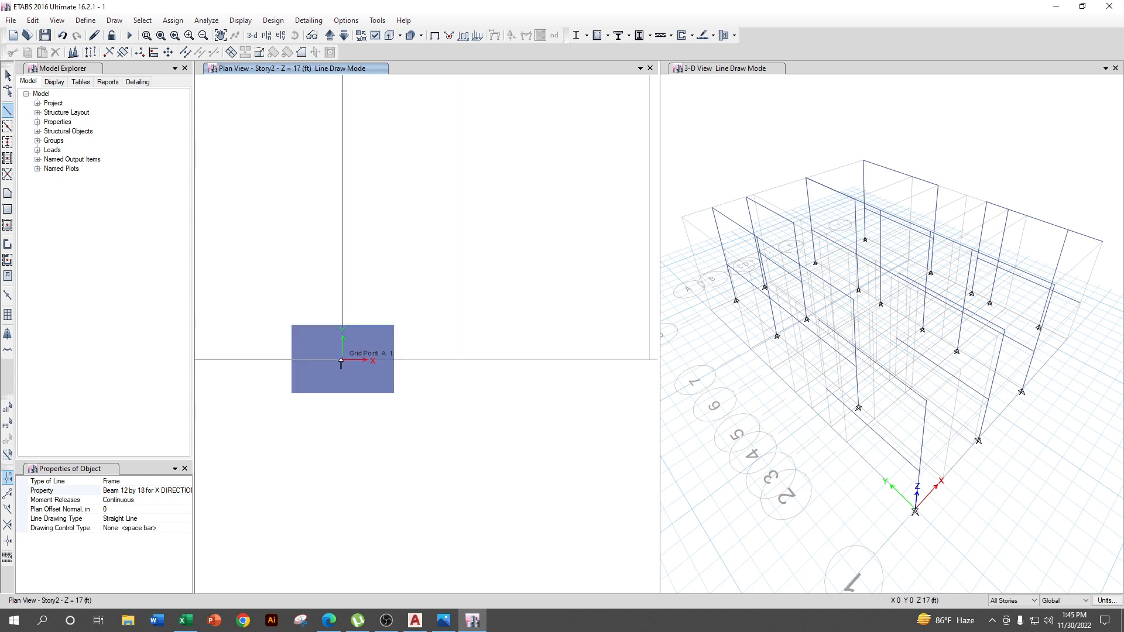
{"action": "scroll", "coordinate": [380, 389], "scroll_direction": "down", "scroll_amount": 4}
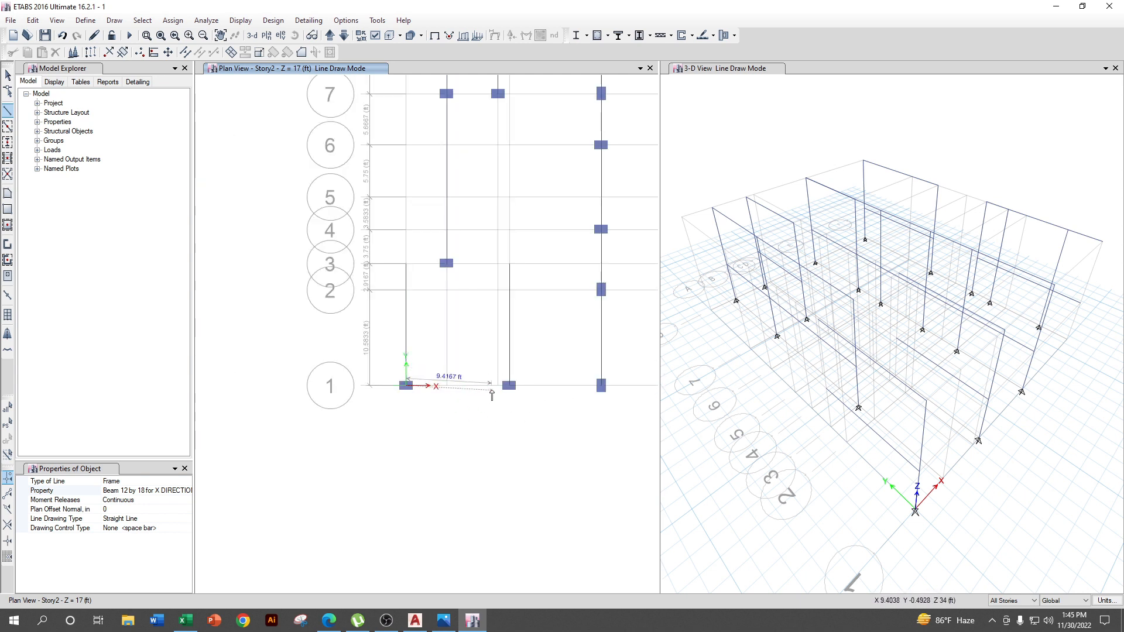
{"action": "scroll", "coordinate": [529, 379], "scroll_direction": "up", "scroll_amount": 4}
{"action": "left_click", "coordinate": [511, 365]}
{"action": "scroll", "coordinate": [445, 445], "scroll_direction": "up", "scroll_amount": 3}
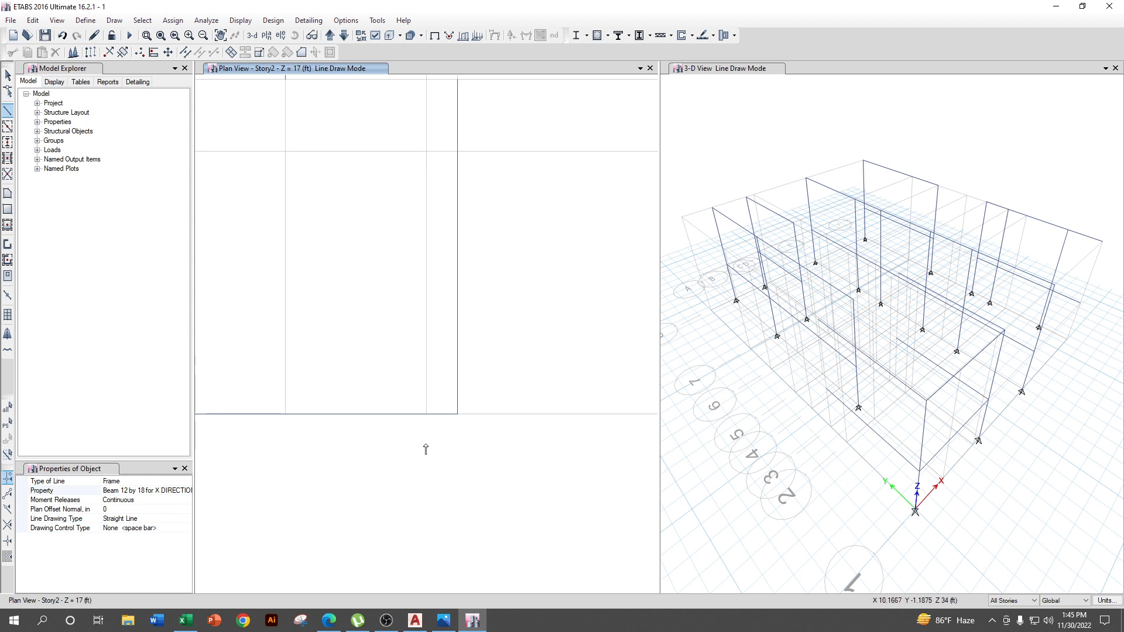
- Continue the X-direction beam run along grid line 1 from D-1 through E-1 to F-1, and end the run
{"action": "scroll", "coordinate": [472, 443], "scroll_direction": "down", "scroll_amount": 2}
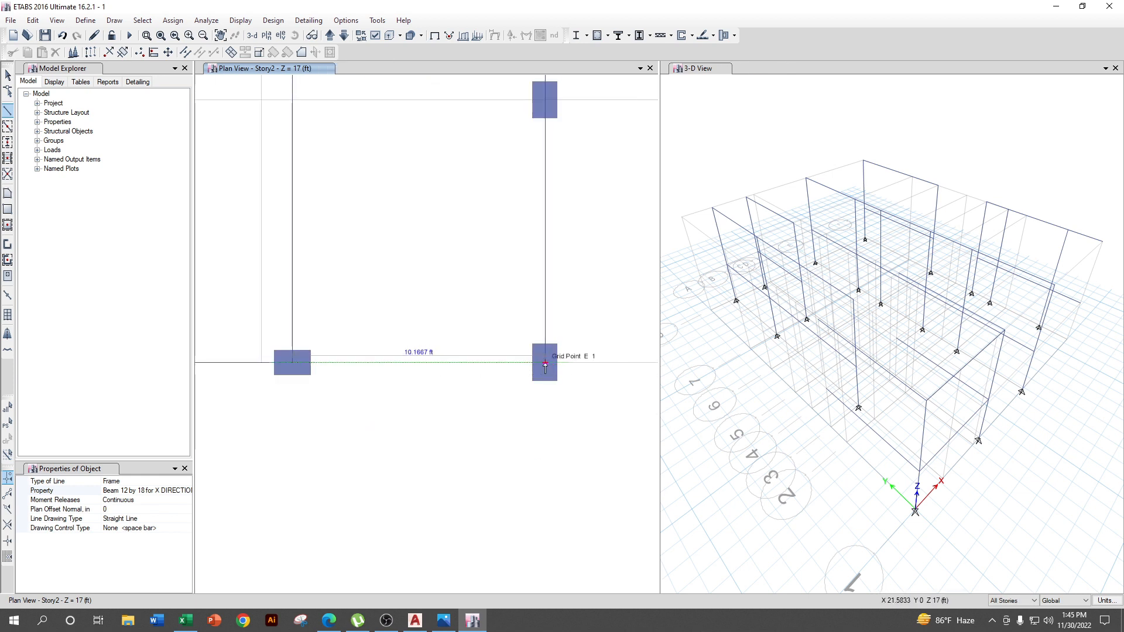
{"action": "left_click", "coordinate": [545, 365]}
{"action": "scroll", "coordinate": [545, 364], "scroll_direction": "down", "scroll_amount": 3}
{"action": "scroll", "coordinate": [498, 422], "scroll_direction": "up", "scroll_amount": 3}
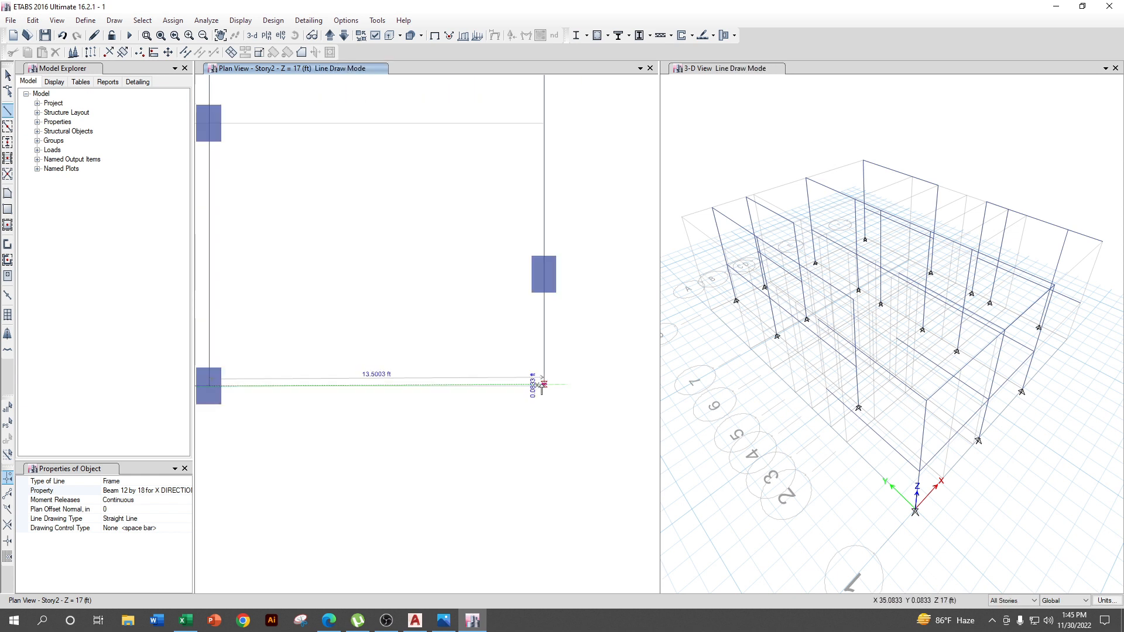
{"action": "left_click", "coordinate": [544, 387]}
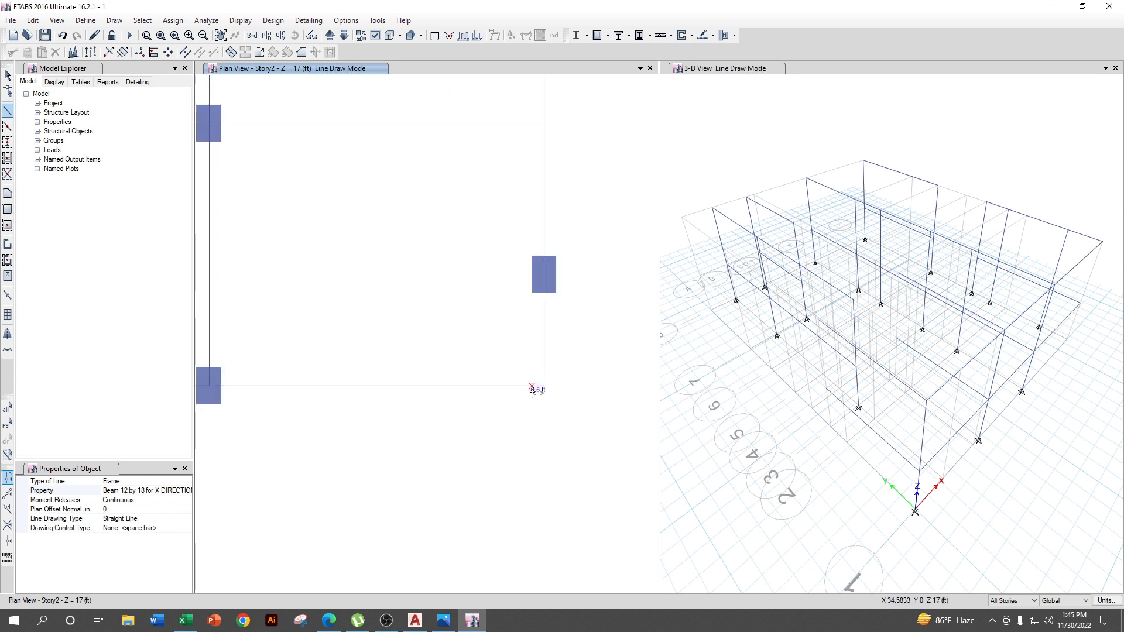
{"action": "scroll", "coordinate": [613, 430], "scroll_direction": "down", "scroll_amount": 2}
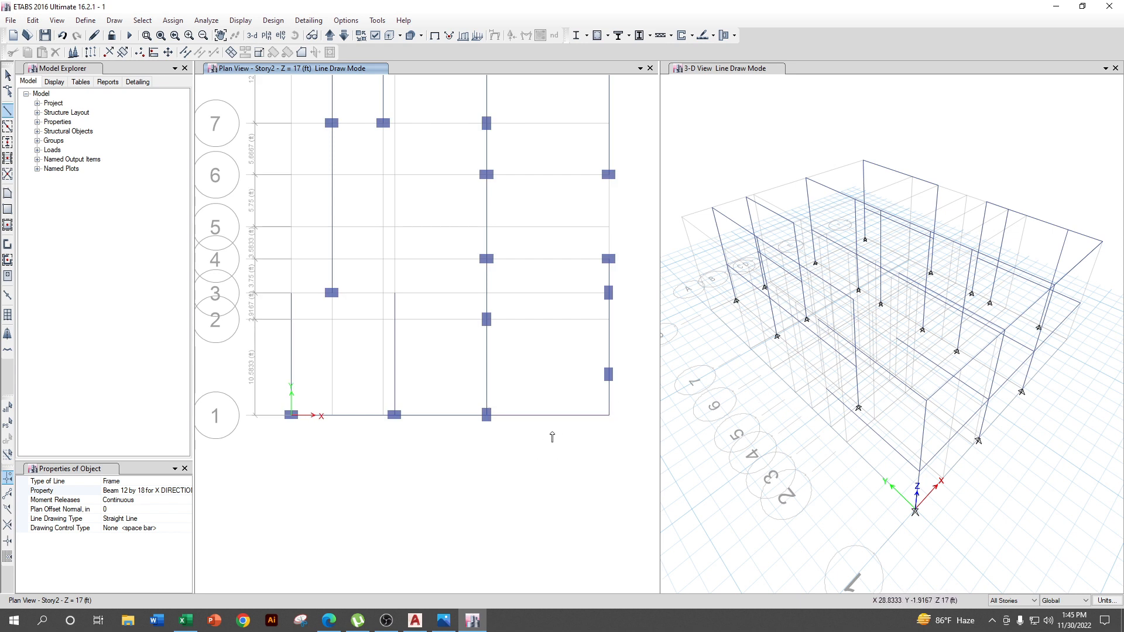
{"action": "middle_click_drag", "start_coordinate": [552, 437], "coordinate": [534, 508]}
{"action": "middle_click_drag", "start_coordinate": [390, 462], "coordinate": [407, 450]}
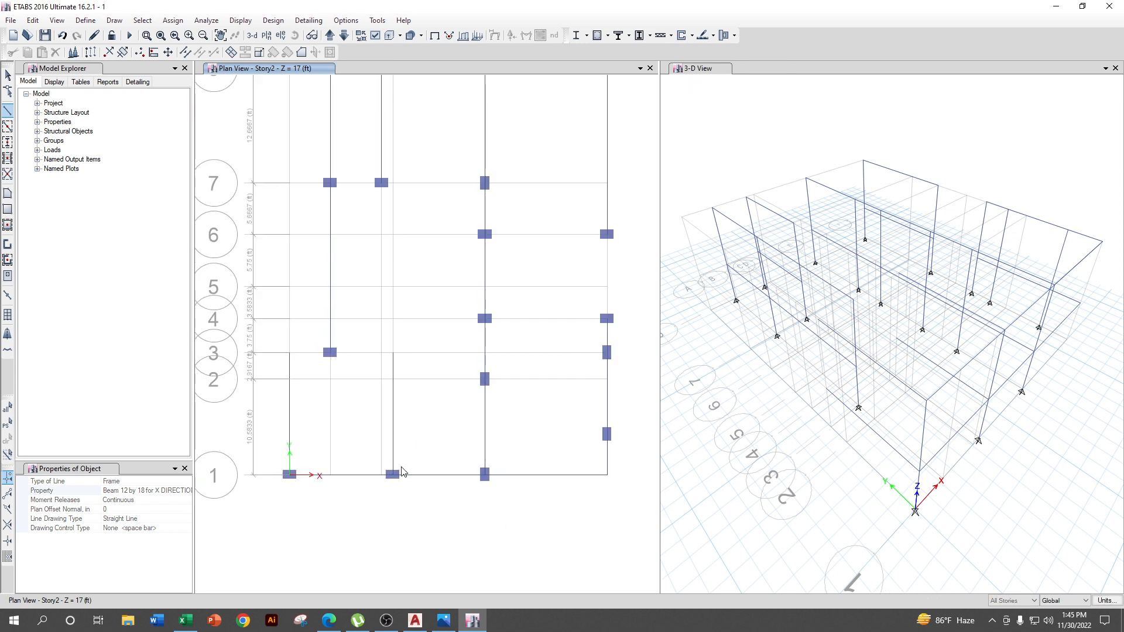
- Switch to AutoCAD, clear the selection, and select grid line 3 to examine the beams along it
{"action": "left_click", "coordinate": [419, 621]}
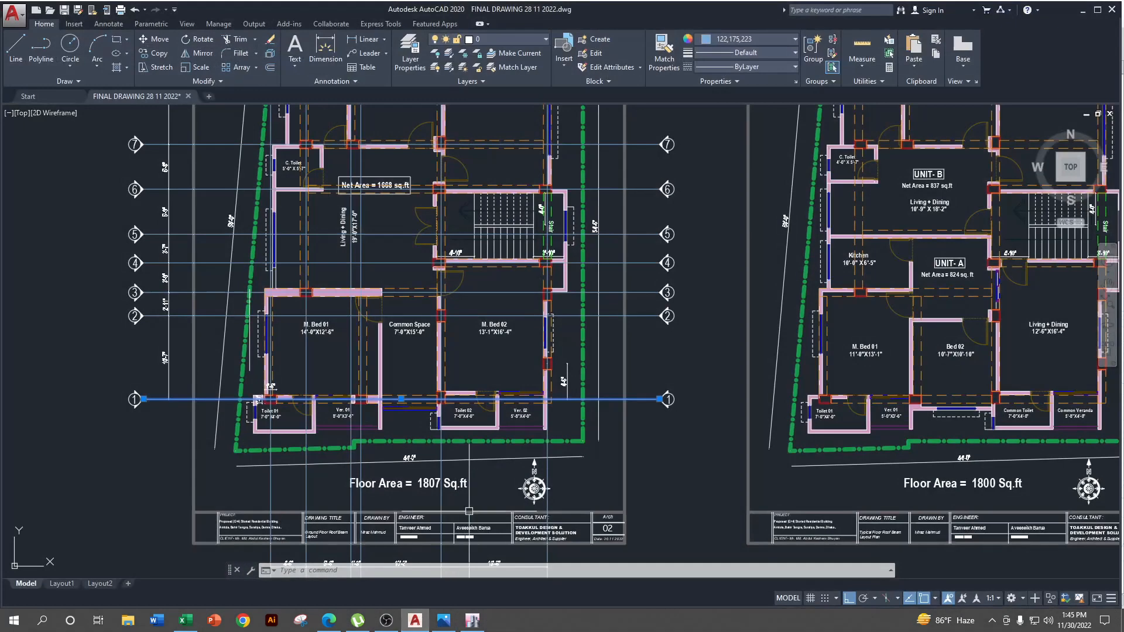
{"action": "key", "text": "Escape"}
{"action": "middle_click_drag", "start_coordinate": [390, 358], "coordinate": [392, 381]}
{"action": "scroll", "coordinate": [317, 322], "scroll_direction": "up", "scroll_amount": 2}
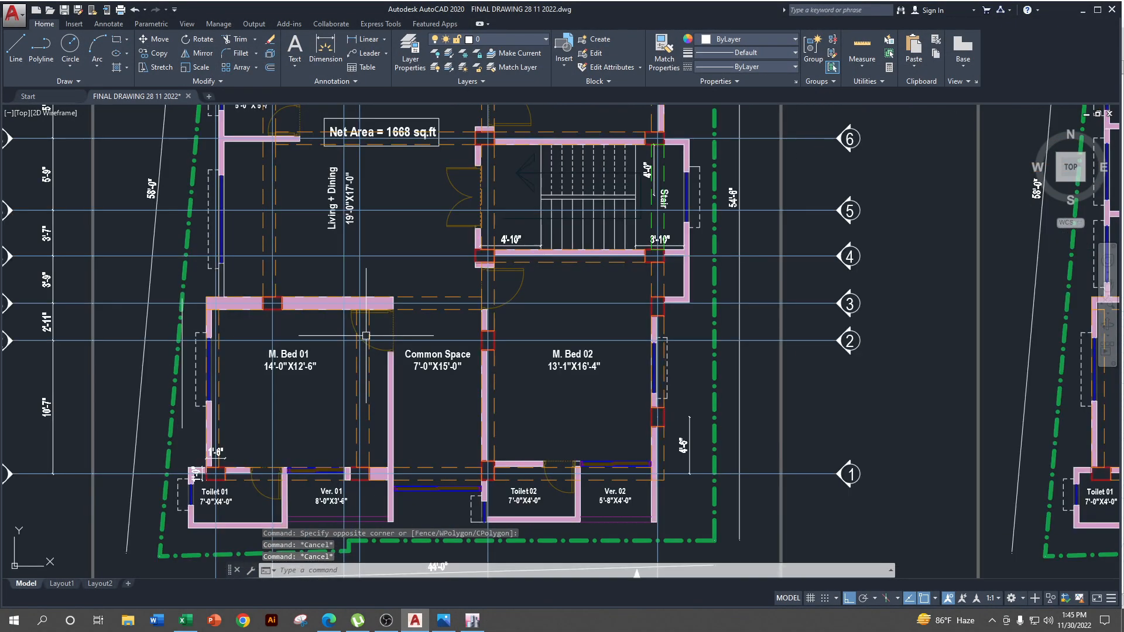
{"action": "scroll", "coordinate": [336, 329], "scroll_direction": "down", "scroll_amount": 2}
{"action": "middle_click_drag", "start_coordinate": [336, 329], "coordinate": [357, 373]}
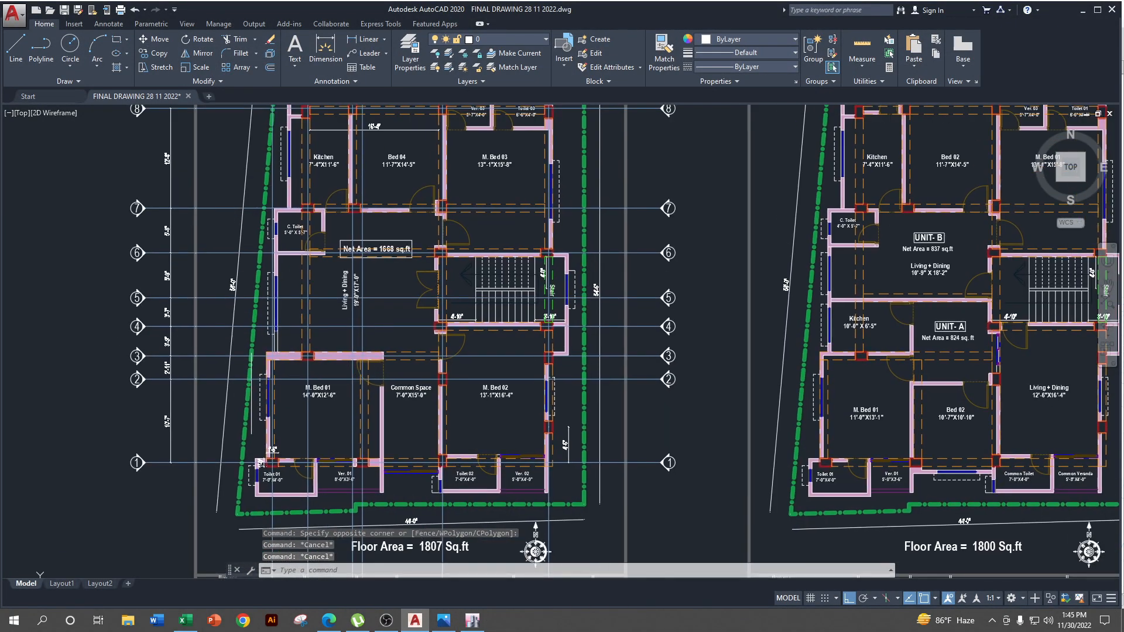
{"action": "left_click", "coordinate": [214, 357]}
{"action": "mouse_move", "coordinate": [460, 489]}
{"action": "middle_mouse_down"}
{"action": "mouse_move", "coordinate": [459, 326]}
{"action": "mouse_move", "coordinate": [464, 469]}
{"action": "middle_mouse_up"}
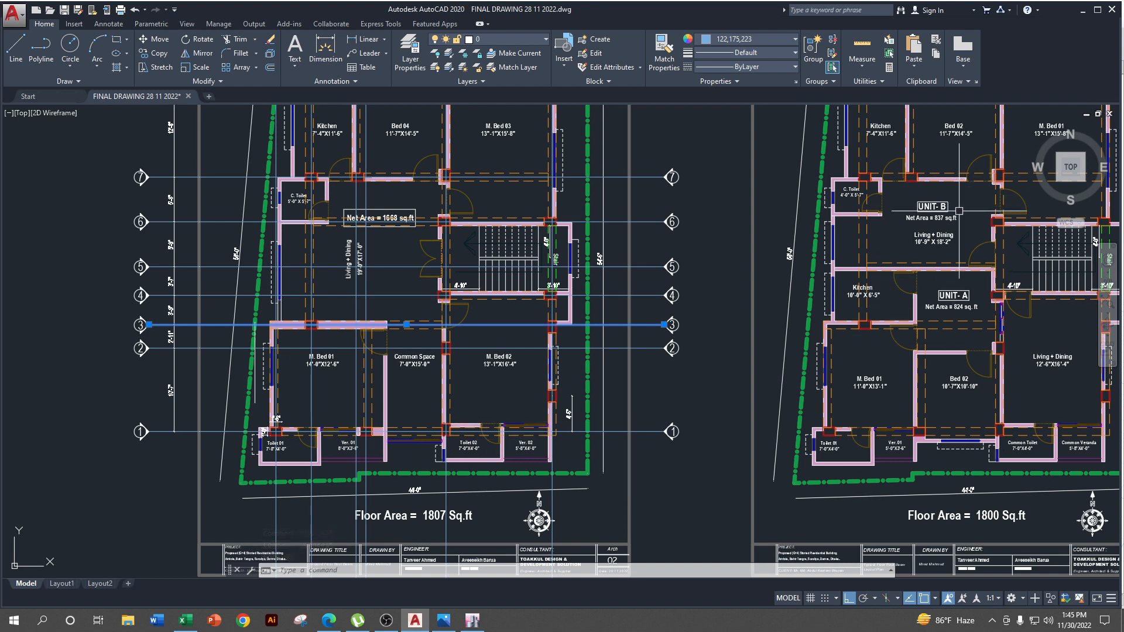
- Switch to ETABS and draw the Beam 12 by 18 for X DIRECTION along grid line 3 from A-3 through B-3 to E-3
{"action": "left_click", "coordinate": [1083, 9]}
{"action": "scroll", "coordinate": [372, 317], "scroll_direction": "up", "scroll_amount": 2}
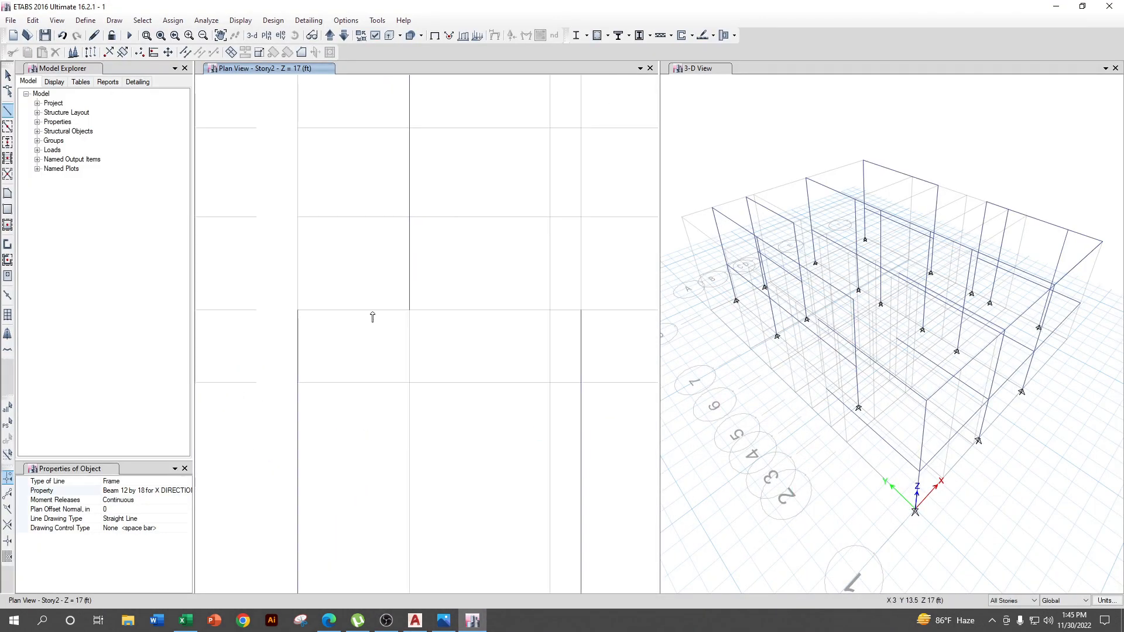
{"action": "left_click", "coordinate": [408, 311]}
{"action": "scroll", "coordinate": [409, 314], "scroll_direction": "down", "scroll_amount": 3}
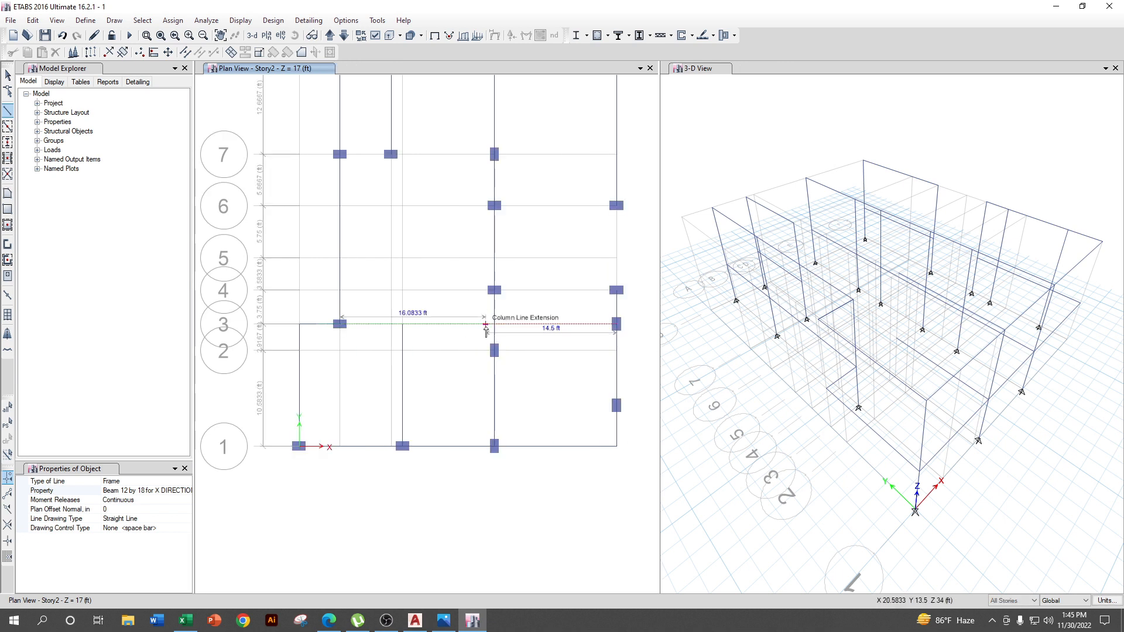
{"action": "left_click", "coordinate": [495, 325]}
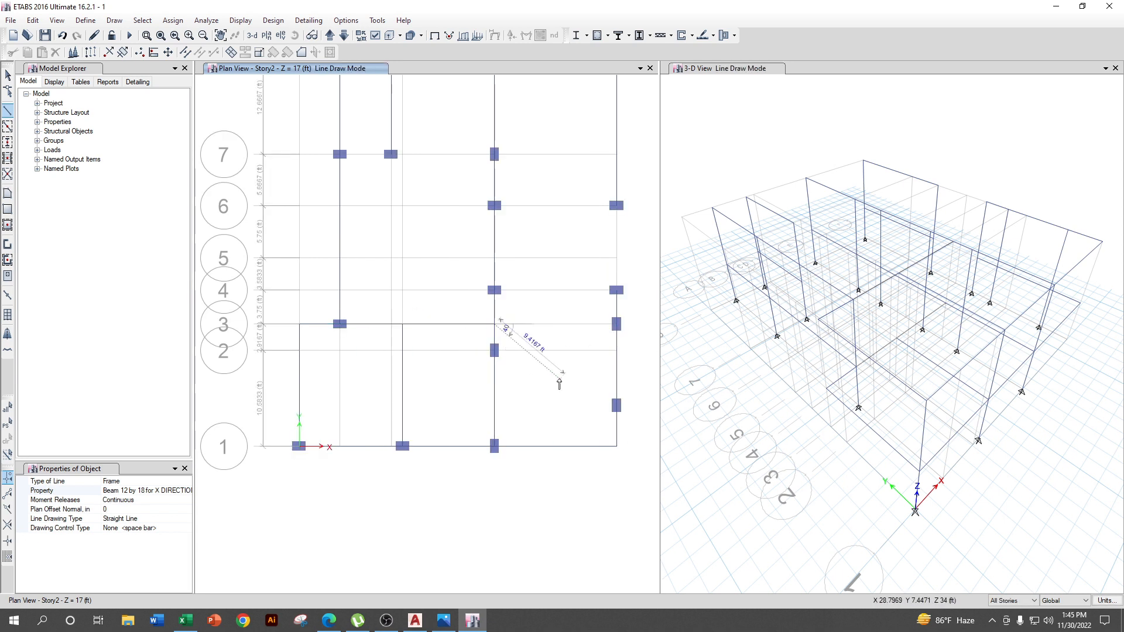
- Switch to AutoCAD, clear the grid line selection, and examine the beams along grid lines 4 and 6
{"action": "left_click", "coordinate": [415, 620]}
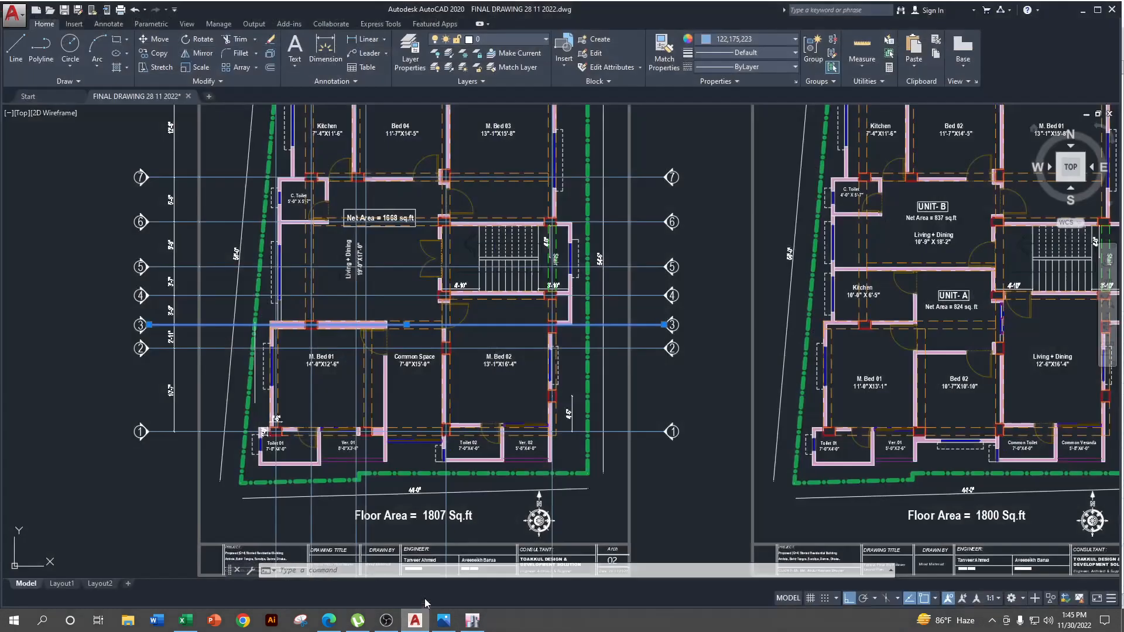
{"action": "mouse_move", "coordinate": [415, 325]}
{"action": "middle_mouse_down"}
{"action": "mouse_move", "coordinate": [407, 437]}
{"action": "mouse_move", "coordinate": [424, 440]}
{"action": "middle_mouse_up"}
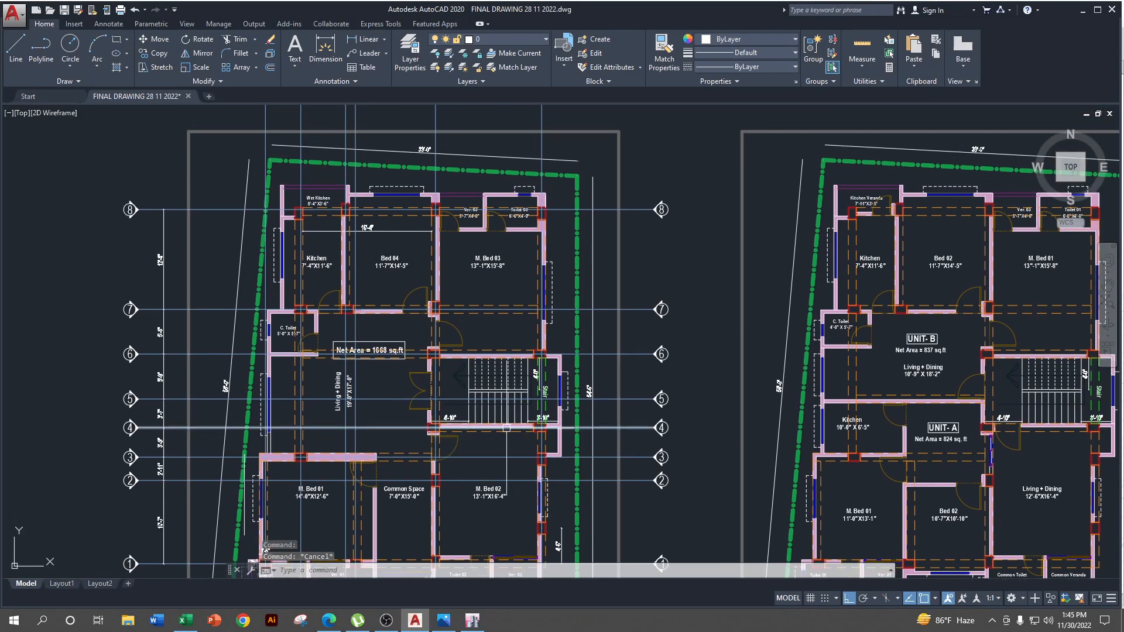
{"action": "middle_click_drag", "start_coordinate": [378, 484], "coordinate": [377, 329]}
{"action": "mouse_move", "coordinate": [437, 311]}
{"action": "middle_mouse_down"}
{"action": "mouse_move", "coordinate": [437, 387]}
{"action": "mouse_move", "coordinate": [376, 482]}
{"action": "middle_mouse_up"}
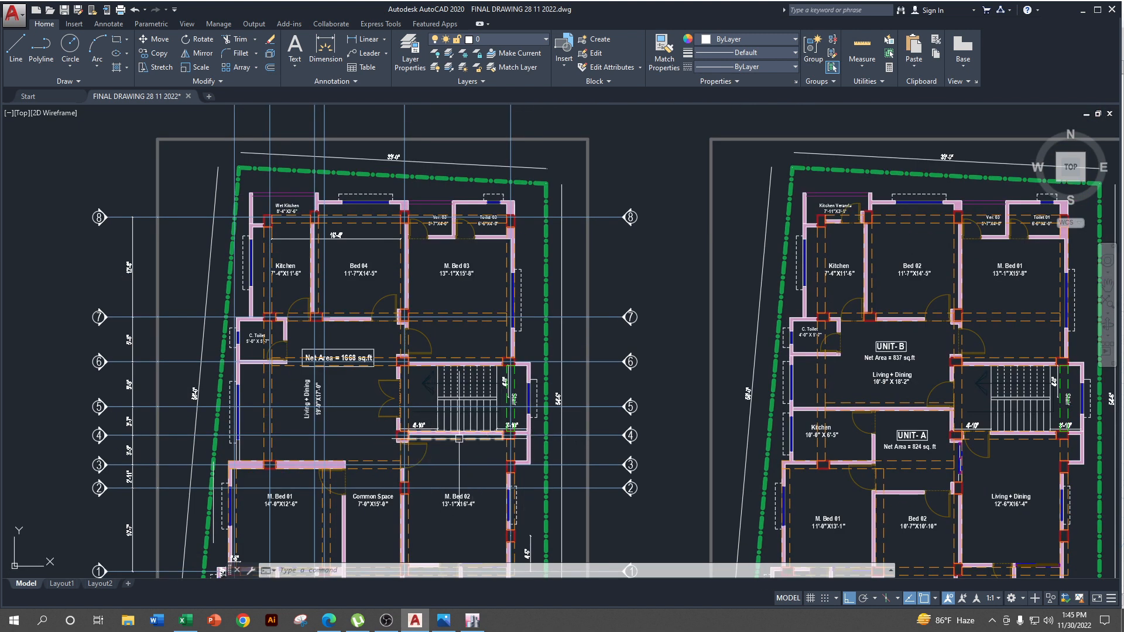
{"action": "middle_click_drag", "start_coordinate": [431, 439], "coordinate": [418, 468]}
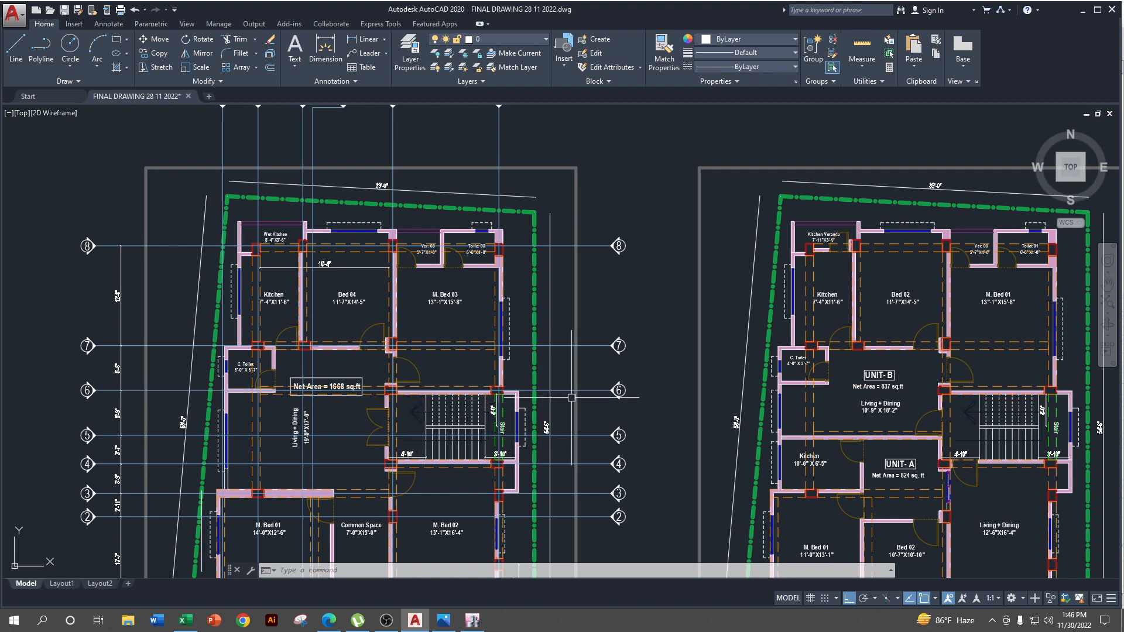
- Switch to ETABS and draw an X-direction beam on grid line 4 from E-4 to F-4
{"action": "left_click", "coordinate": [1079, 11]}
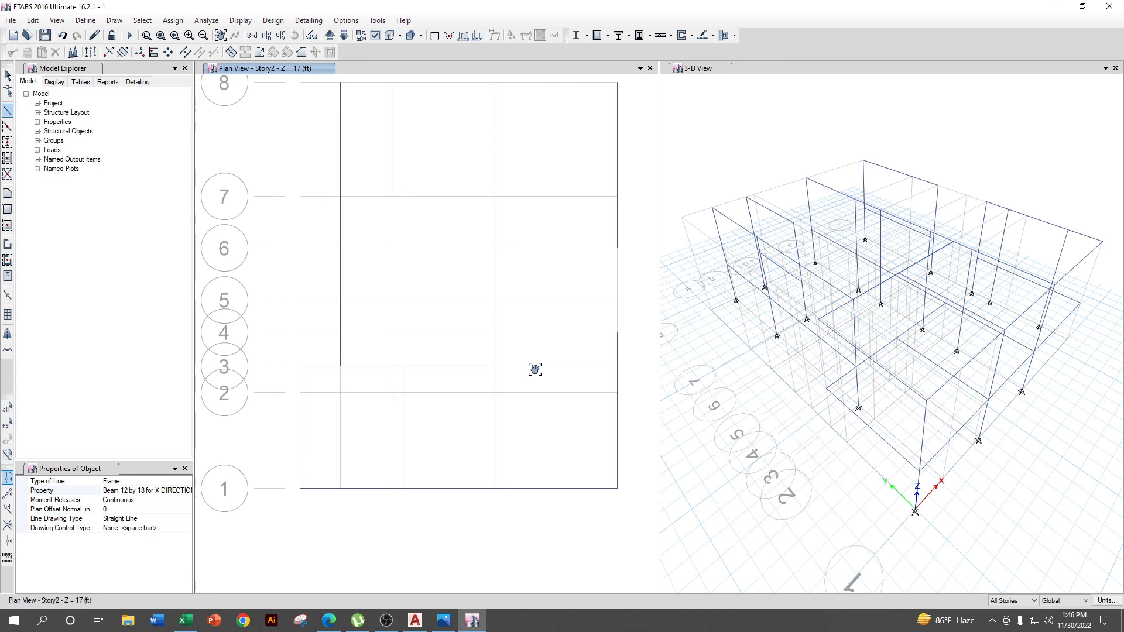
{"action": "left_click", "coordinate": [504, 330]}
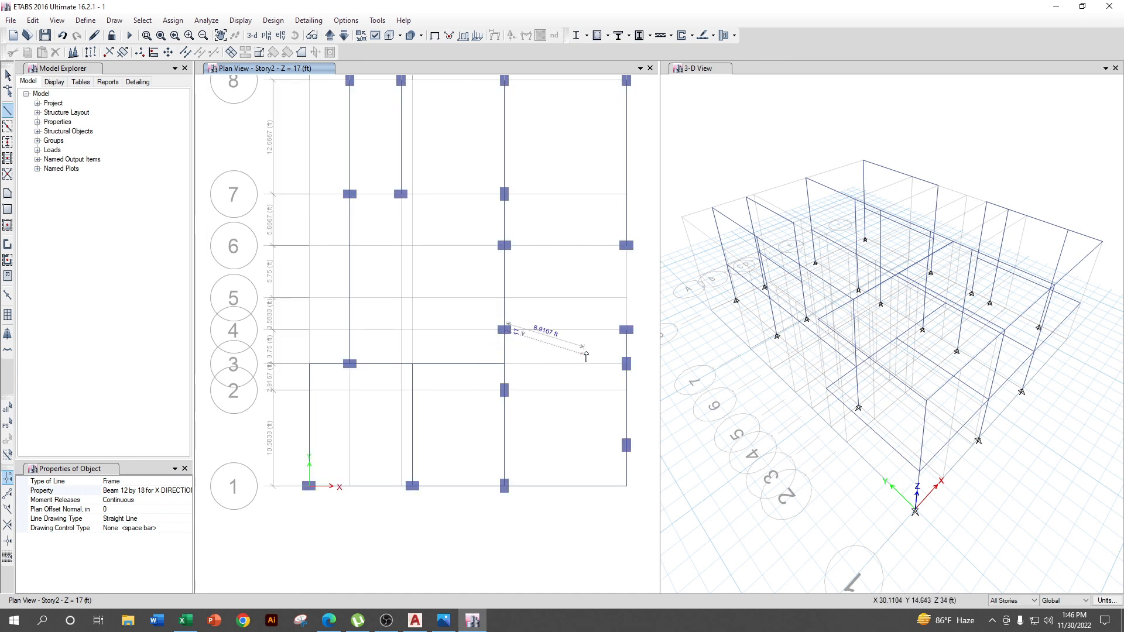
{"action": "left_click", "coordinate": [627, 333]}
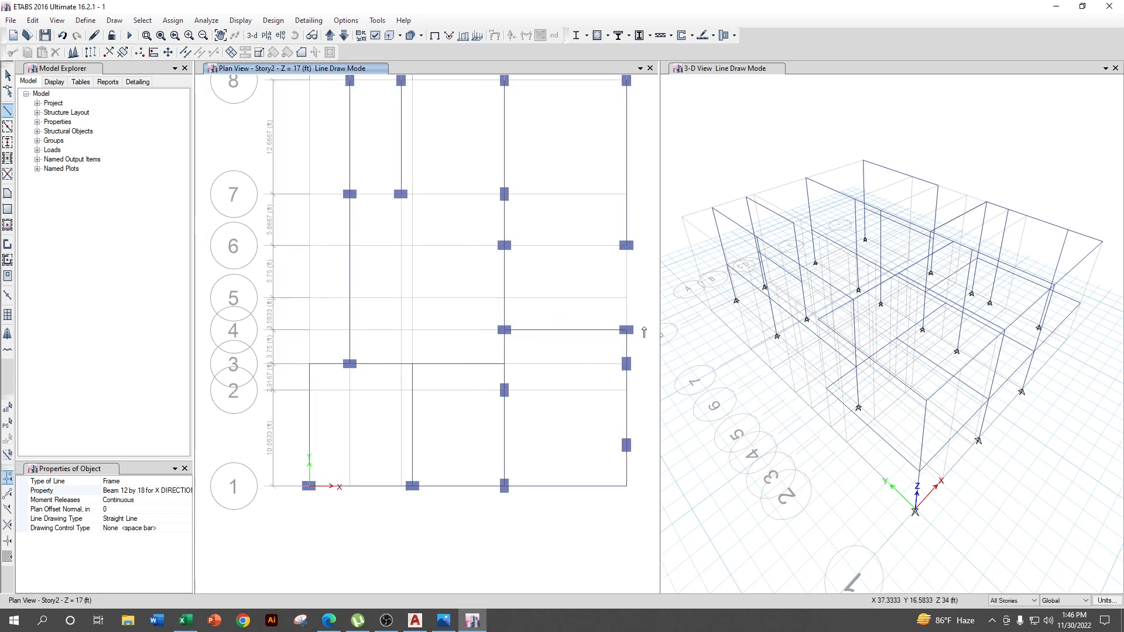
- Draw X-direction beams along grid line 6 from F-6 through E-6 to B-6, and end the run
{"action": "scroll", "coordinate": [628, 246], "scroll_direction": "up", "scroll_amount": 3}
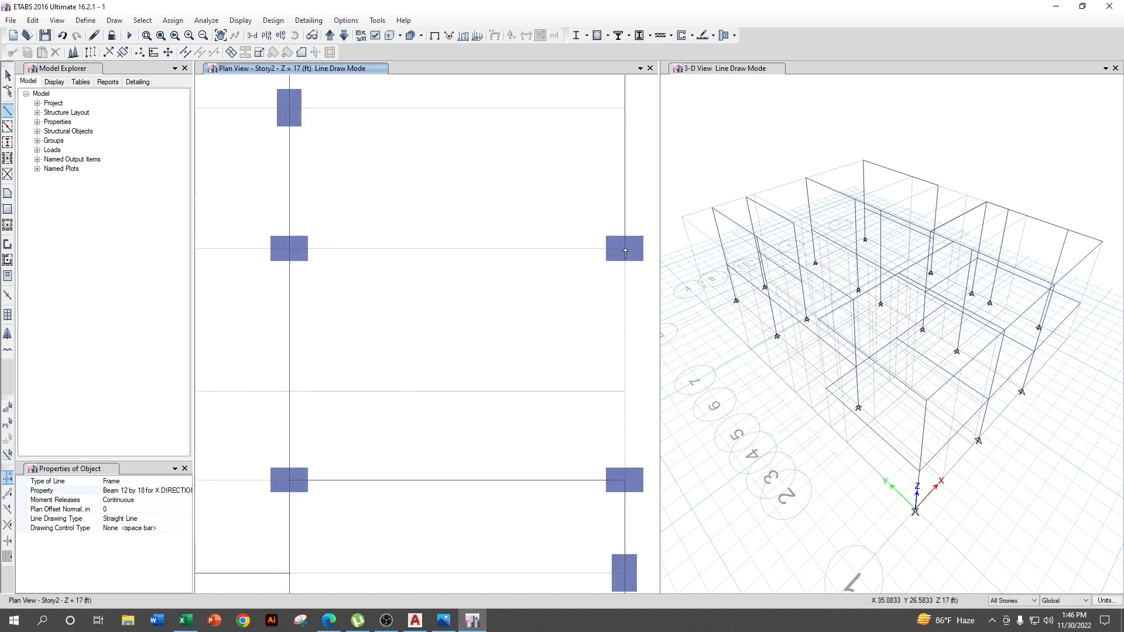
{"action": "scroll", "coordinate": [624, 287], "scroll_direction": "down", "scroll_amount": 3}
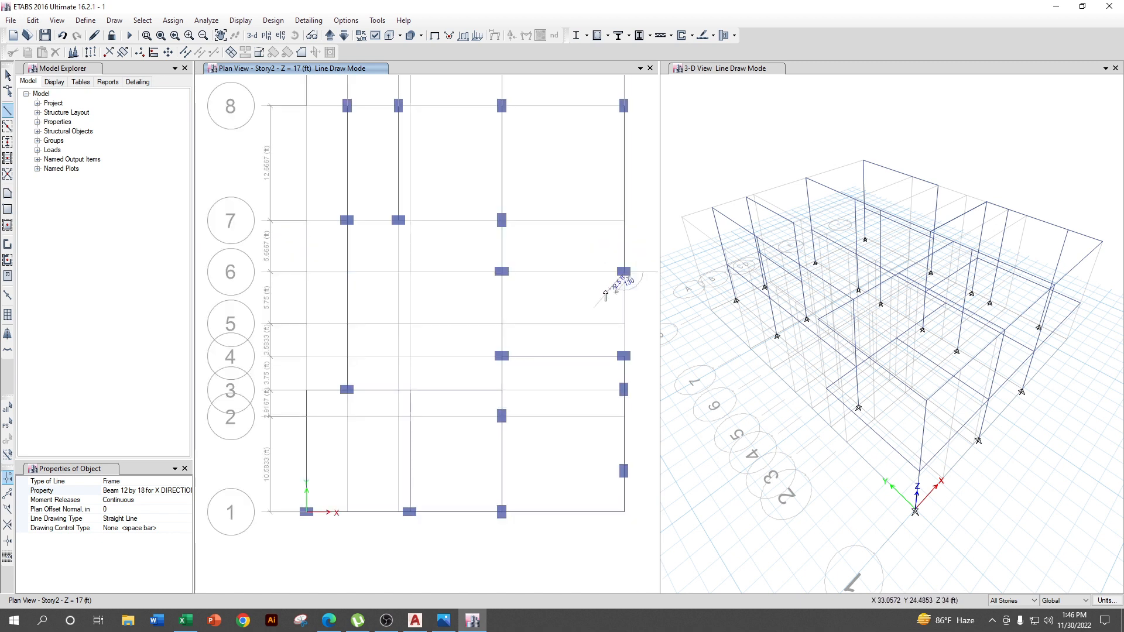
{"action": "left_click", "coordinate": [501, 272]}
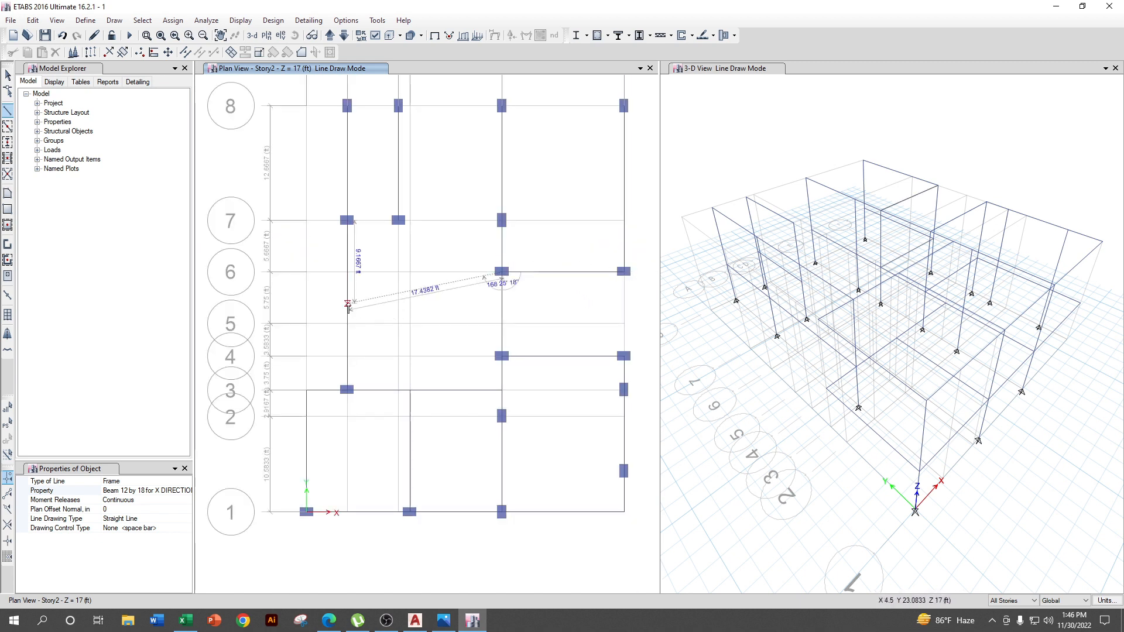
{"action": "left_click", "coordinate": [346, 273]}
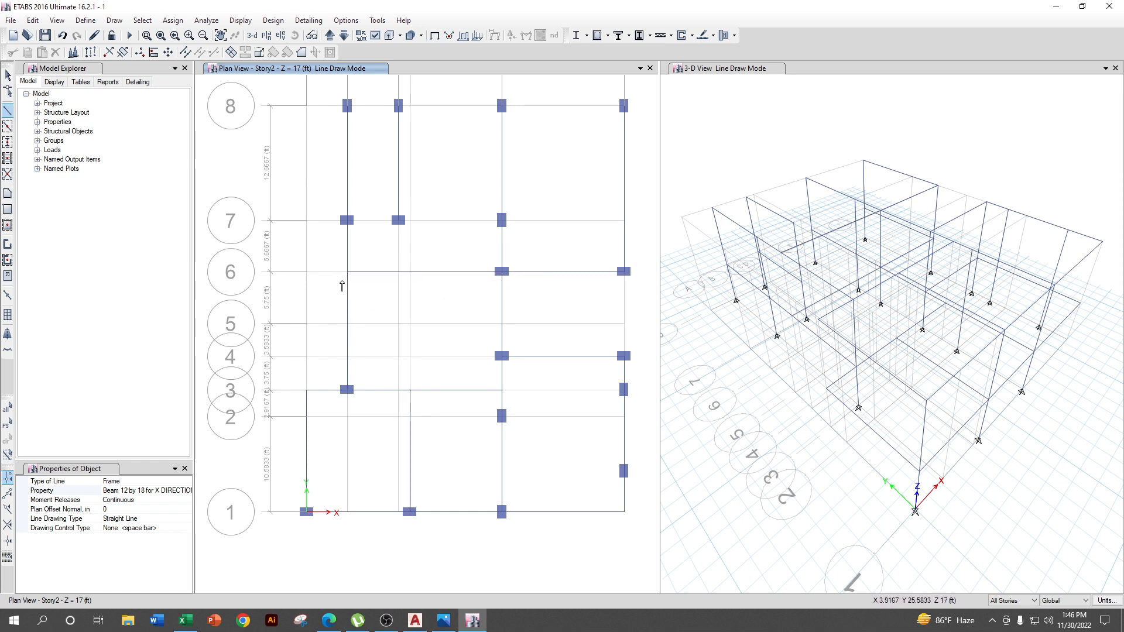
{"action": "right_click", "coordinate": [347, 280]}
{"action": "scroll", "coordinate": [423, 366], "scroll_direction": "down", "scroll_amount": 3}
{"action": "scroll", "coordinate": [434, 337], "scroll_direction": "up", "scroll_amount": 3}
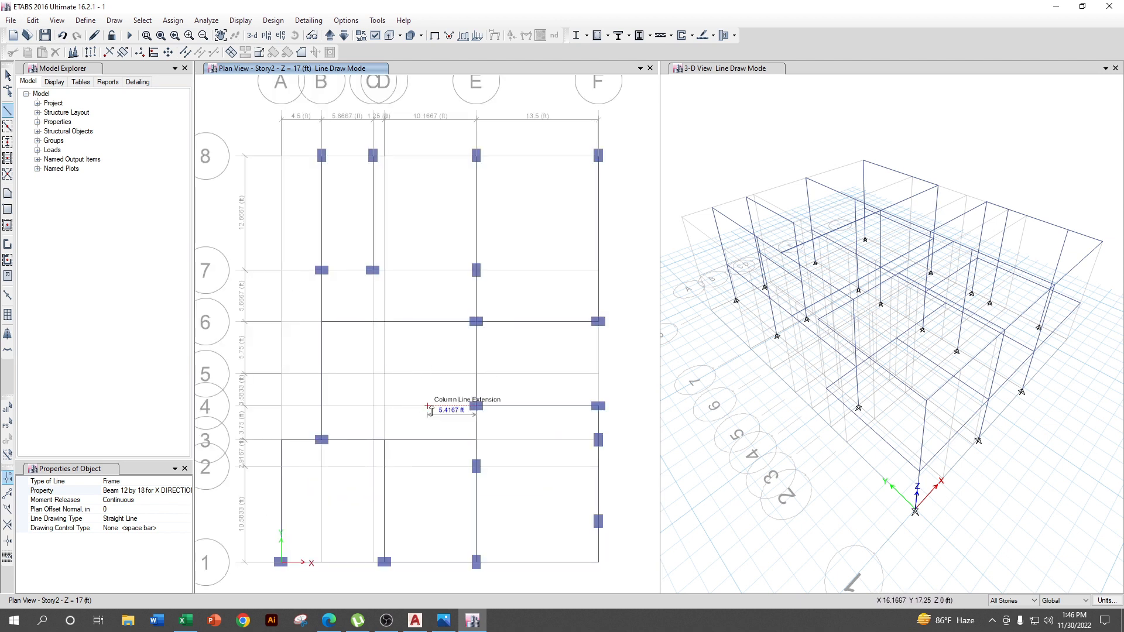
- Switch to AutoCAD and select grid line 7 on the floor plan to examine the beams along it
{"action": "left_click", "coordinate": [415, 620]}
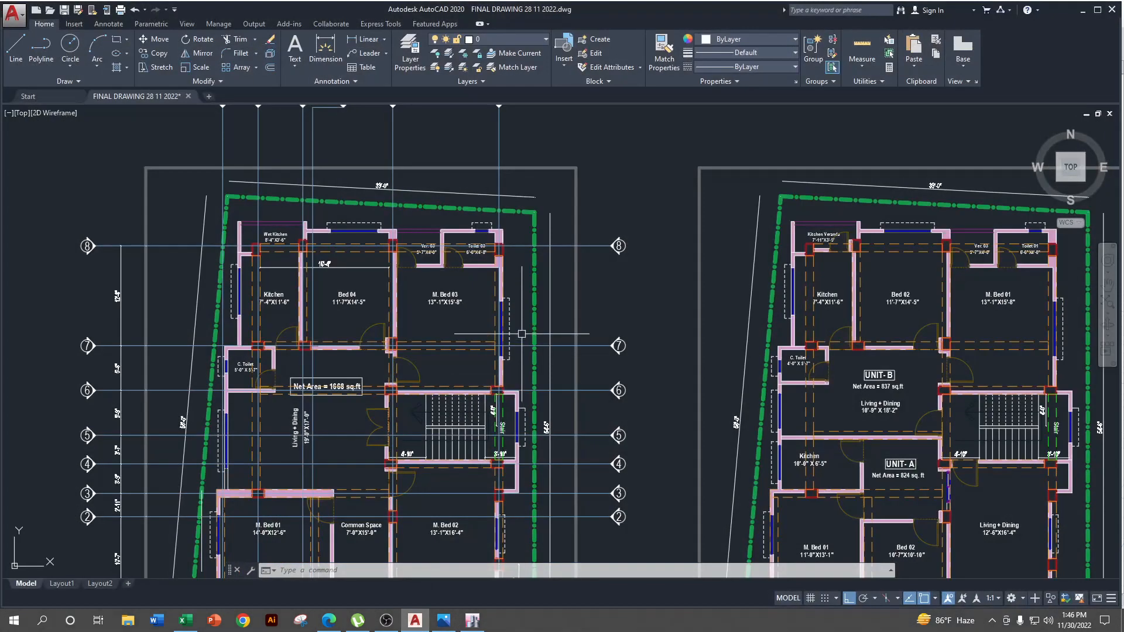
{"action": "middle_click_drag", "start_coordinate": [444, 317], "coordinate": [434, 410]}
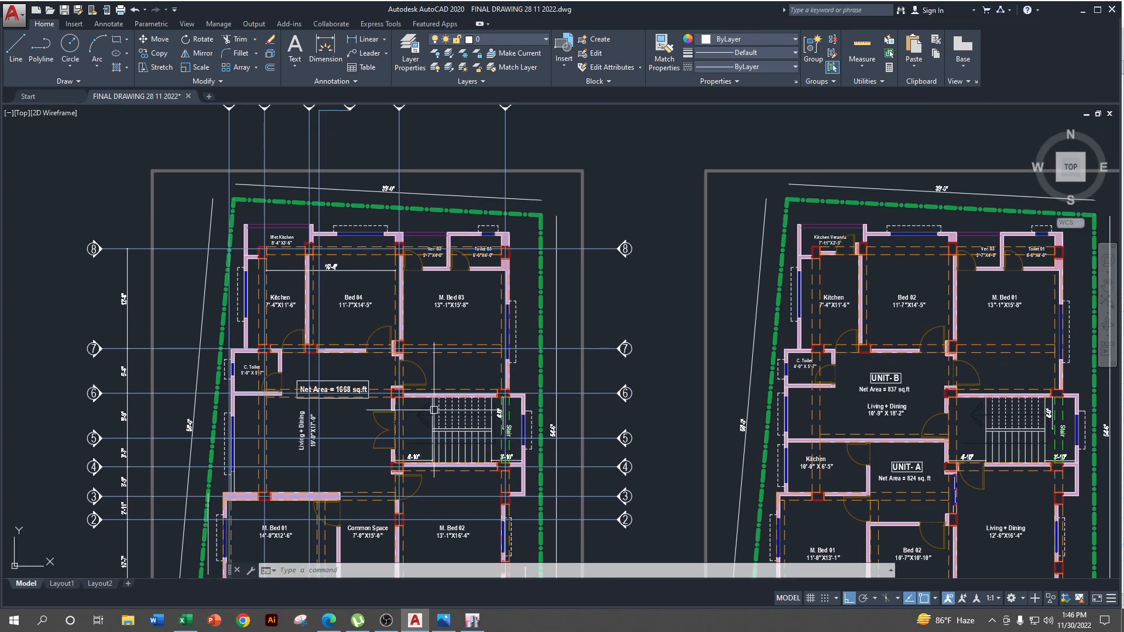
{"action": "key", "text": "Escape"}
{"action": "key", "text": "Escape"}
{"action": "left_click", "coordinate": [571, 349]}
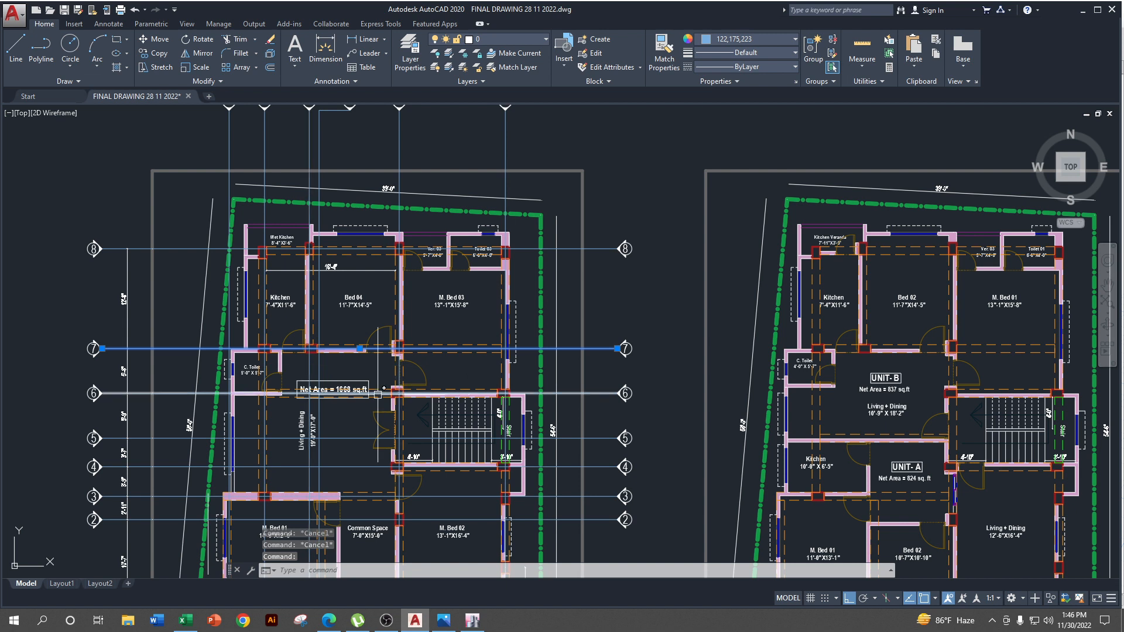
- Switch to ETABS, draw X-direction beams along grid line 7 from F-7 through E-7 and C-7 to B-7, and leave the drawing command
{"action": "left_click", "coordinate": [1084, 12]}
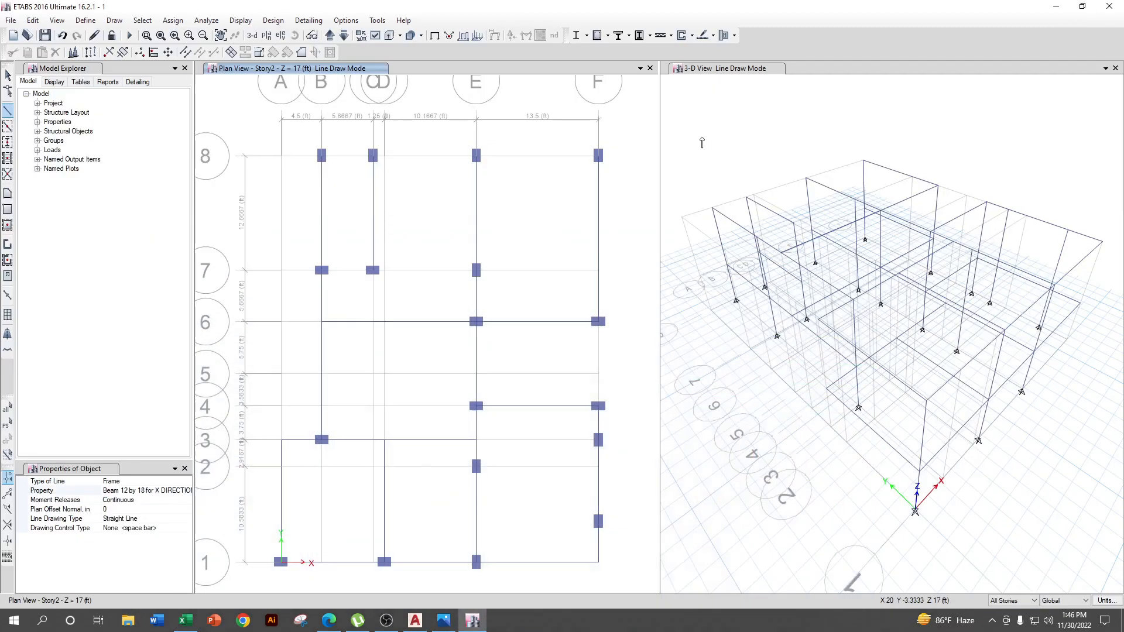
{"action": "left_click", "coordinate": [599, 270]}
{"action": "left_click", "coordinate": [476, 270]}
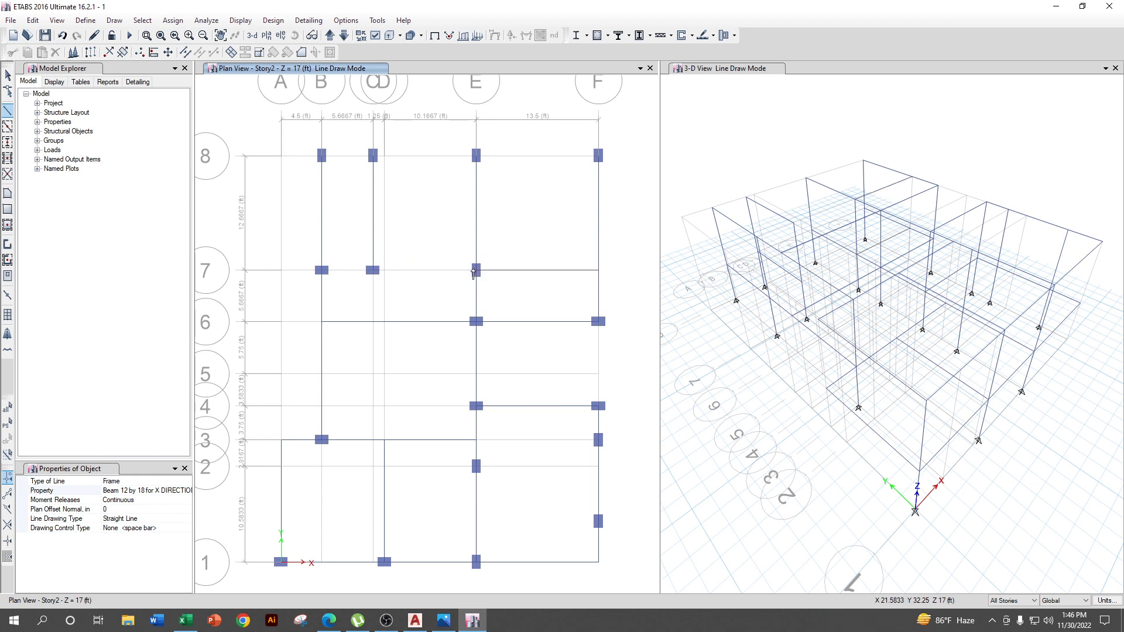
{"action": "left_click", "coordinate": [374, 271]}
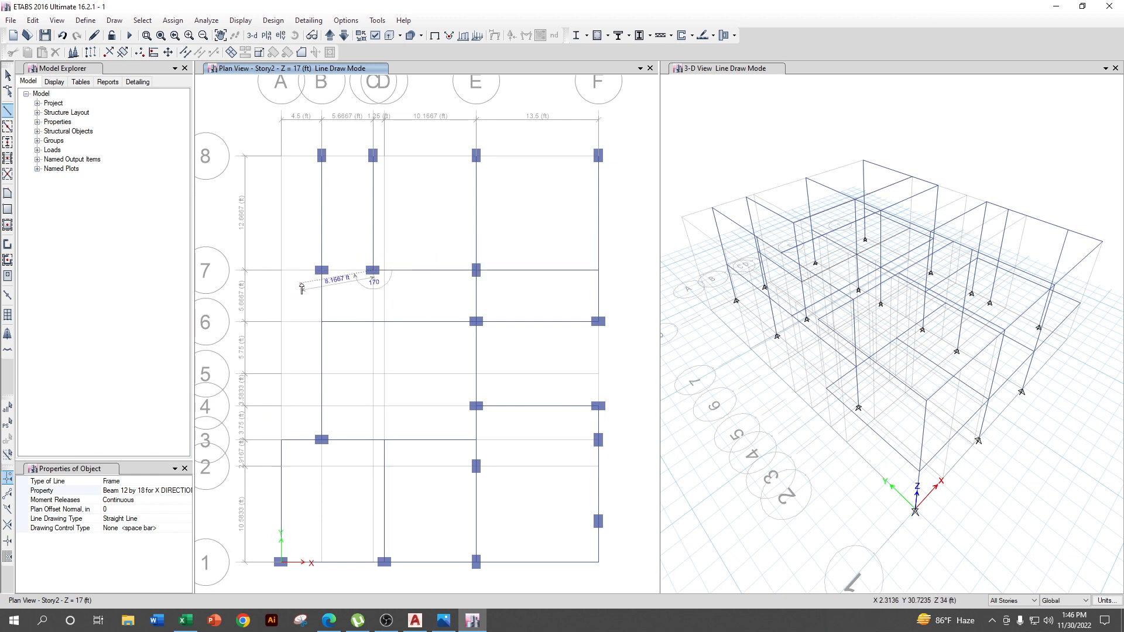
{"action": "scroll", "coordinate": [309, 280], "scroll_direction": "up", "scroll_amount": 3}
{"action": "left_click", "coordinate": [344, 253]}
{"action": "scroll", "coordinate": [442, 314], "scroll_direction": "down", "scroll_amount": 3}
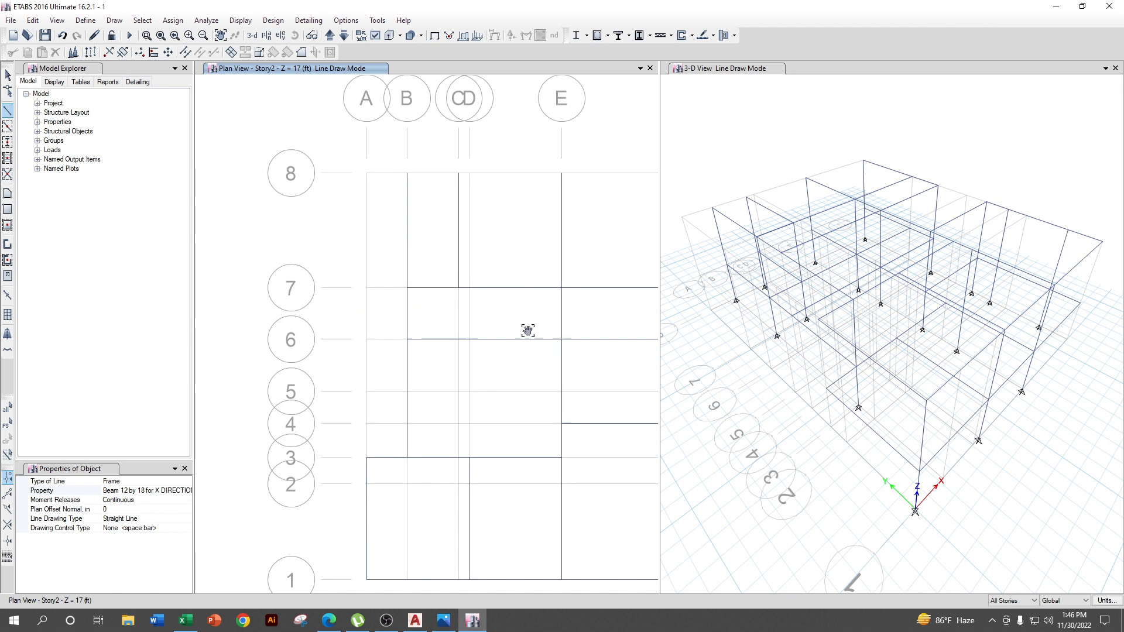
{"action": "scroll", "coordinate": [592, 363], "scroll_direction": "down", "scroll_amount": 6}
{"action": "scroll", "coordinate": [489, 337], "scroll_direction": "up", "scroll_amount": 4}
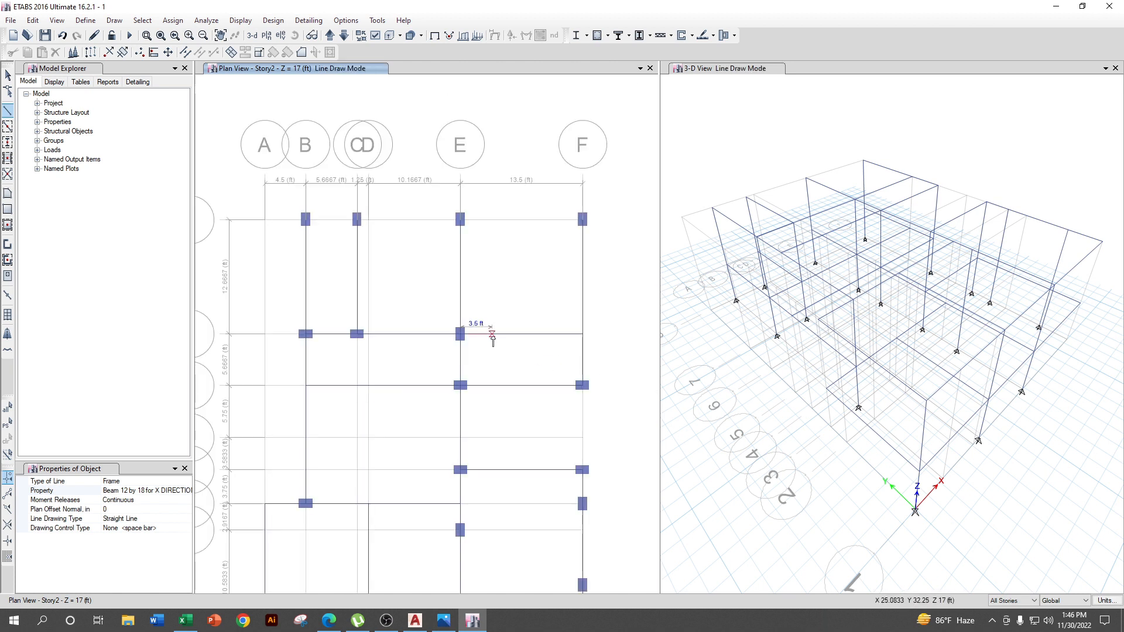
{"action": "key", "text": "Escape"}
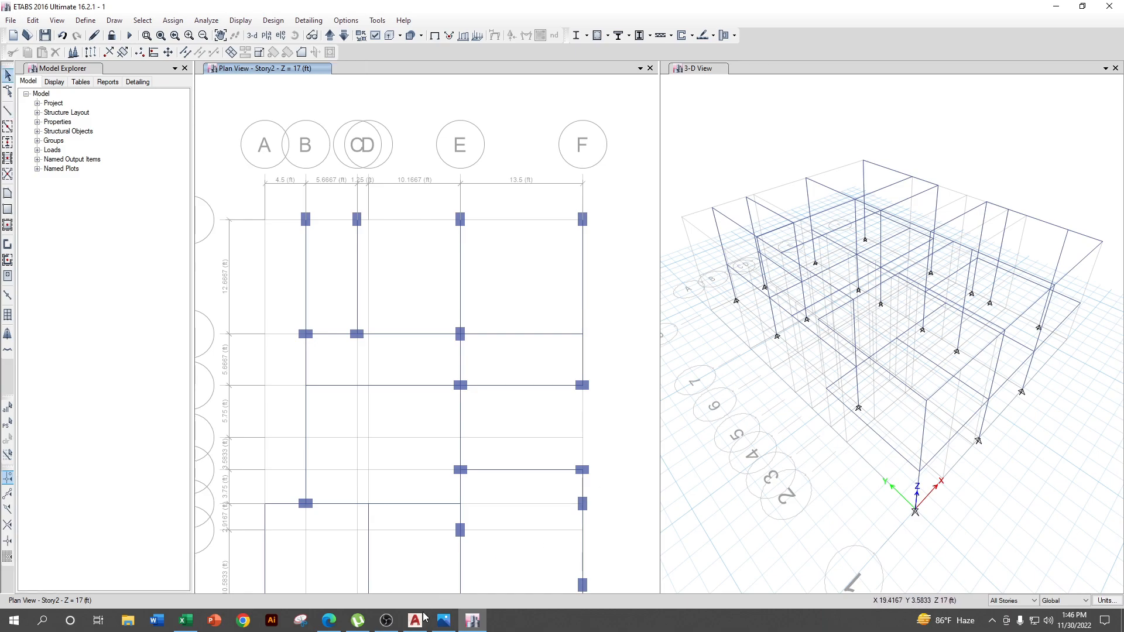
- Switch to AutoCAD, clear the selection of grid line 7, and examine the beams along grid line 8
{"action": "left_click", "coordinate": [425, 618]}
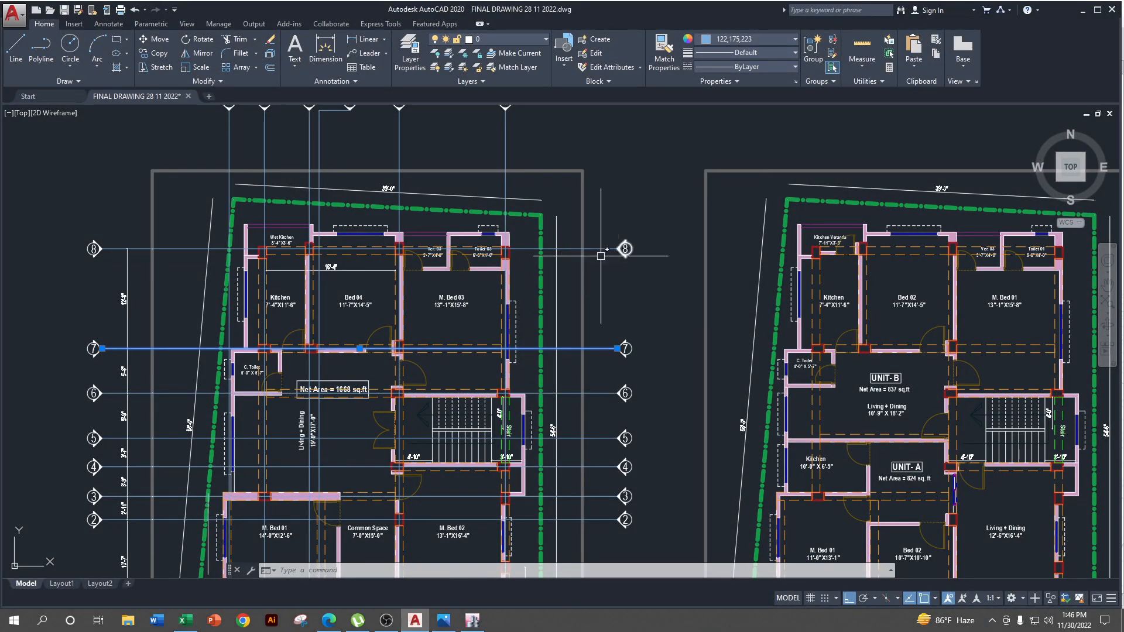
{"action": "key", "text": "Escape"}
{"action": "middle_click_drag", "start_coordinate": [576, 293], "coordinate": [584, 238]}
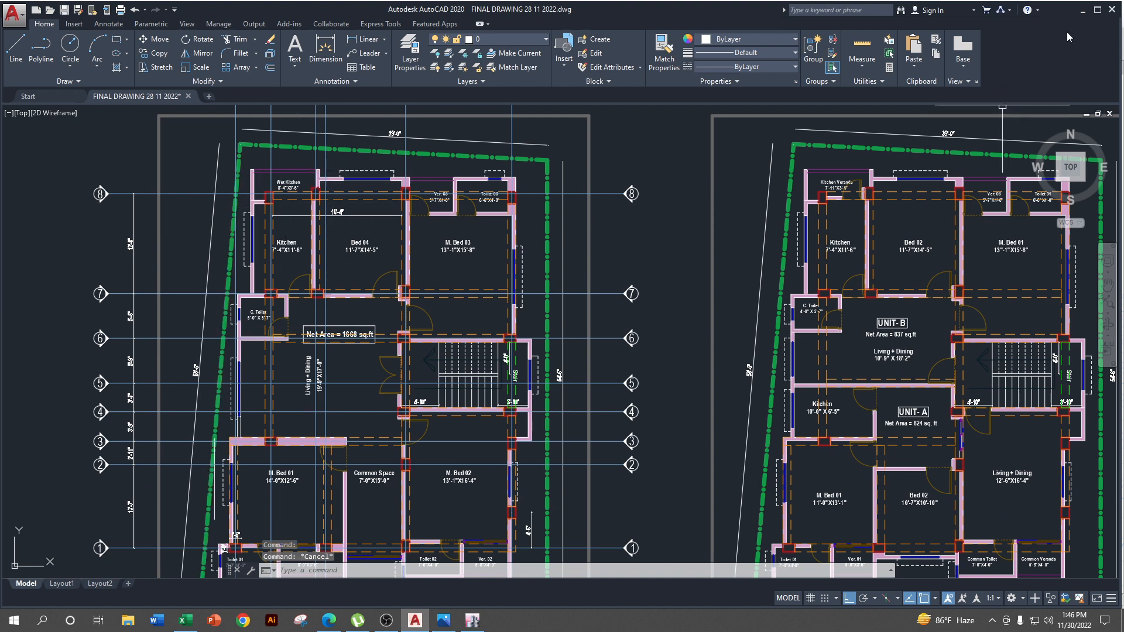
- Switch to ETABS, draw X-direction beams along grid line 8 from F-8 through E-8 and C-8 to B-8, and leave the drawing command
{"action": "left_click", "coordinate": [1082, 10]}
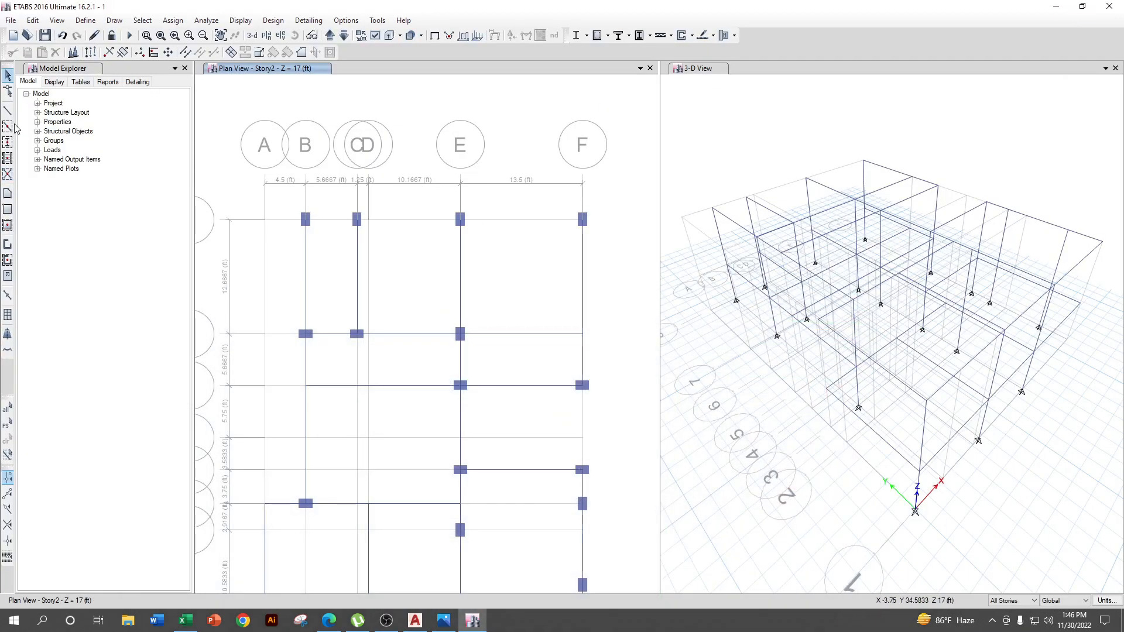
{"action": "left_click", "coordinate": [8, 111]}
{"action": "scroll", "coordinate": [582, 221], "scroll_direction": "up", "scroll_amount": 3}
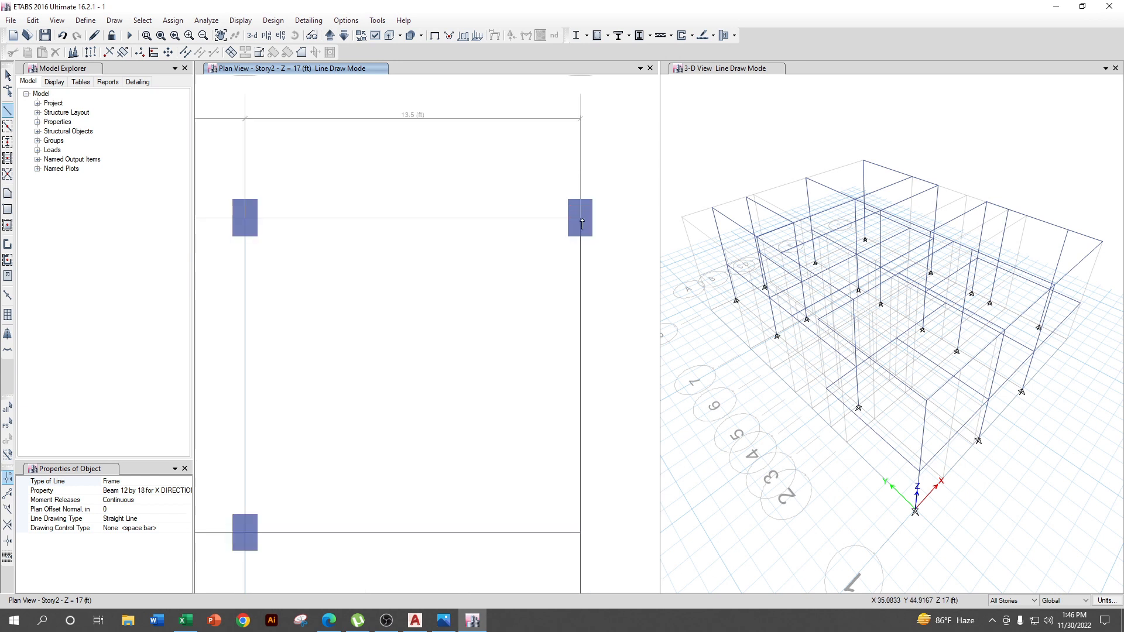
{"action": "left_click", "coordinate": [580, 219]}
{"action": "scroll", "coordinate": [581, 219], "scroll_direction": "down", "scroll_amount": 3}
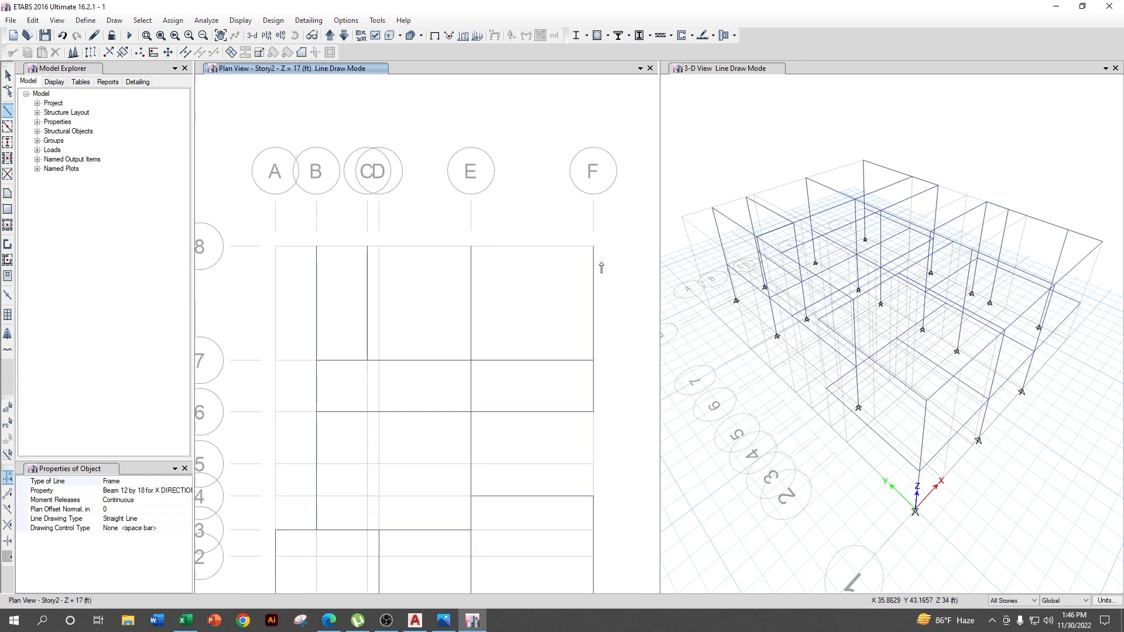
{"action": "left_click", "coordinate": [471, 246]}
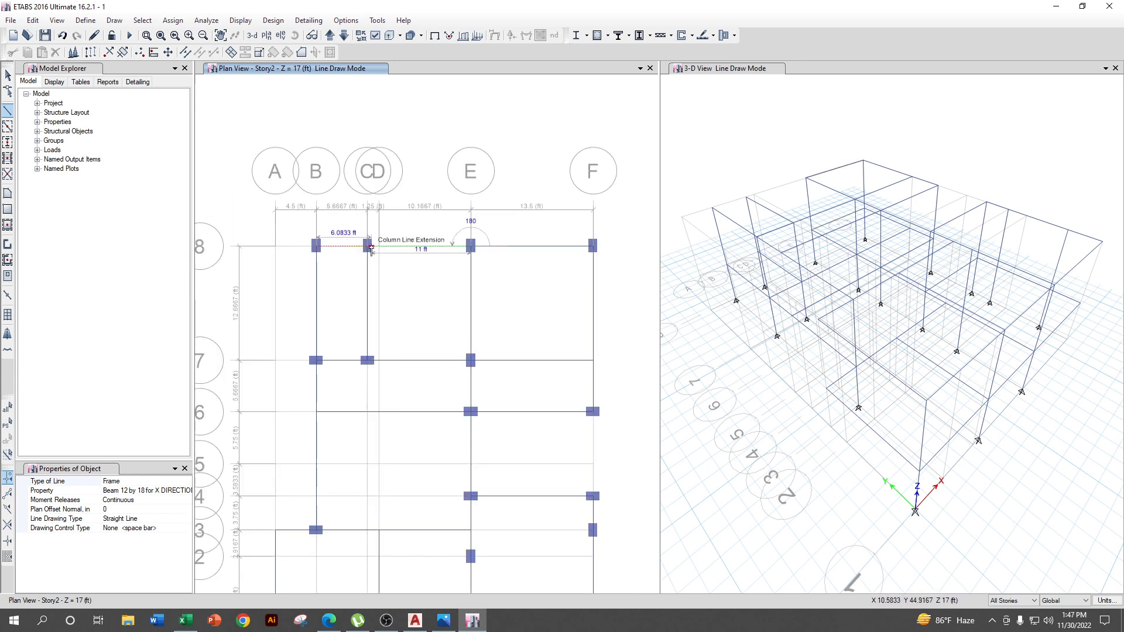
{"action": "left_click", "coordinate": [368, 247]}
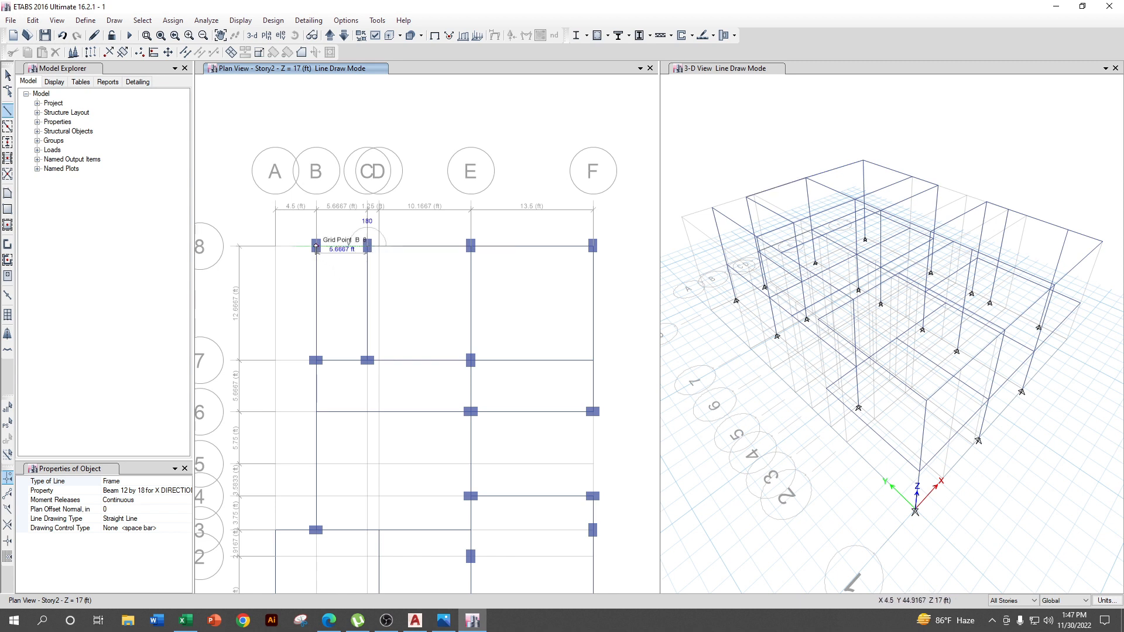
{"action": "left_click", "coordinate": [316, 246]}
{"action": "scroll", "coordinate": [334, 247], "scroll_direction": "up", "scroll_amount": 3}
{"action": "scroll", "coordinate": [336, 266], "scroll_direction": "down", "scroll_amount": 3}
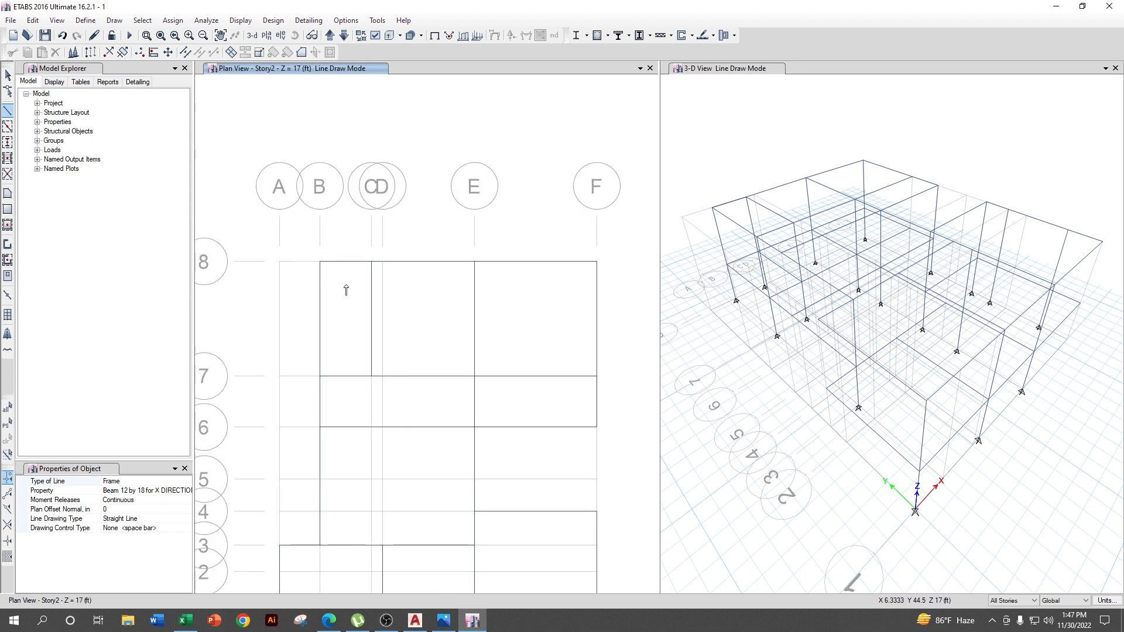
{"action": "left_click", "coordinate": [7, 75]}
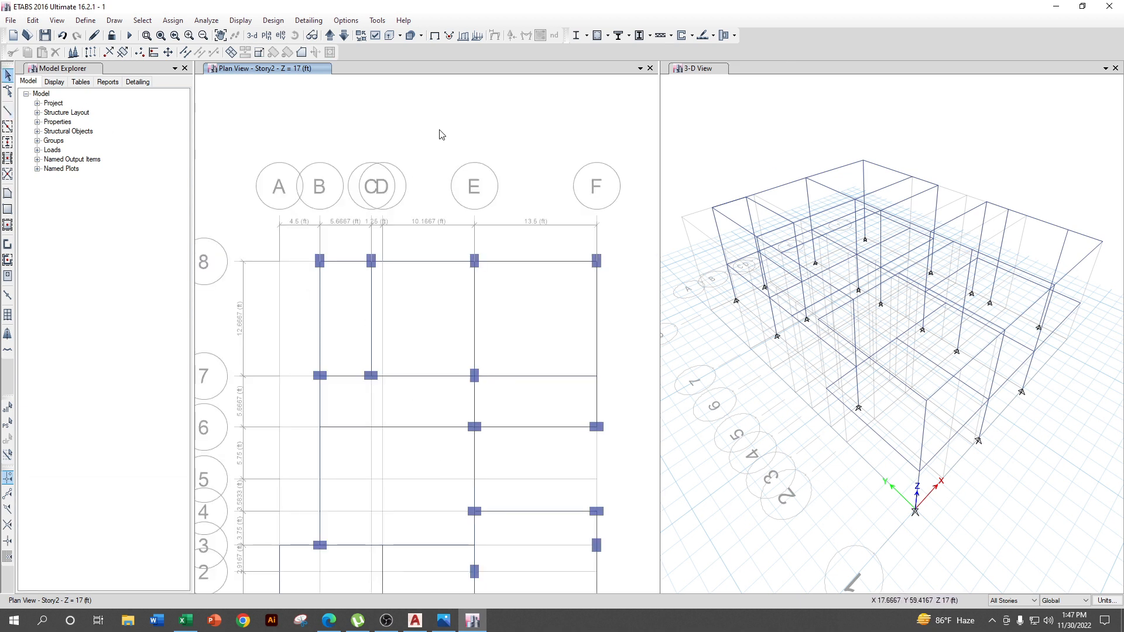
{"action": "middle_click_drag", "start_coordinate": [444, 360], "coordinate": [448, 257]}
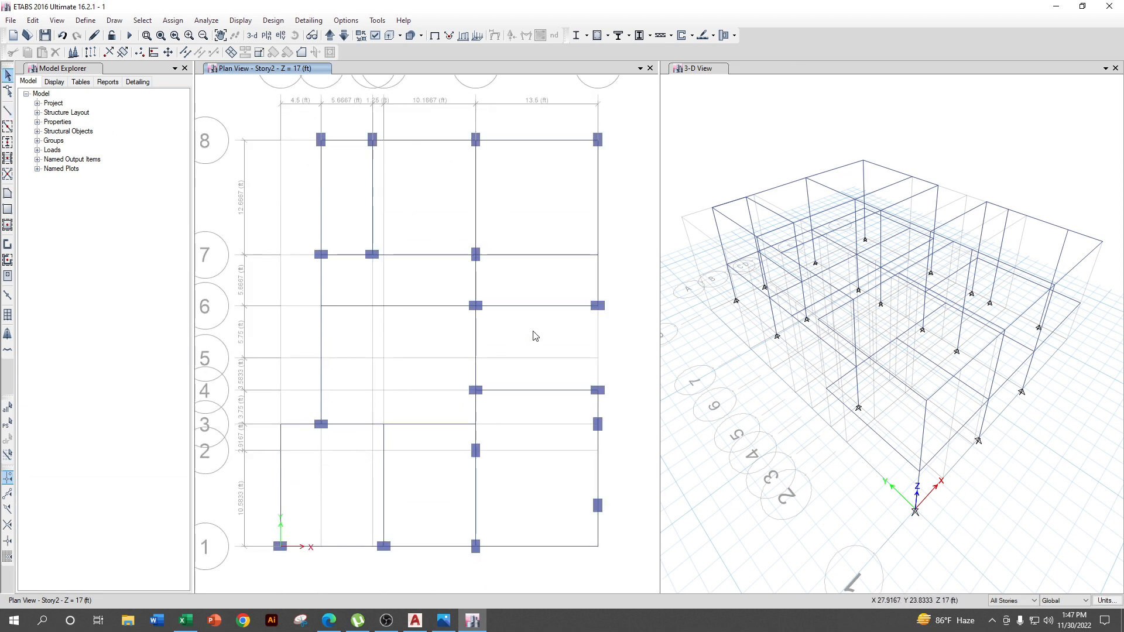
{"action": "scroll", "coordinate": [576, 303], "scroll_direction": "down", "scroll_amount": 4}
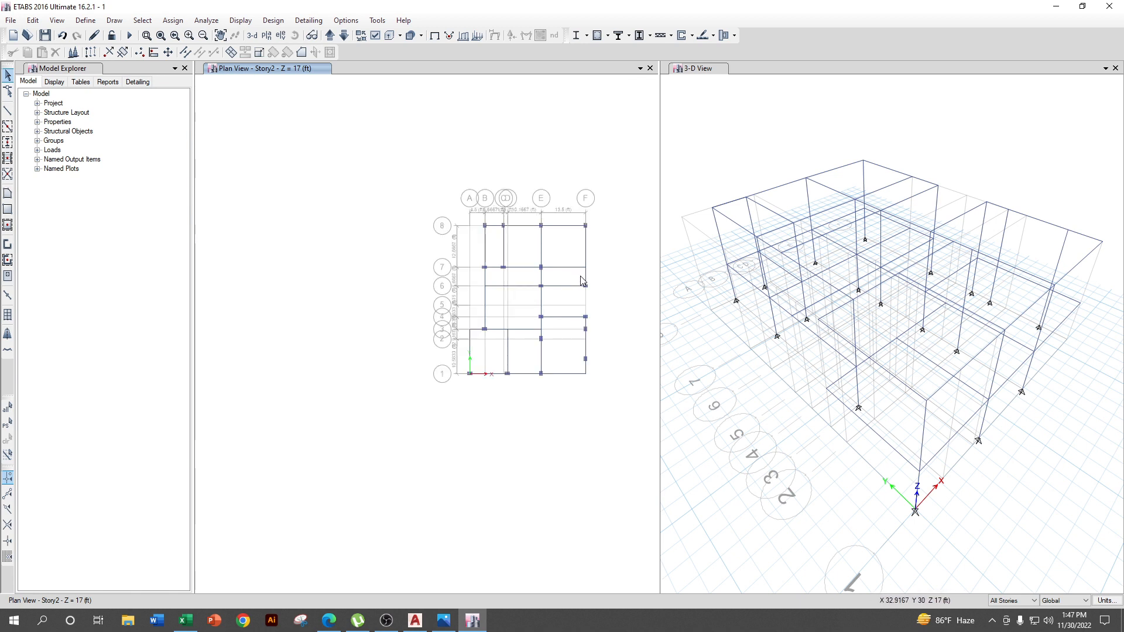
- Switch to AutoCAD and examine the beam layout across the gridded floor plan and the neighbouring two-unit floor plan
{"action": "left_click", "coordinate": [415, 621]}
{"action": "scroll", "coordinate": [515, 328], "scroll_direction": "down", "scroll_amount": 2}
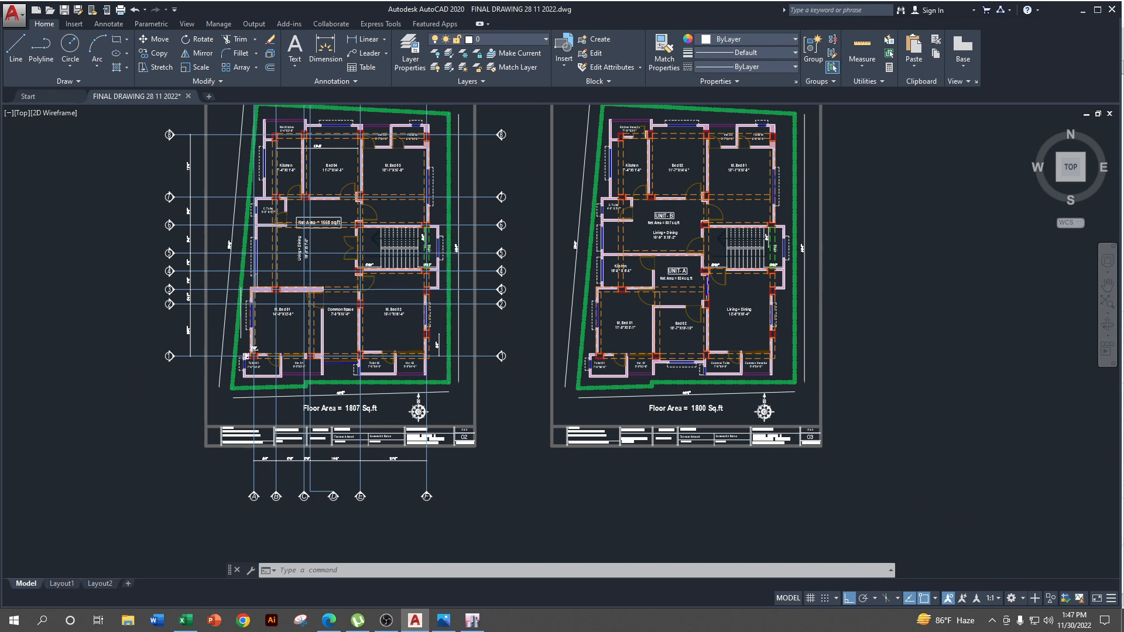
{"action": "scroll", "coordinate": [476, 315], "scroll_direction": "up", "scroll_amount": 2}
{"action": "scroll", "coordinate": [647, 464], "scroll_direction": "down", "scroll_amount": 2}
{"action": "scroll", "coordinate": [655, 466], "scroll_direction": "up", "scroll_amount": 2}
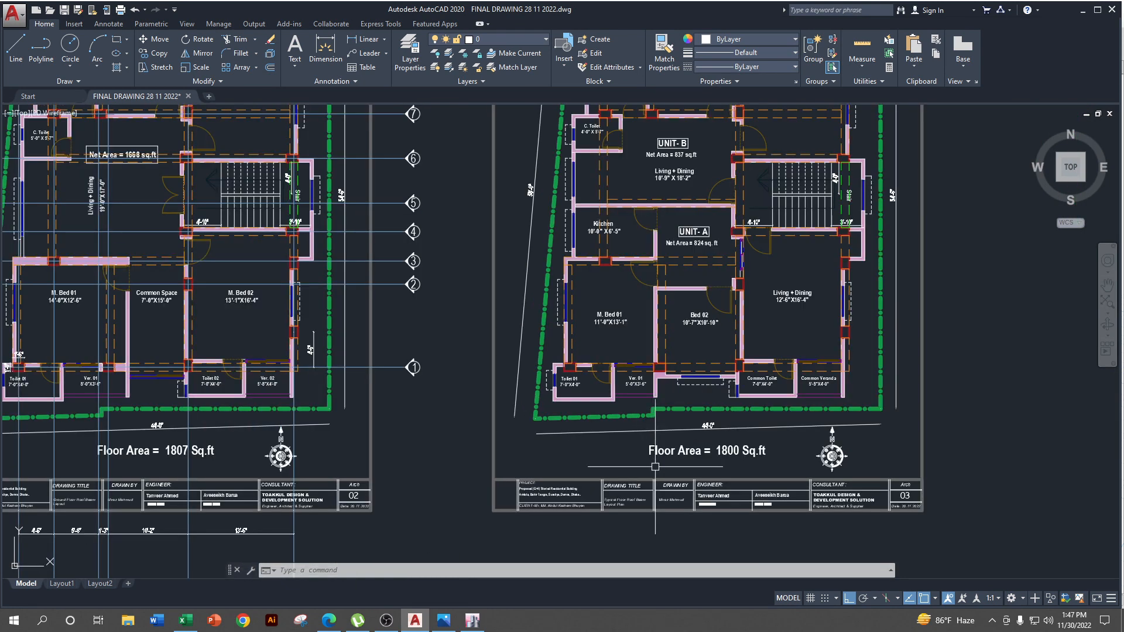
{"action": "scroll", "coordinate": [766, 468], "scroll_direction": "down", "scroll_amount": 2}
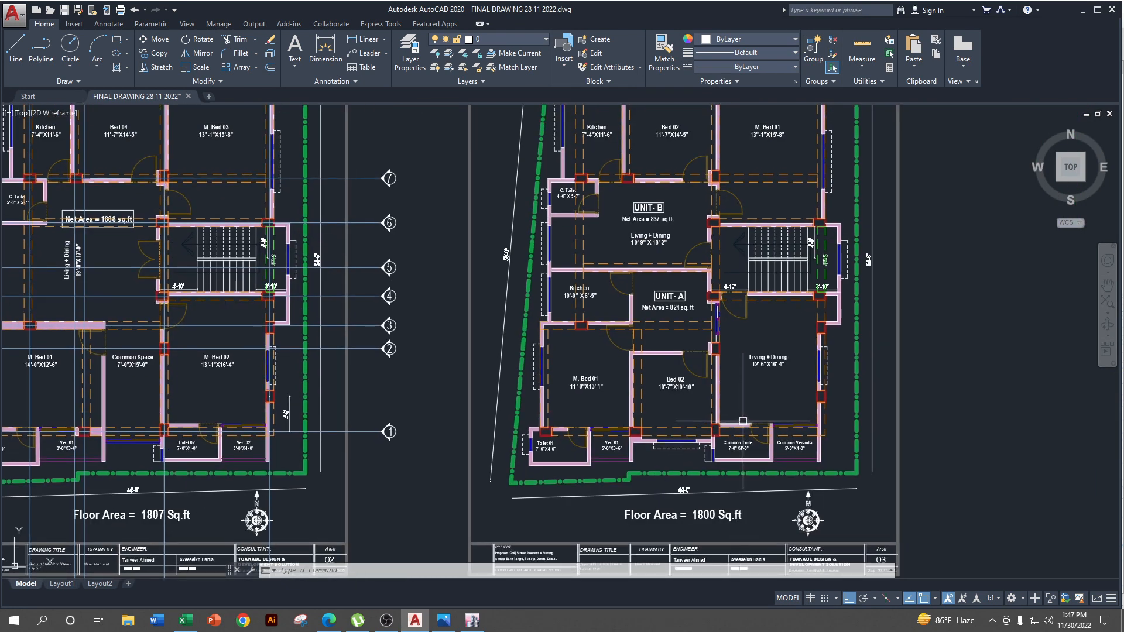
{"action": "scroll", "coordinate": [704, 354], "scroll_direction": "up", "scroll_amount": 2}
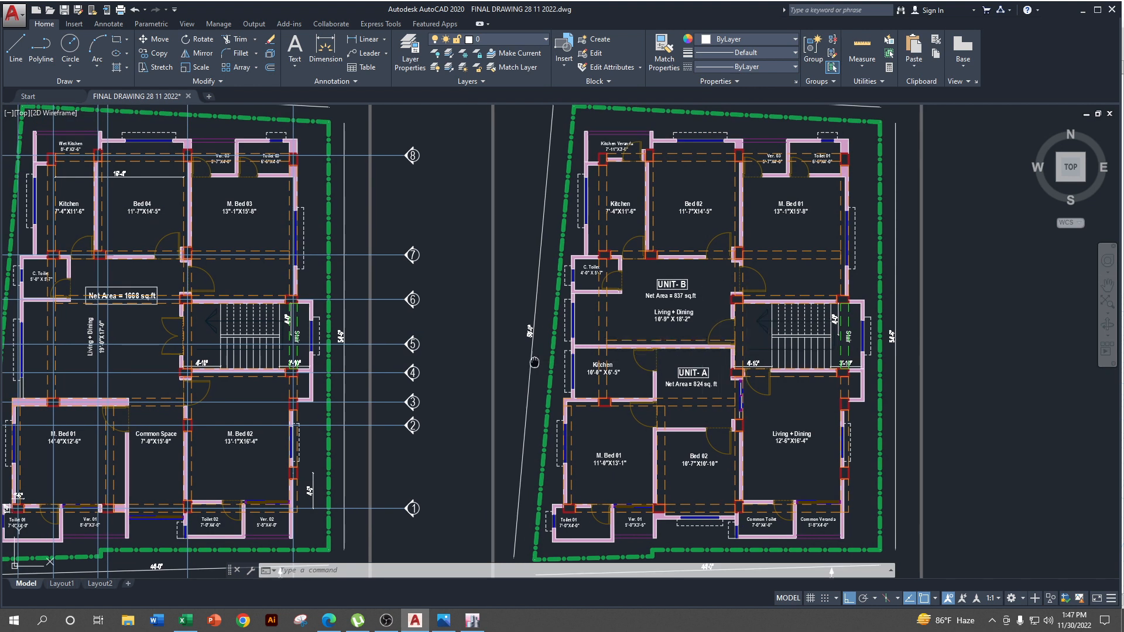
{"action": "middle_click_drag", "start_coordinate": [532, 361], "coordinate": [753, 364]}
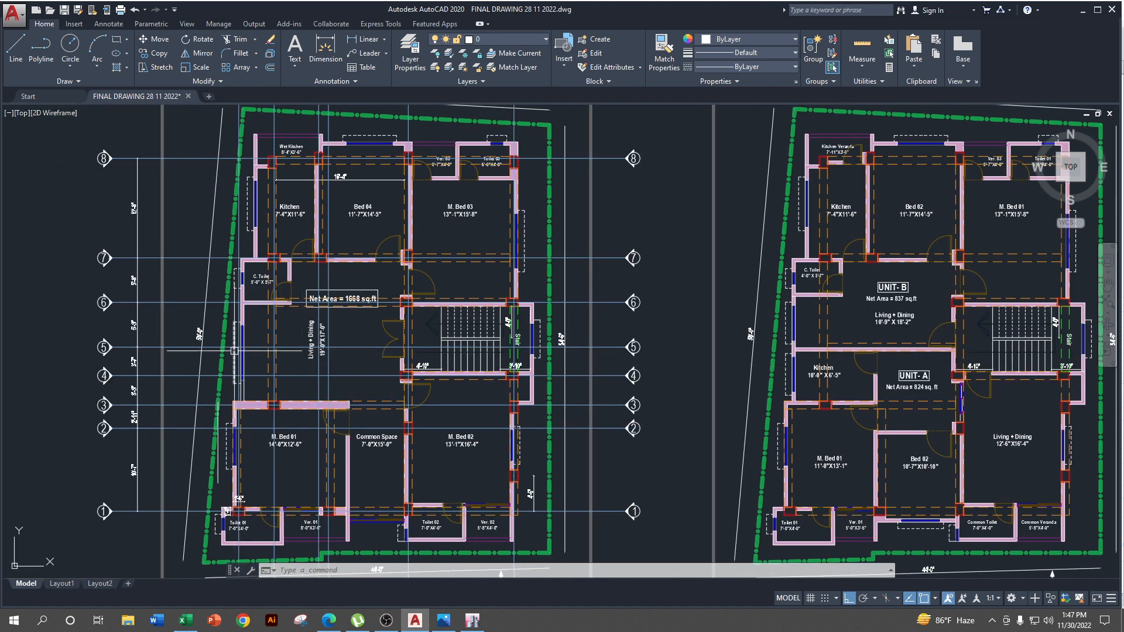
{"action": "scroll", "coordinate": [477, 354], "scroll_direction": "down", "scroll_amount": 1}
{"action": "middle_click_drag", "start_coordinate": [478, 354], "coordinate": [495, 222]}
{"action": "scroll", "coordinate": [477, 410], "scroll_direction": "up", "scroll_amount": 1}
{"action": "scroll", "coordinate": [477, 410], "scroll_direction": "down", "scroll_amount": 1}
{"action": "middle_click_drag", "start_coordinate": [322, 168], "coordinate": [336, 326]}
{"action": "scroll", "coordinate": [335, 327], "scroll_direction": "up", "scroll_amount": 1}
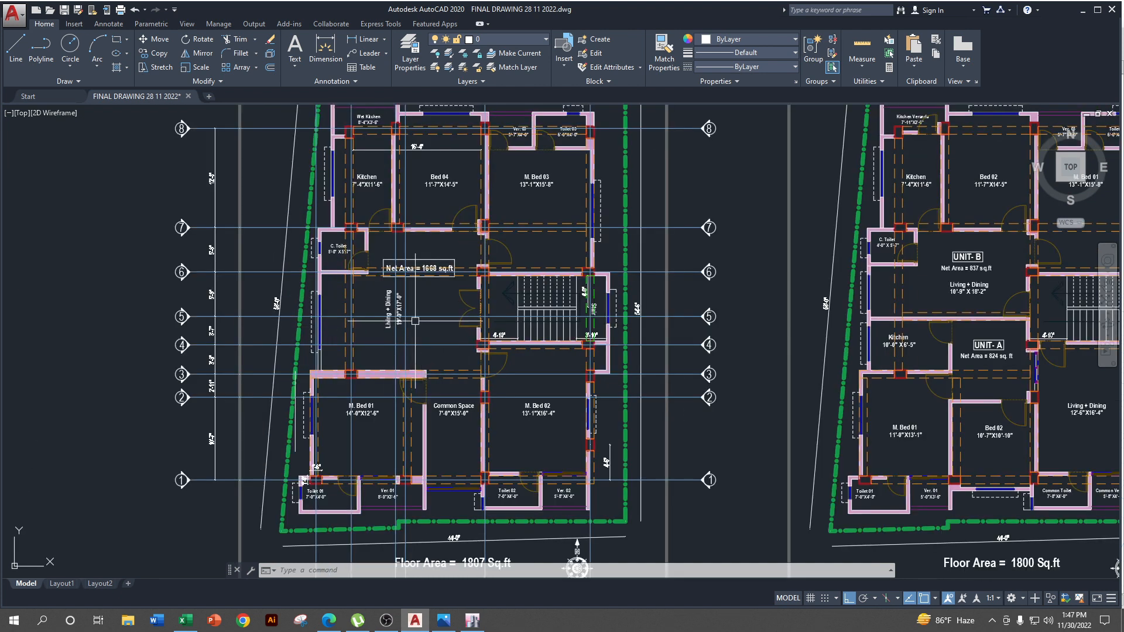